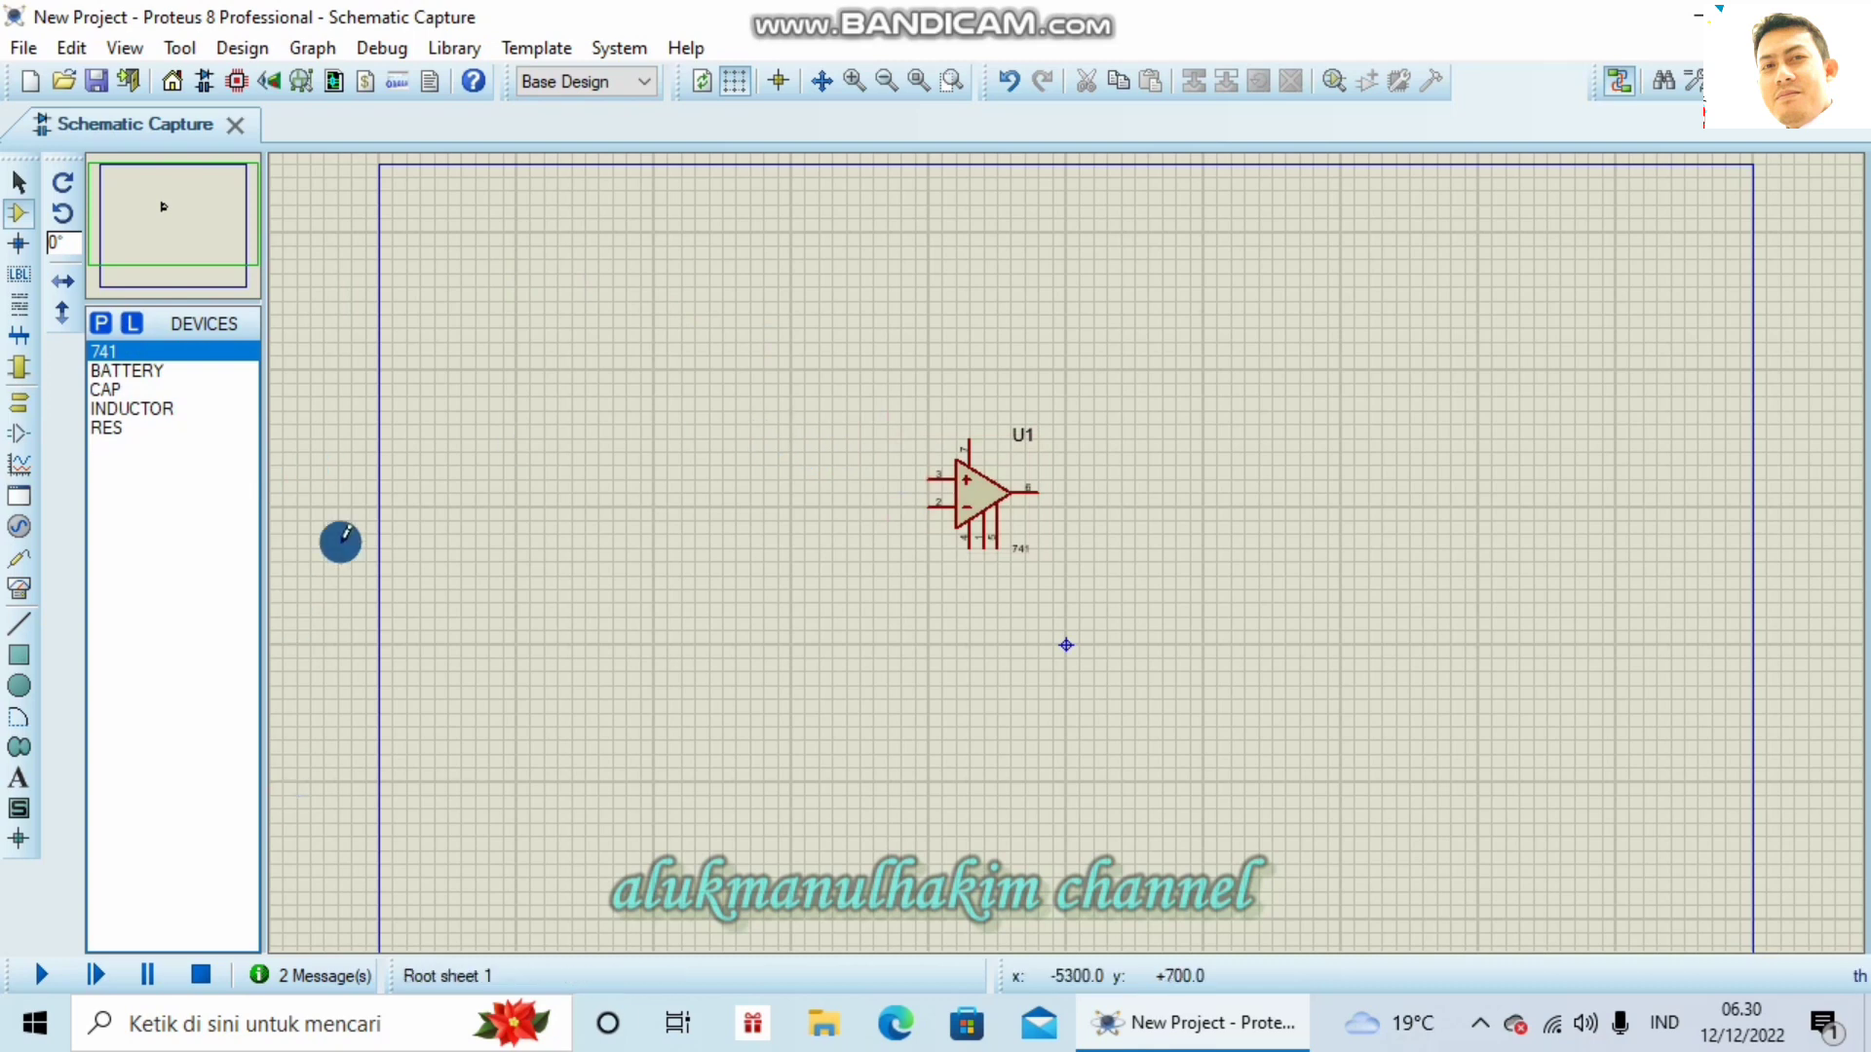
Step: Place two RES resistors, one beside the op-amp's inverting input and one above the op-amp, past its output
{"action": "left_click", "coordinate": [107, 428]}
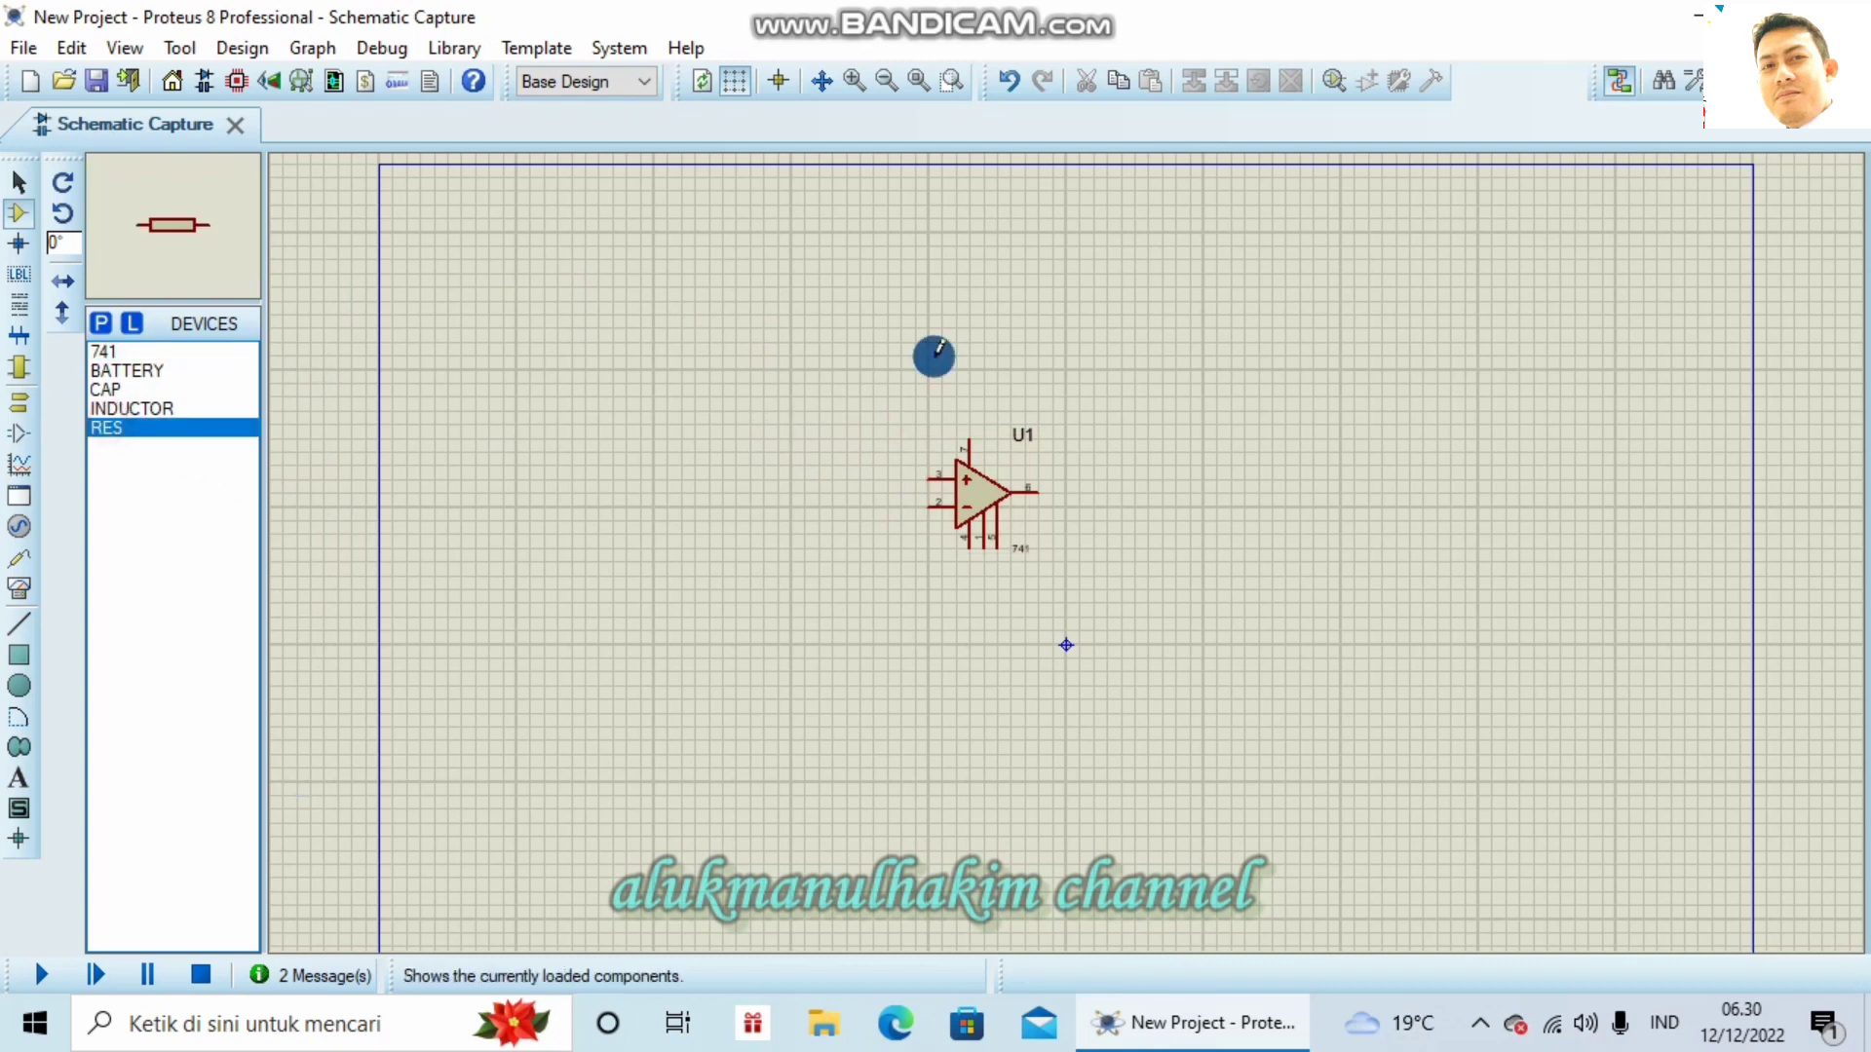
{"action": "left_click", "coordinate": [773, 507]}
{"action": "left_click", "coordinate": [773, 508]}
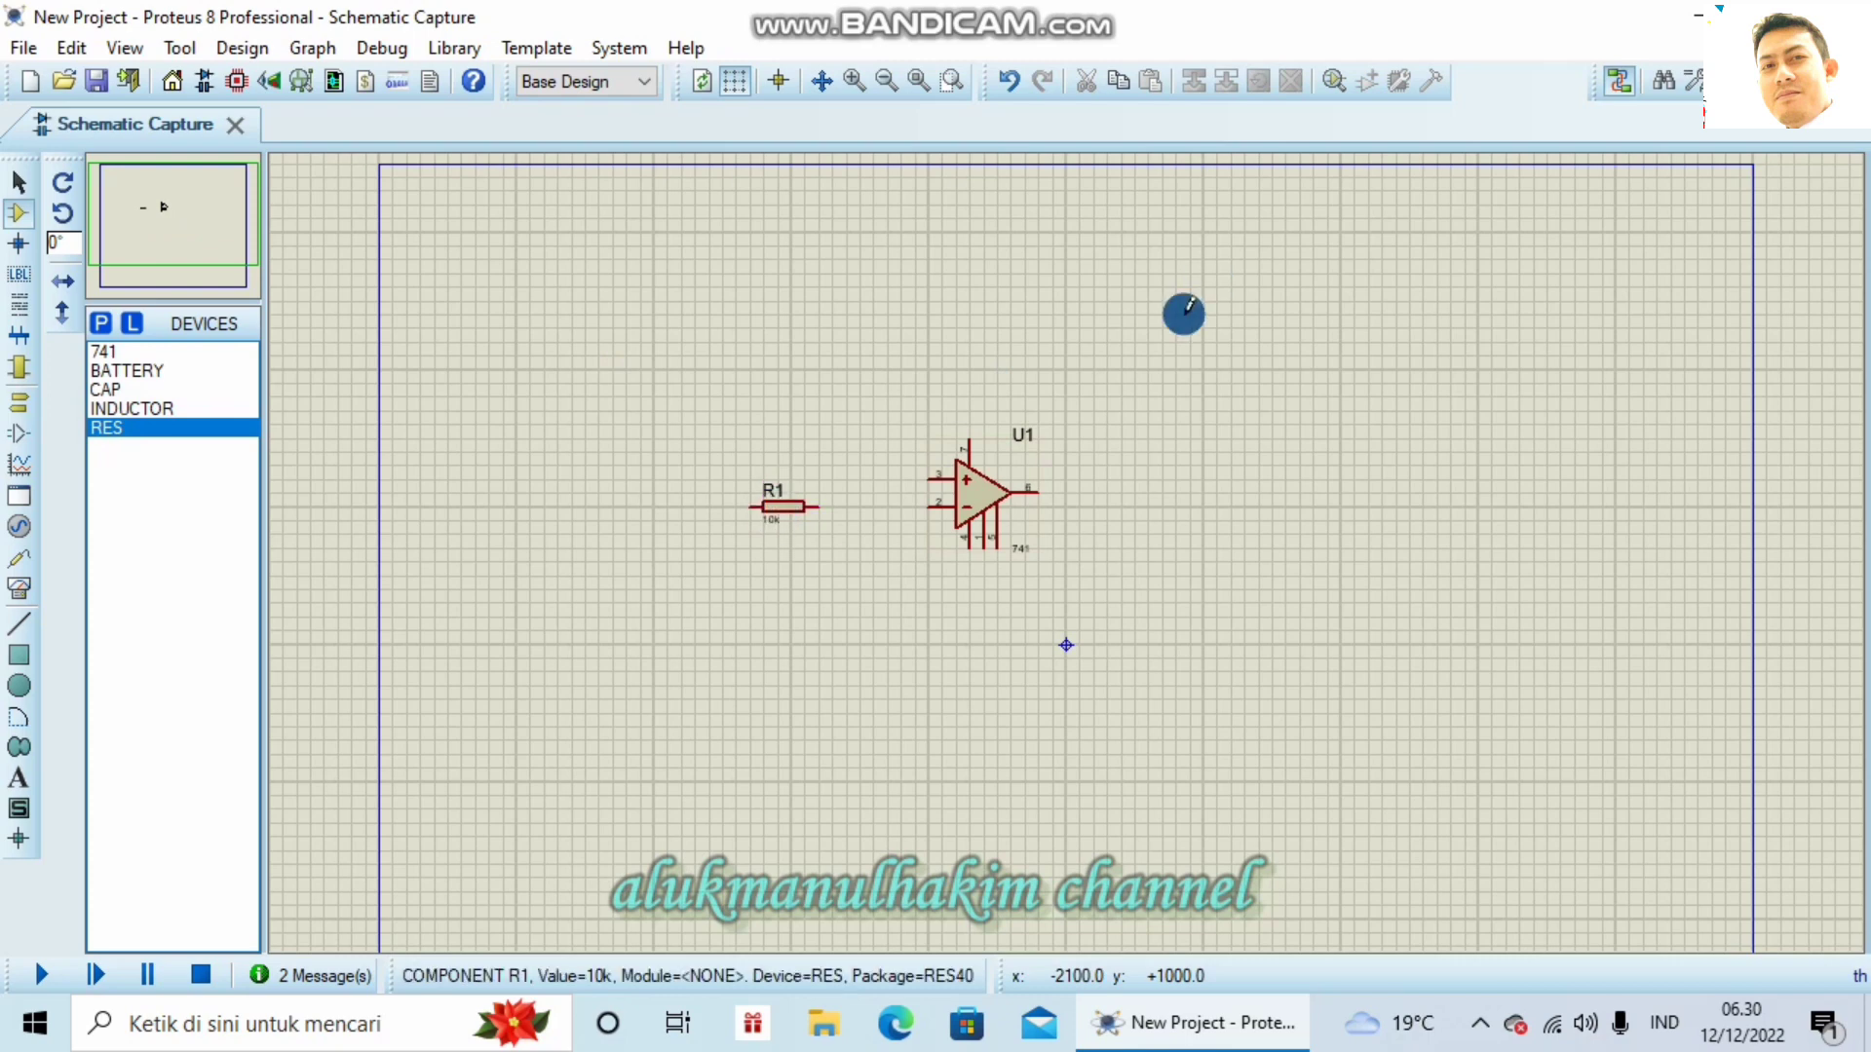
{"action": "left_click", "coordinate": [1184, 314]}
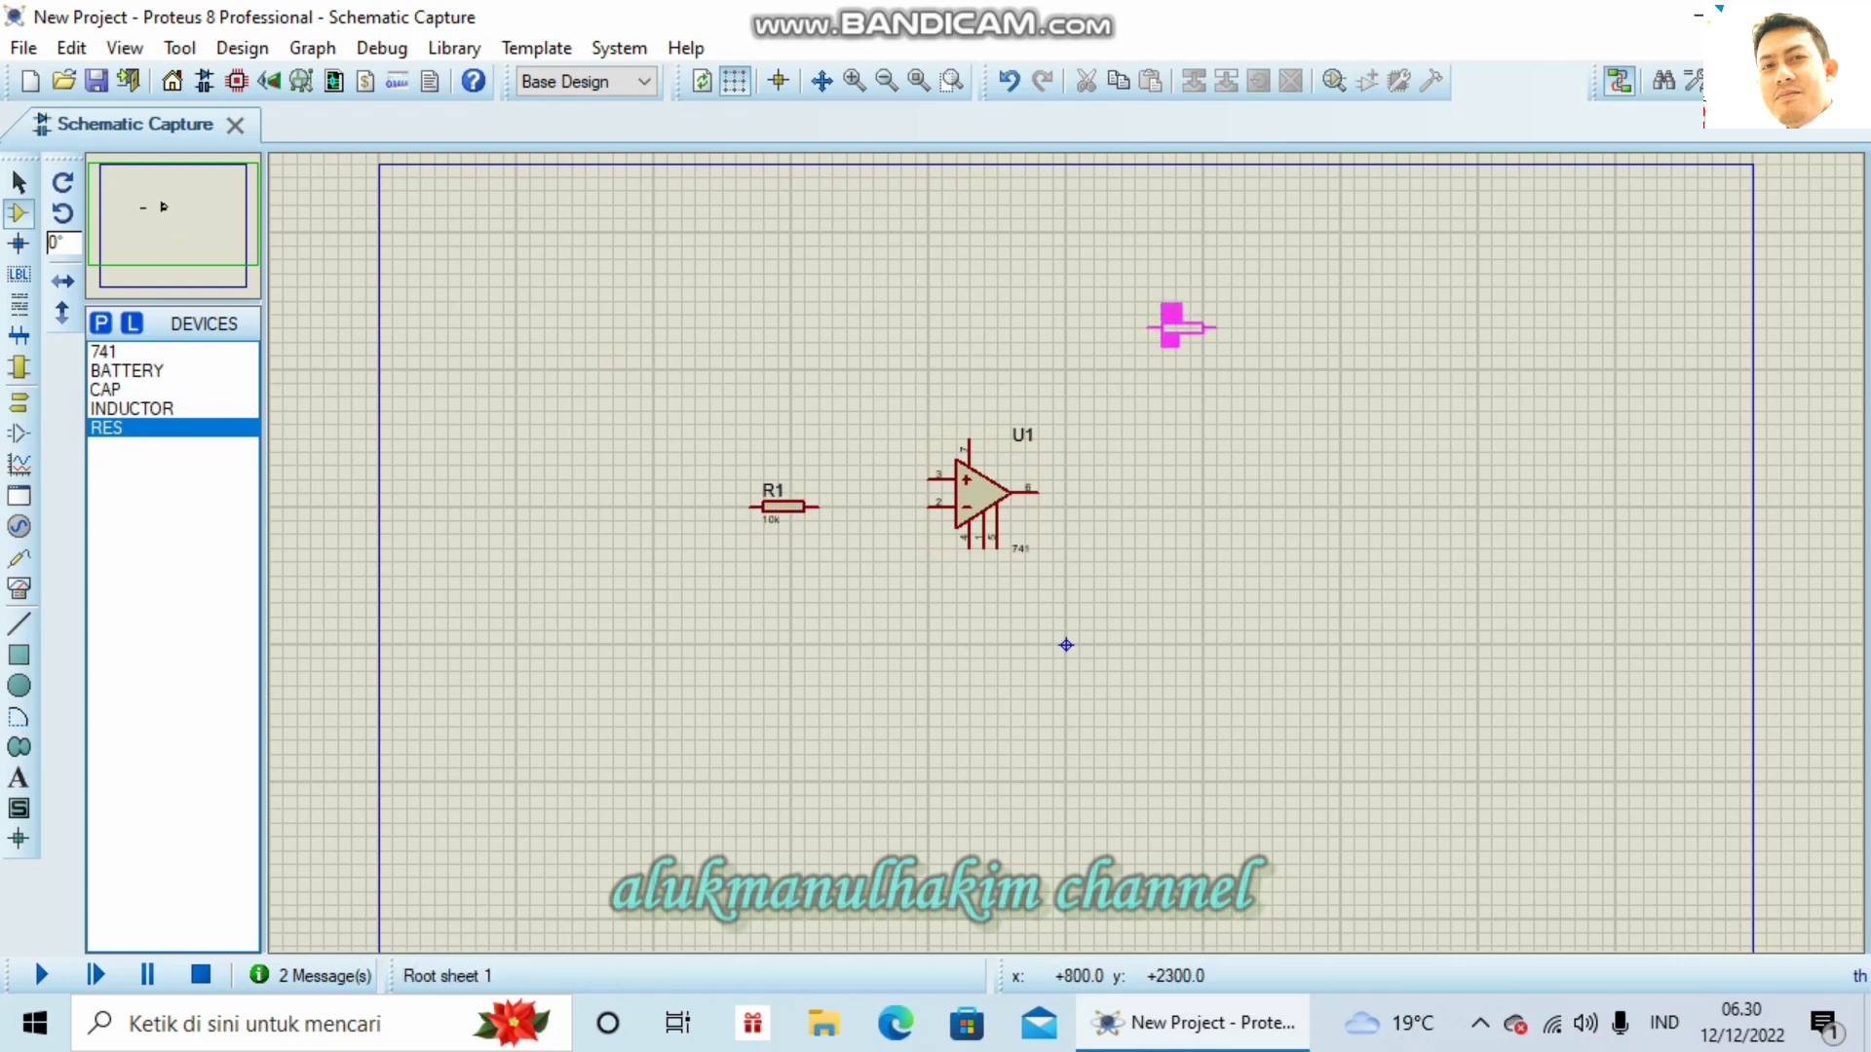
{"action": "left_click", "coordinate": [1160, 312]}
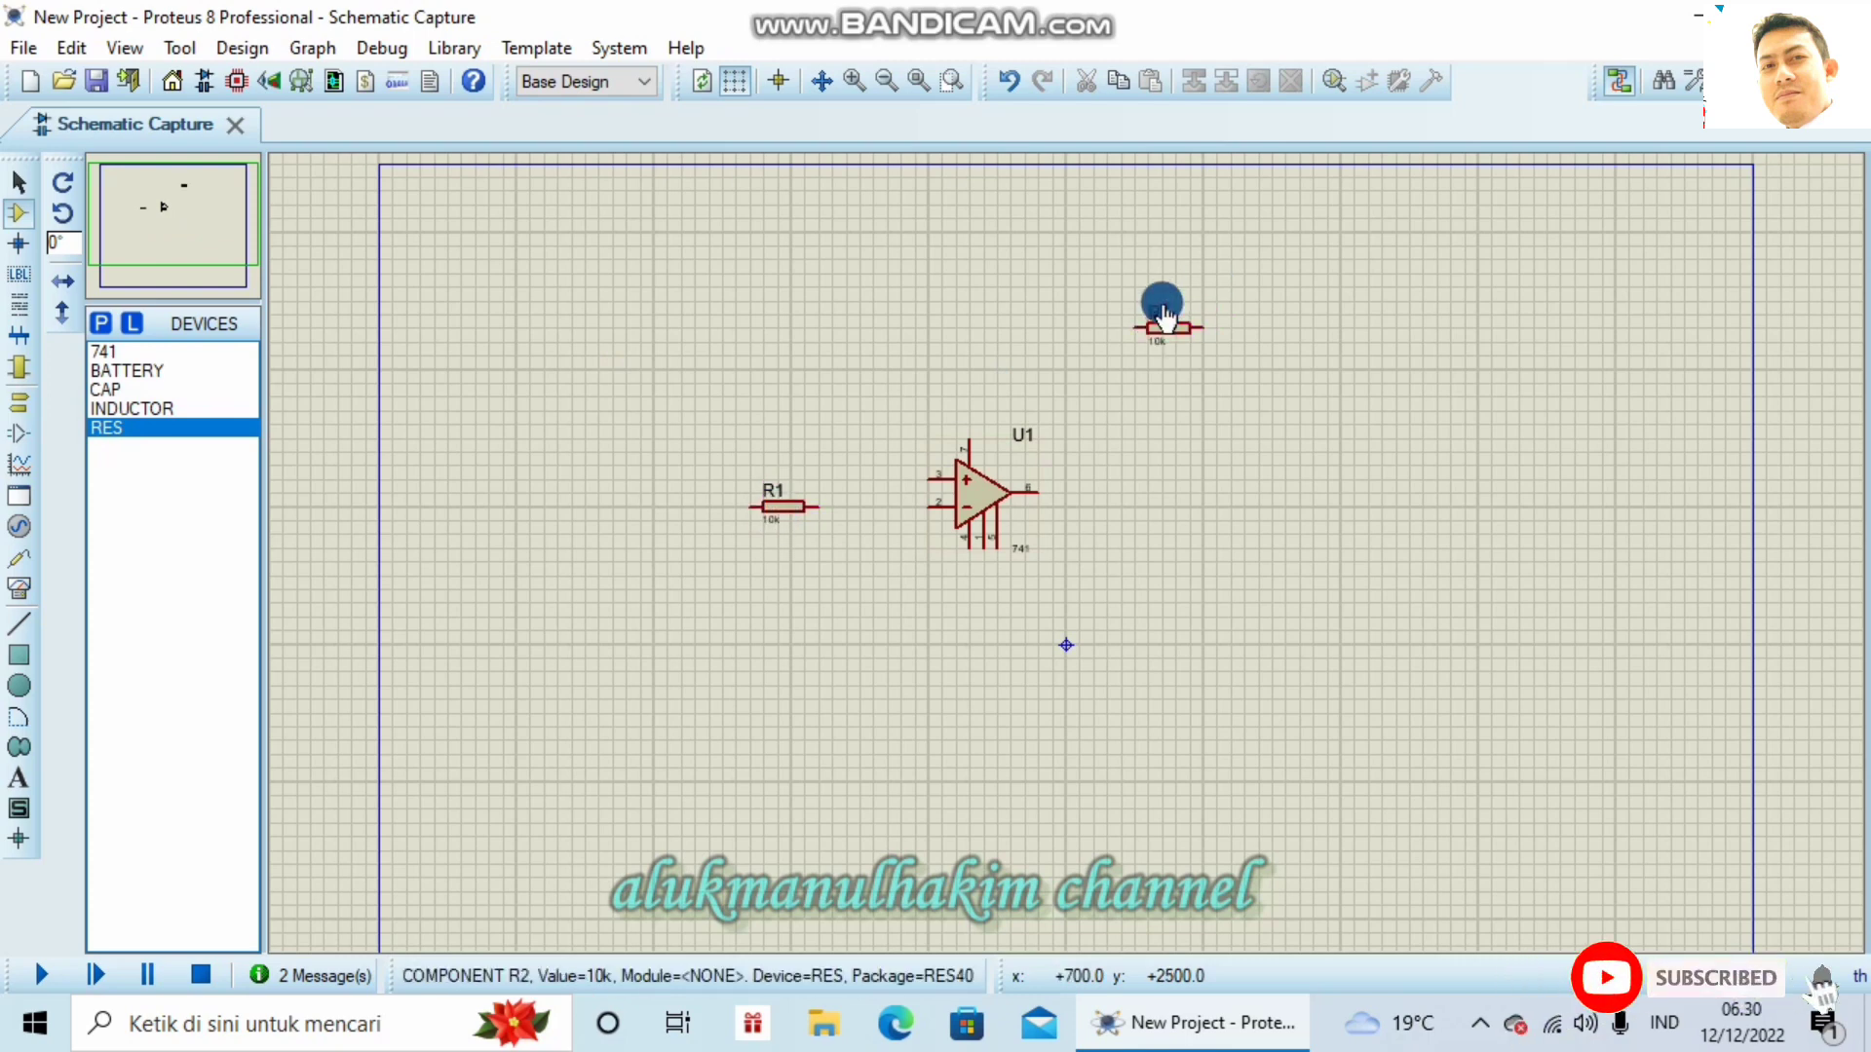
Step: Rename the upper resistor as RF
{"action": "double_click", "coordinate": [1159, 312]}
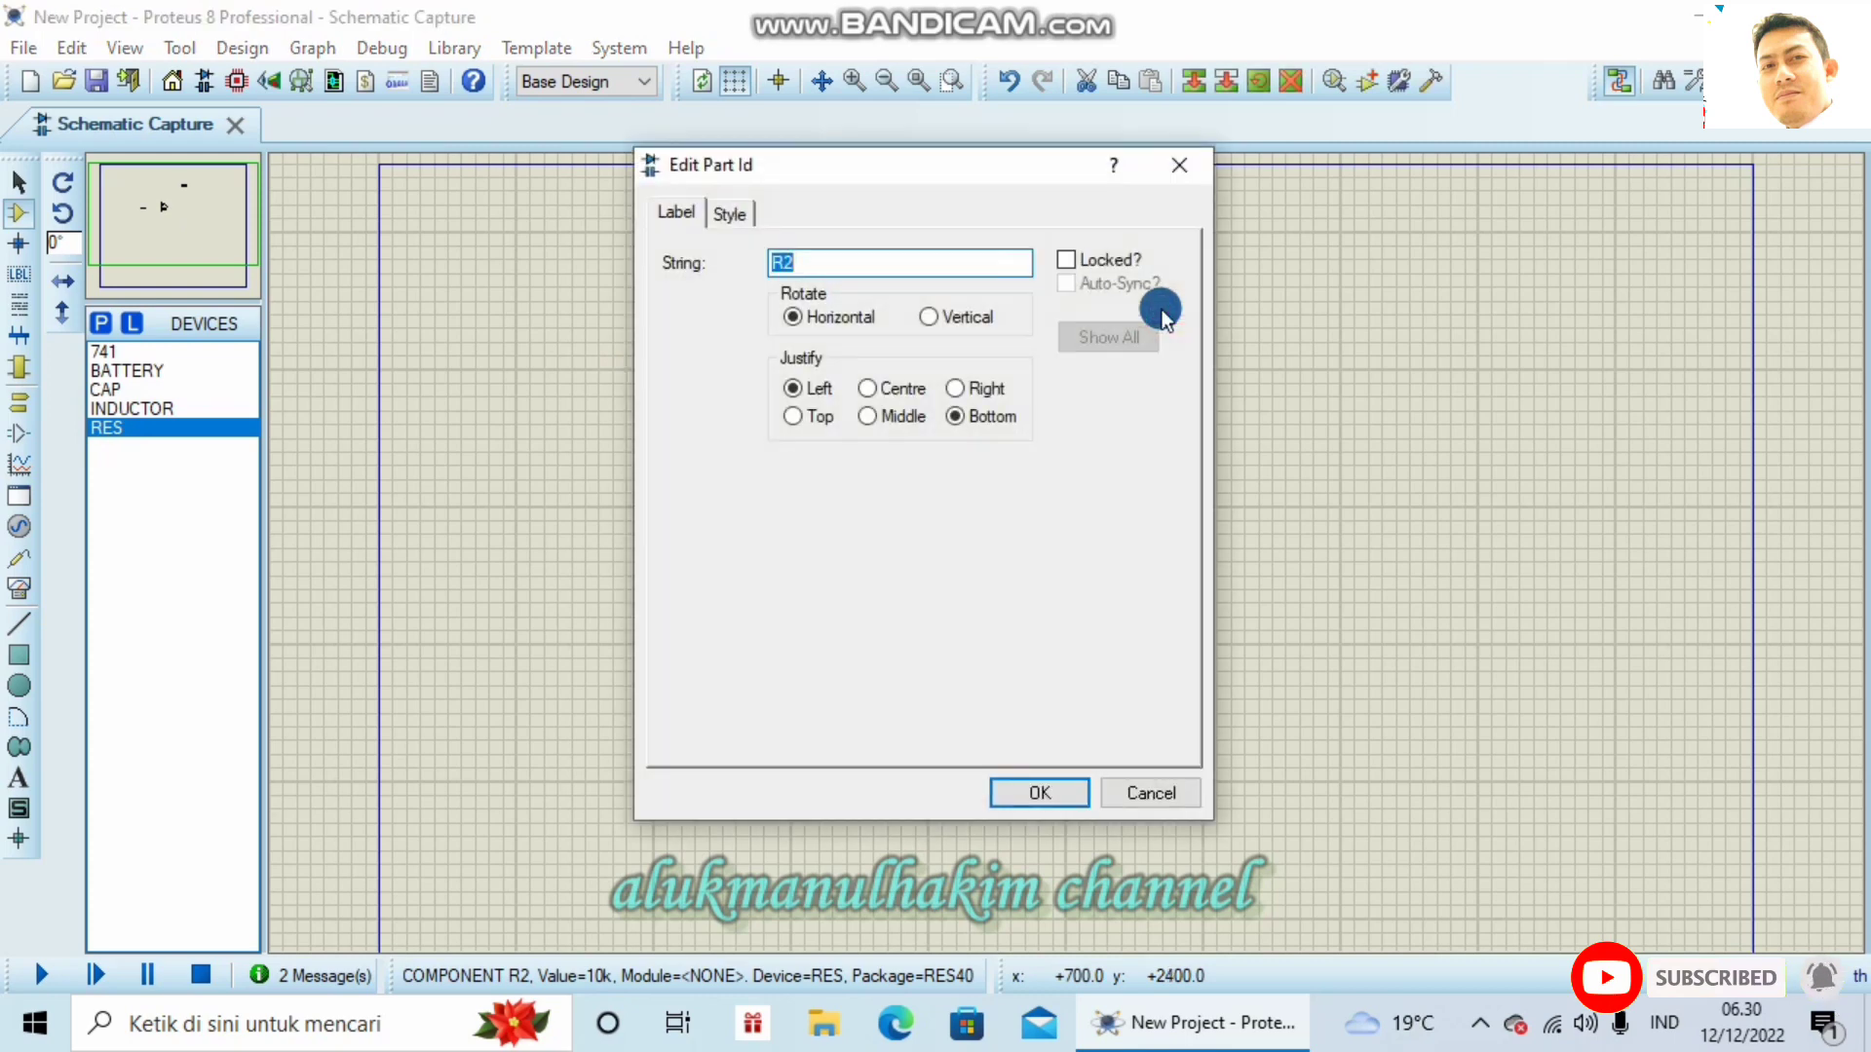
{"action": "type", "text": "R"}
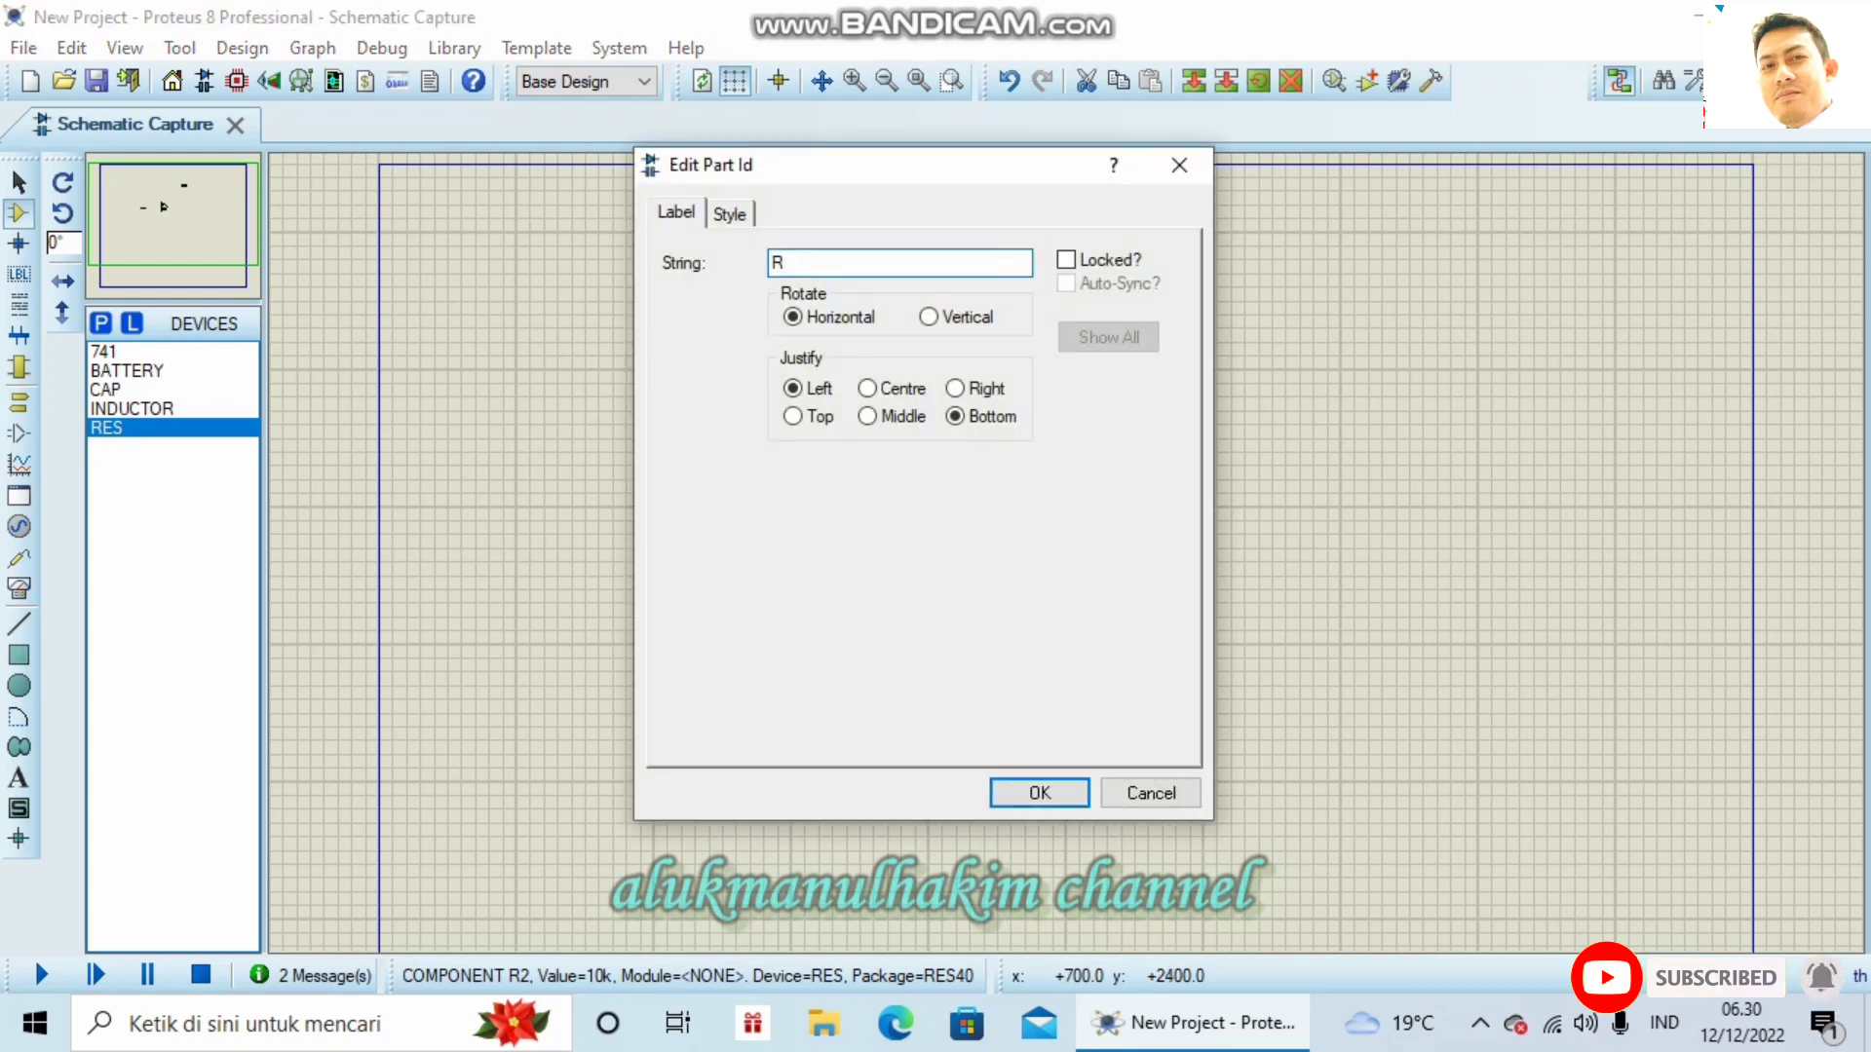
{"action": "type", "text": "F"}
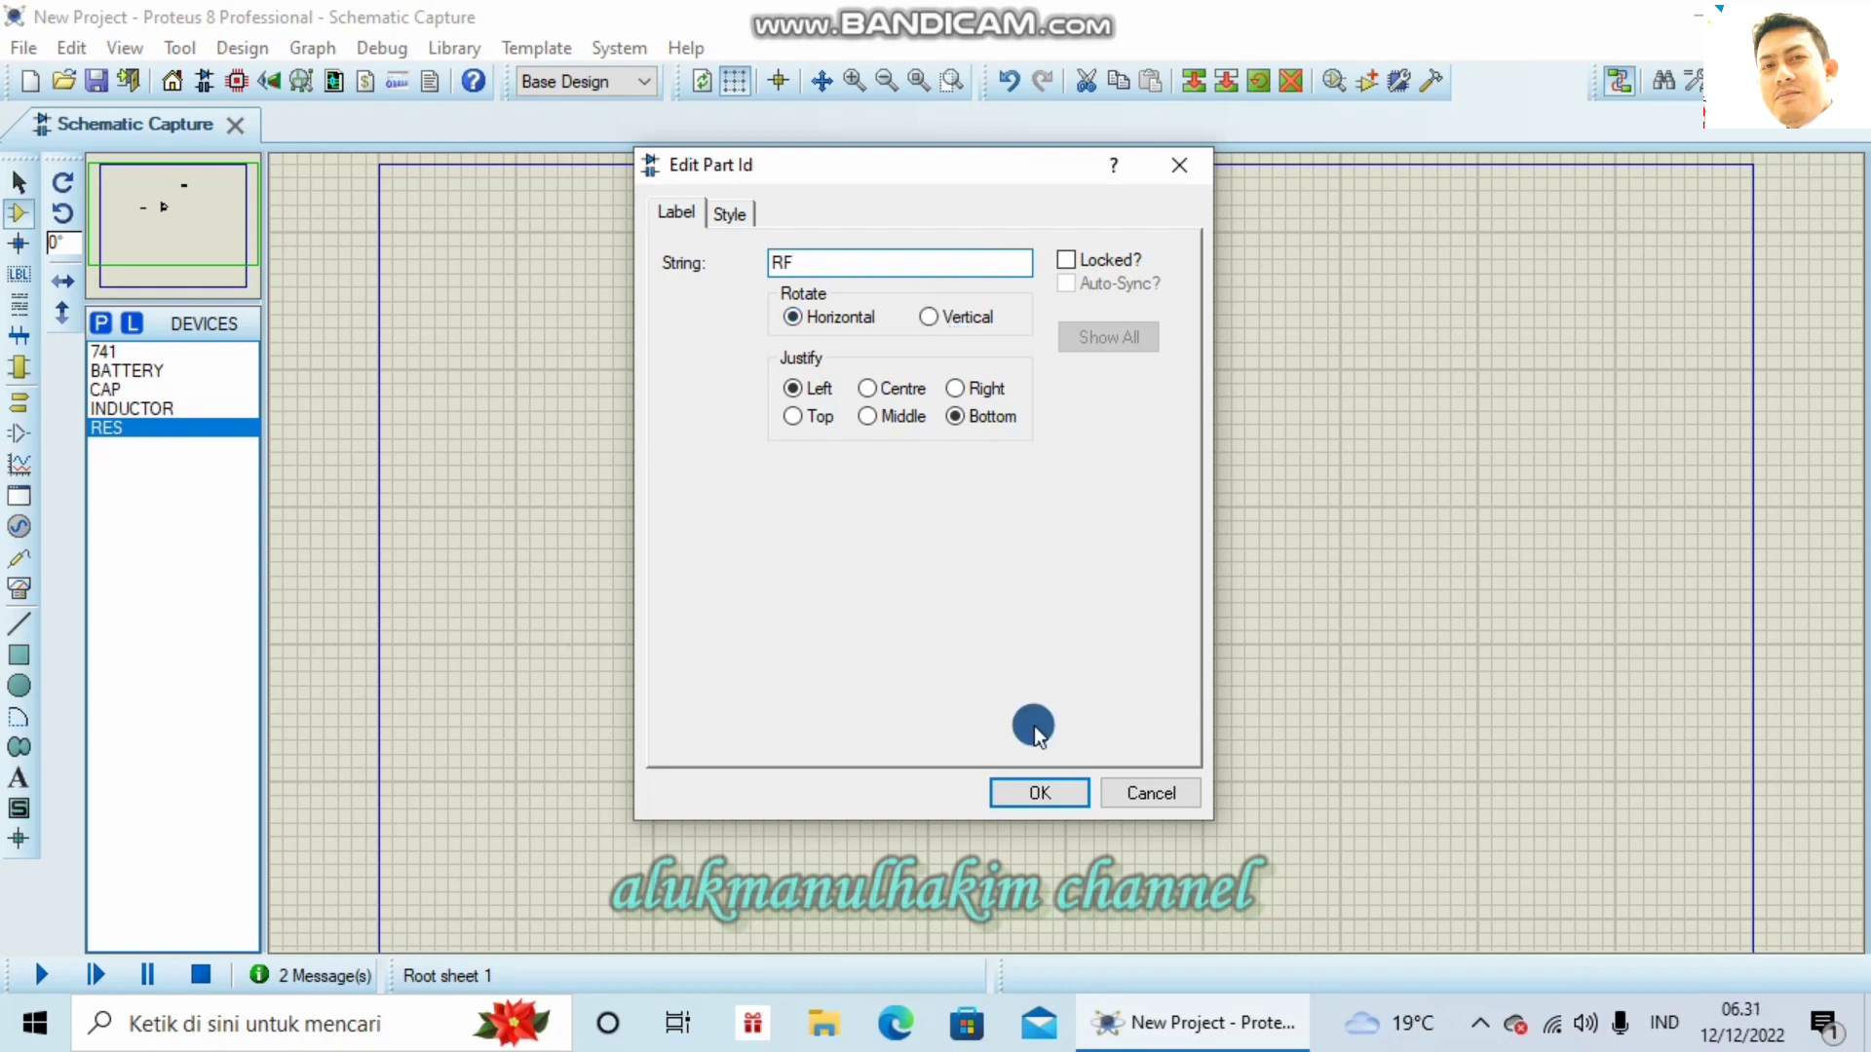
{"action": "left_click", "coordinate": [1038, 797]}
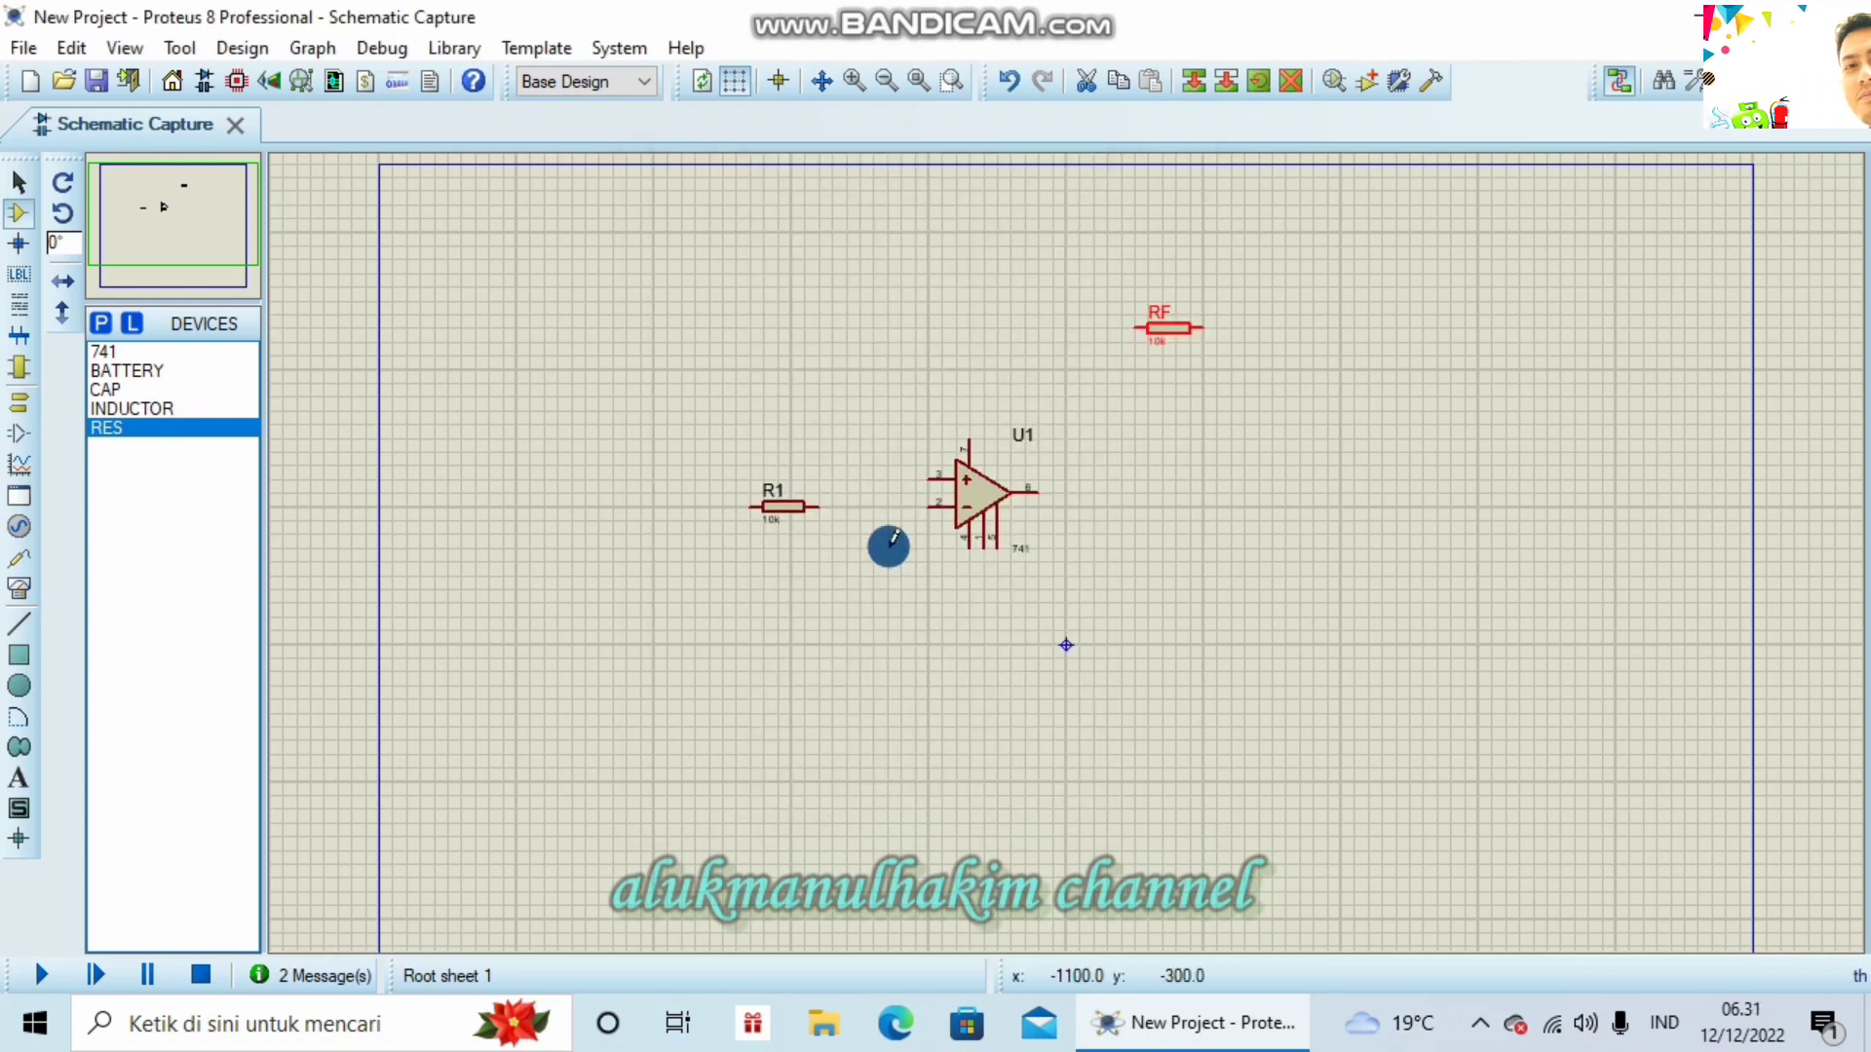
Step: Rename the resistor beside the op-amp's inverting input as RIN
{"action": "left_click", "coordinate": [775, 512]}
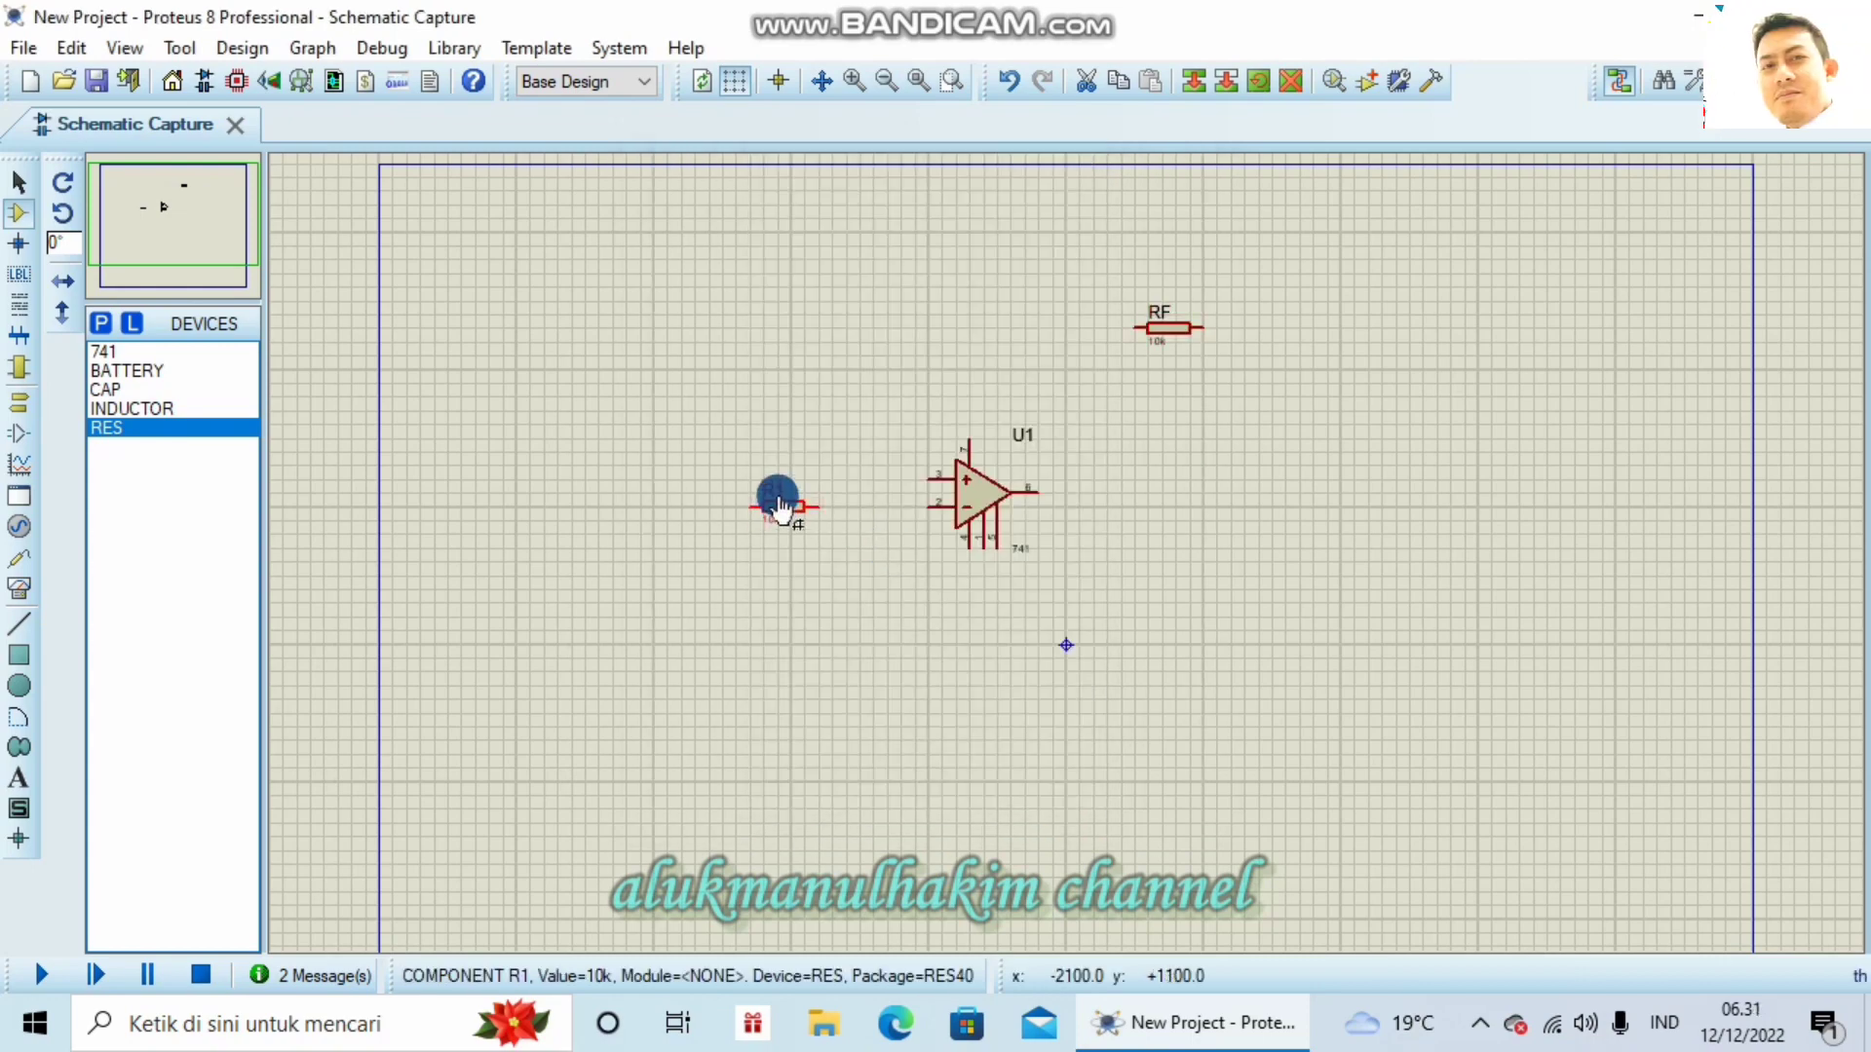
{"action": "left_click", "coordinate": [779, 495]}
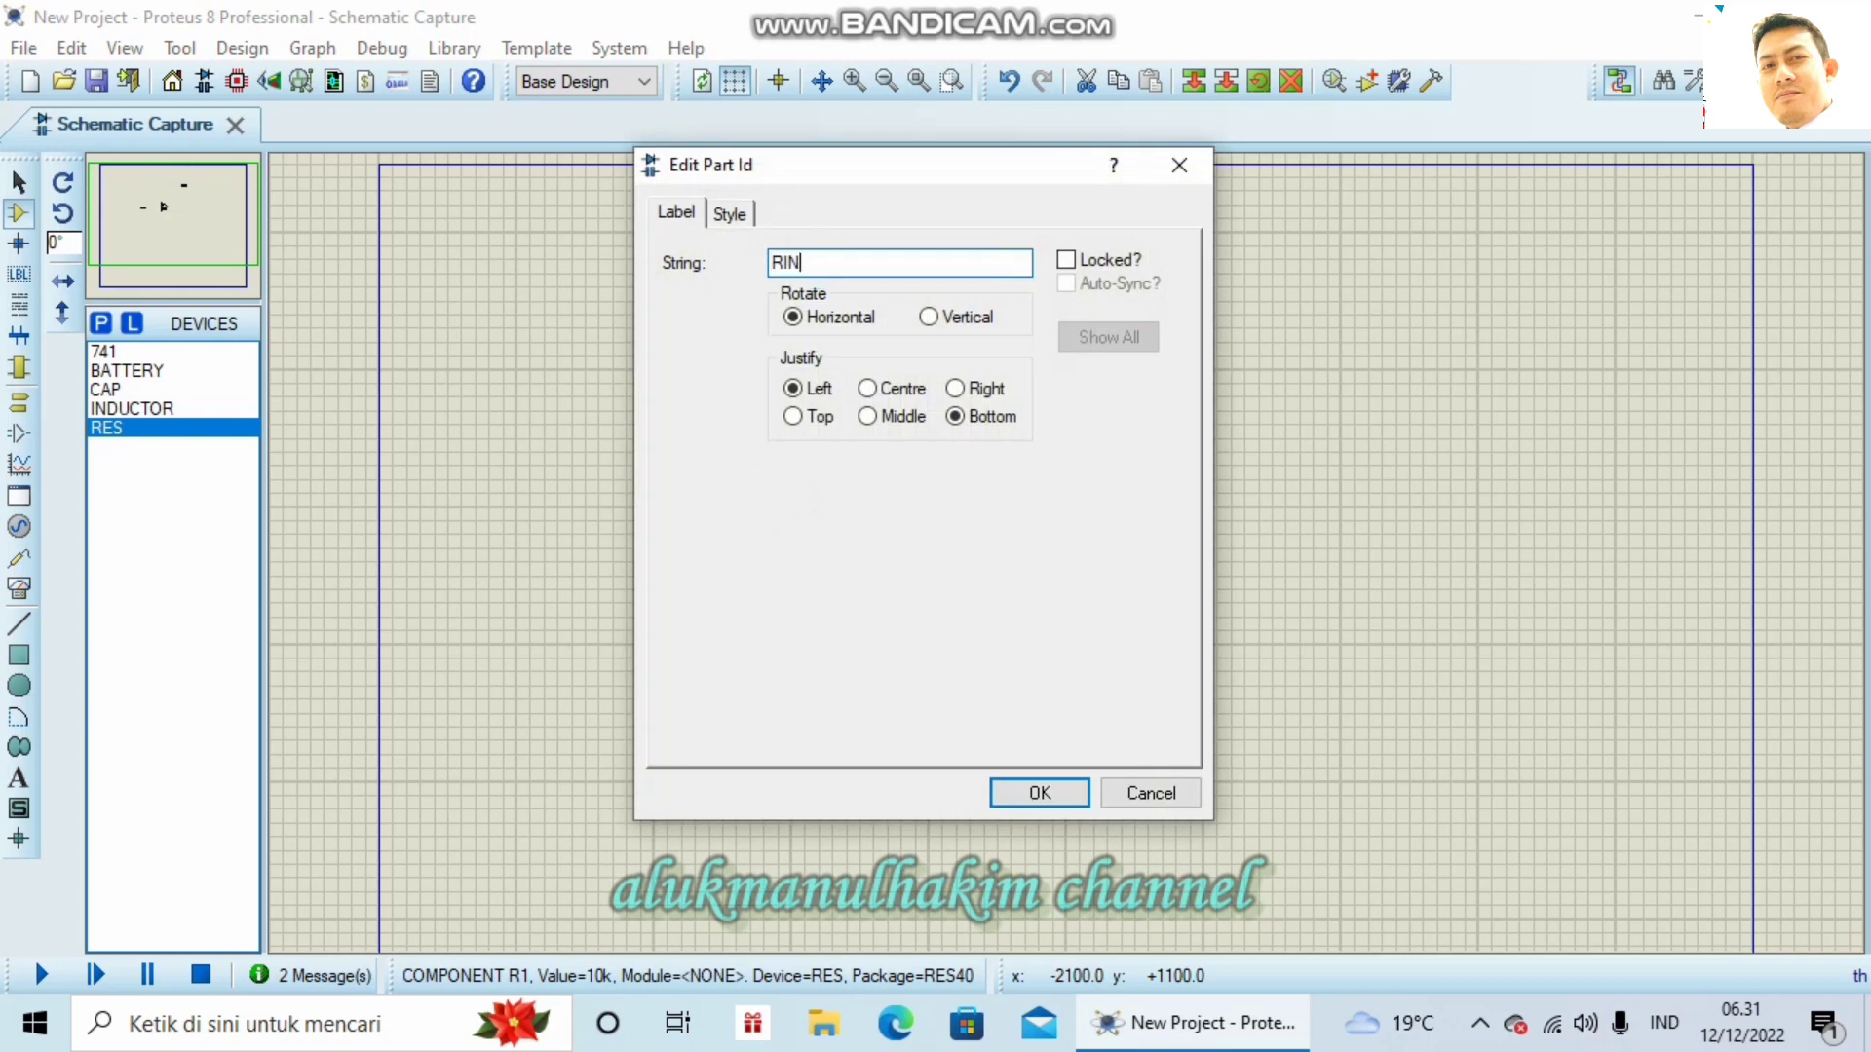
{"action": "key", "text": "Return"}
Step: Wire RIN to the op-amp's inverting input and branch that wire up to the near end of RF
{"action": "left_click", "coordinate": [928, 503]}
{"action": "left_click", "coordinate": [816, 505]}
{"action": "left_click", "coordinate": [846, 505]}
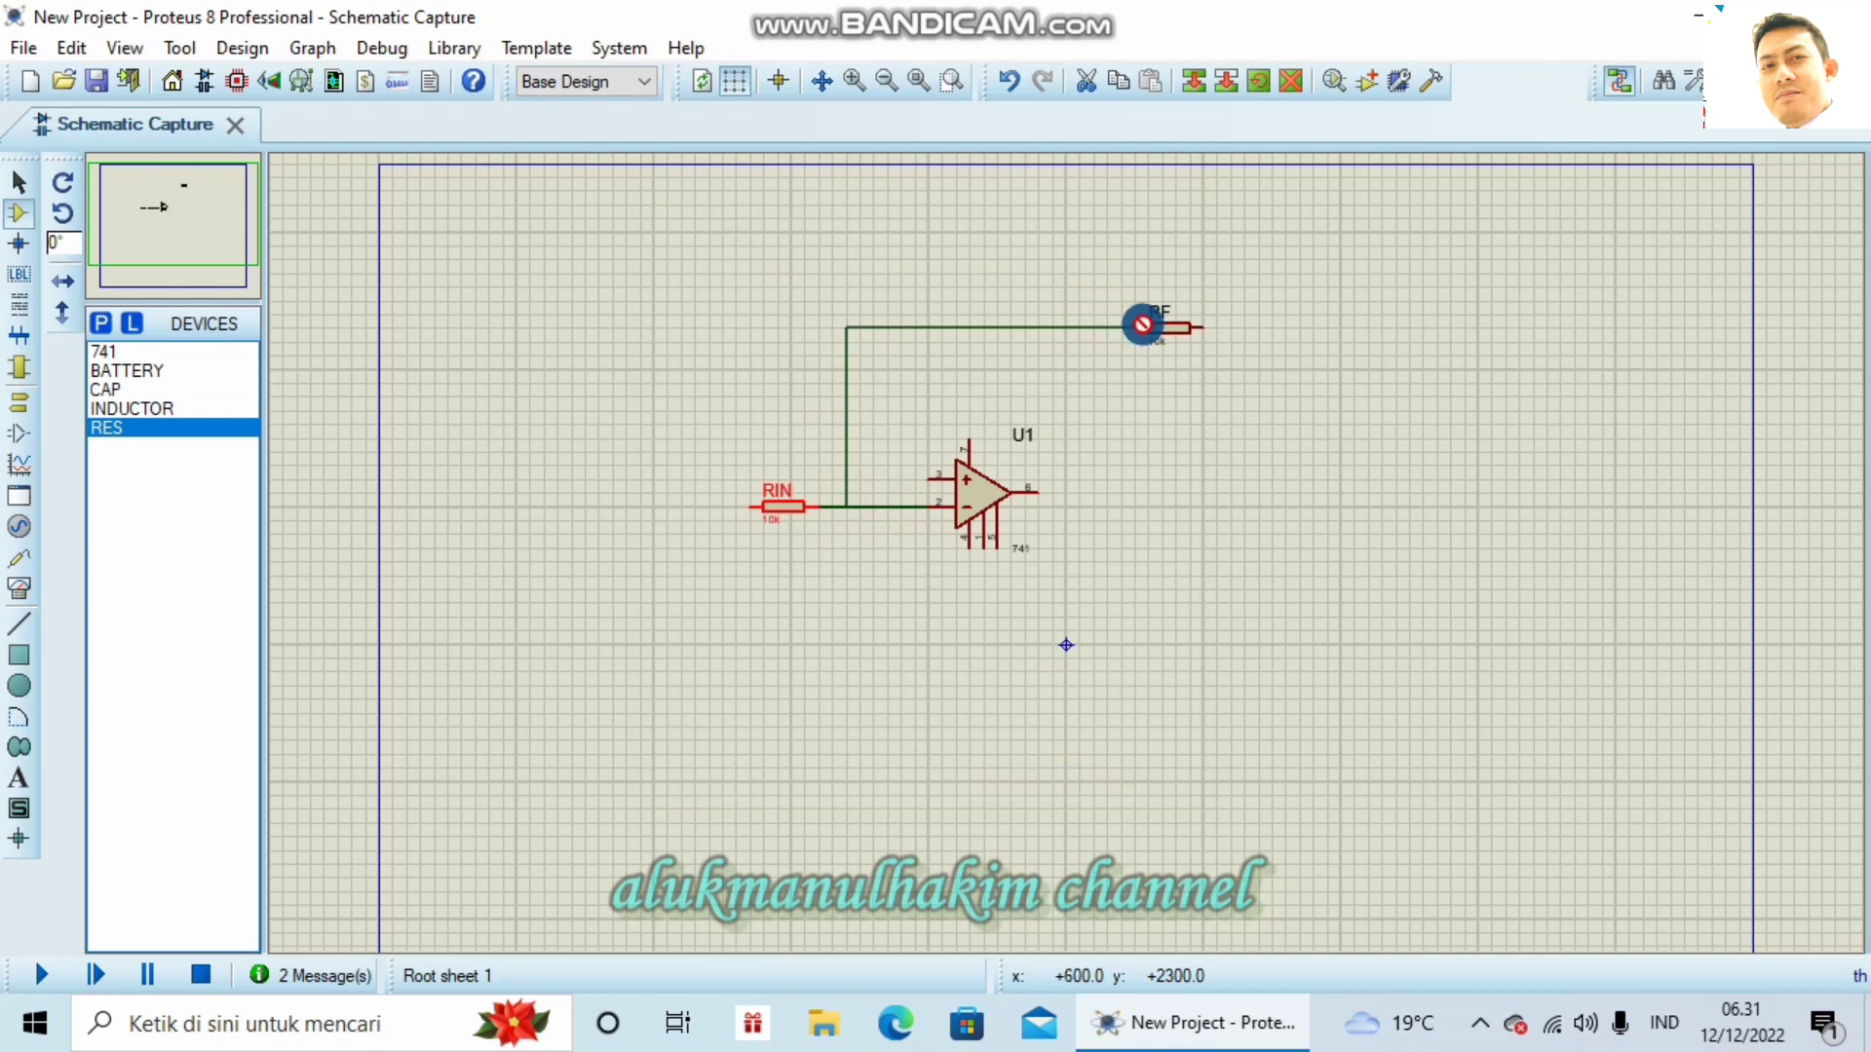
{"action": "left_click", "coordinate": [1140, 326]}
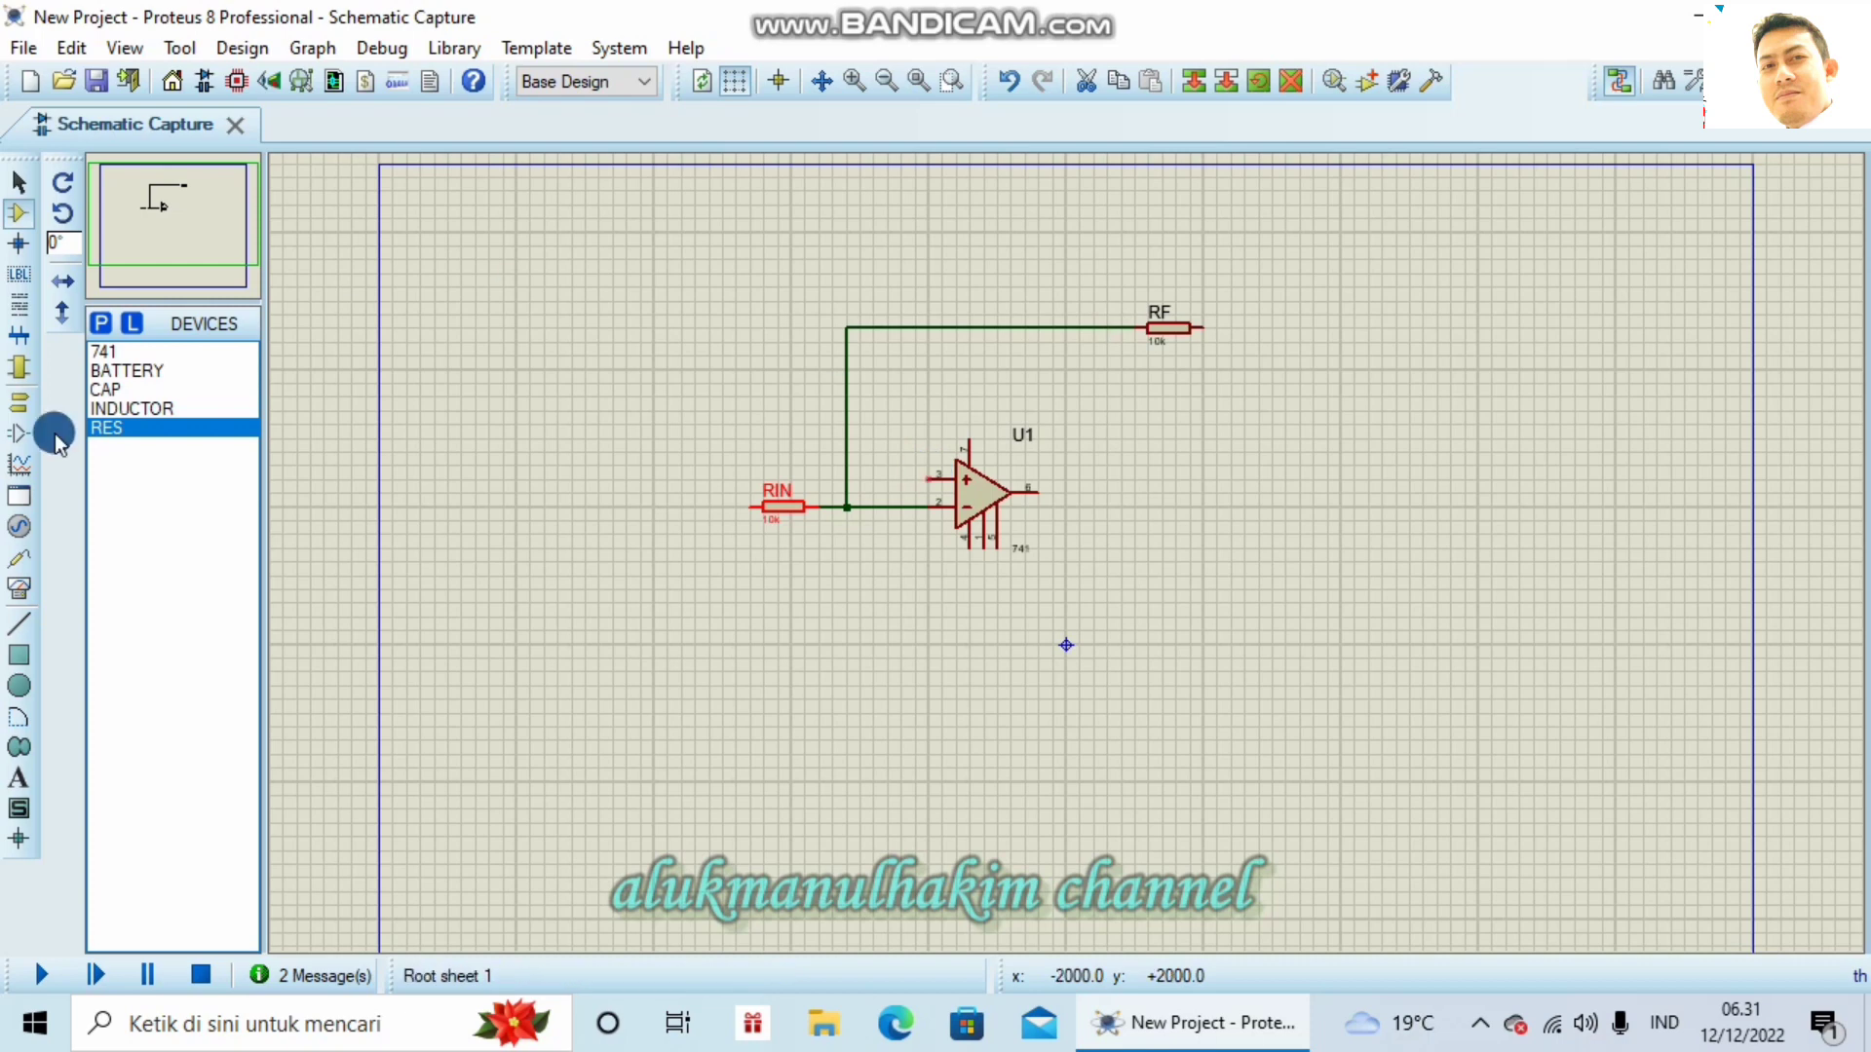
Step: Place a GROUND terminal below the op-amp inputs and wire it to the non-inverting input
{"action": "left_click", "coordinate": [19, 403]}
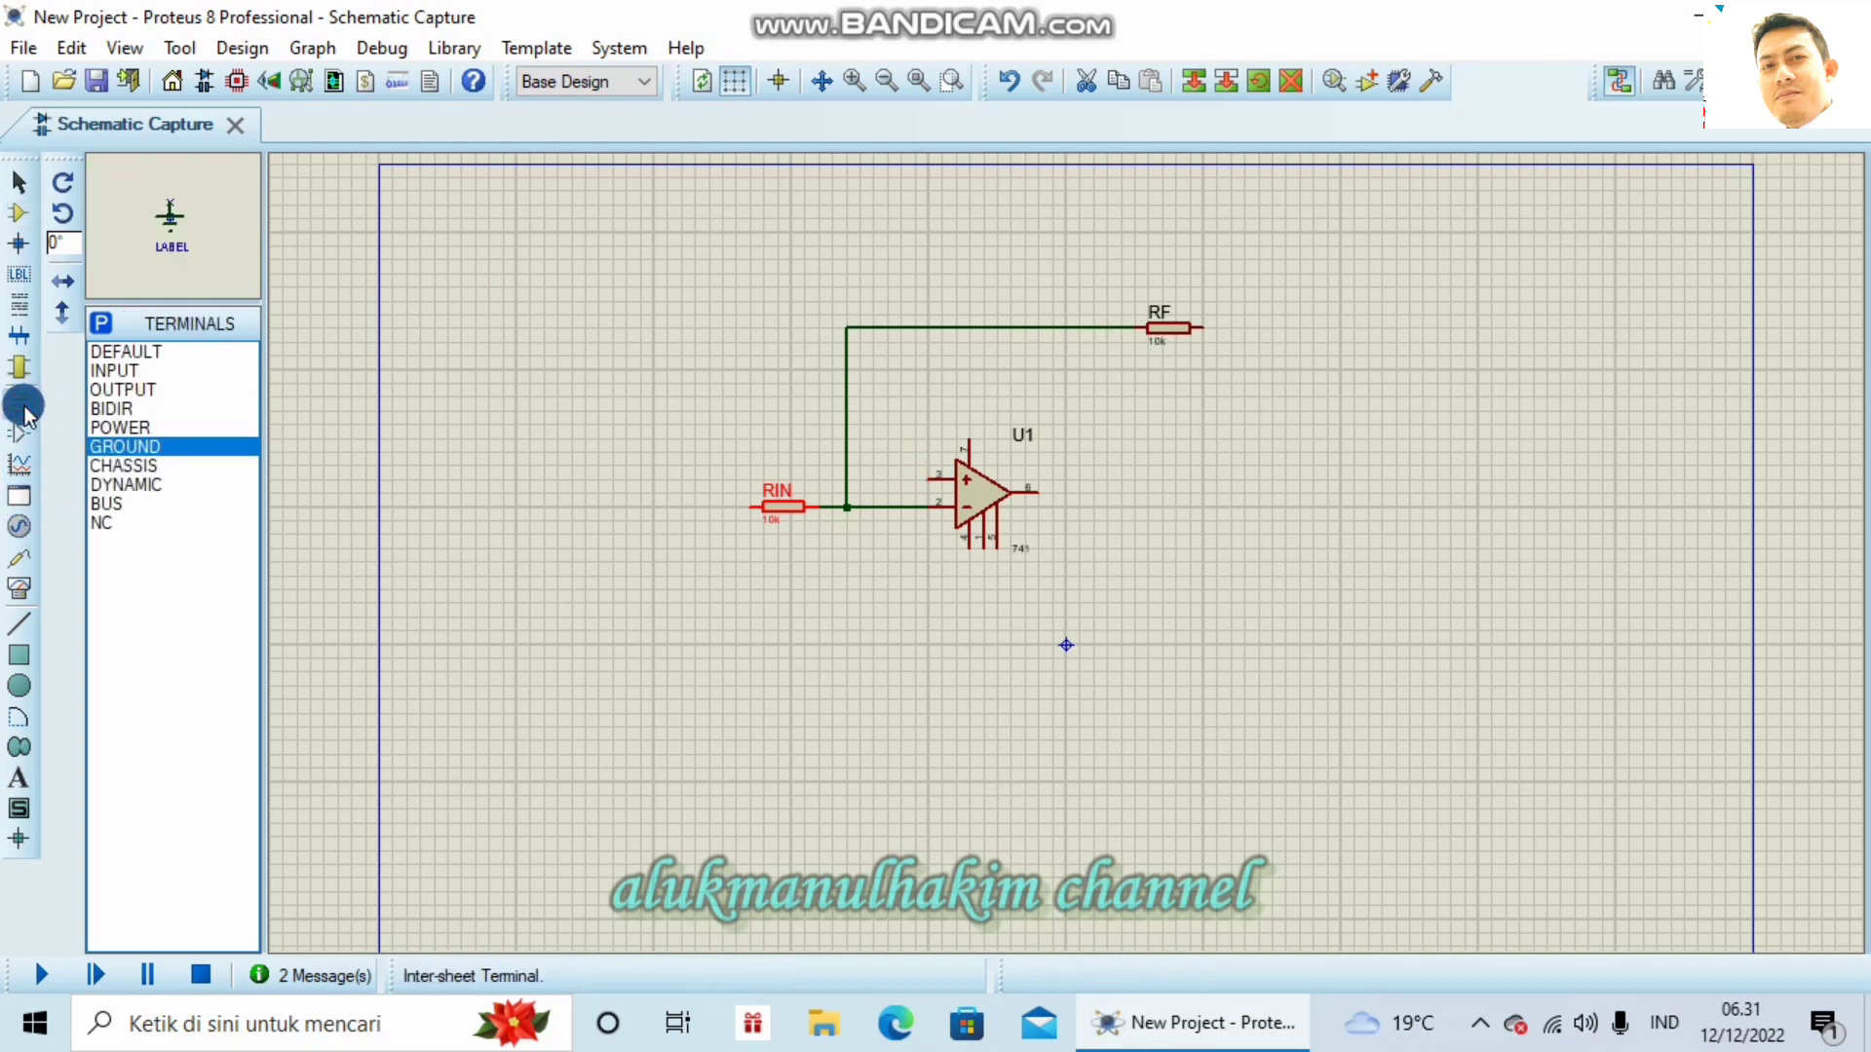
{"action": "left_click", "coordinate": [880, 615]}
{"action": "left_click", "coordinate": [886, 614]}
{"action": "left_click", "coordinate": [887, 596]}
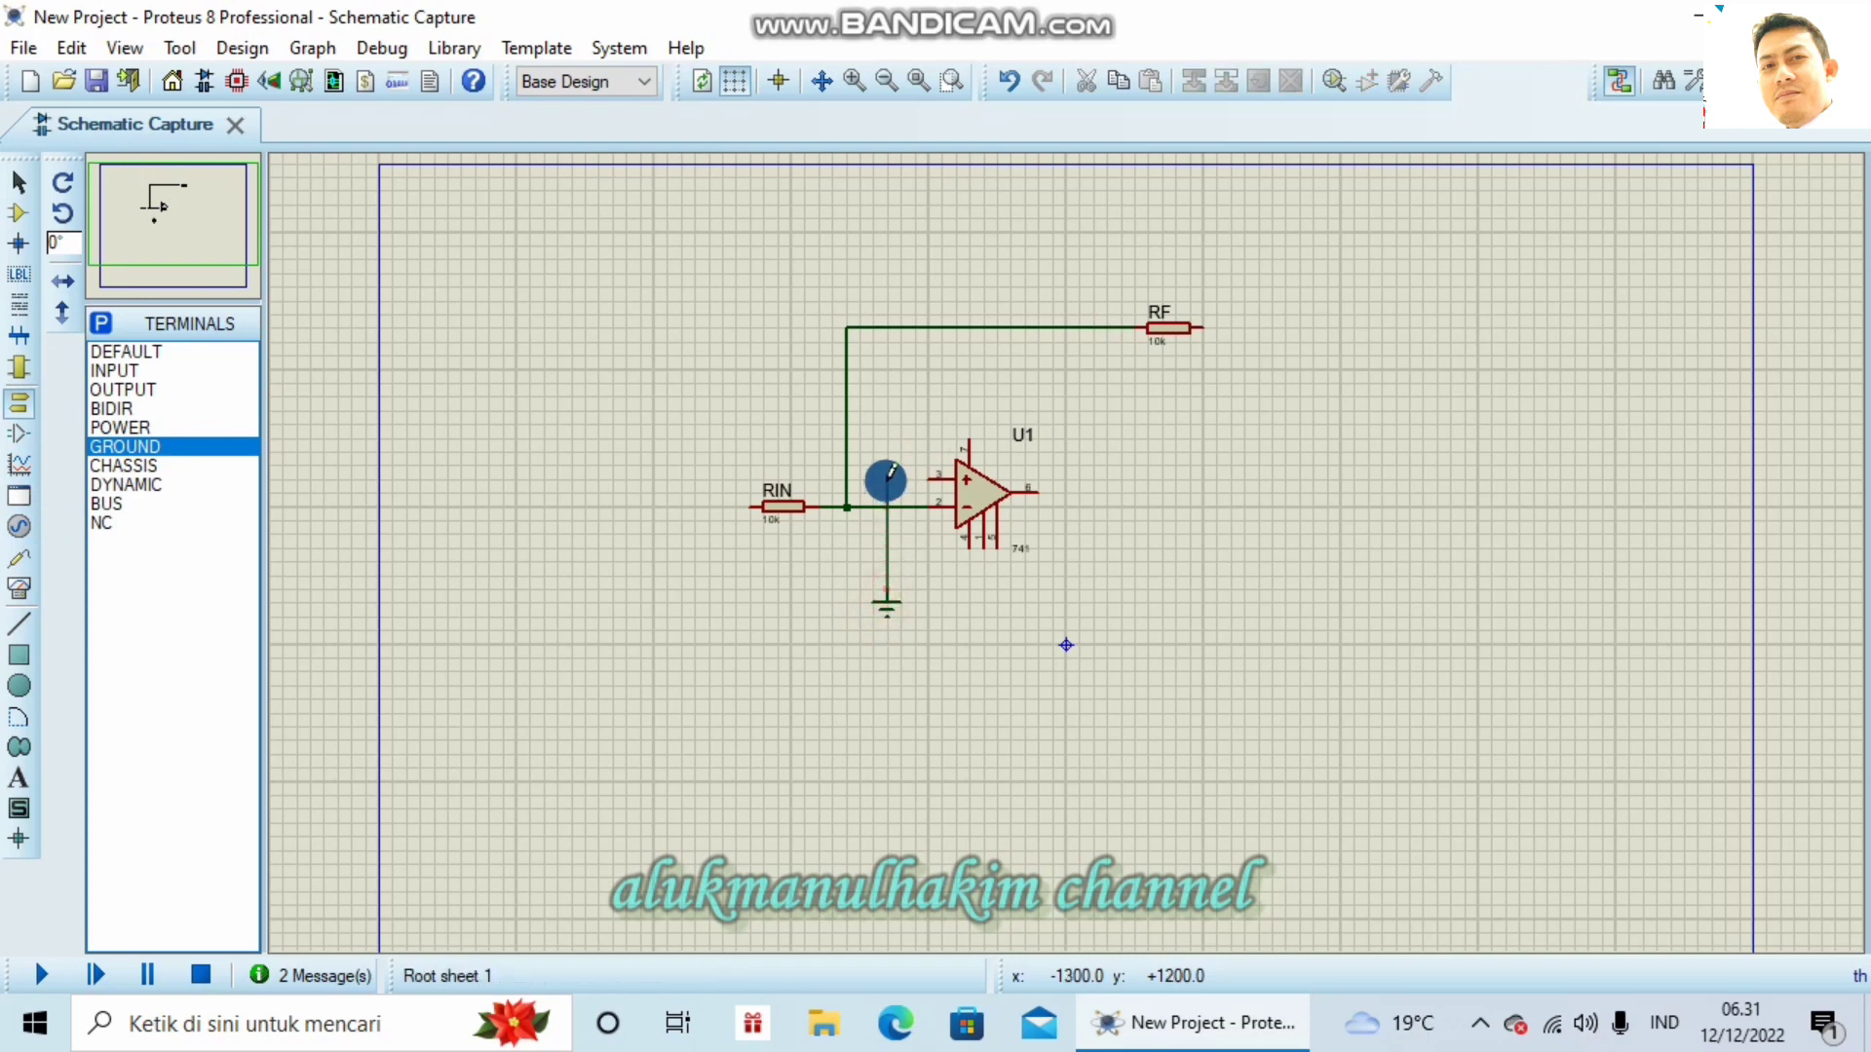
{"action": "left_click", "coordinate": [929, 480]}
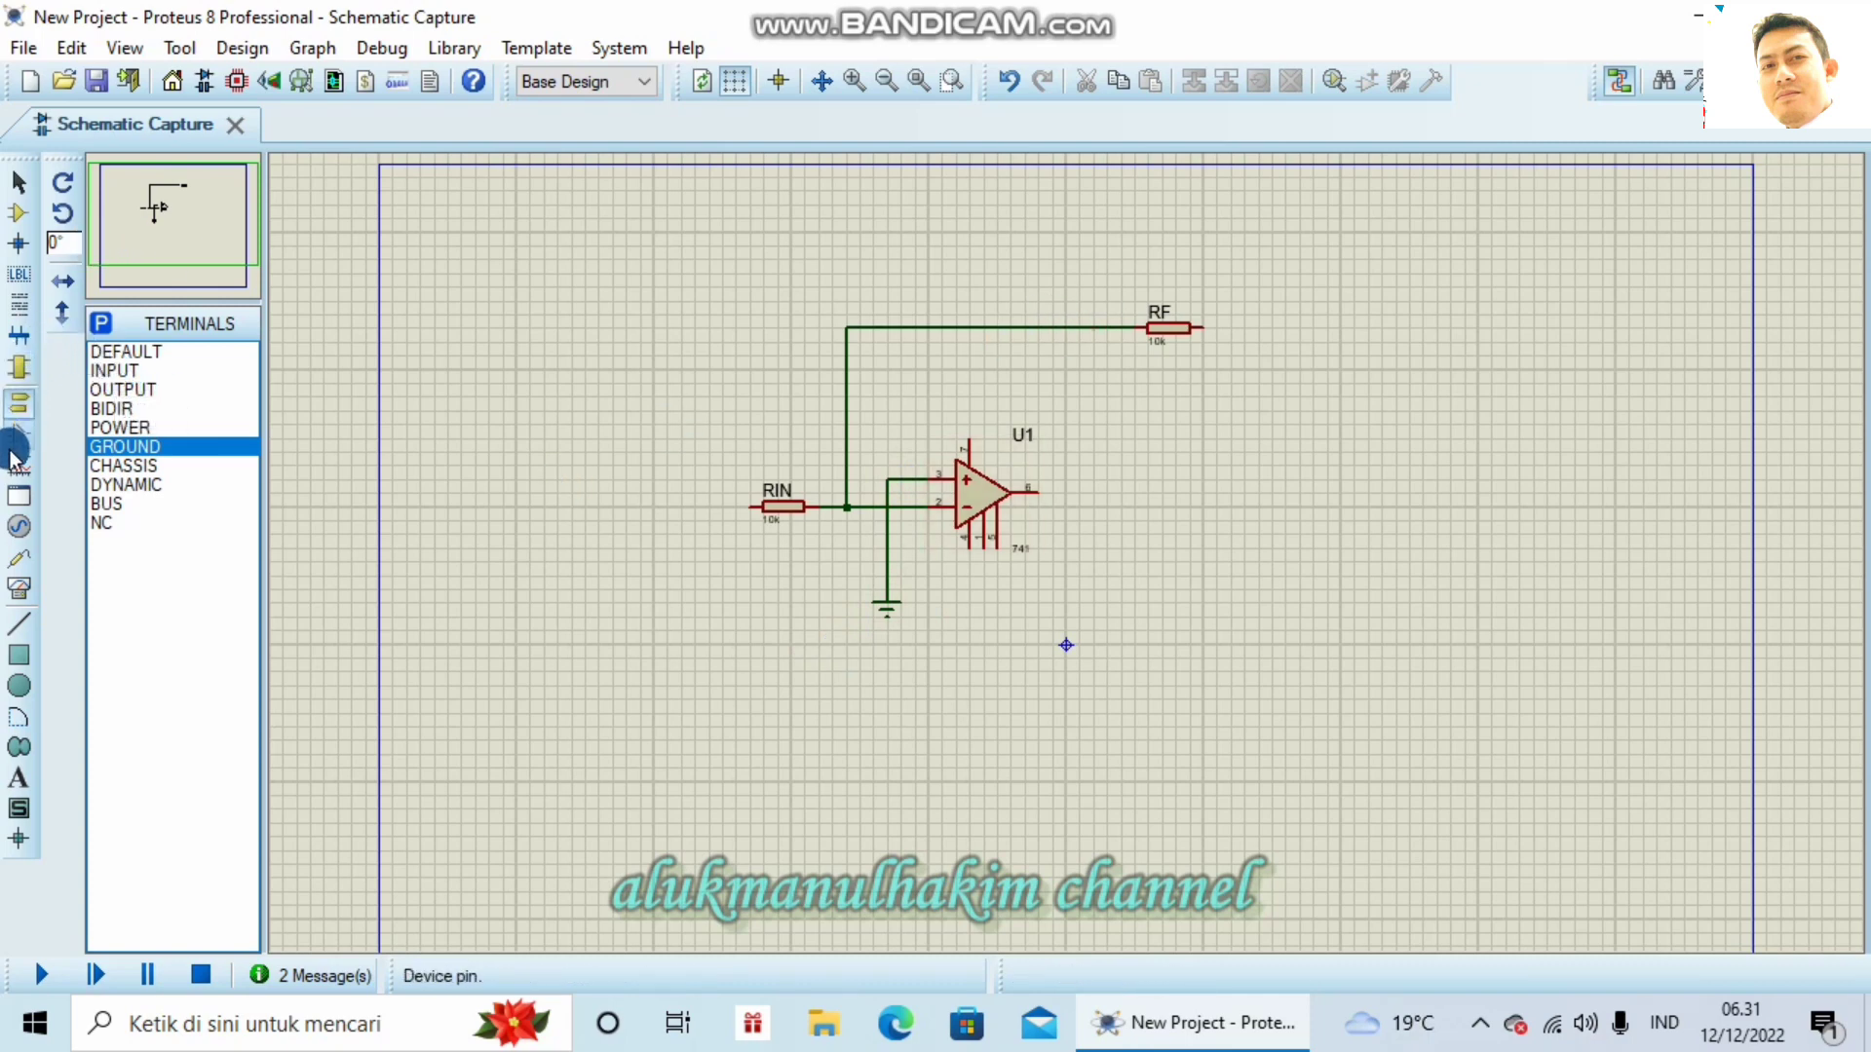
Step: Place a SINE generator beside RIN and wire it to the resistor's free end
{"action": "left_click", "coordinate": [19, 526]}
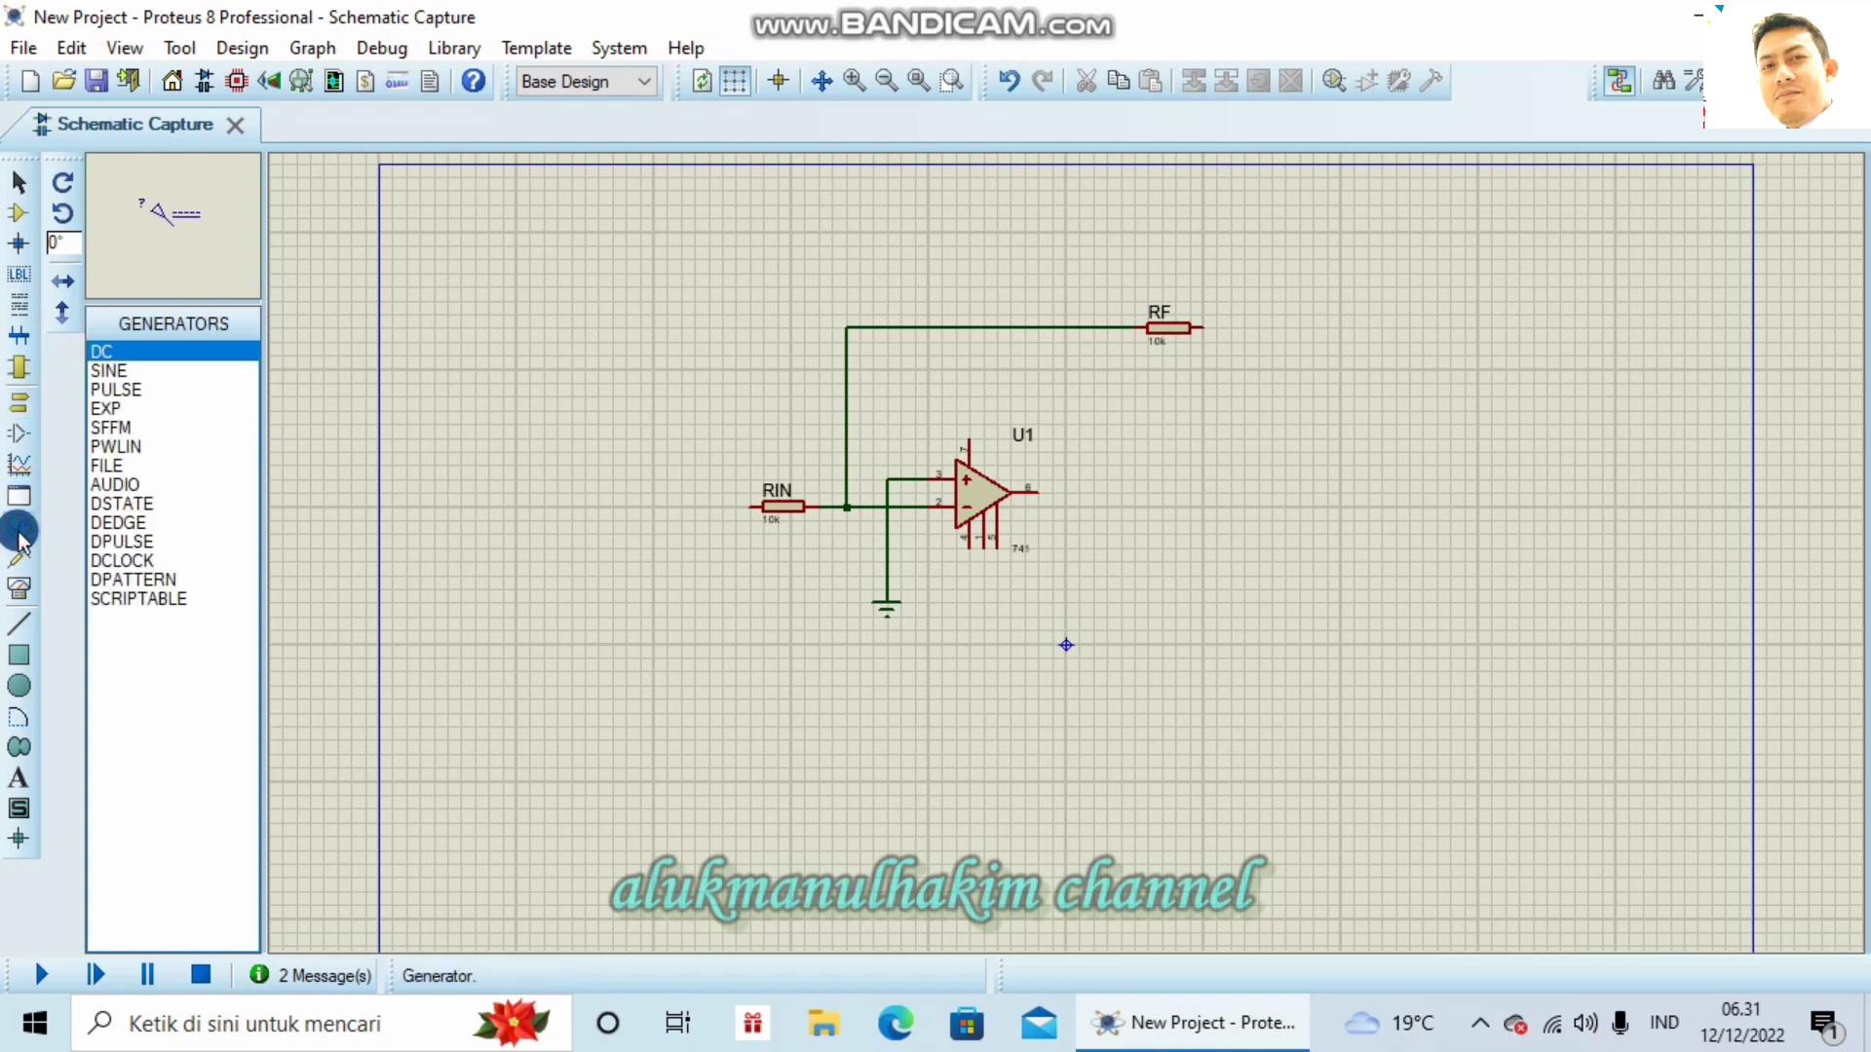
{"action": "left_click", "coordinate": [109, 371]}
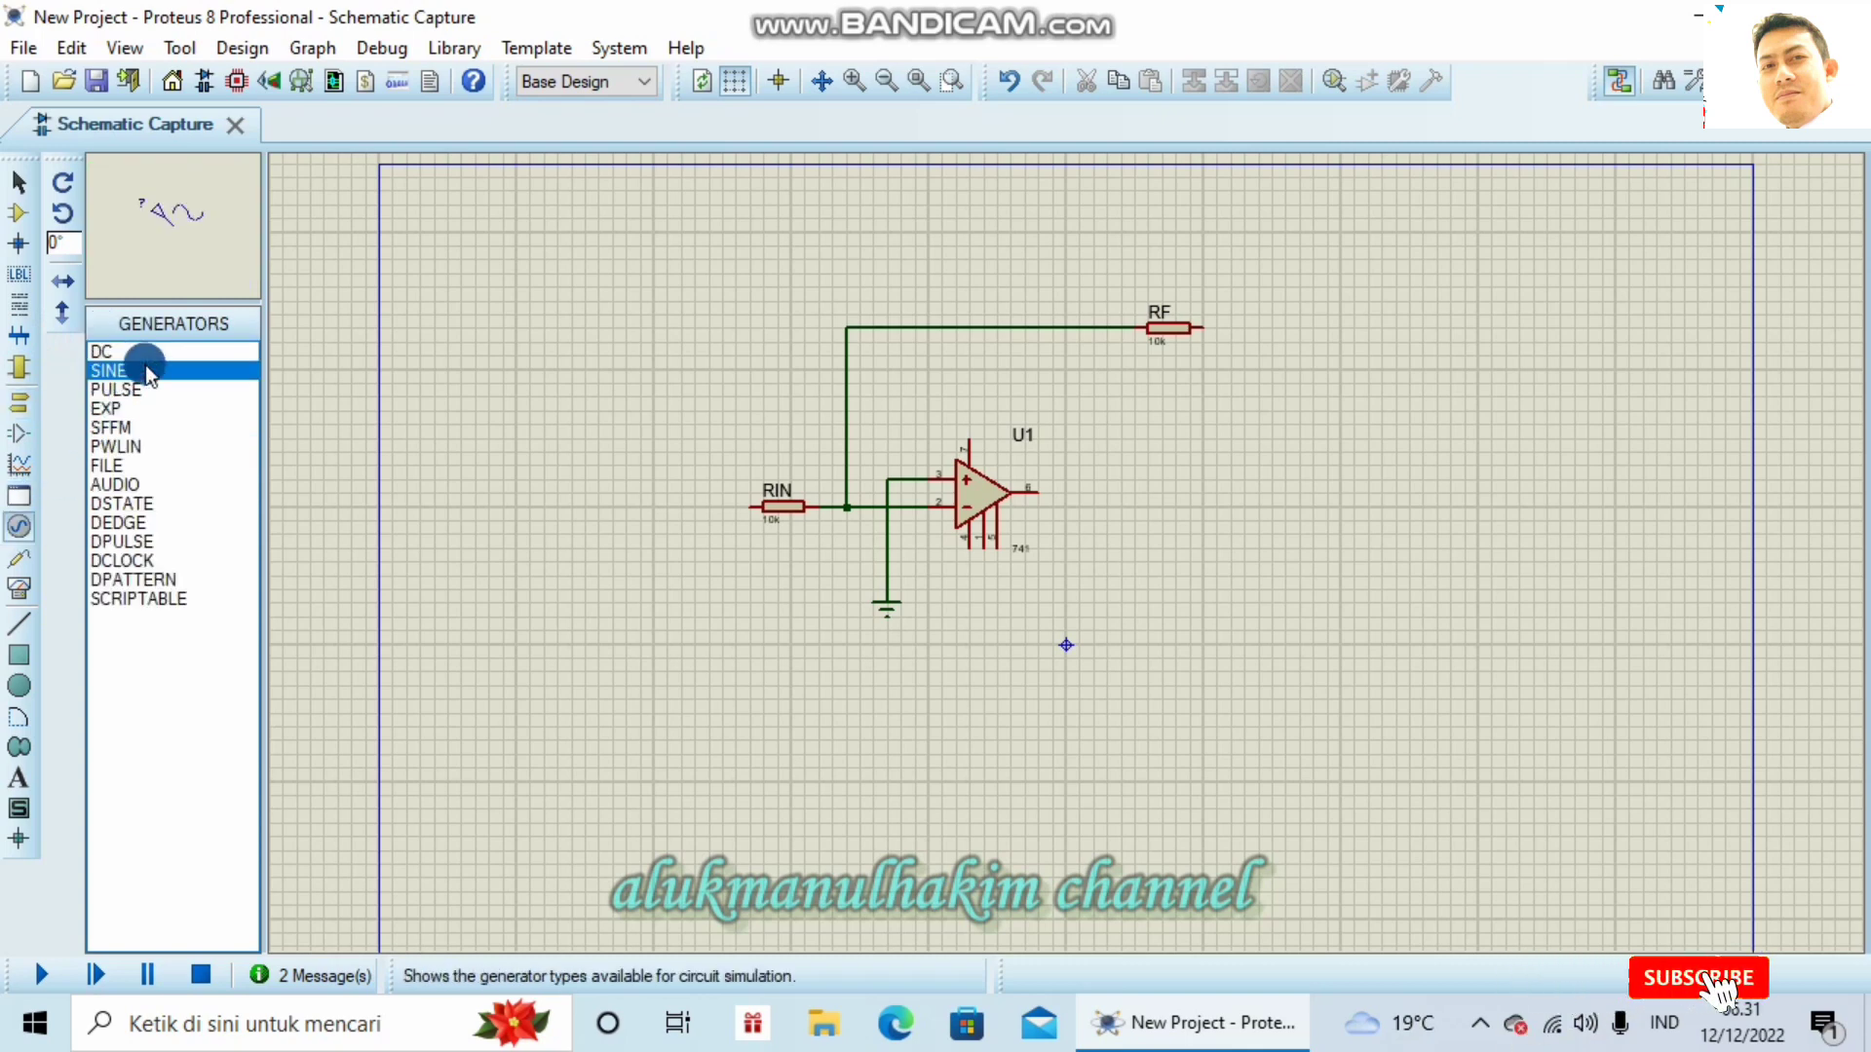
{"action": "left_click", "coordinate": [651, 507]}
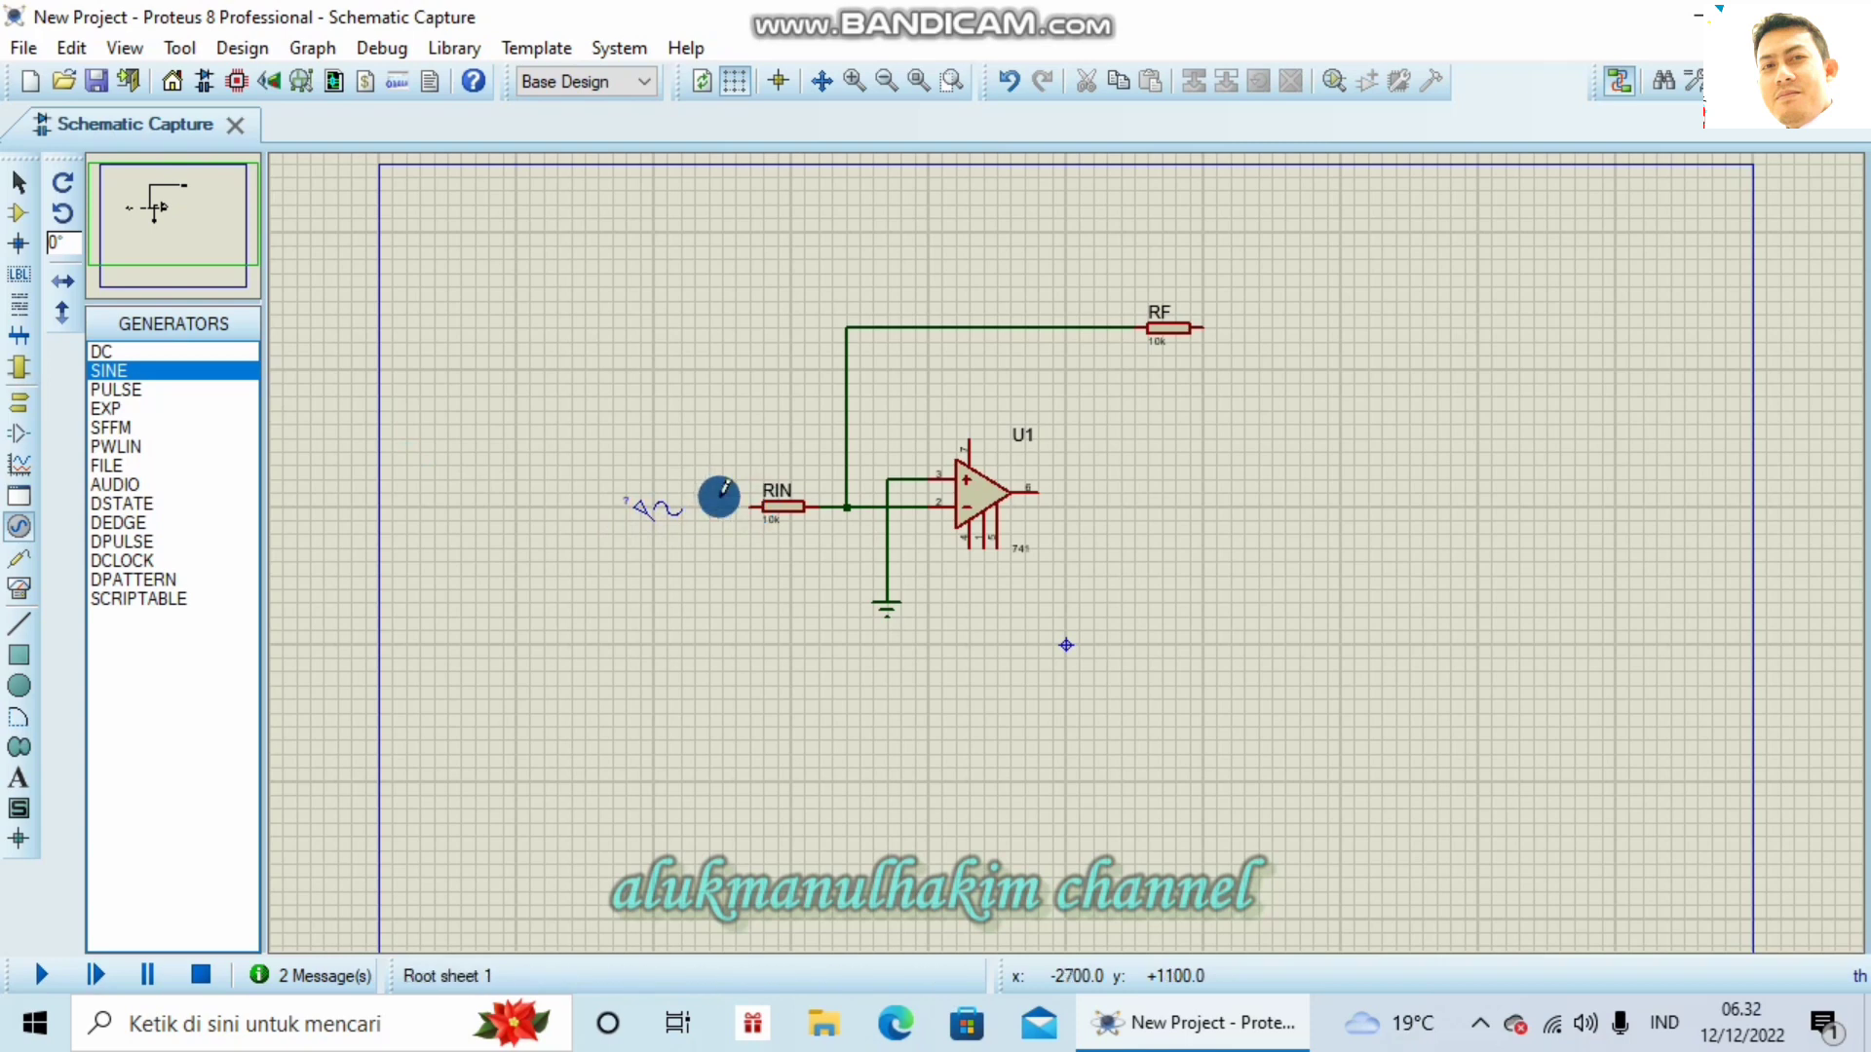
{"action": "left_click_drag", "start_coordinate": [753, 506], "coordinate": [699, 498]}
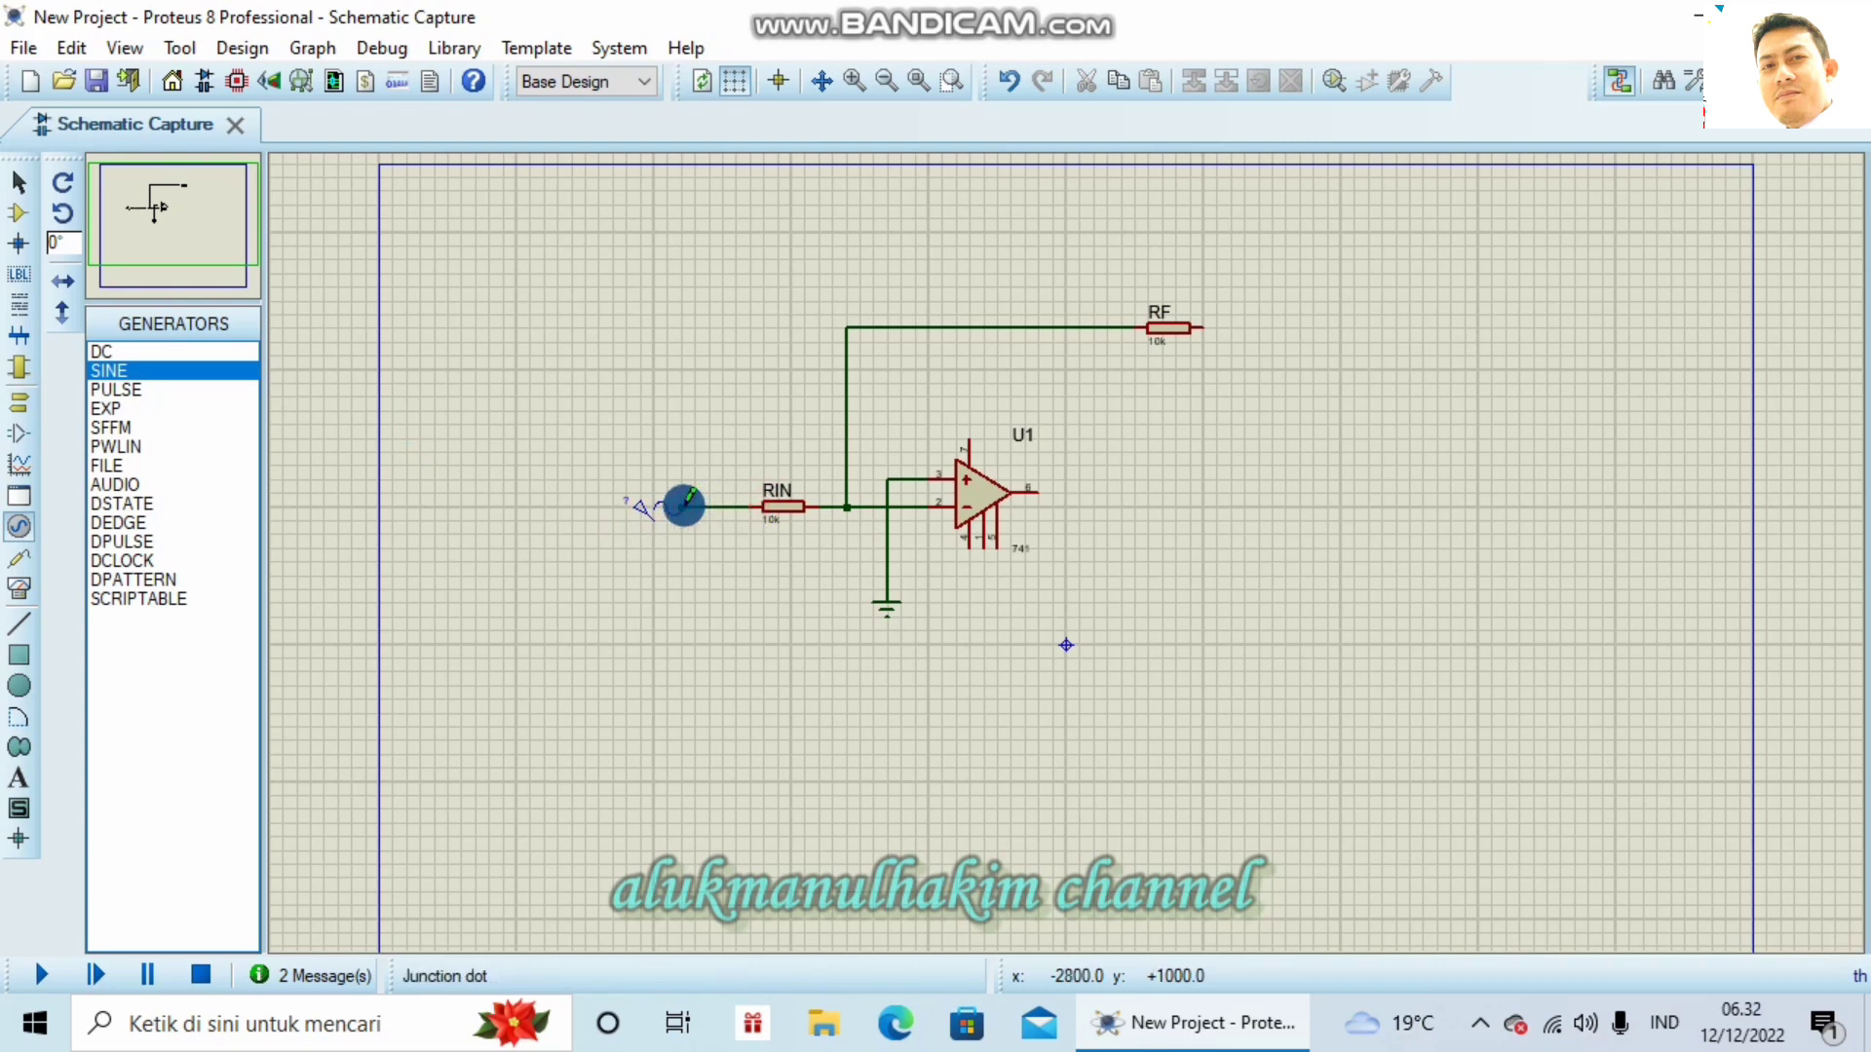
{"action": "left_click_drag", "start_coordinate": [685, 504], "coordinate": [651, 513]}
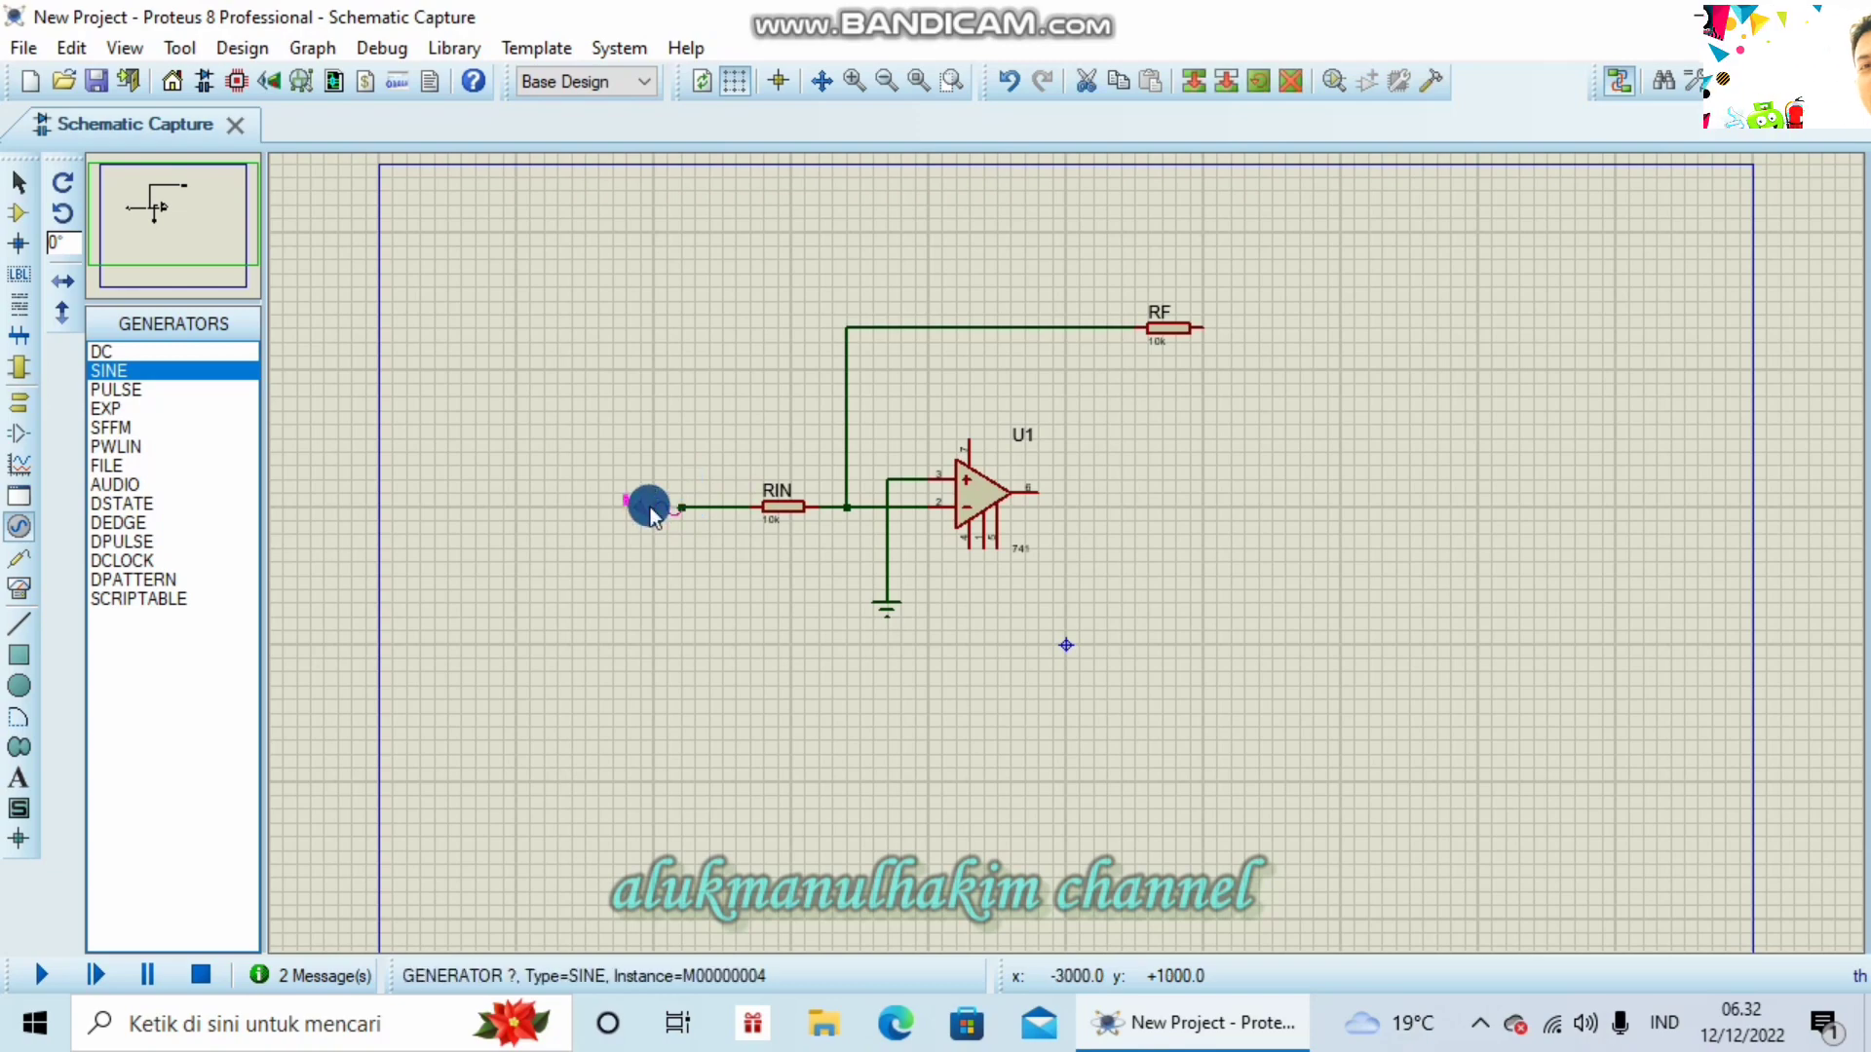
Step: Set the sine generator's offset to -1 V and its frequency to 15 Hz
{"action": "double_click", "coordinate": [651, 514]}
{"action": "left_click", "coordinate": [1121, 187]}
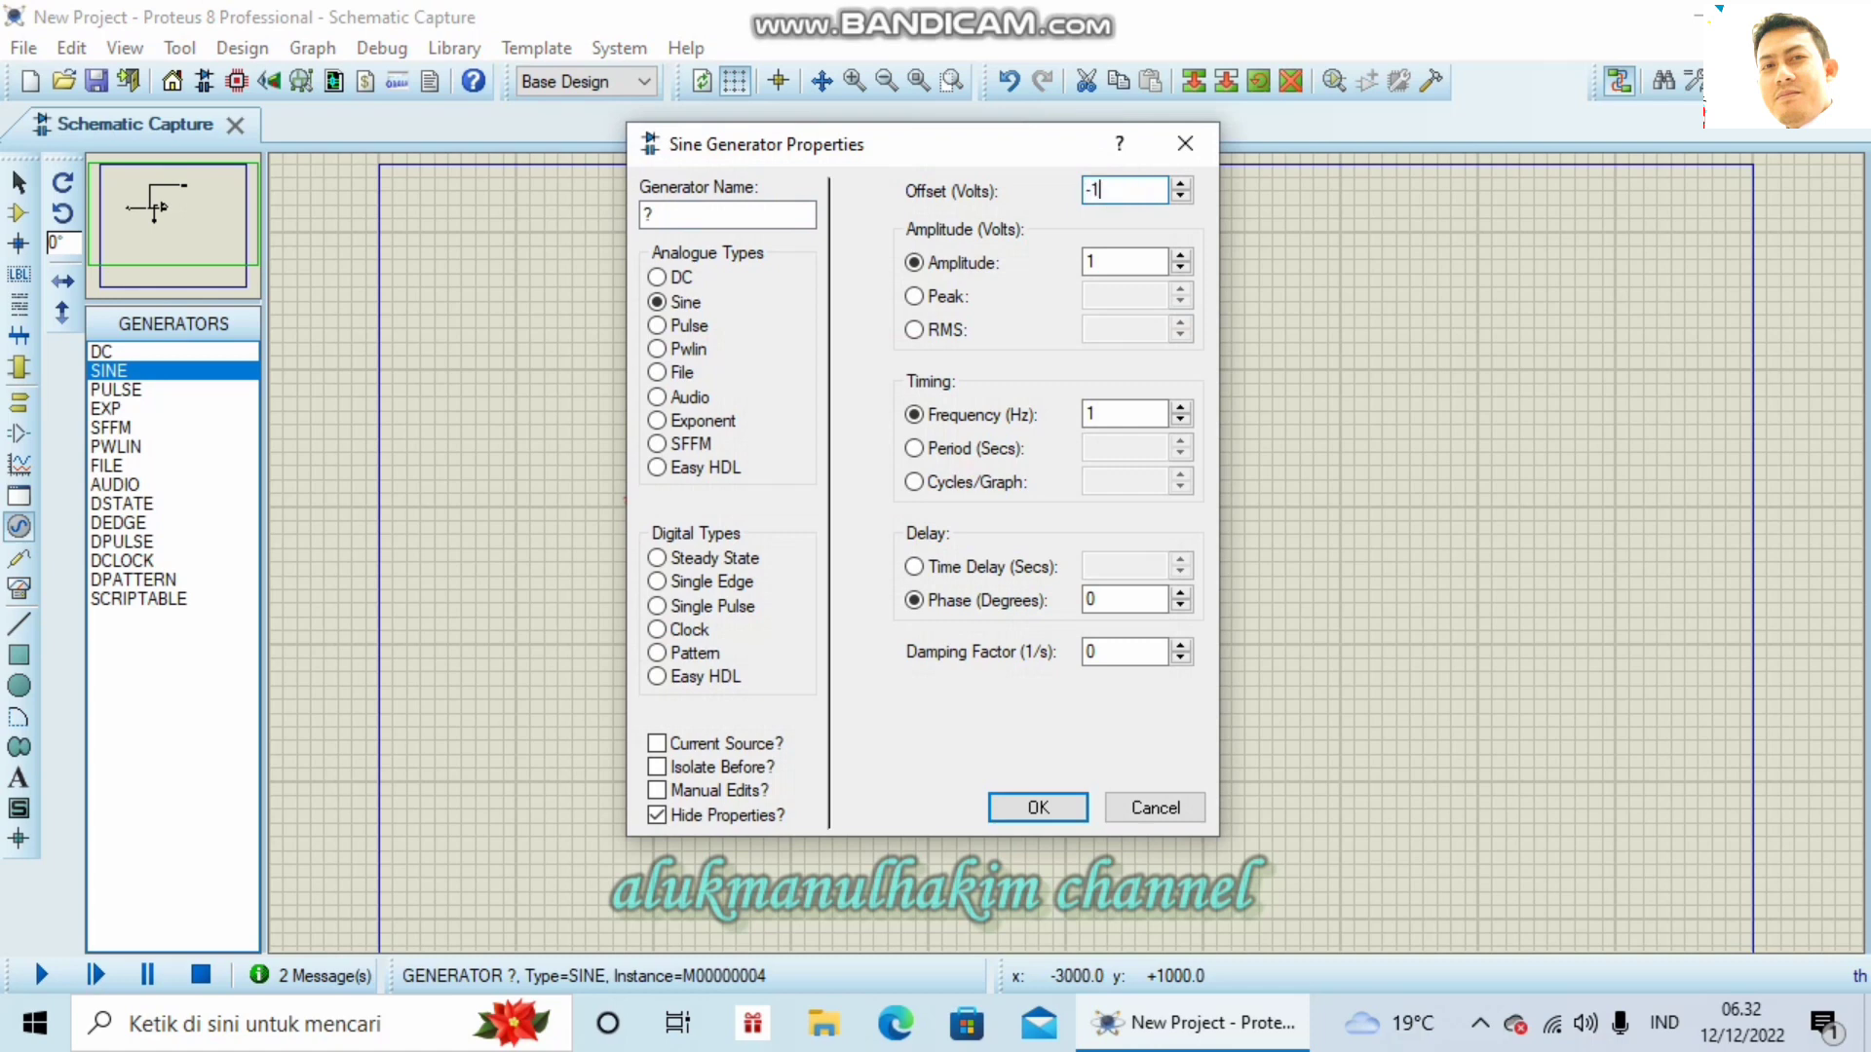
{"action": "left_click", "coordinate": [1127, 420]}
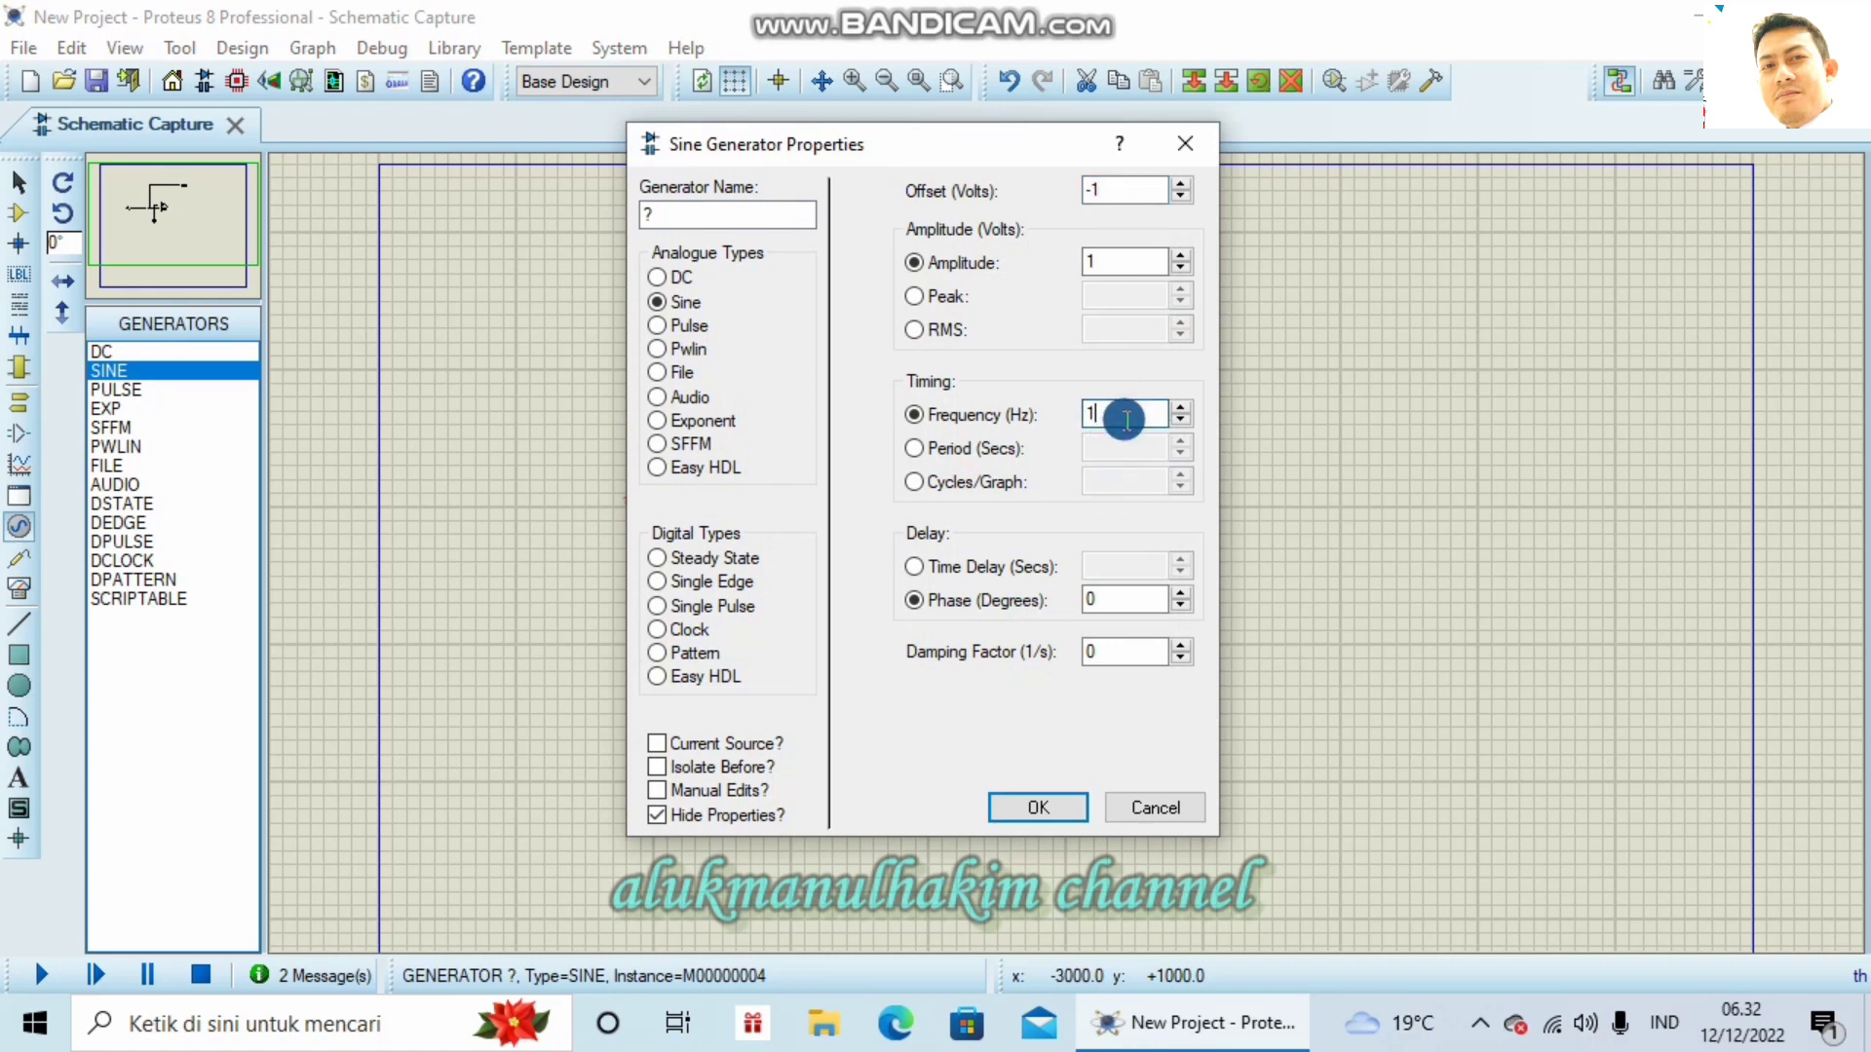
{"action": "type", "text": "5"}
{"action": "key", "text": "Return"}
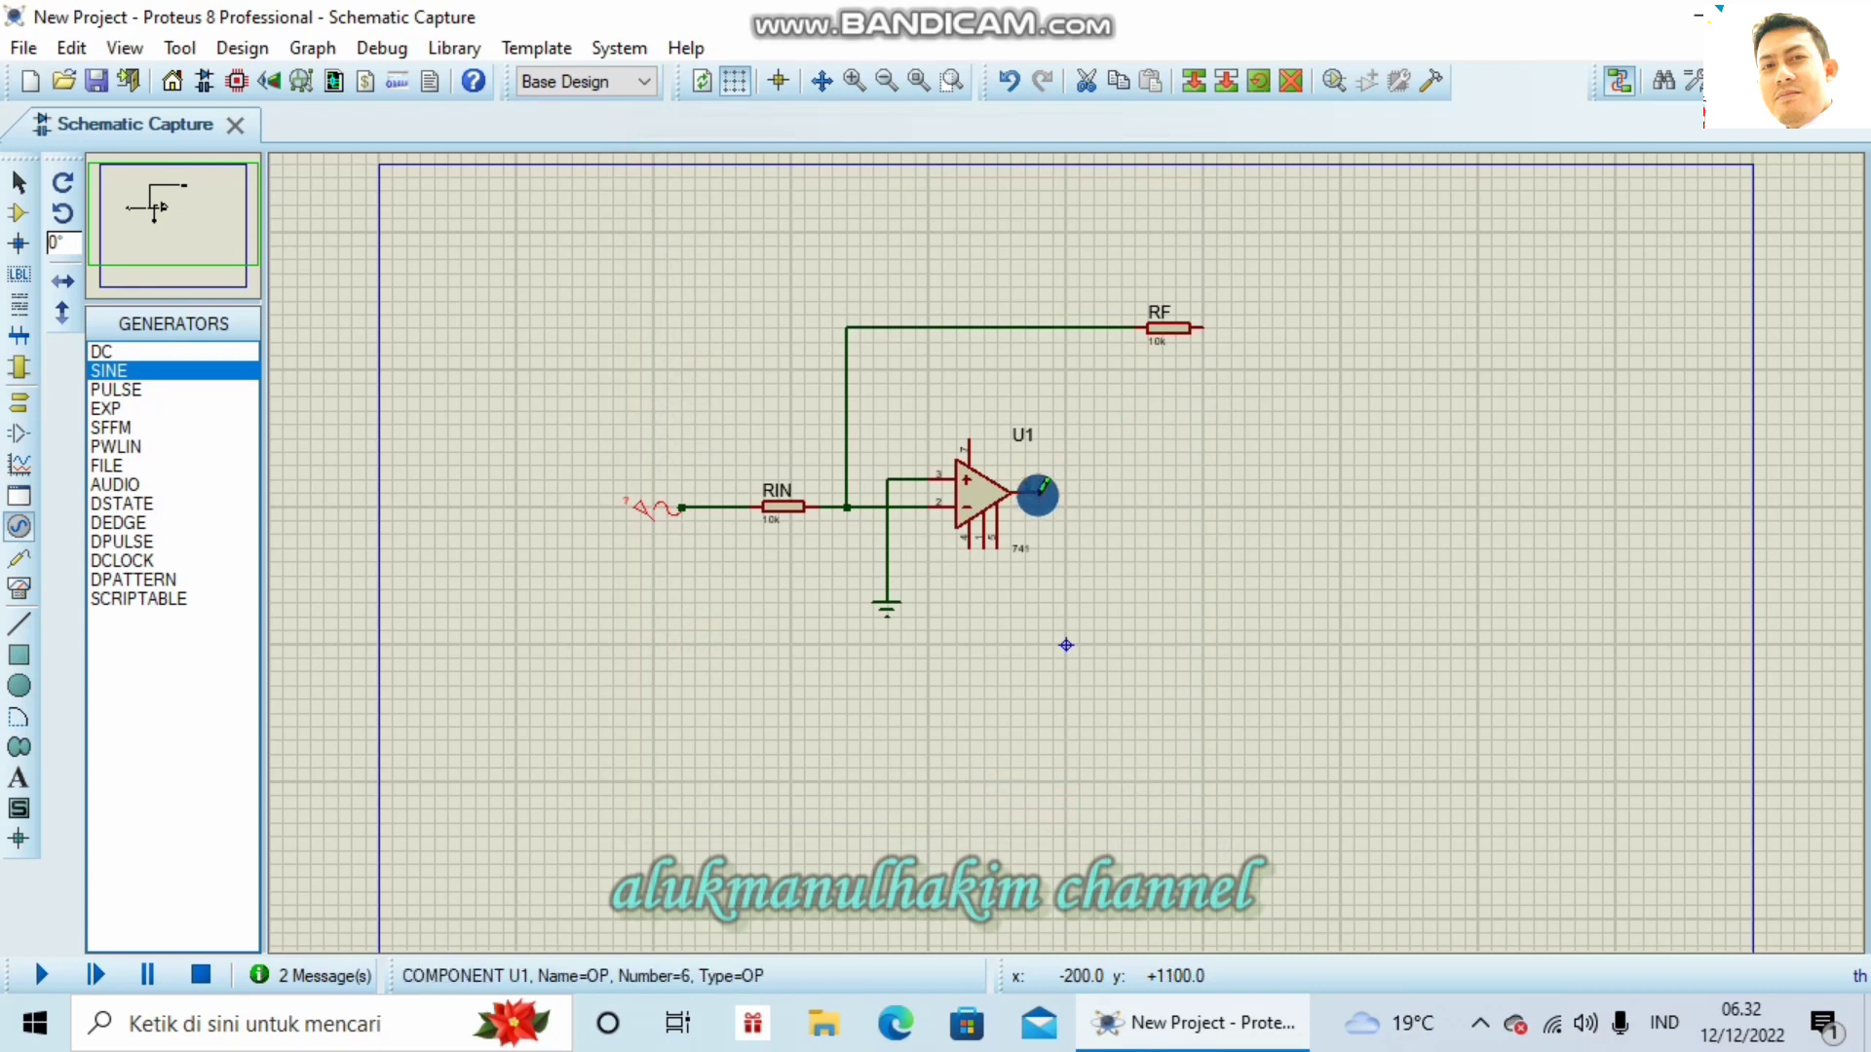
Step: Try placing an unrotated DC generator on the op-amp's V+ supply pin, and undo the placement
{"action": "left_click", "coordinate": [119, 349]}
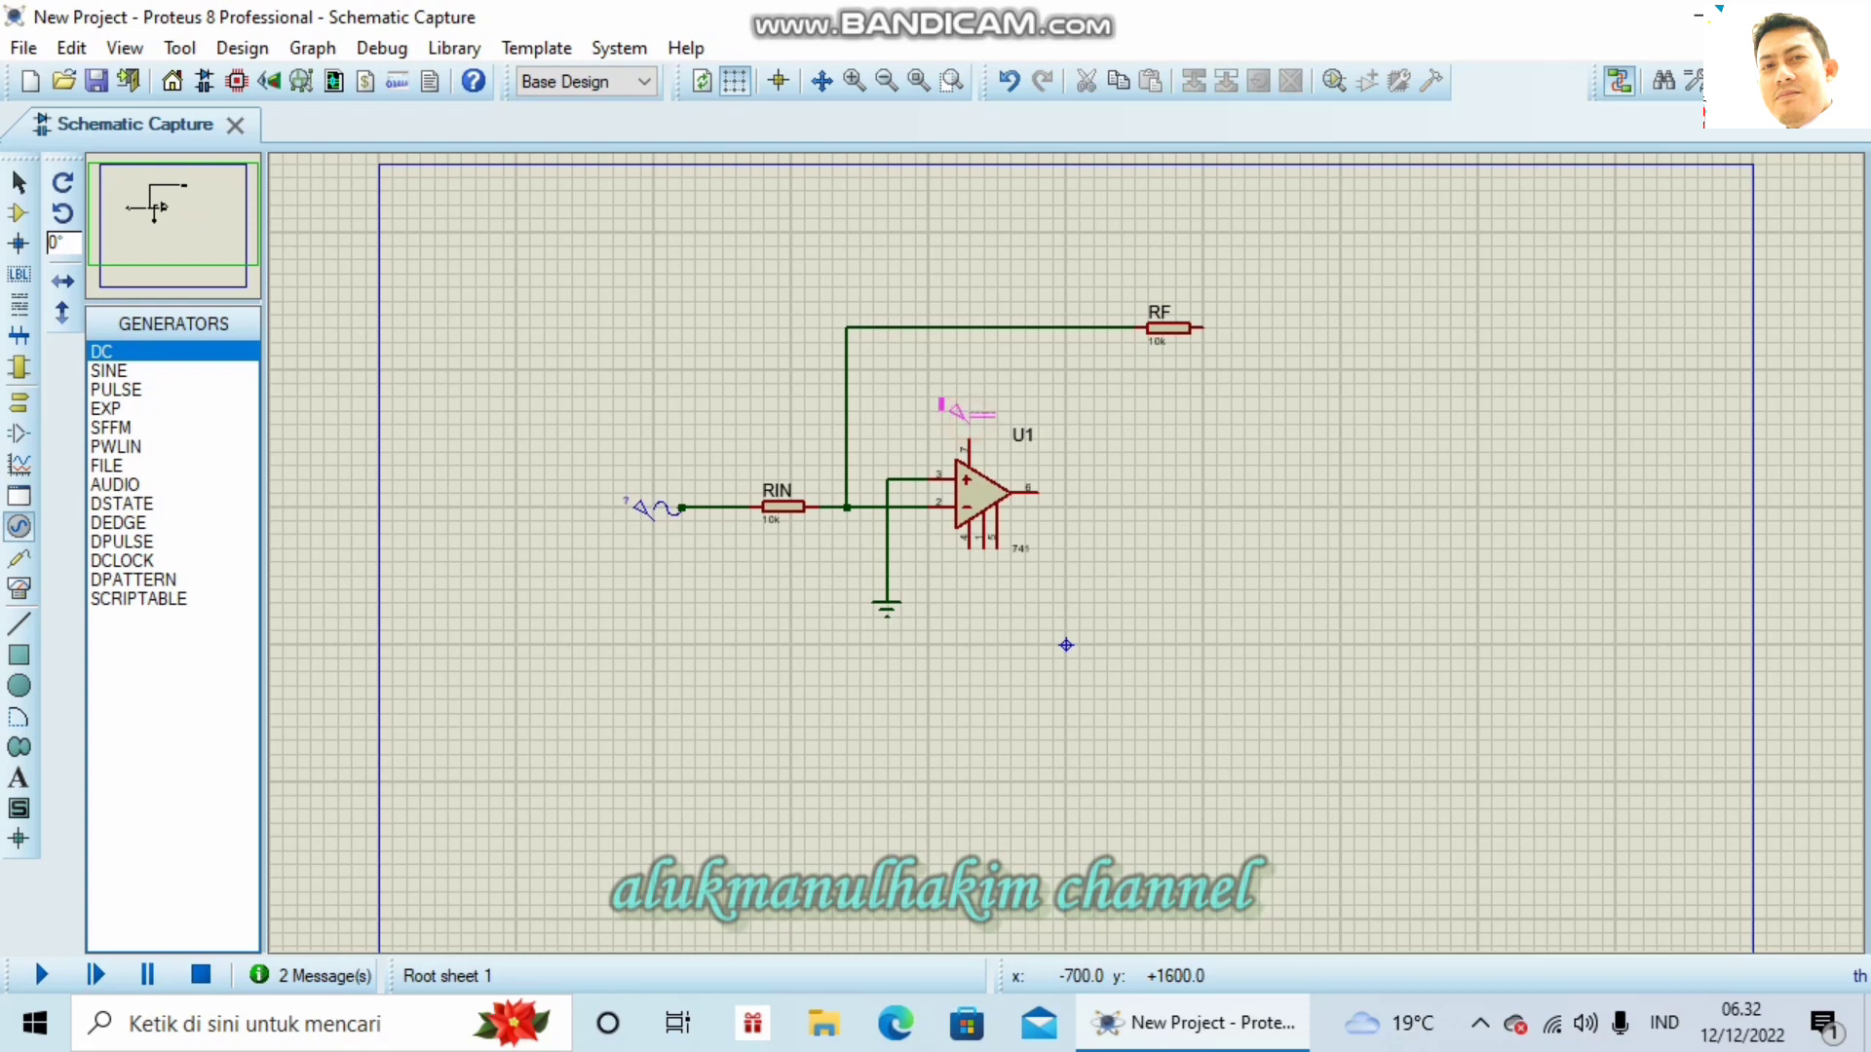
{"action": "left_click", "coordinate": [971, 429]}
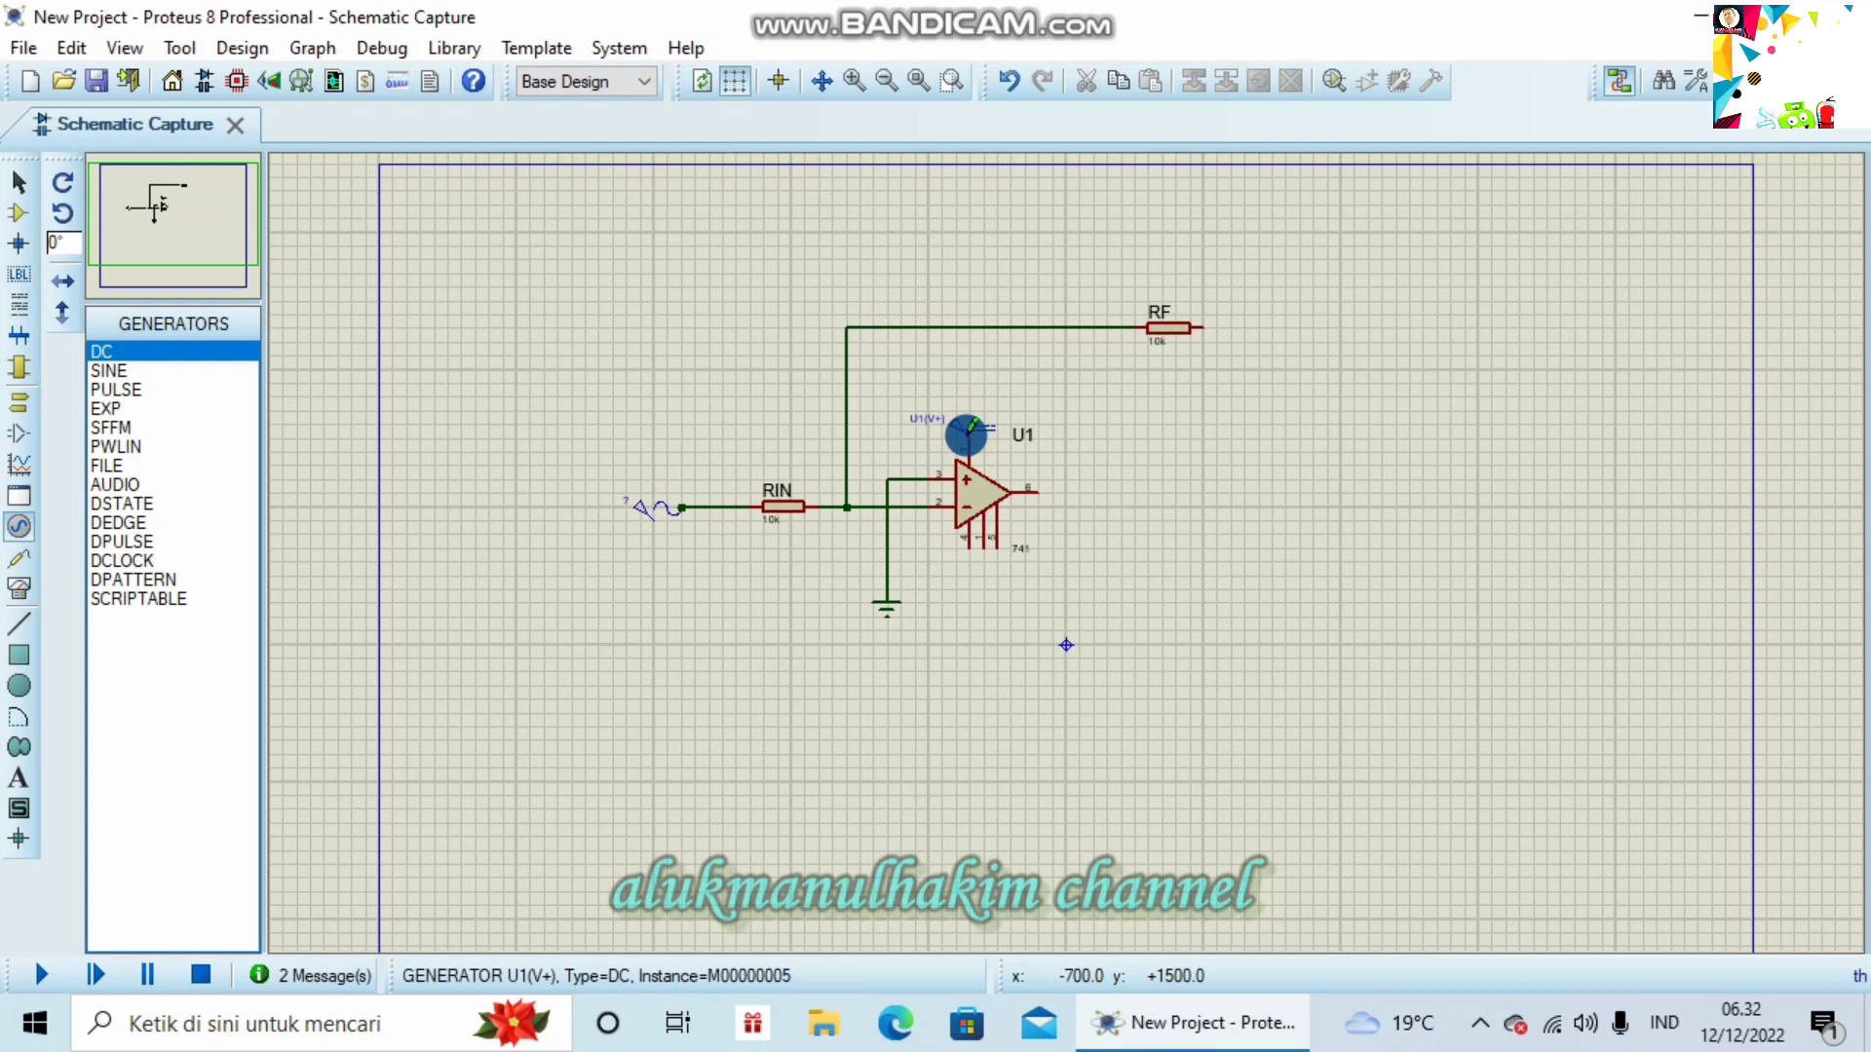
{"action": "key", "text": "ctrl+z"}
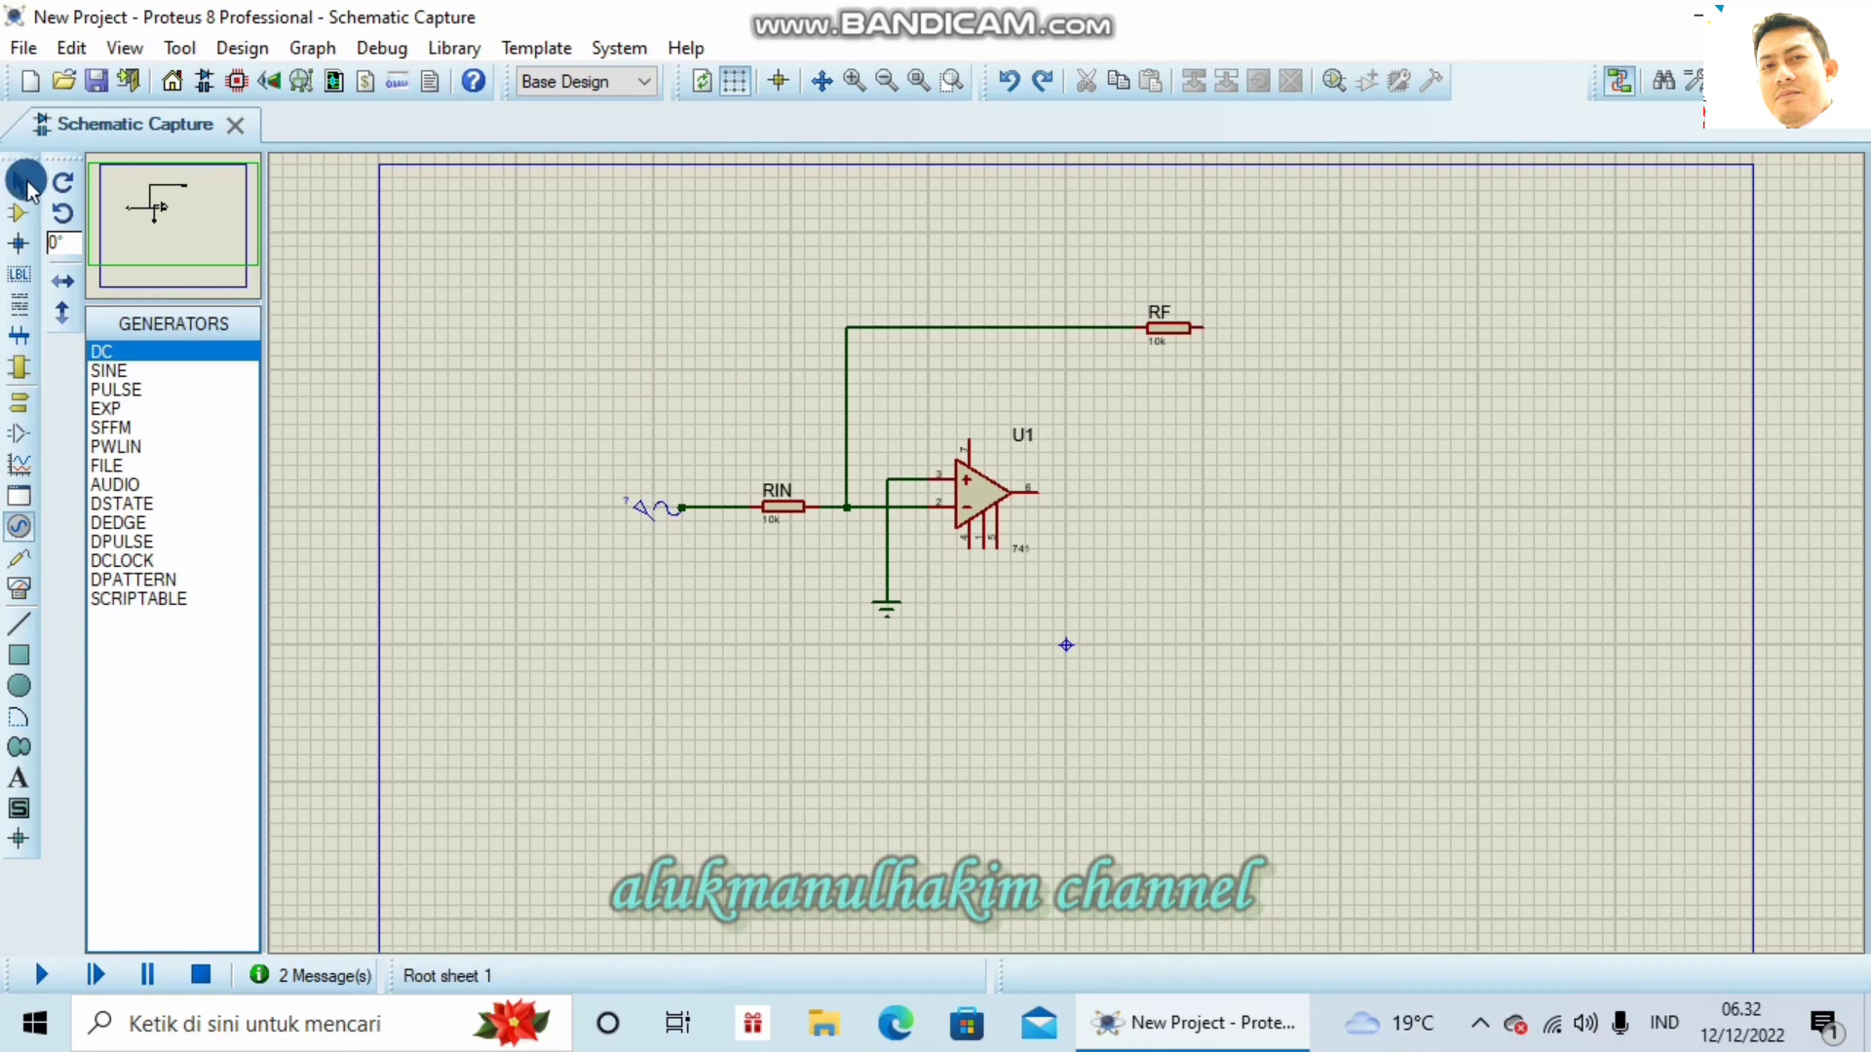
Step: Rotate the DC generator to -180° and place it connected to the op-amp's V- supply pin
{"action": "left_click", "coordinate": [67, 182]}
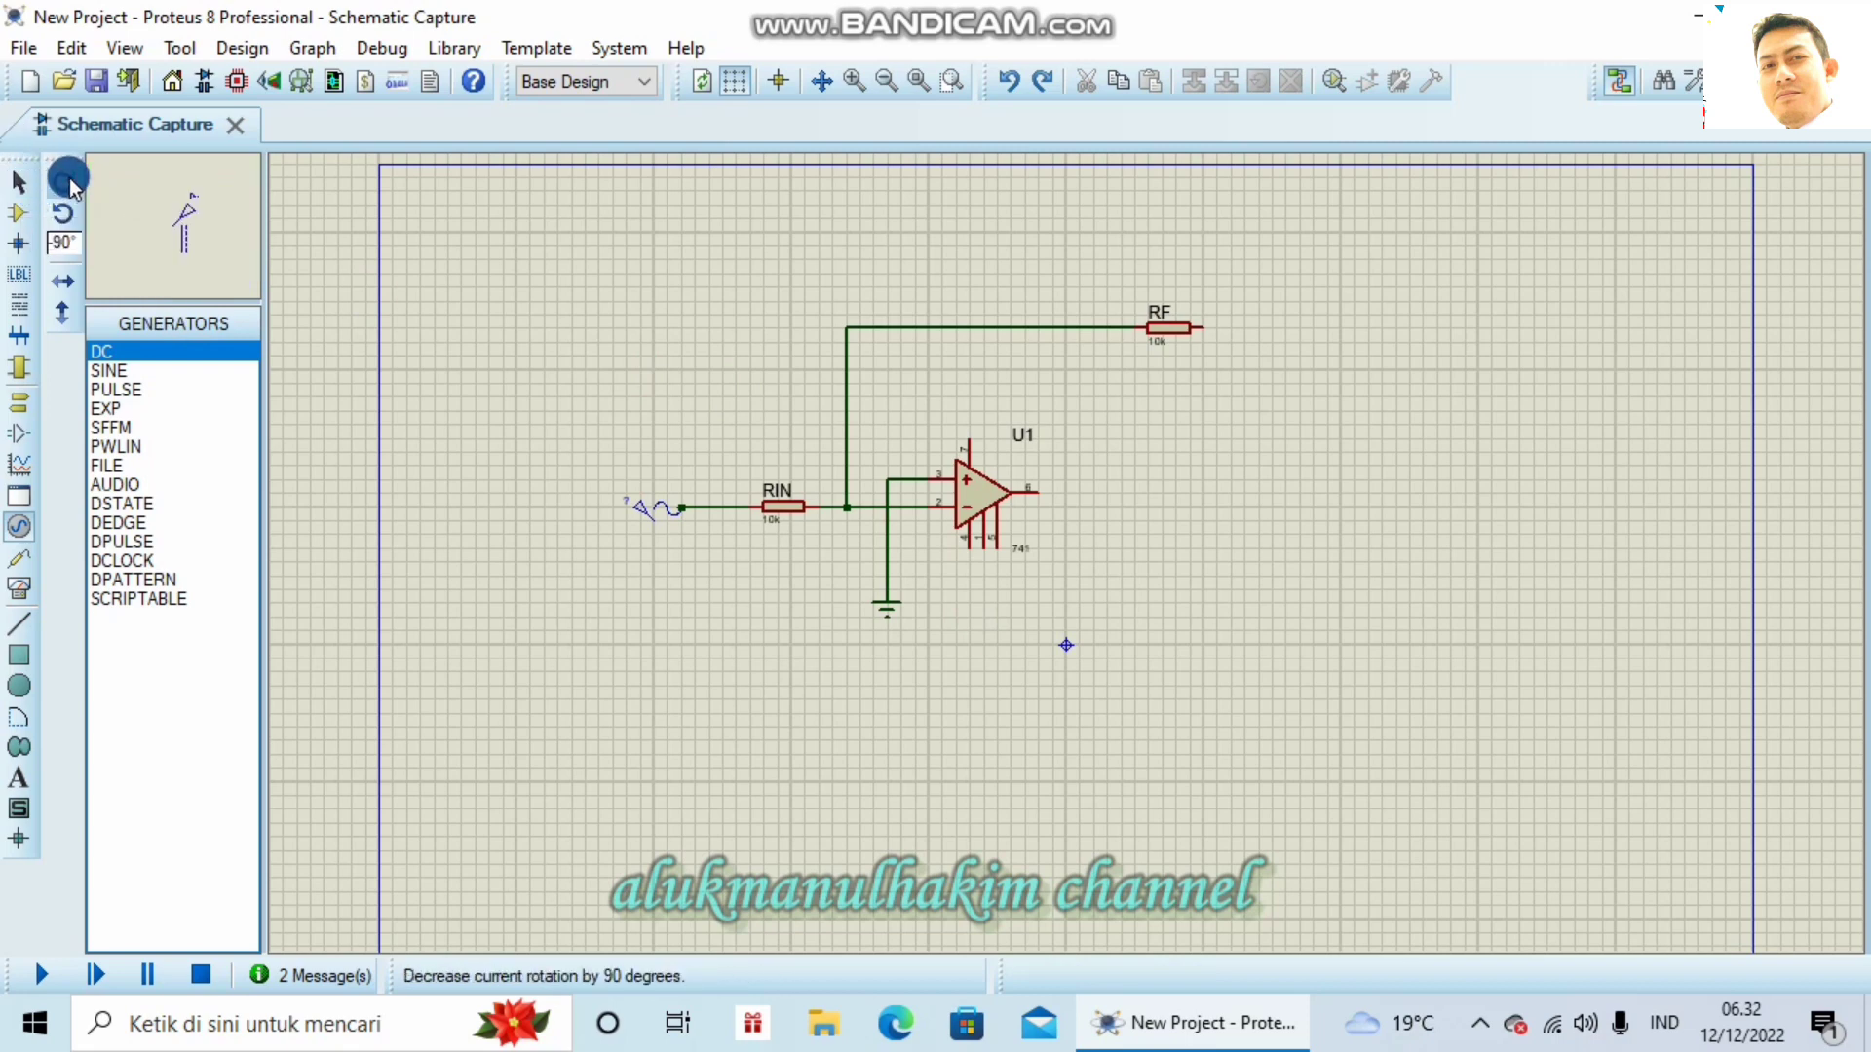
{"action": "left_click", "coordinate": [972, 565]}
{"action": "left_click", "coordinate": [973, 565]}
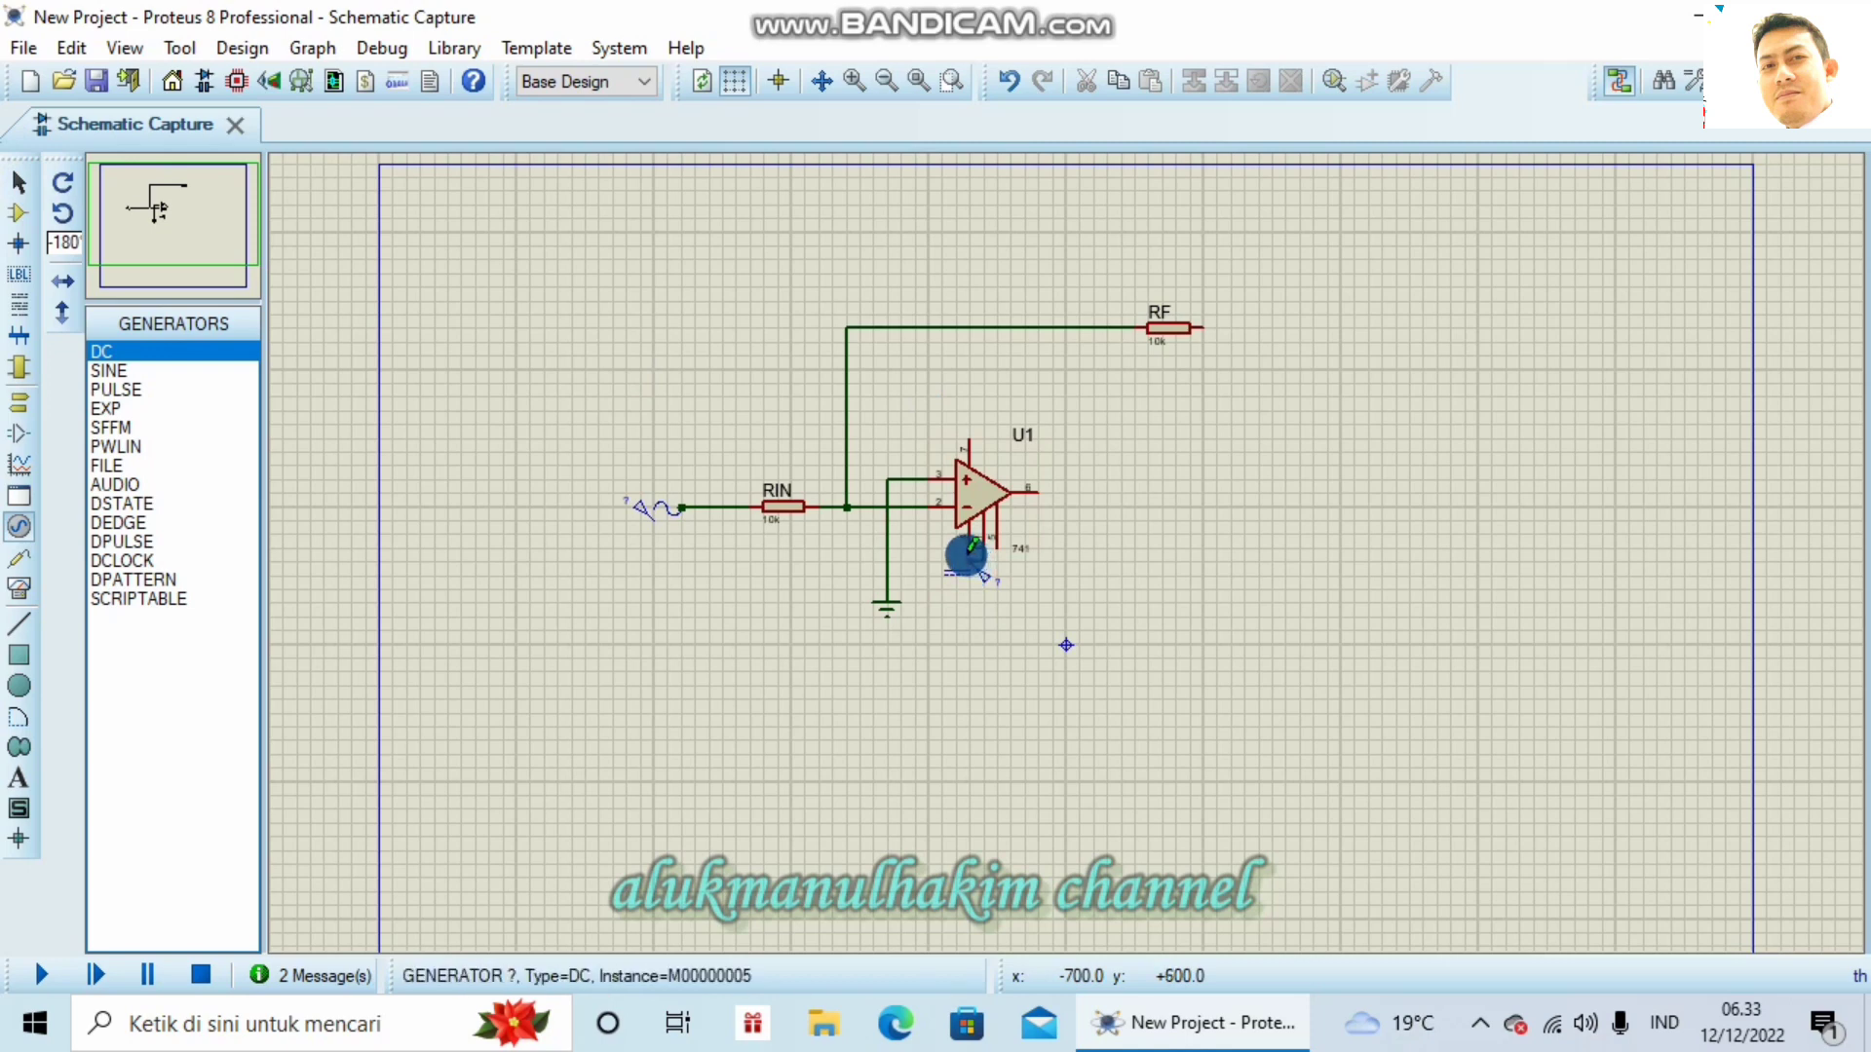
{"action": "left_click", "coordinate": [969, 551]}
{"action": "left_click", "coordinate": [970, 559]}
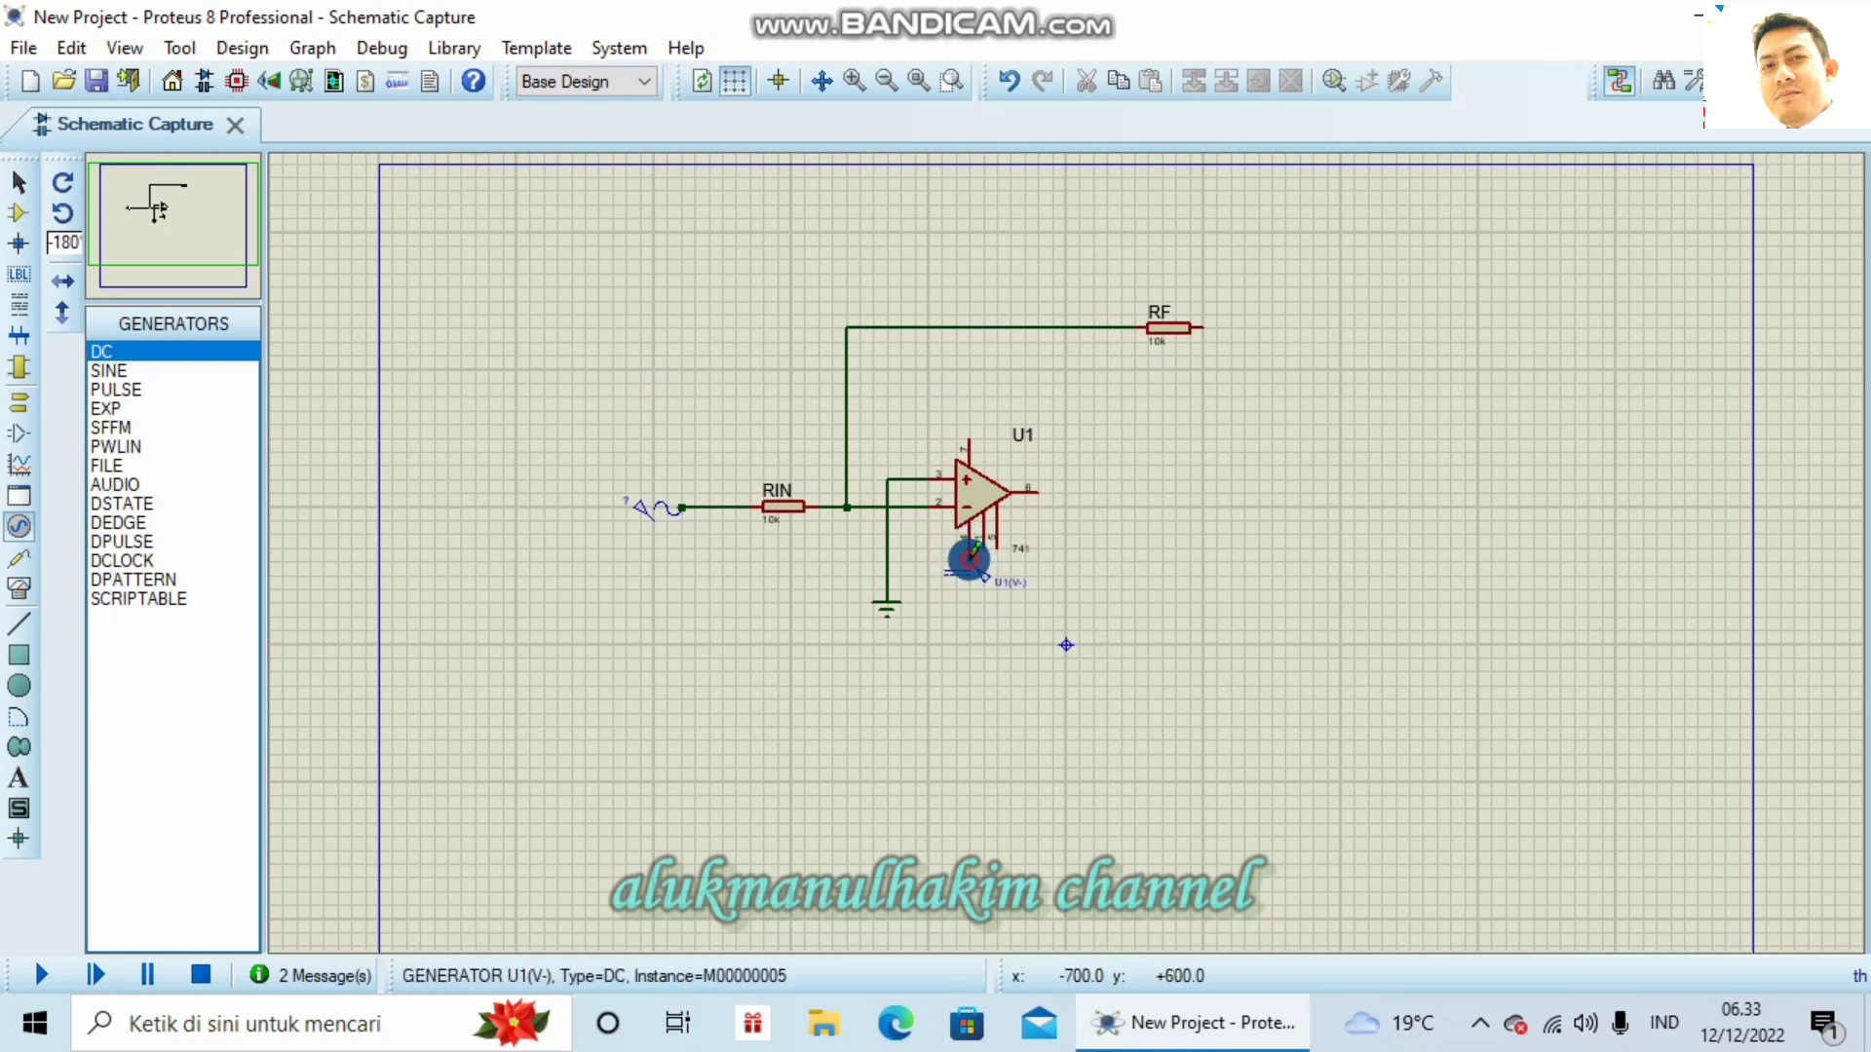
Step: Place a second DC generator on the op-amp's V+ supply pin, rotated clockwise and Y-mirrored
{"action": "right_click", "coordinate": [971, 378]}
{"action": "left_click", "coordinate": [996, 506]}
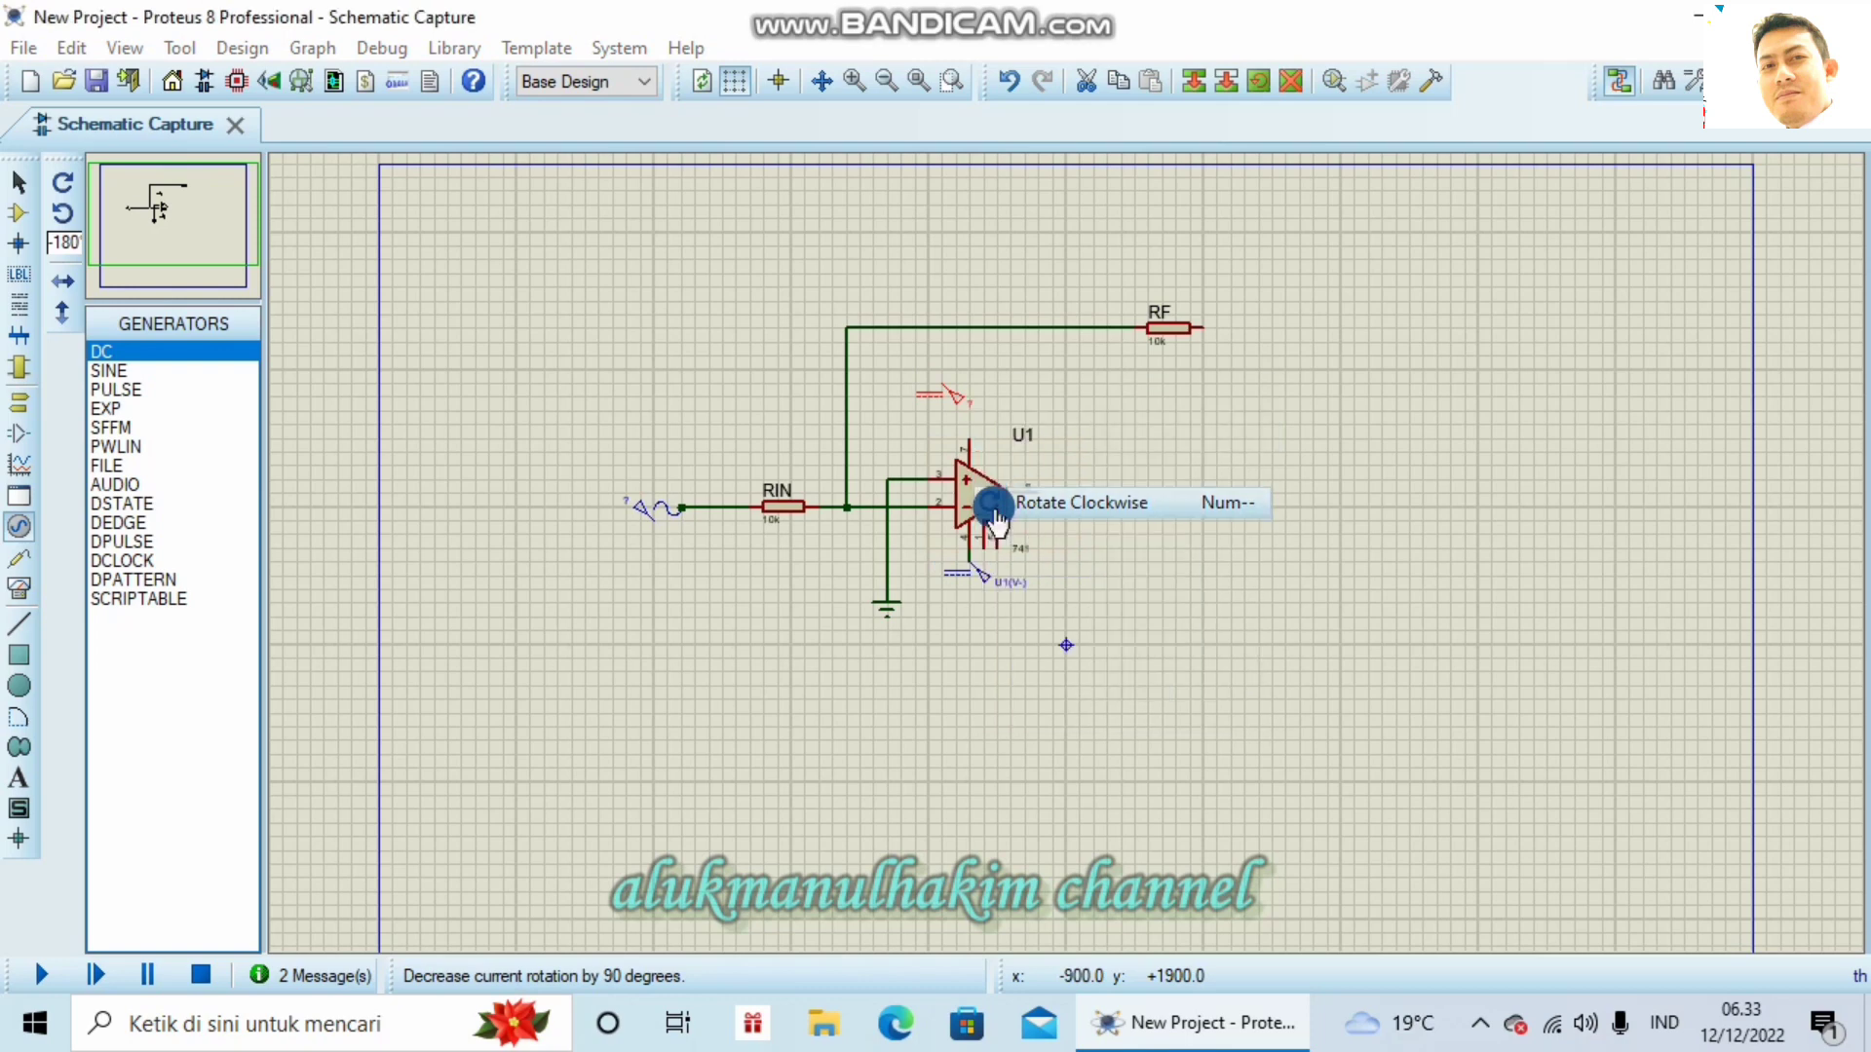
{"action": "right_click", "coordinate": [943, 375]}
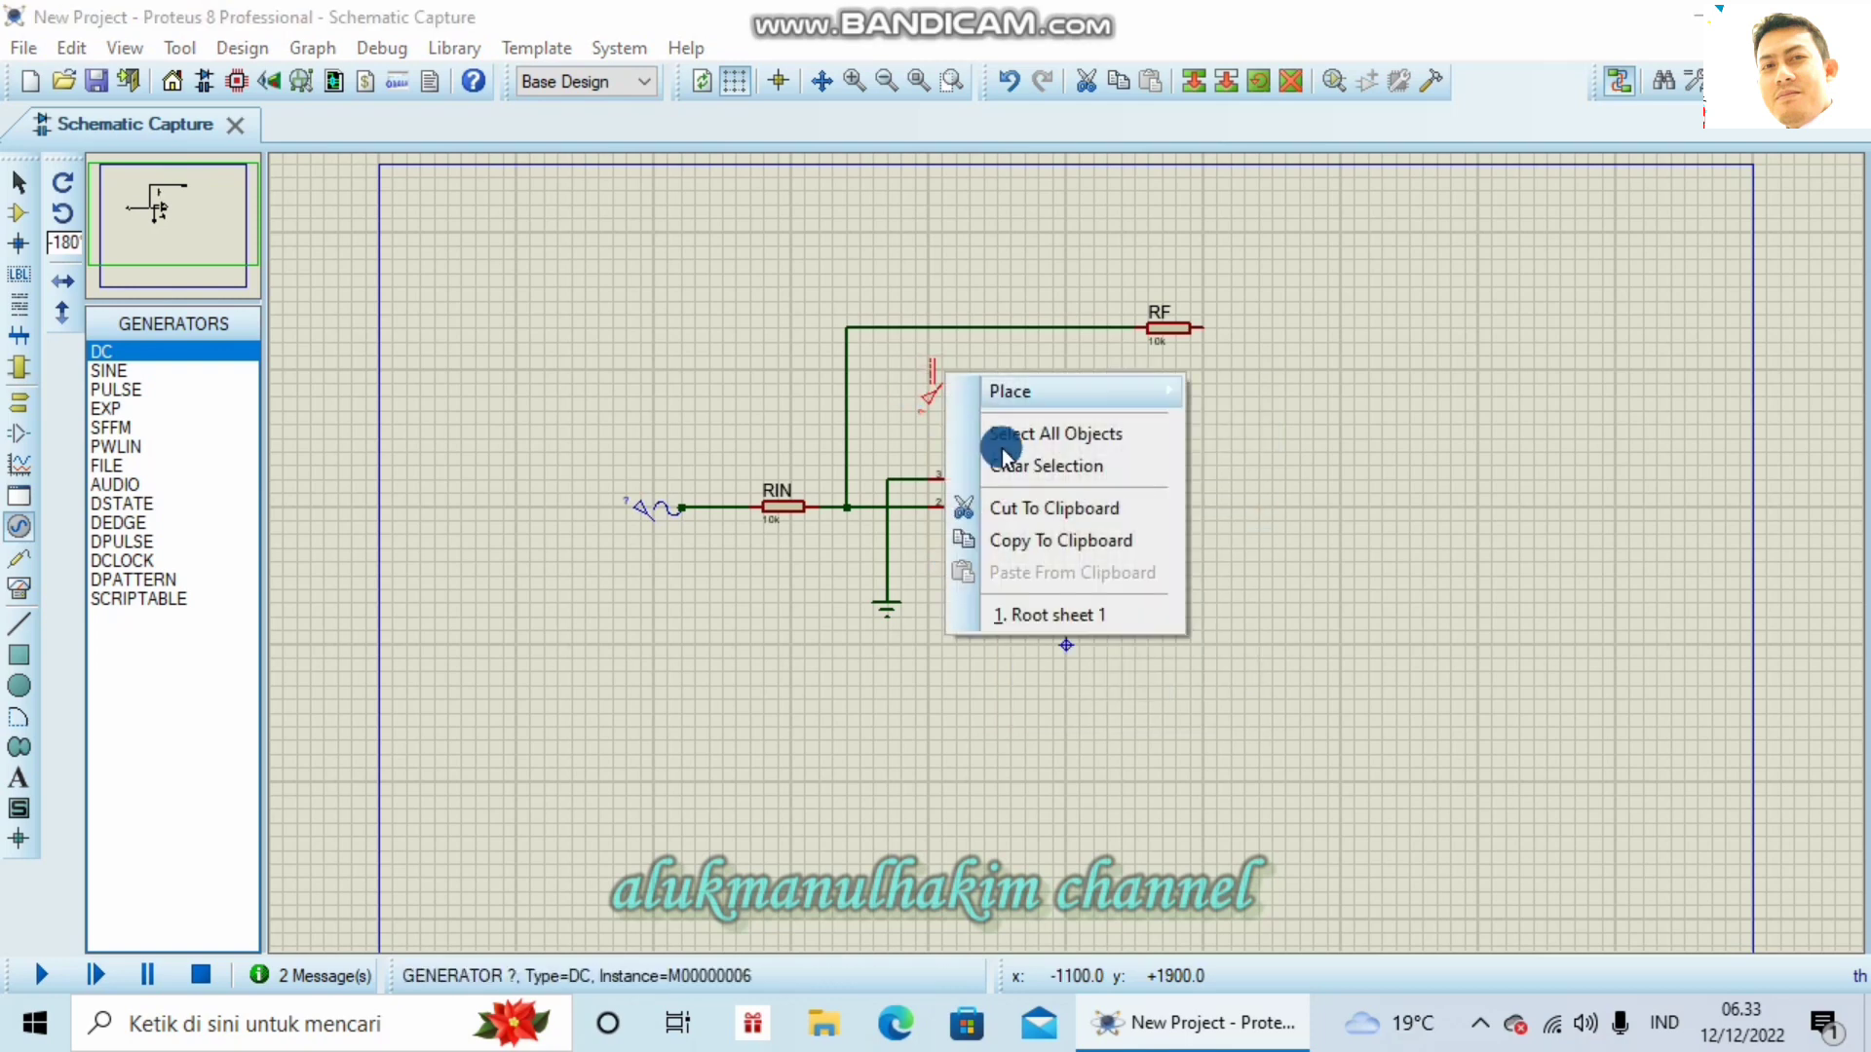
{"action": "left_click", "coordinate": [939, 375]}
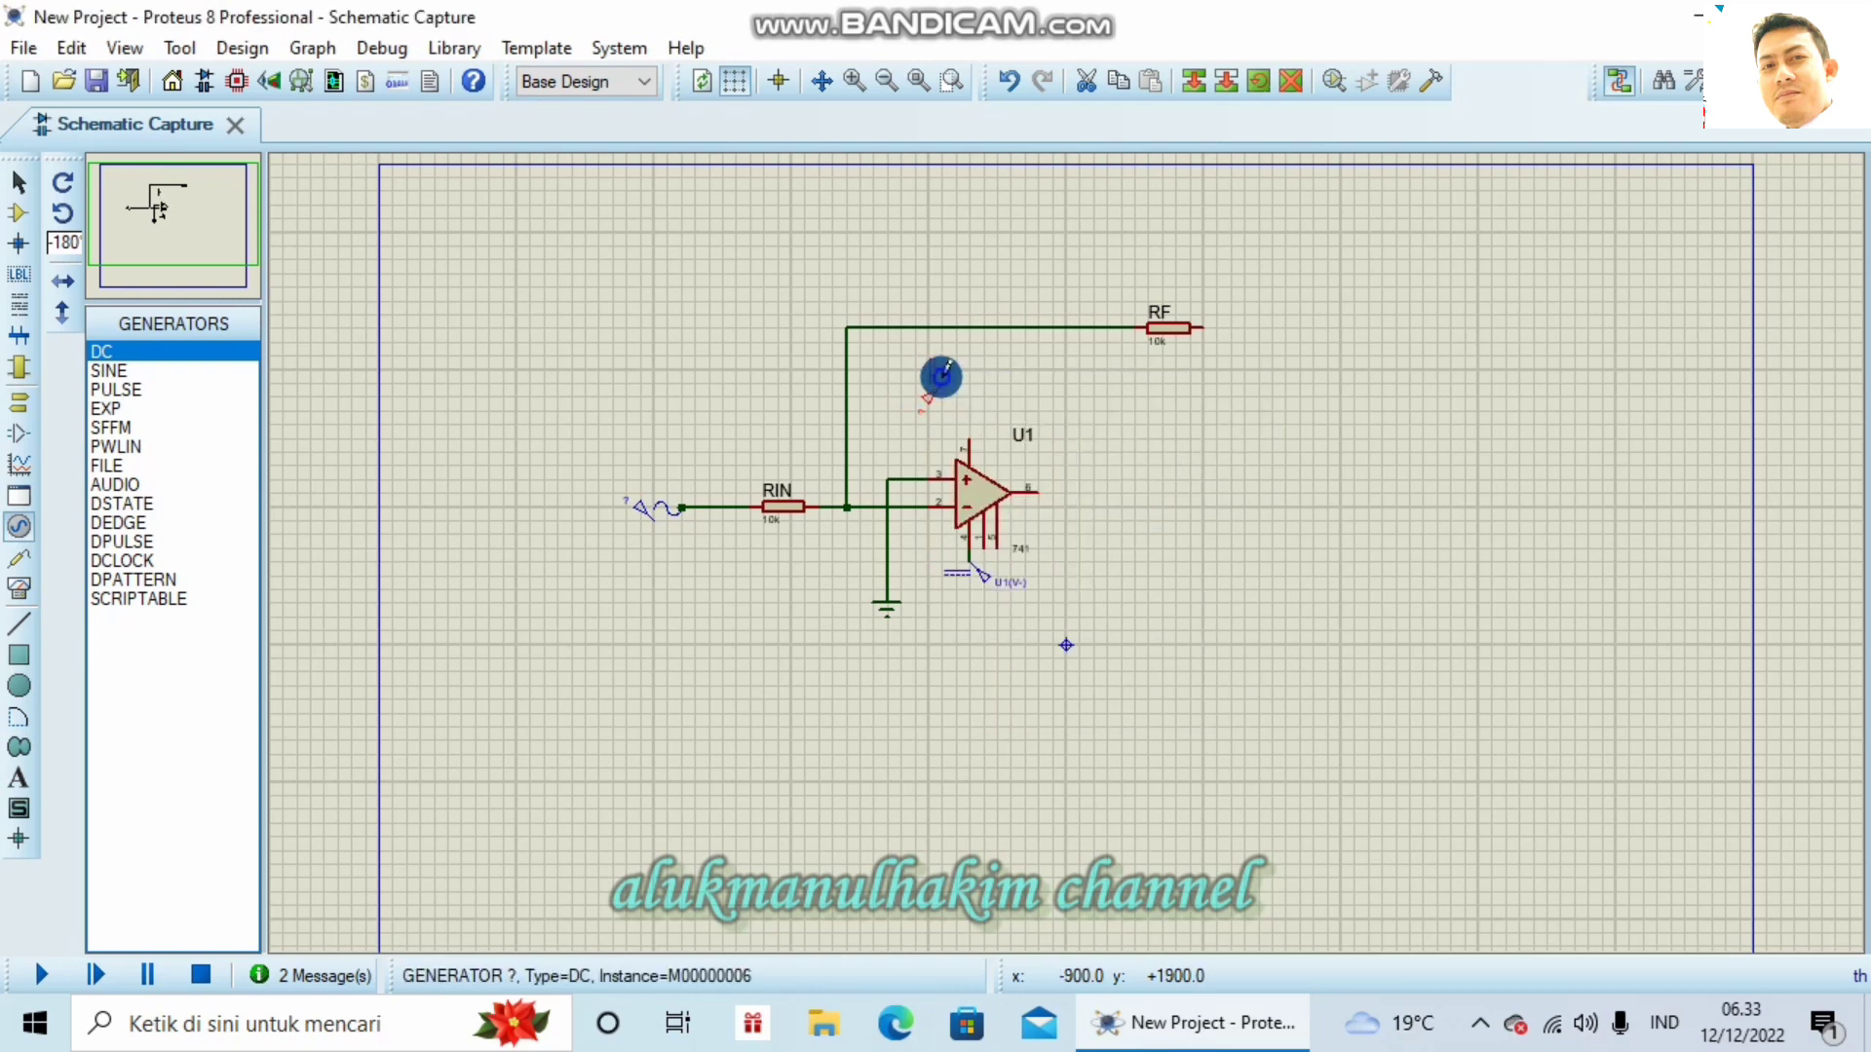
{"action": "right_click", "coordinate": [939, 374]}
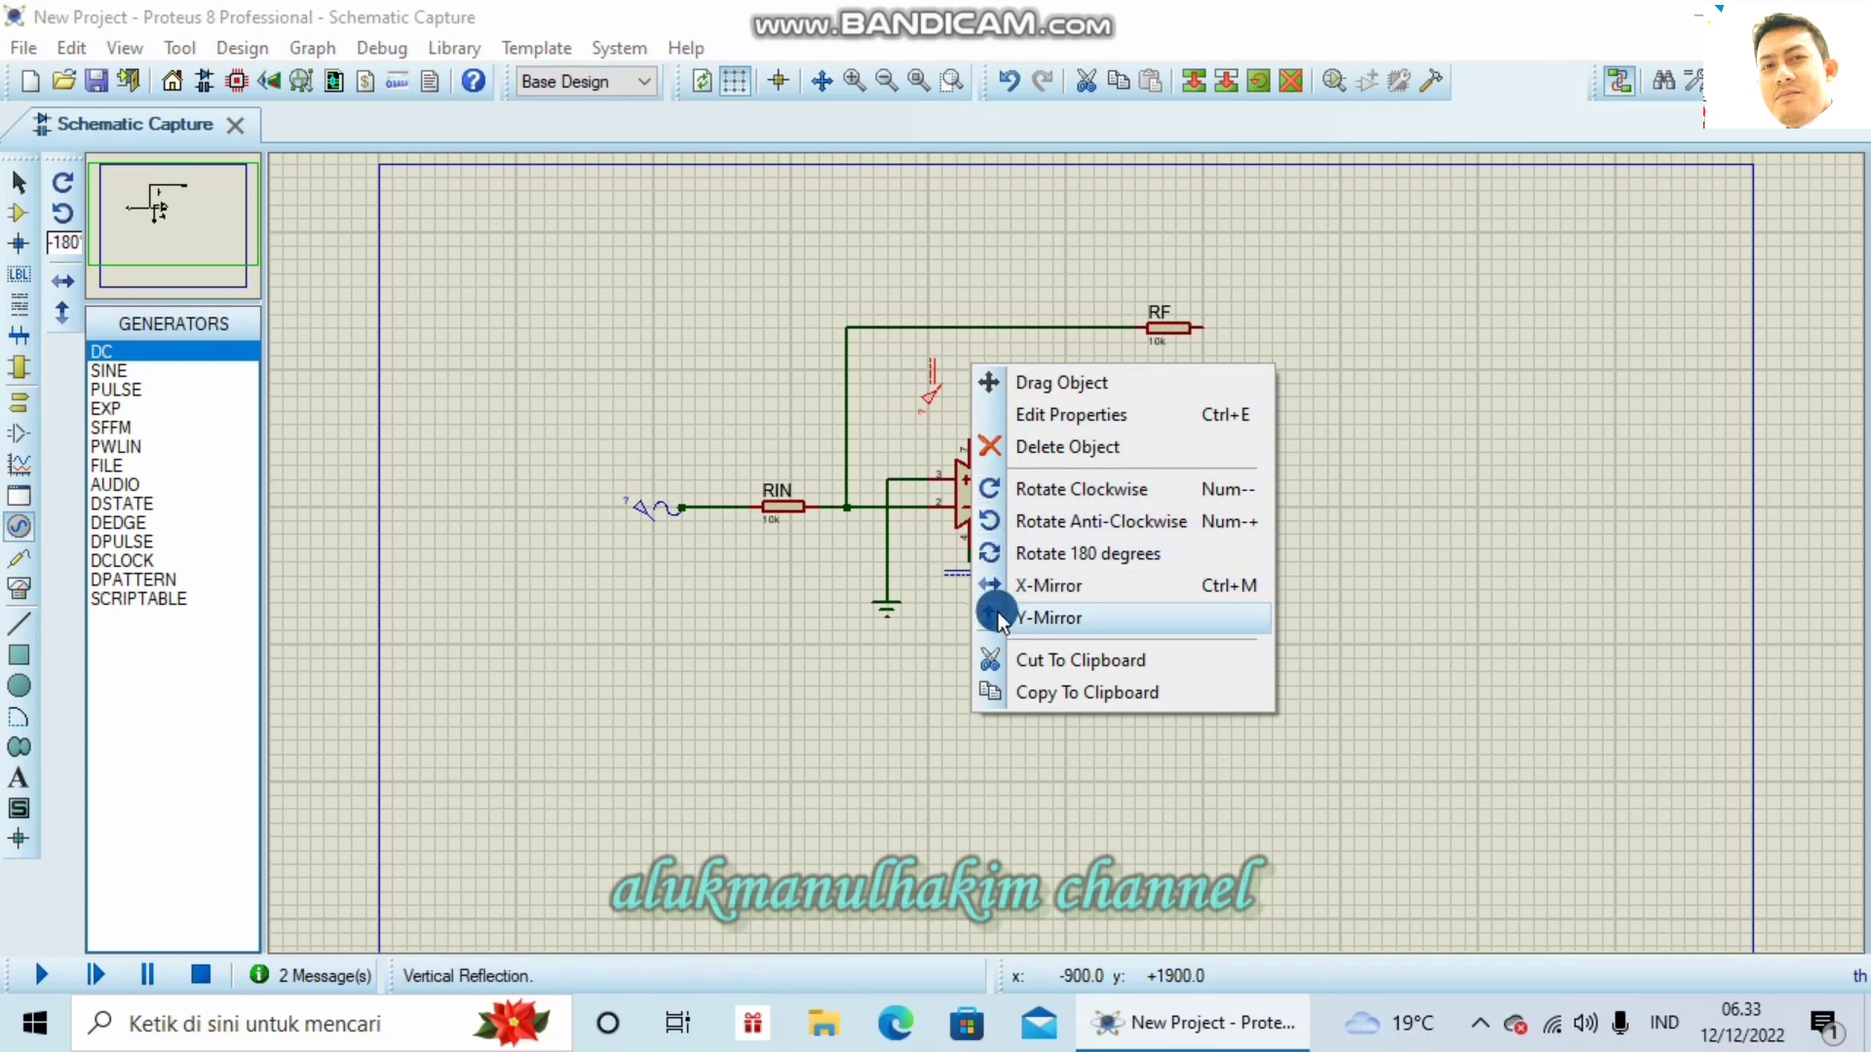
{"action": "left_click", "coordinate": [1048, 618]}
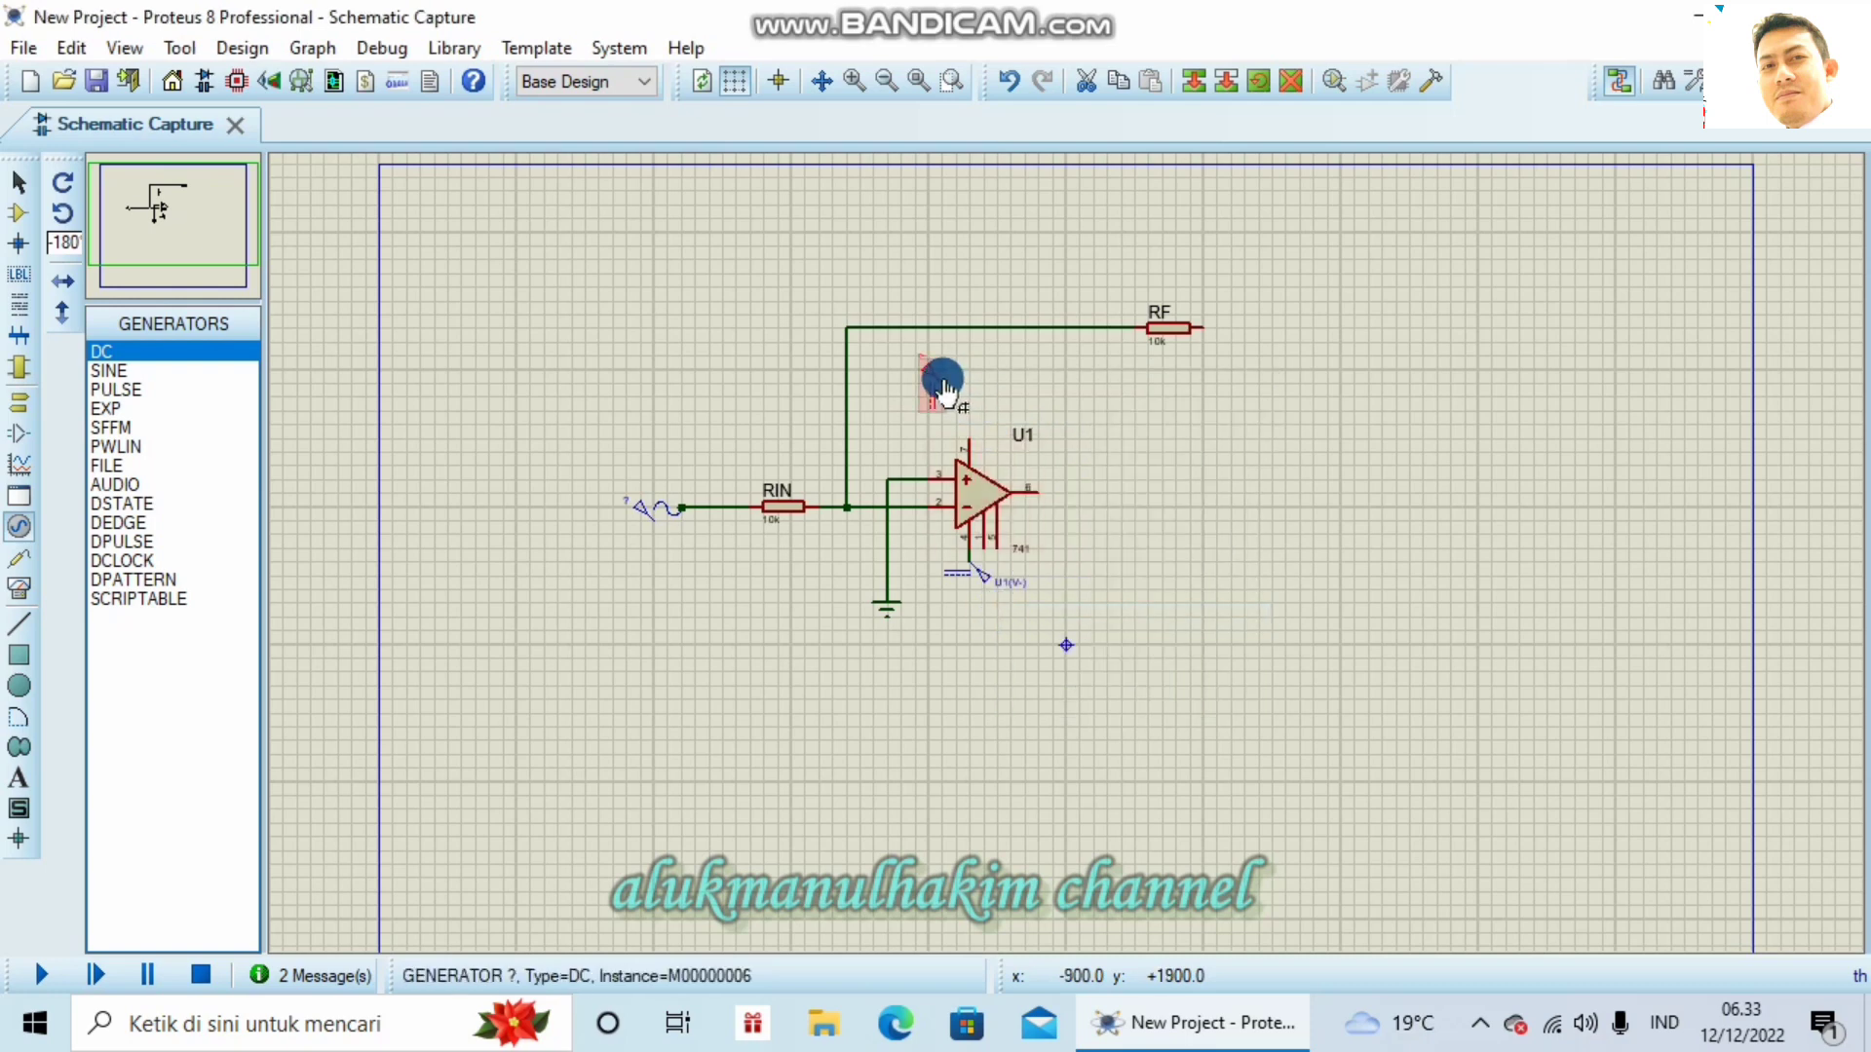
{"action": "left_click_drag", "start_coordinate": [932, 388], "coordinate": [972, 444]}
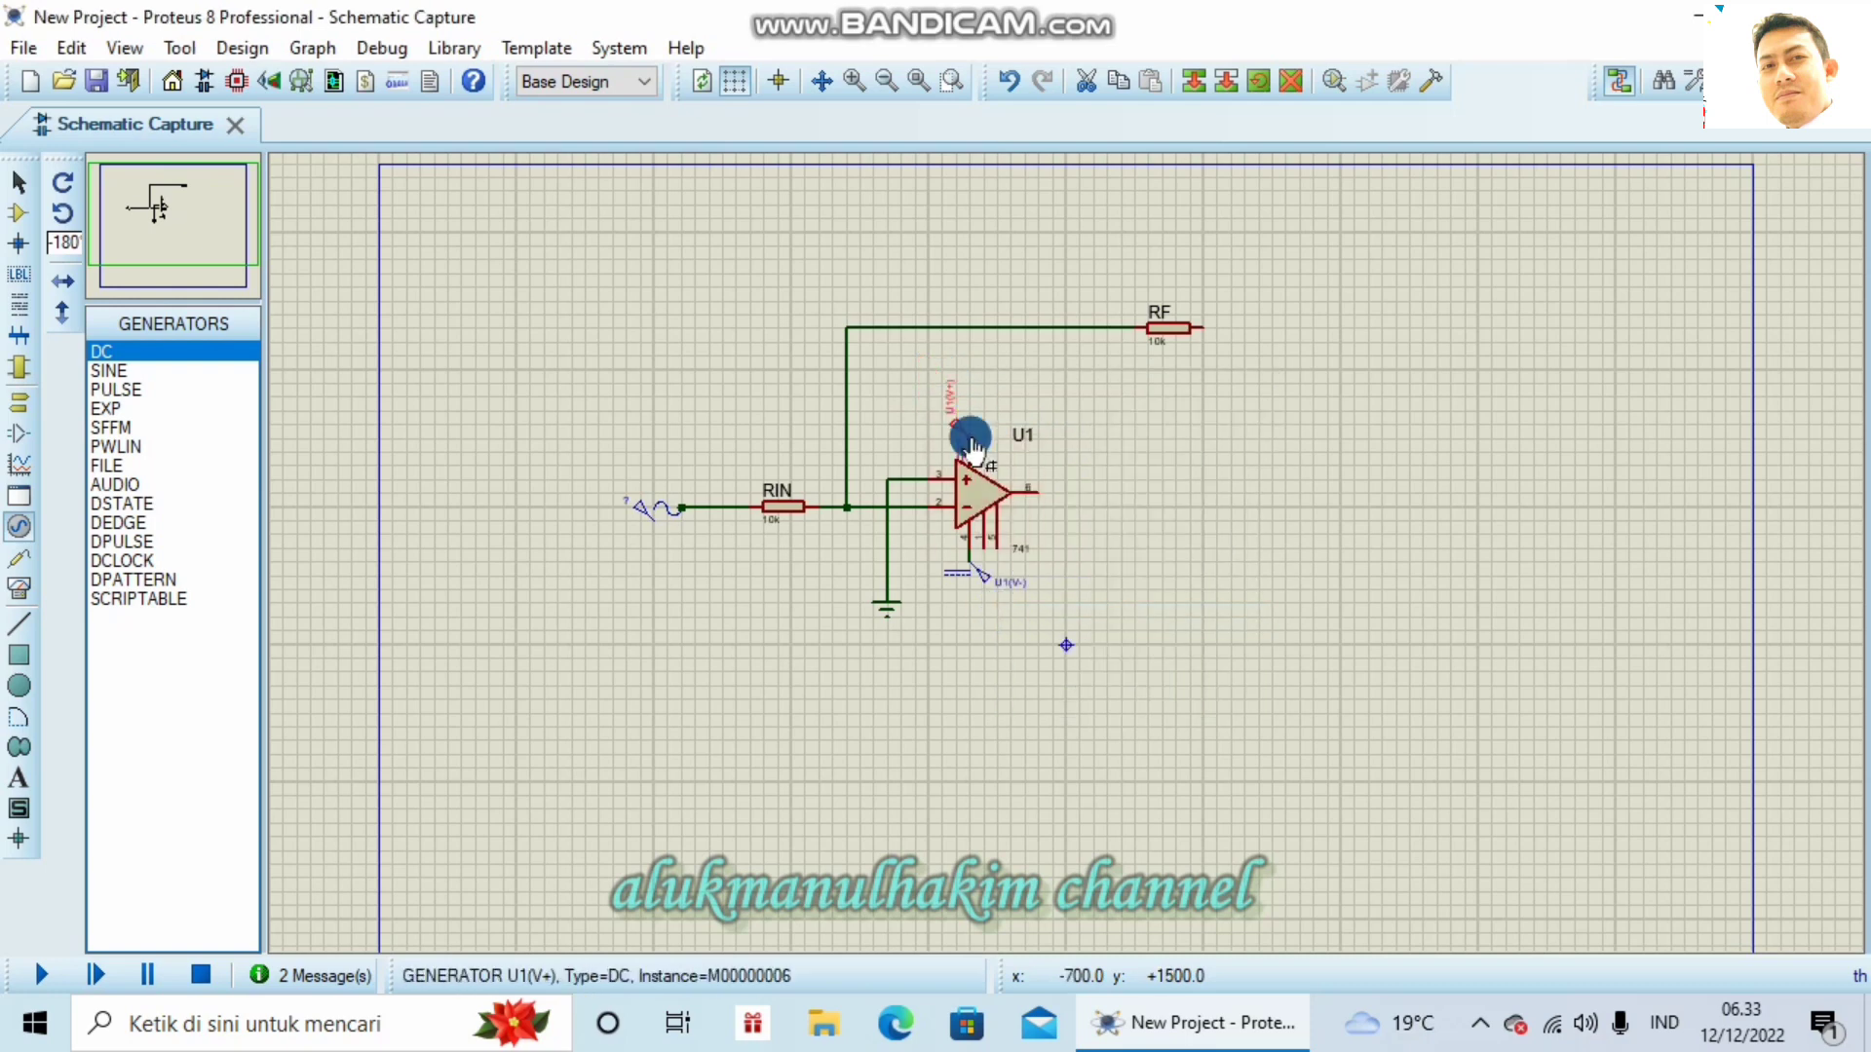
Step: Undo the placement of the DC generator on the op-amp's V+ supply pin
{"action": "double_click", "coordinate": [972, 443]}
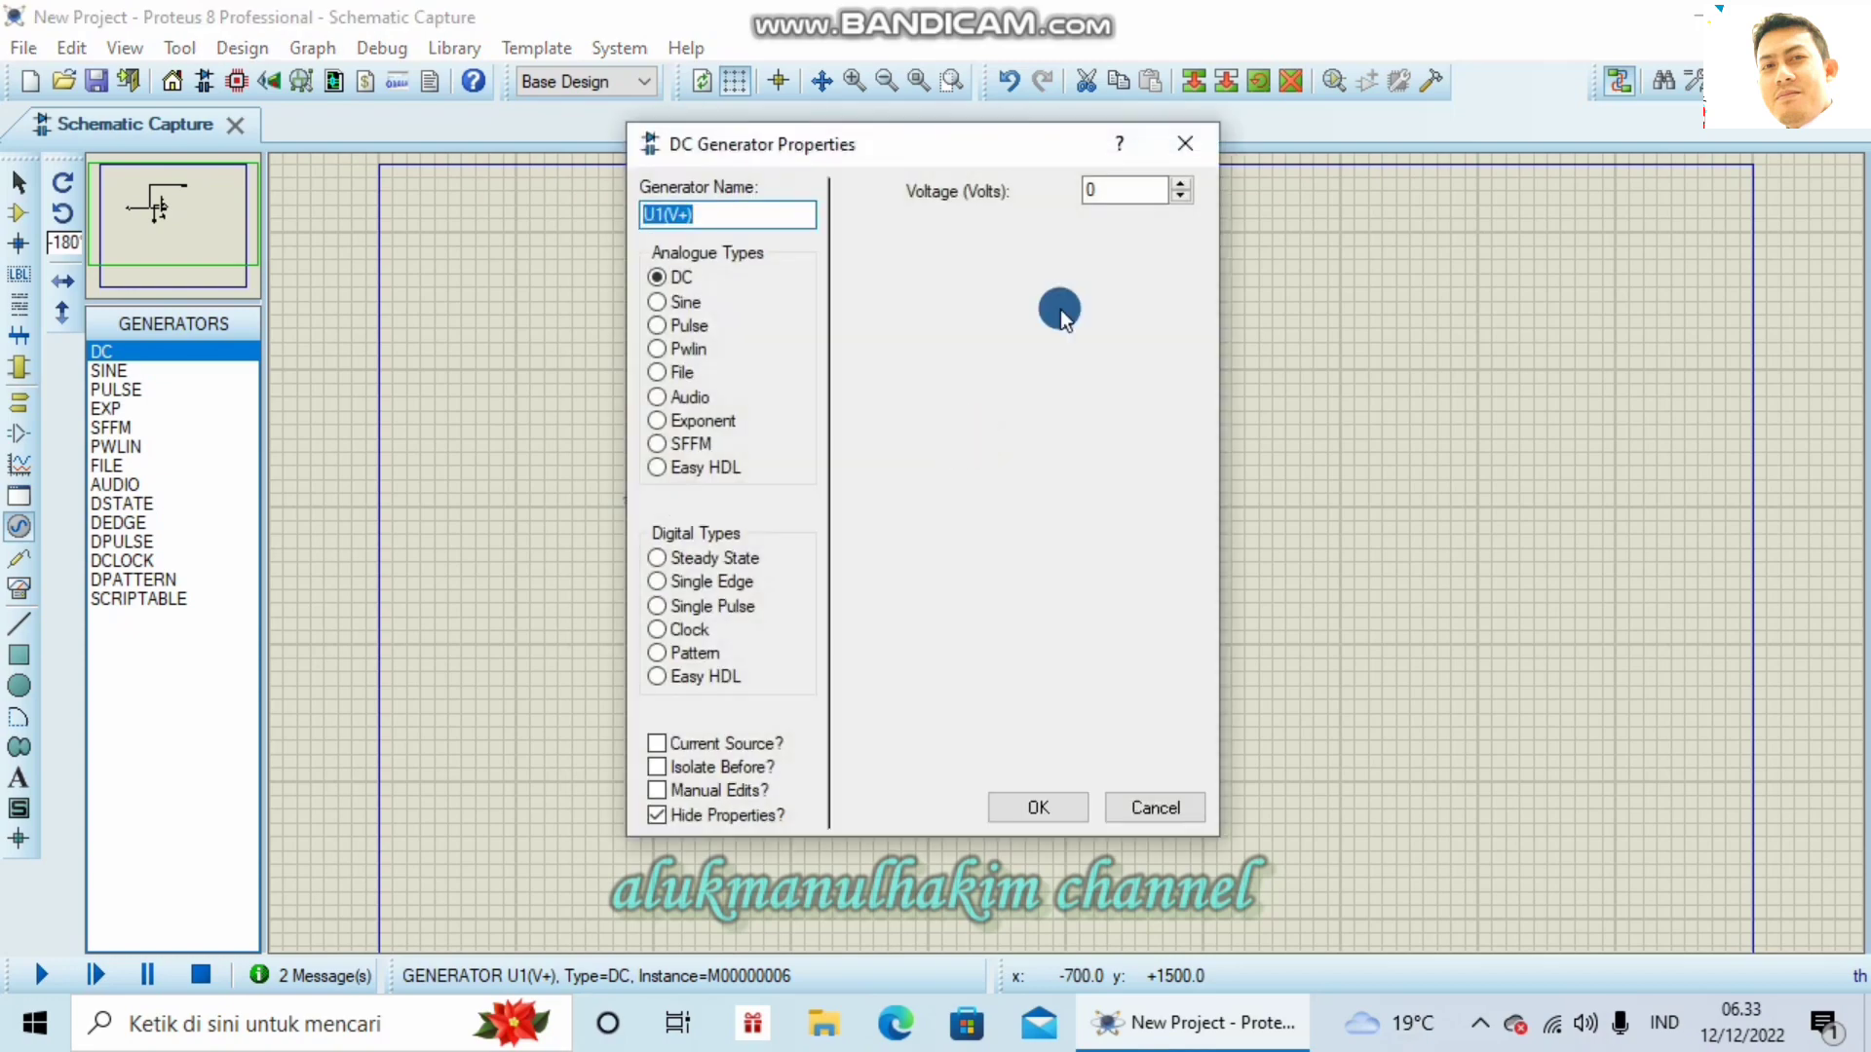
{"action": "left_click", "coordinate": [1179, 143]}
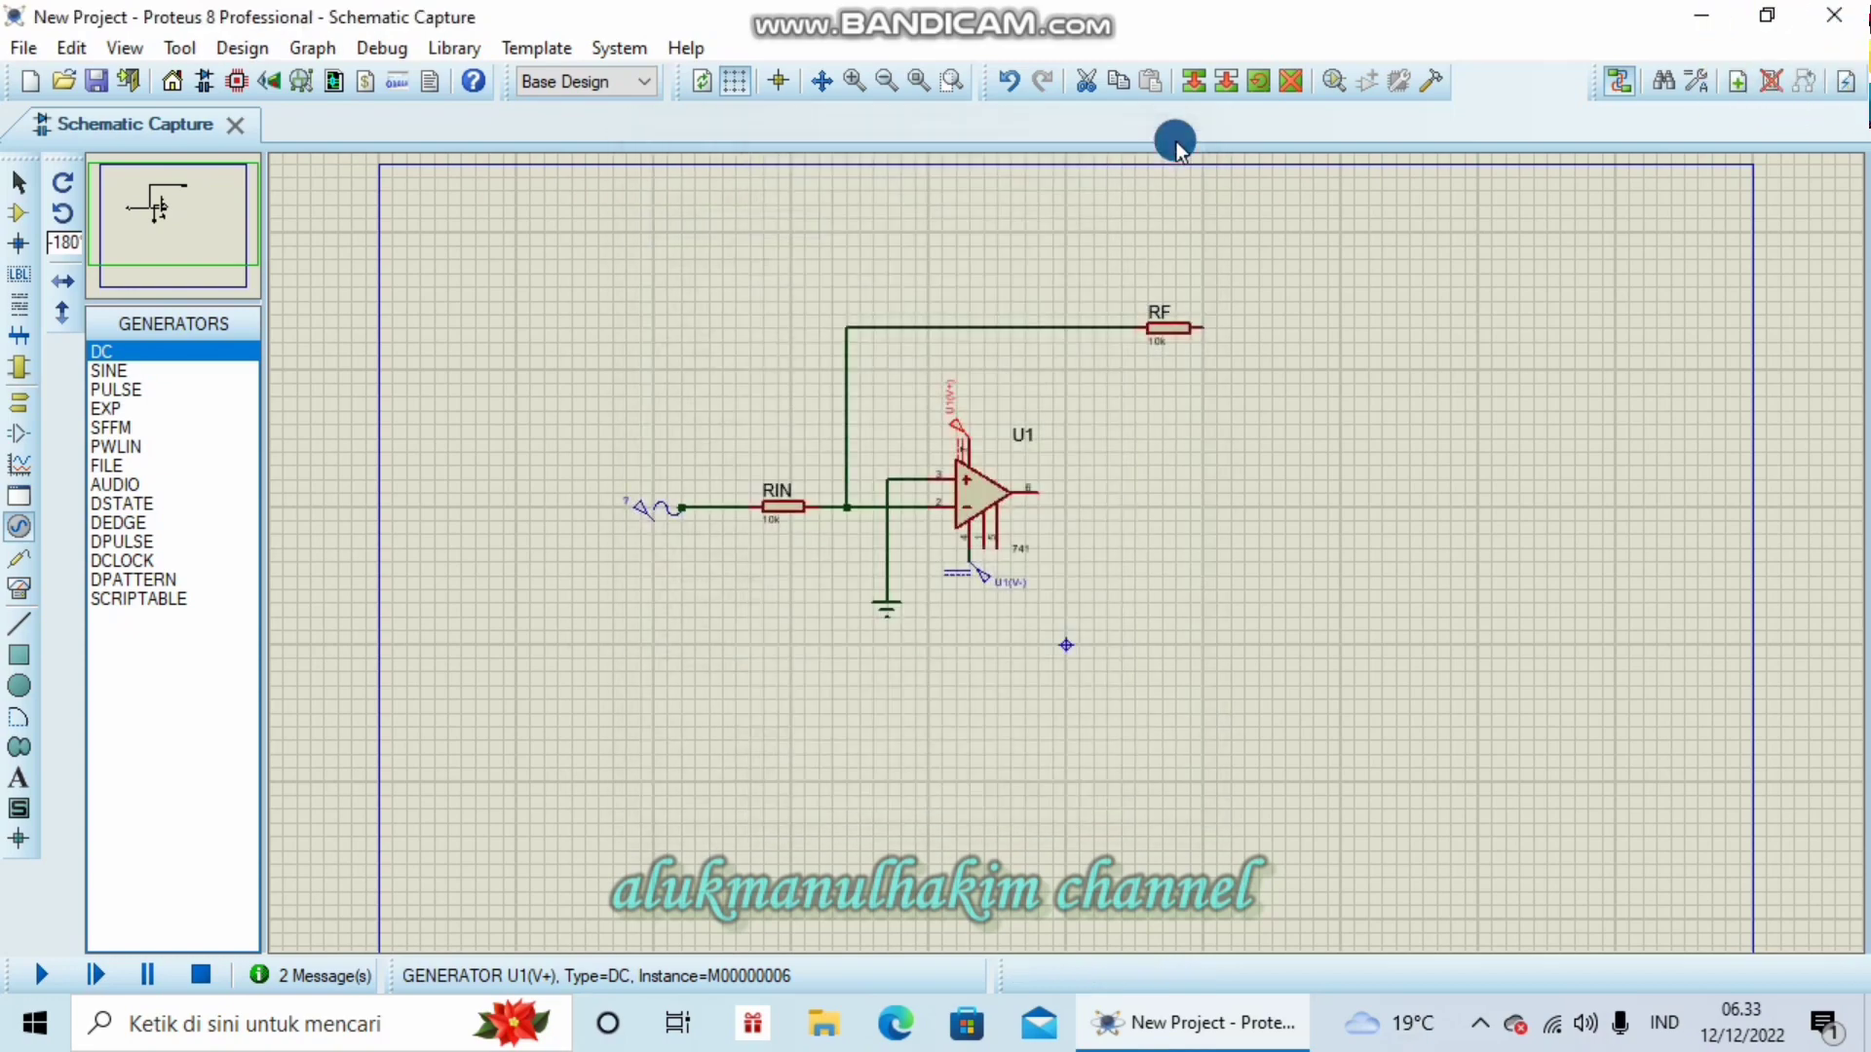
{"action": "key", "text": "ctrl+z"}
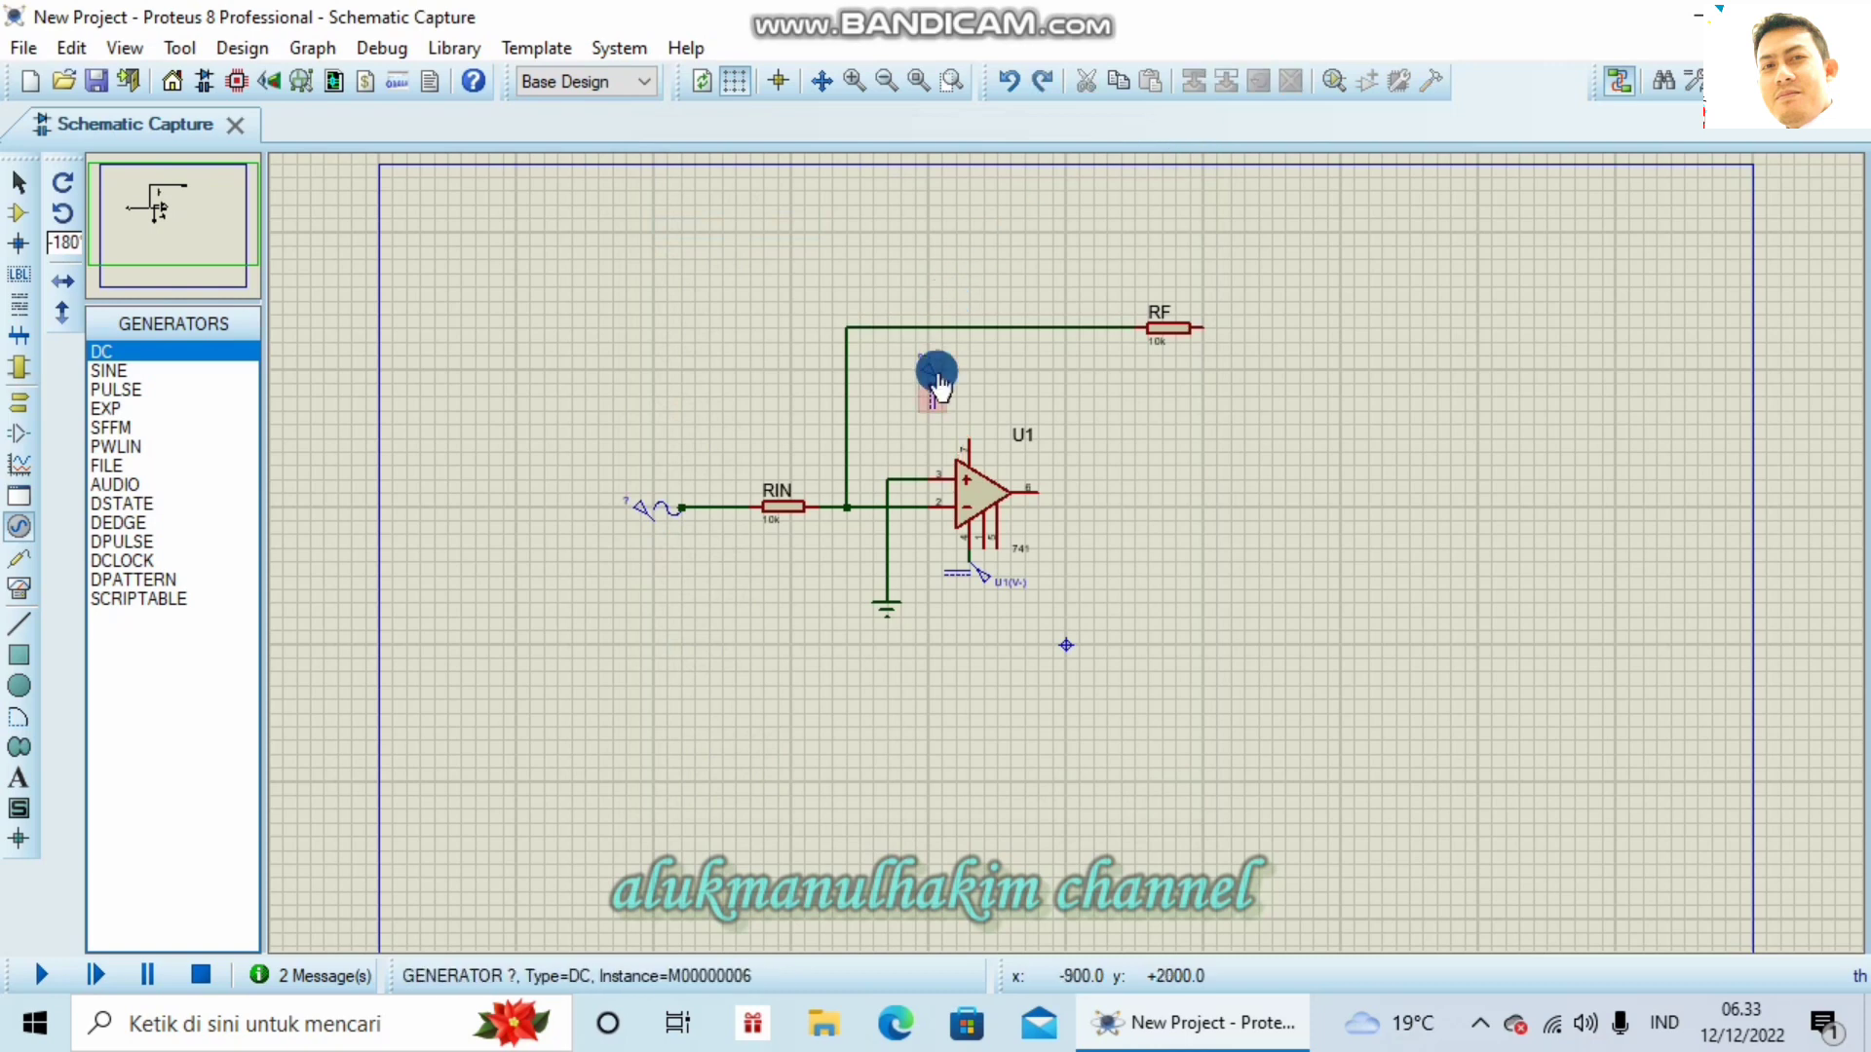
Step: Rotate the loose DC generator above the op-amp anti-clockwise, Y-mirror it, and connect it to the op-amp's V+ supply pin
{"action": "right_click", "coordinate": [936, 380]}
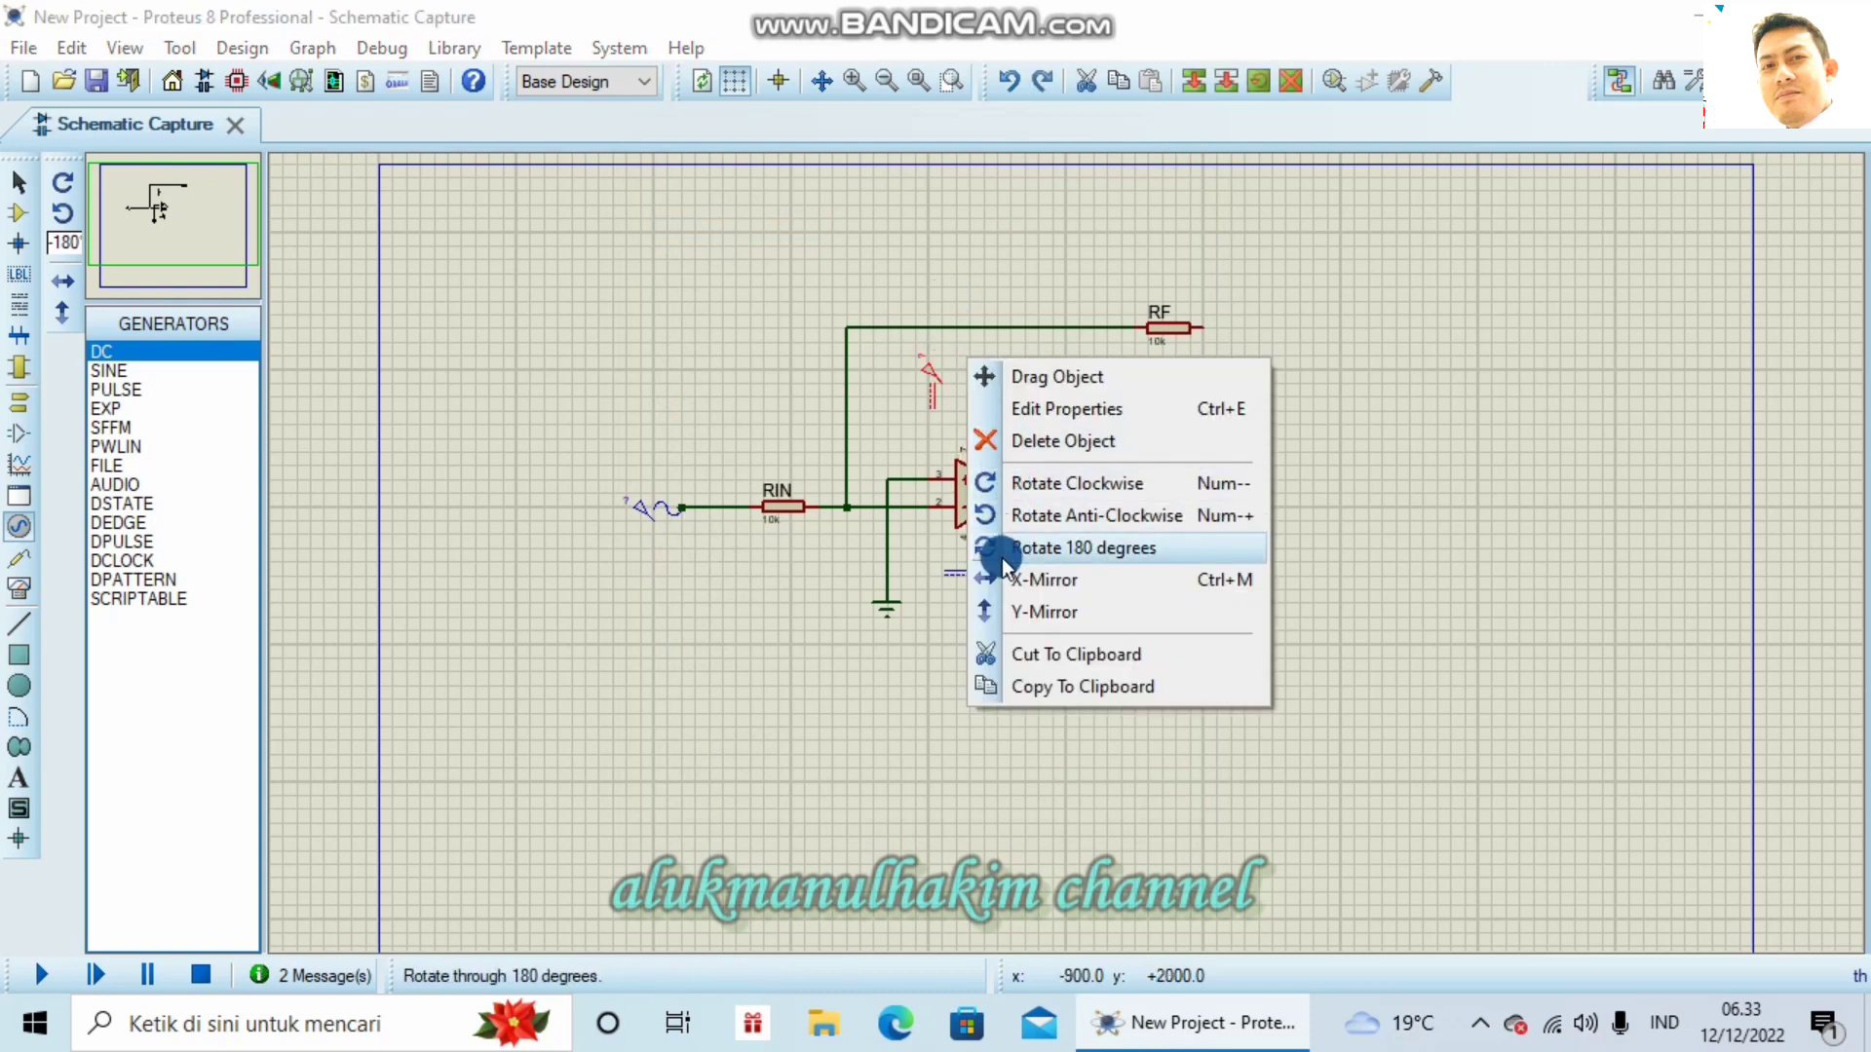
{"action": "left_click", "coordinate": [996, 517]}
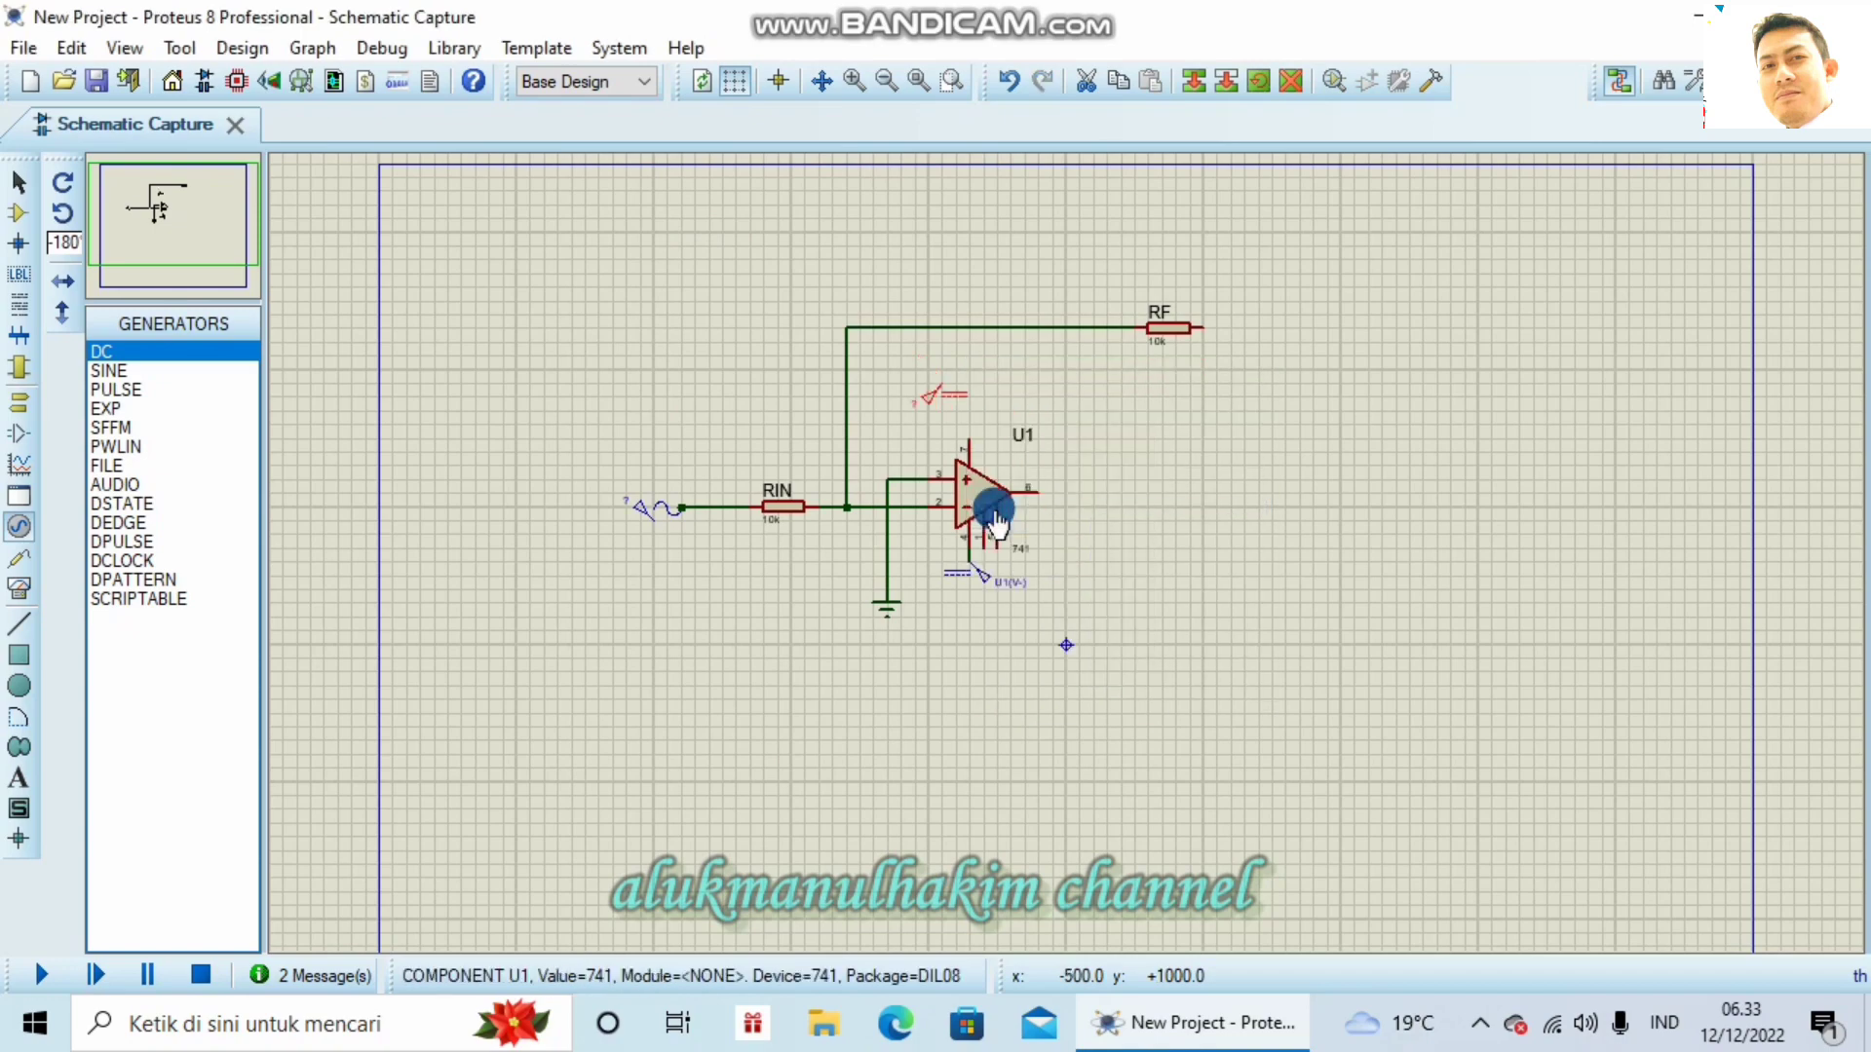
{"action": "double_click", "coordinate": [961, 395]}
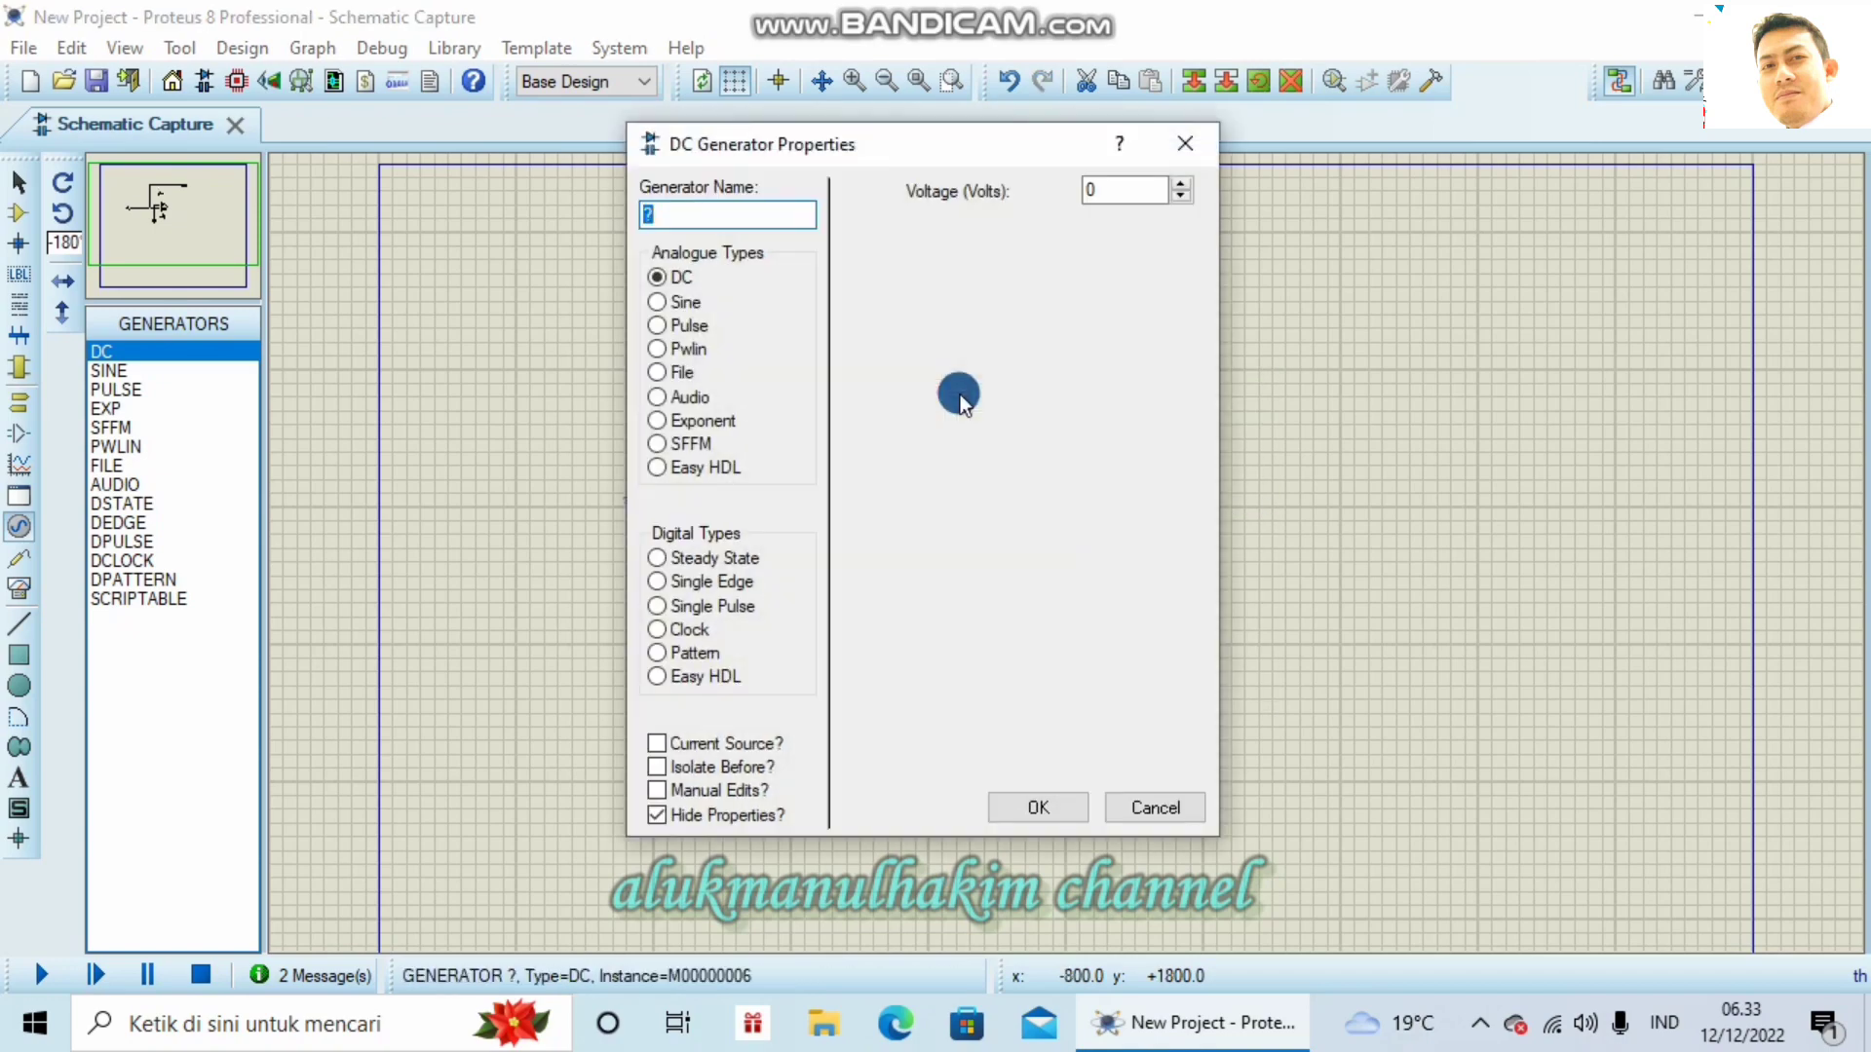
{"action": "left_click", "coordinate": [1150, 799]}
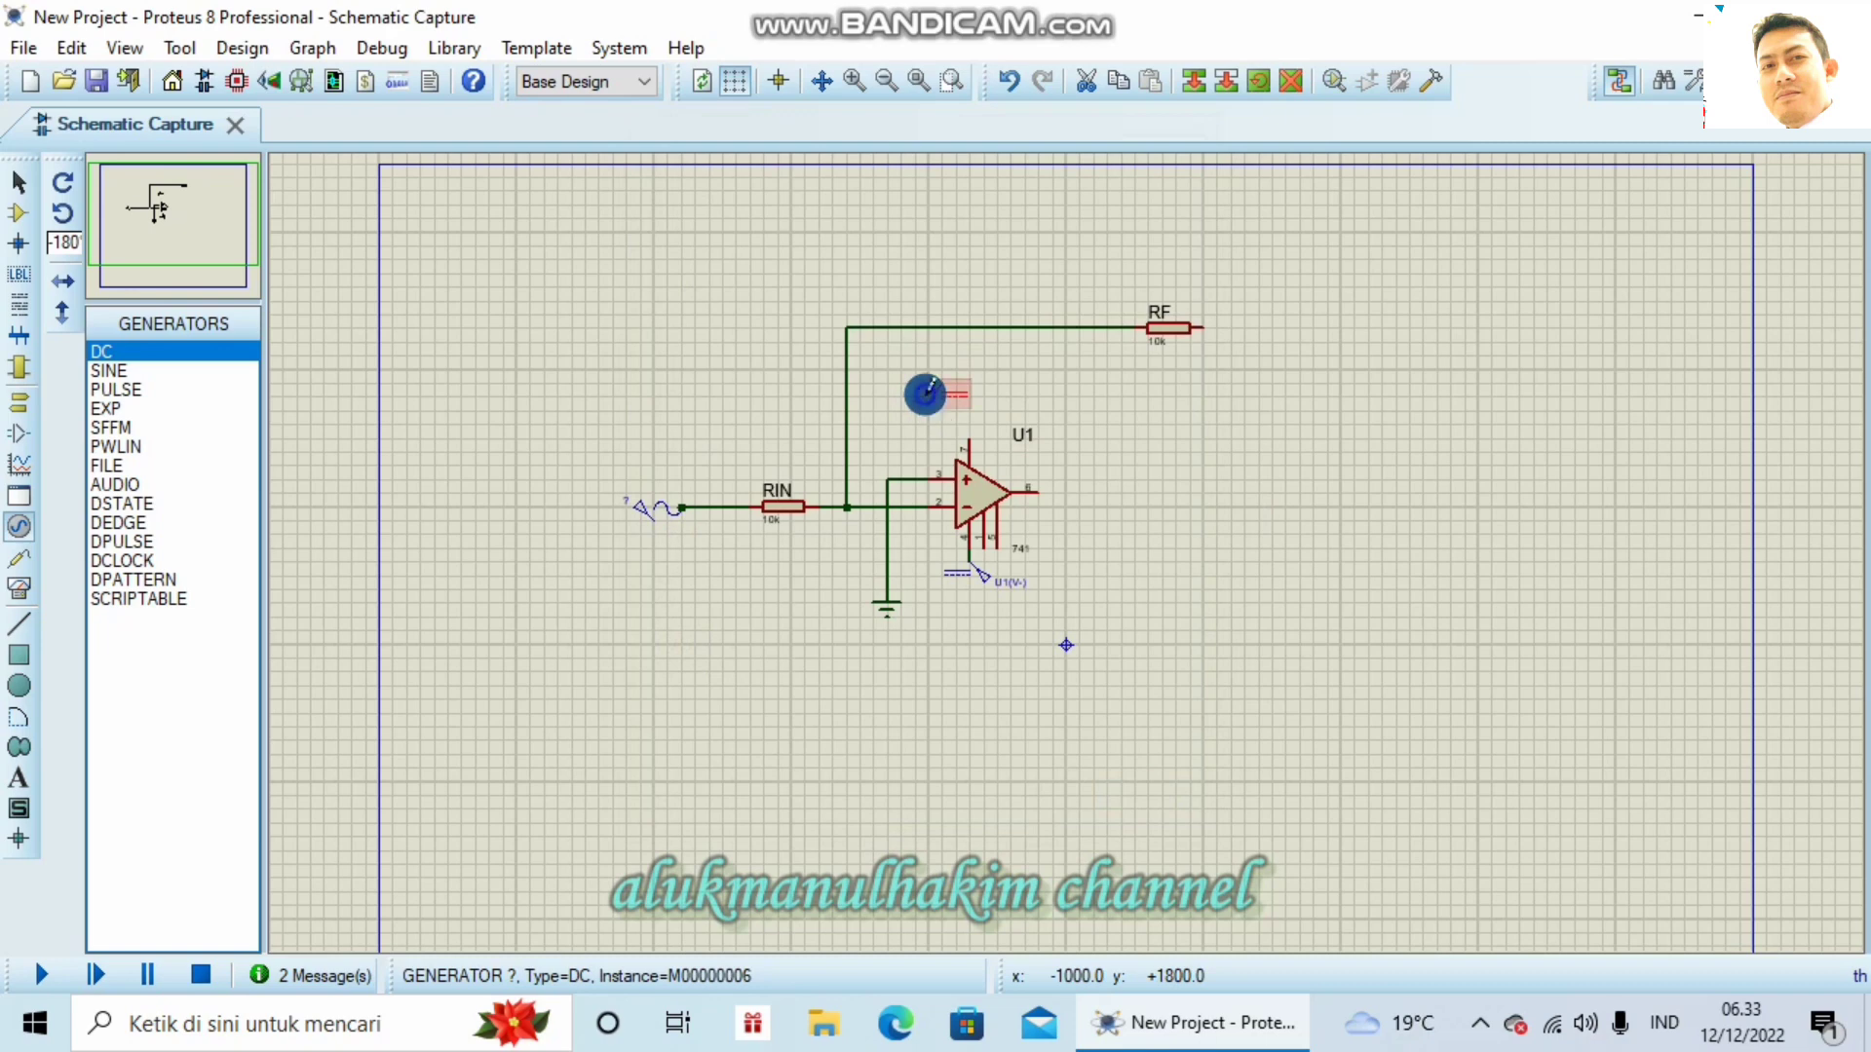
{"action": "right_click", "coordinate": [928, 392]}
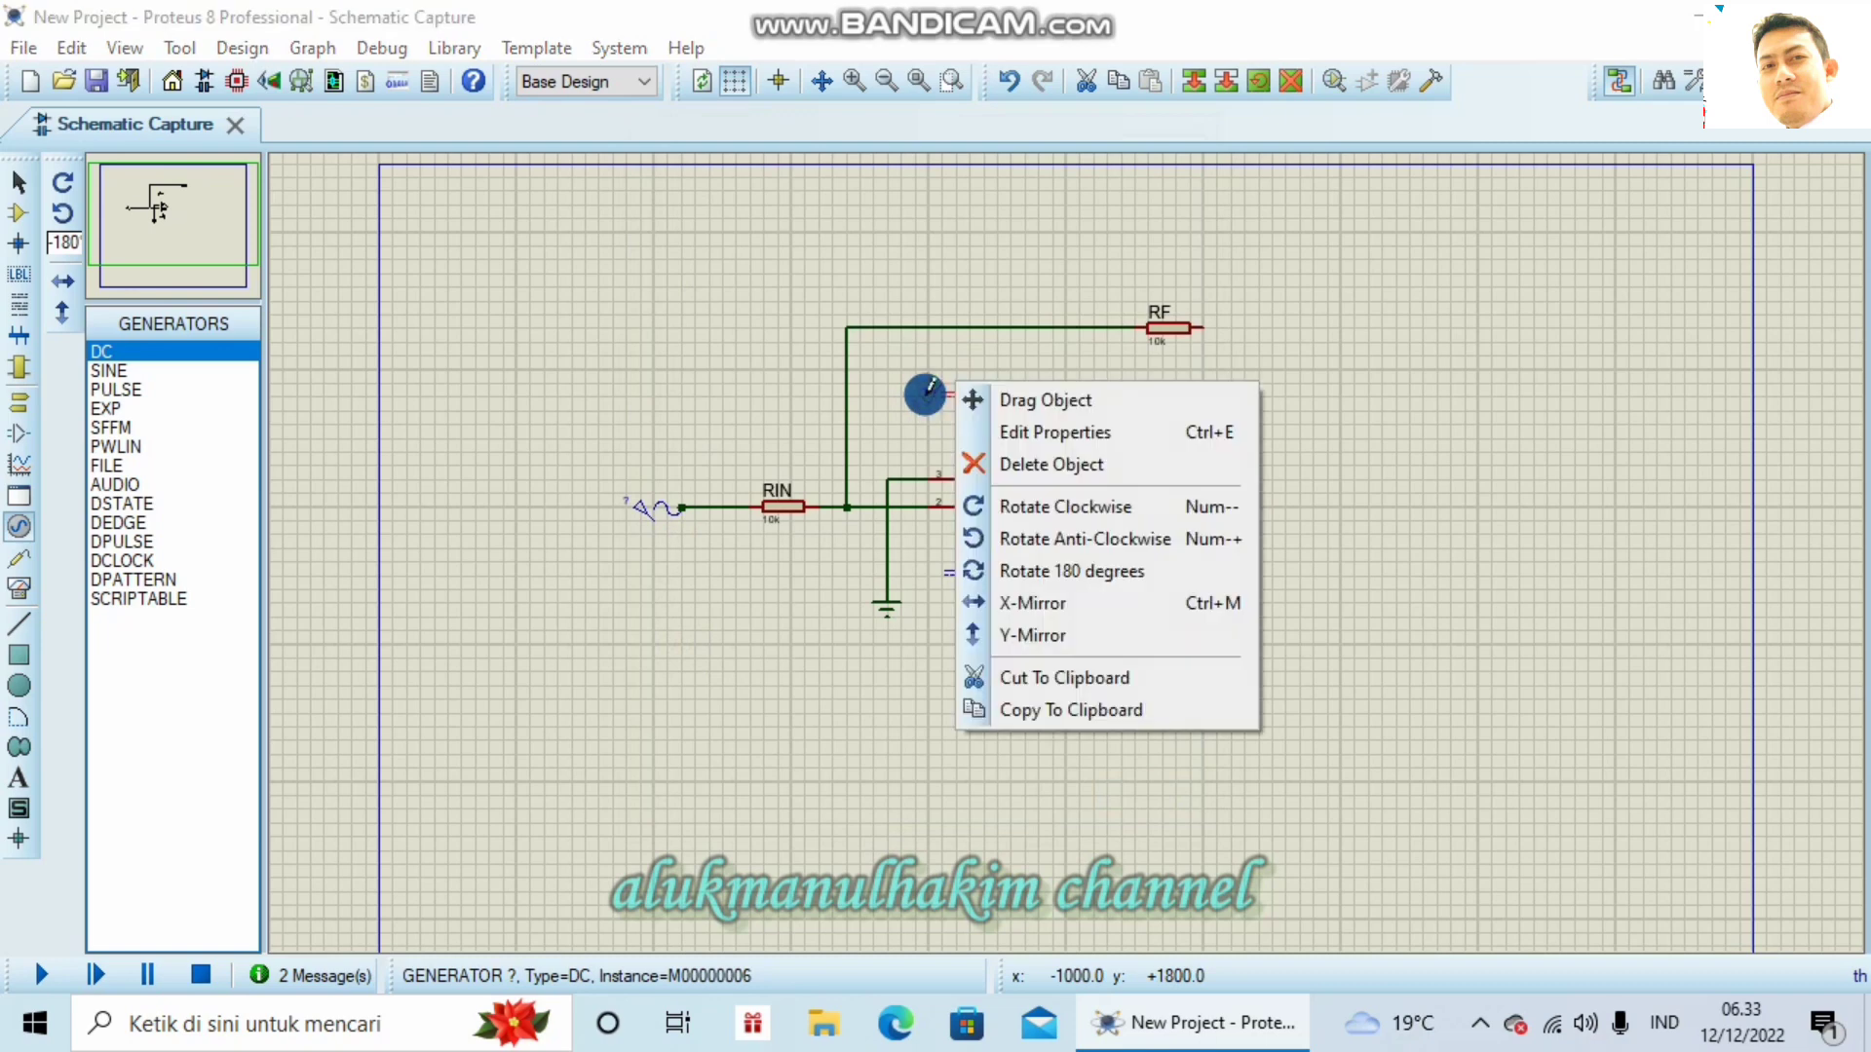
{"action": "left_click", "coordinate": [974, 635]}
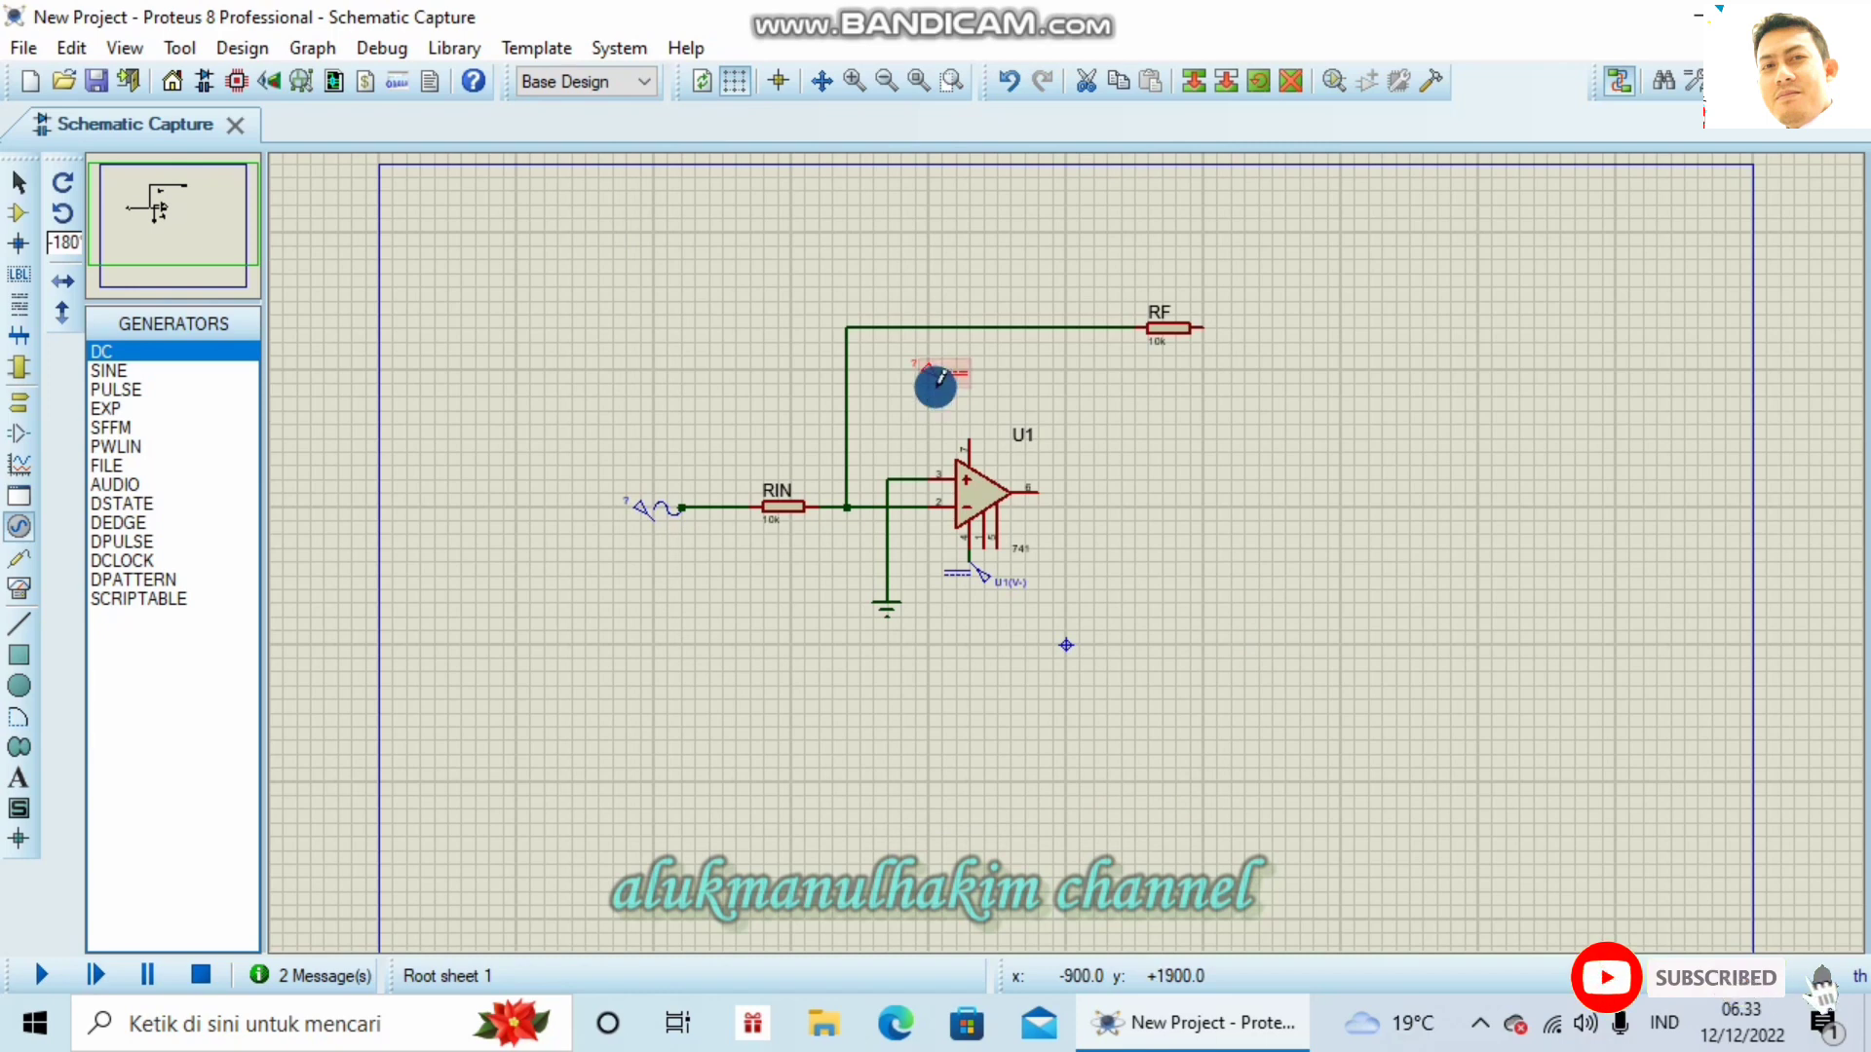
{"action": "left_click_drag", "start_coordinate": [937, 383], "coordinate": [969, 438]}
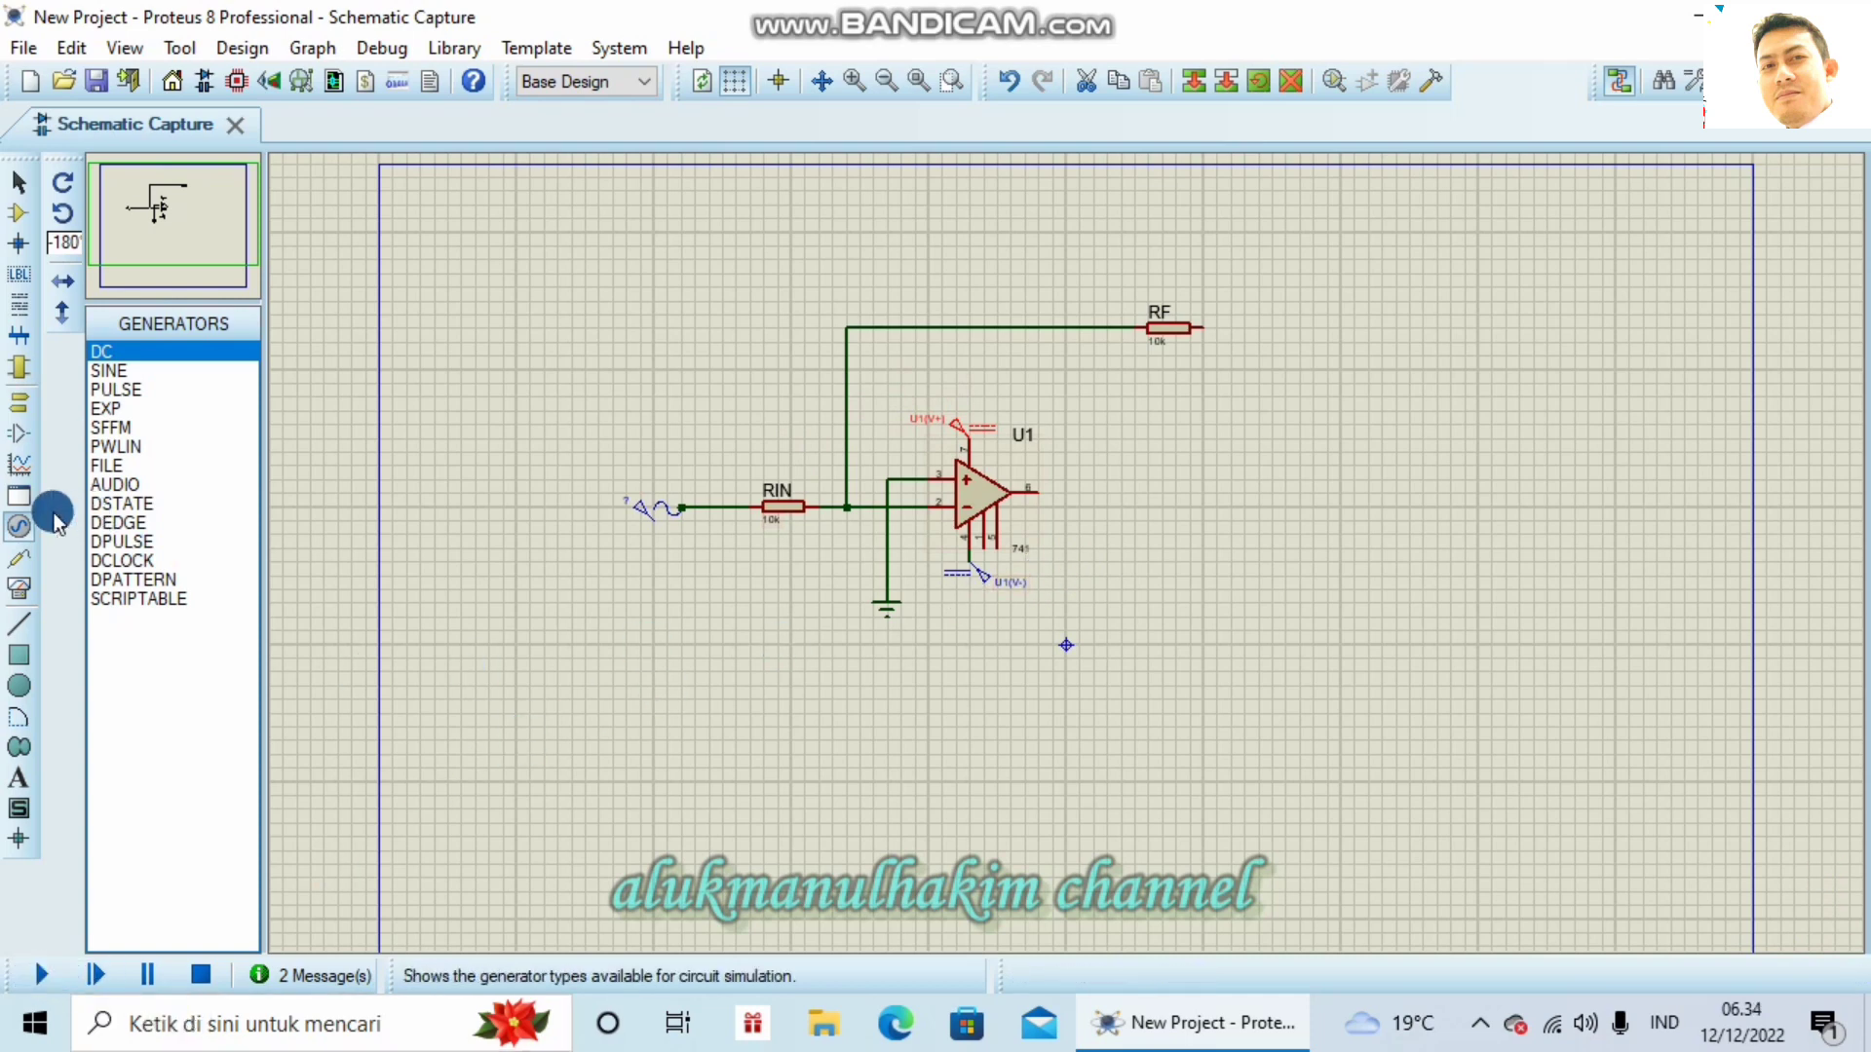
Step: Place a DC voltmeter beside the op-amp and wire its positive terminal to the op-amp's output pin
{"action": "left_click", "coordinate": [23, 583]}
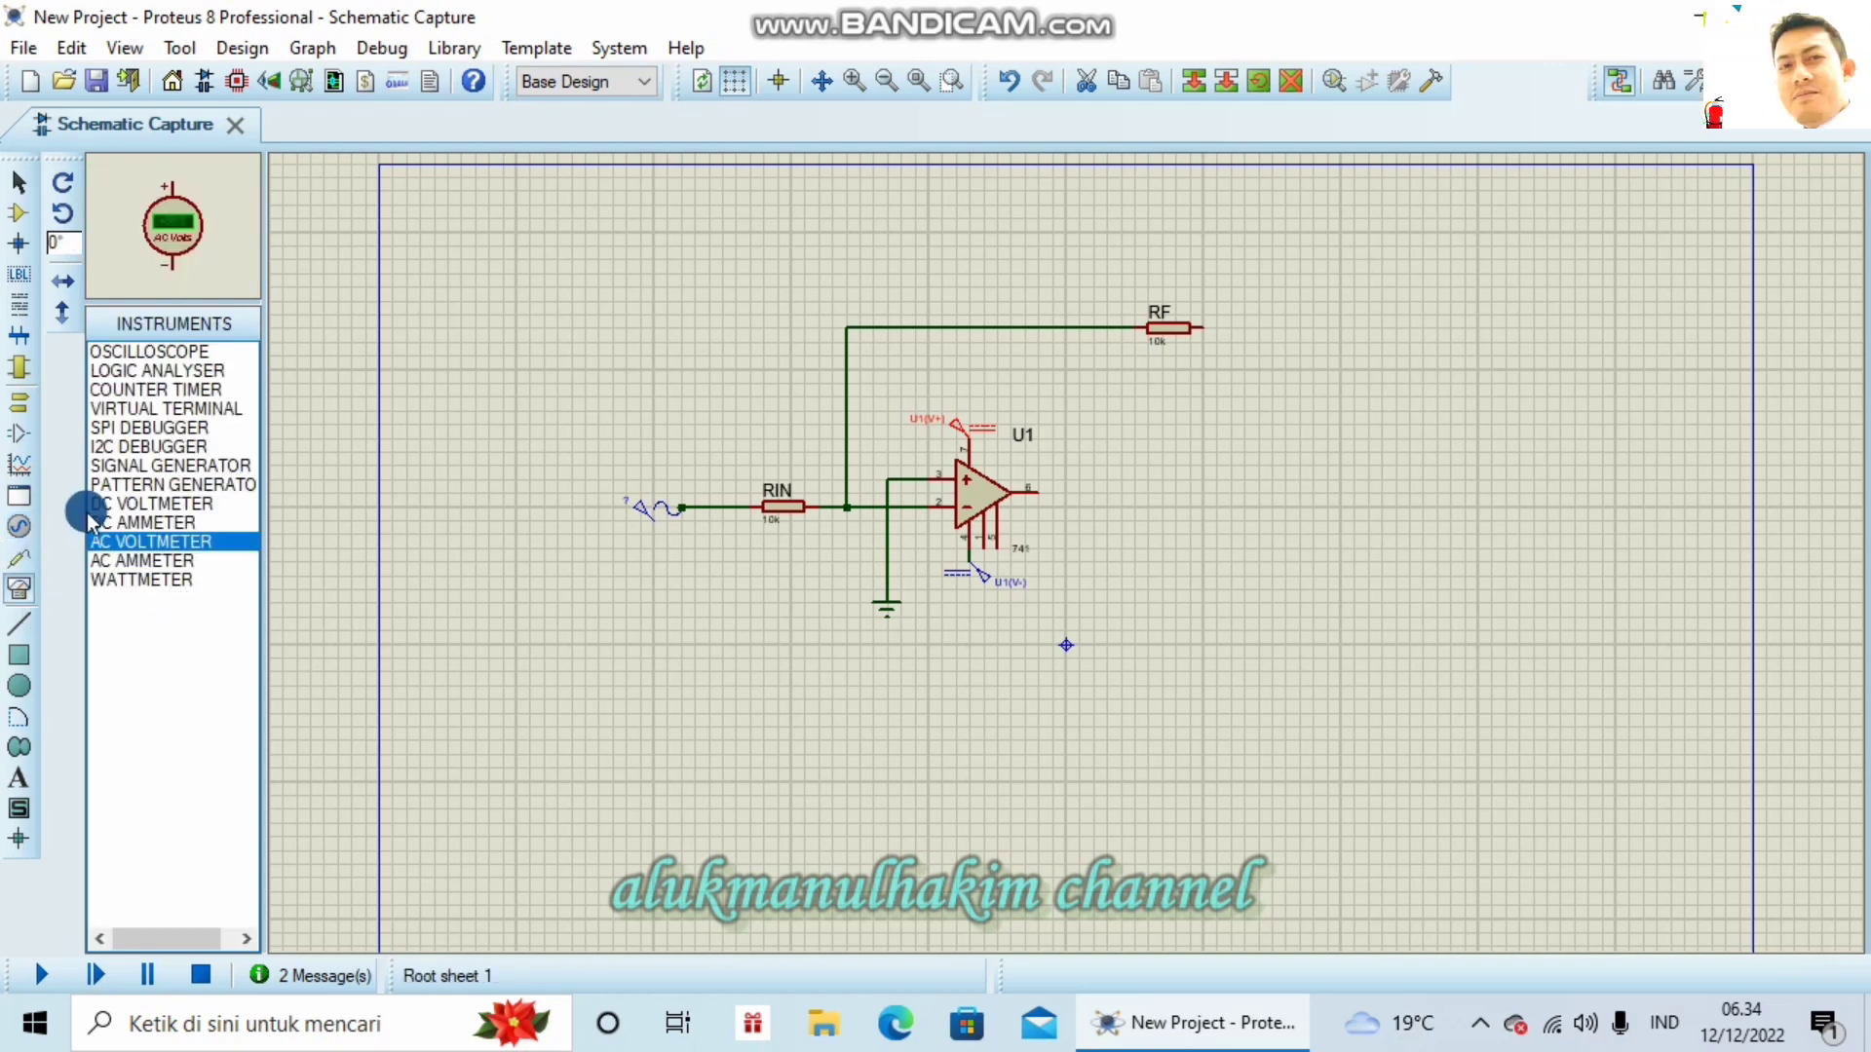
{"action": "left_click", "coordinate": [161, 531]}
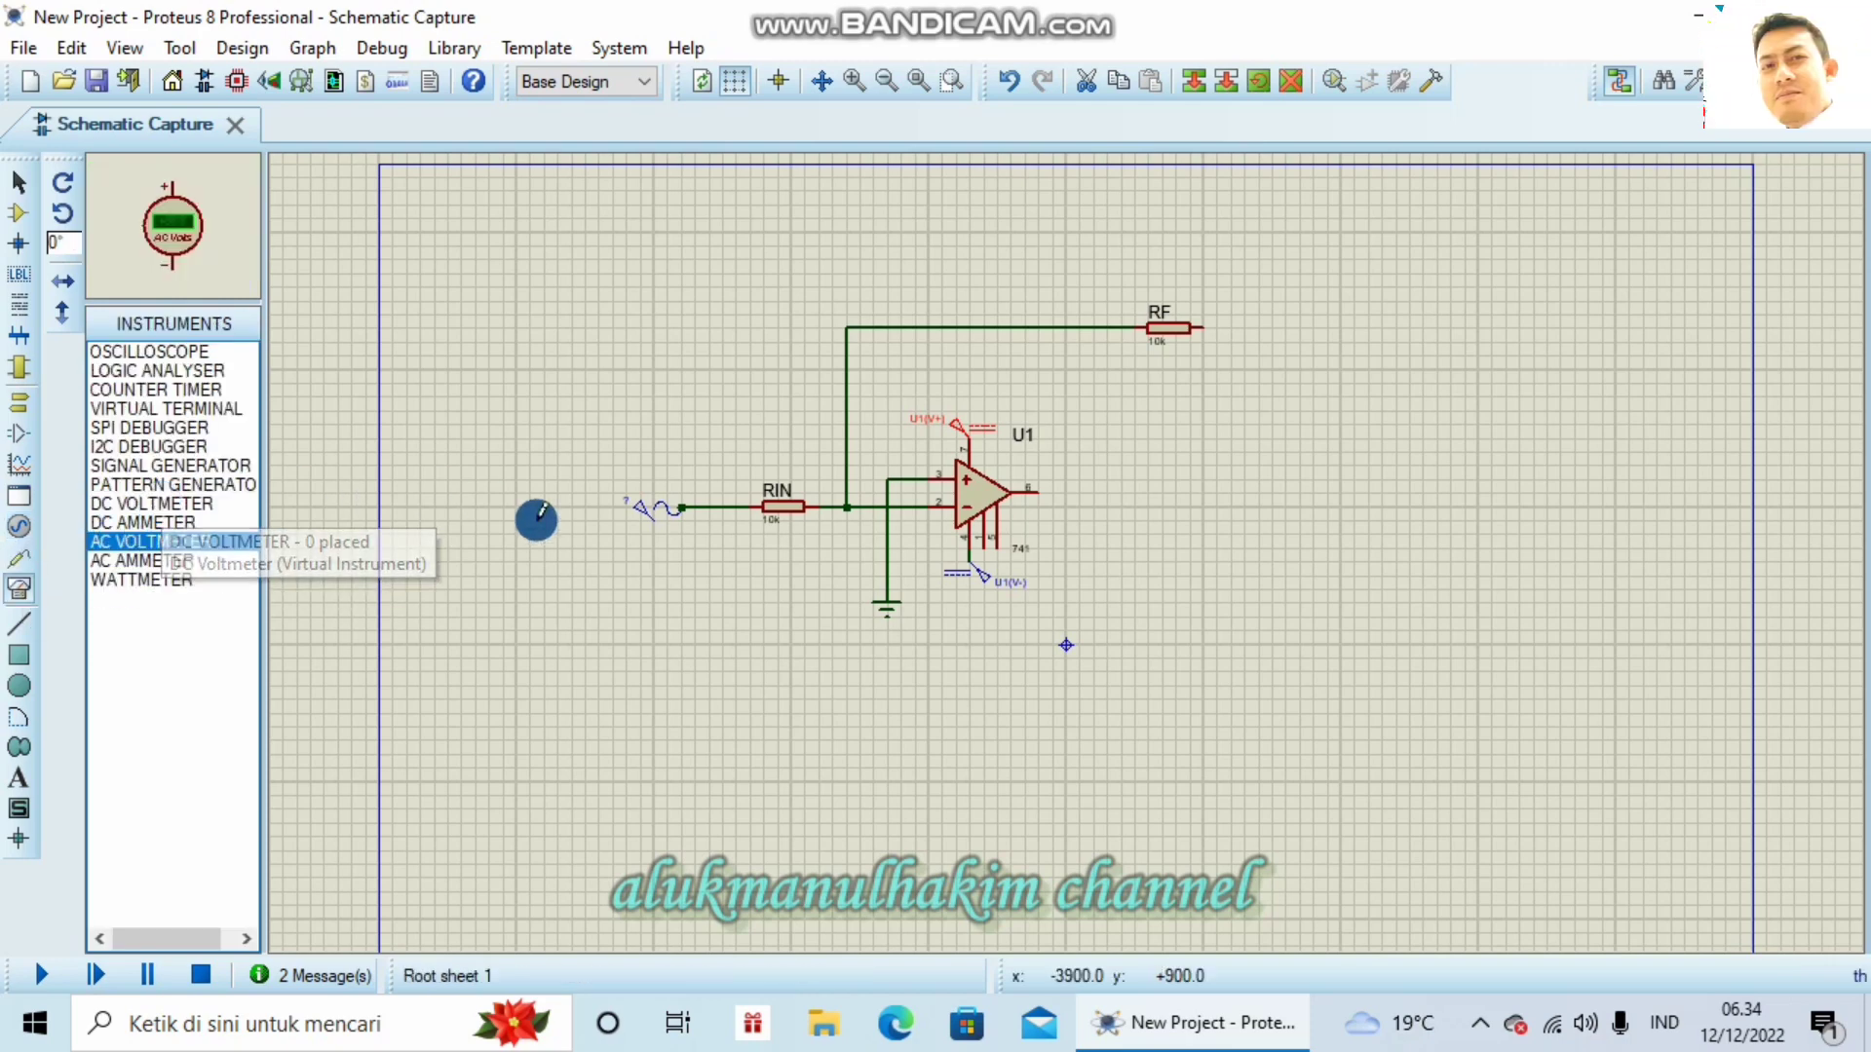
{"action": "left_click", "coordinate": [195, 503]}
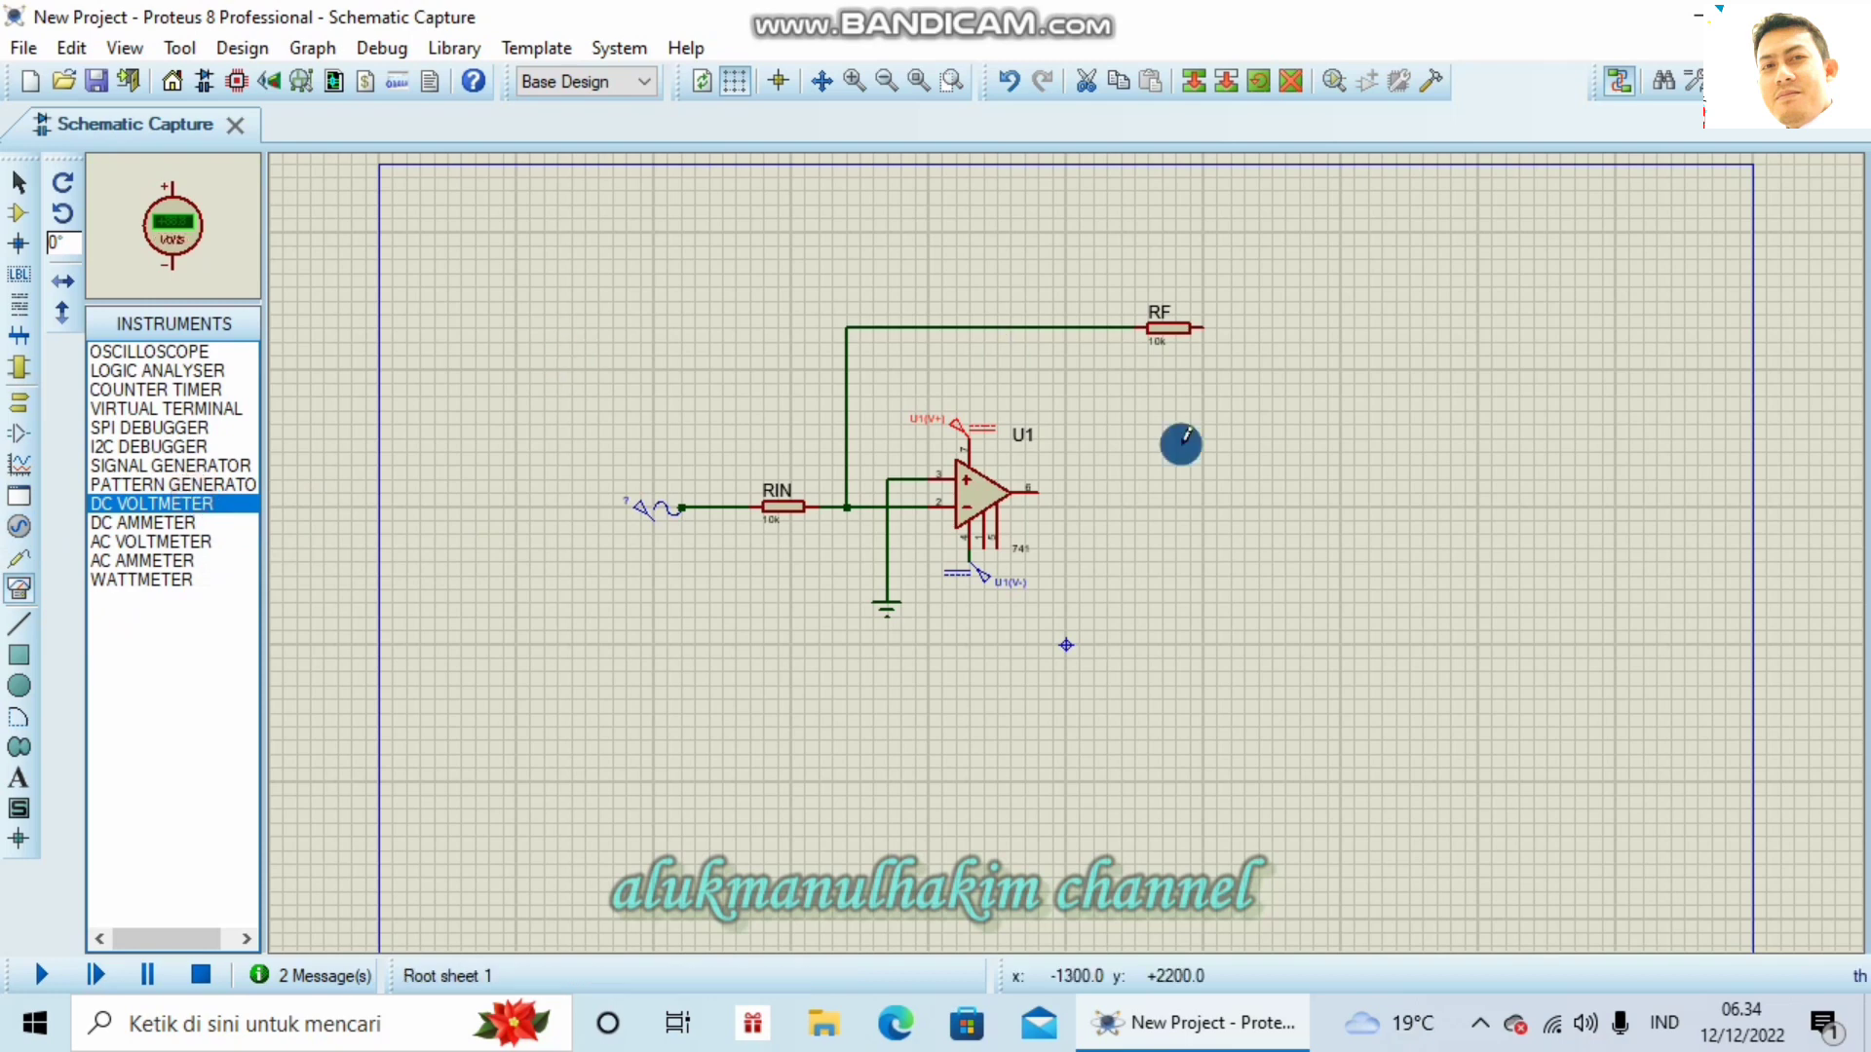
{"action": "left_click", "coordinate": [1070, 548]}
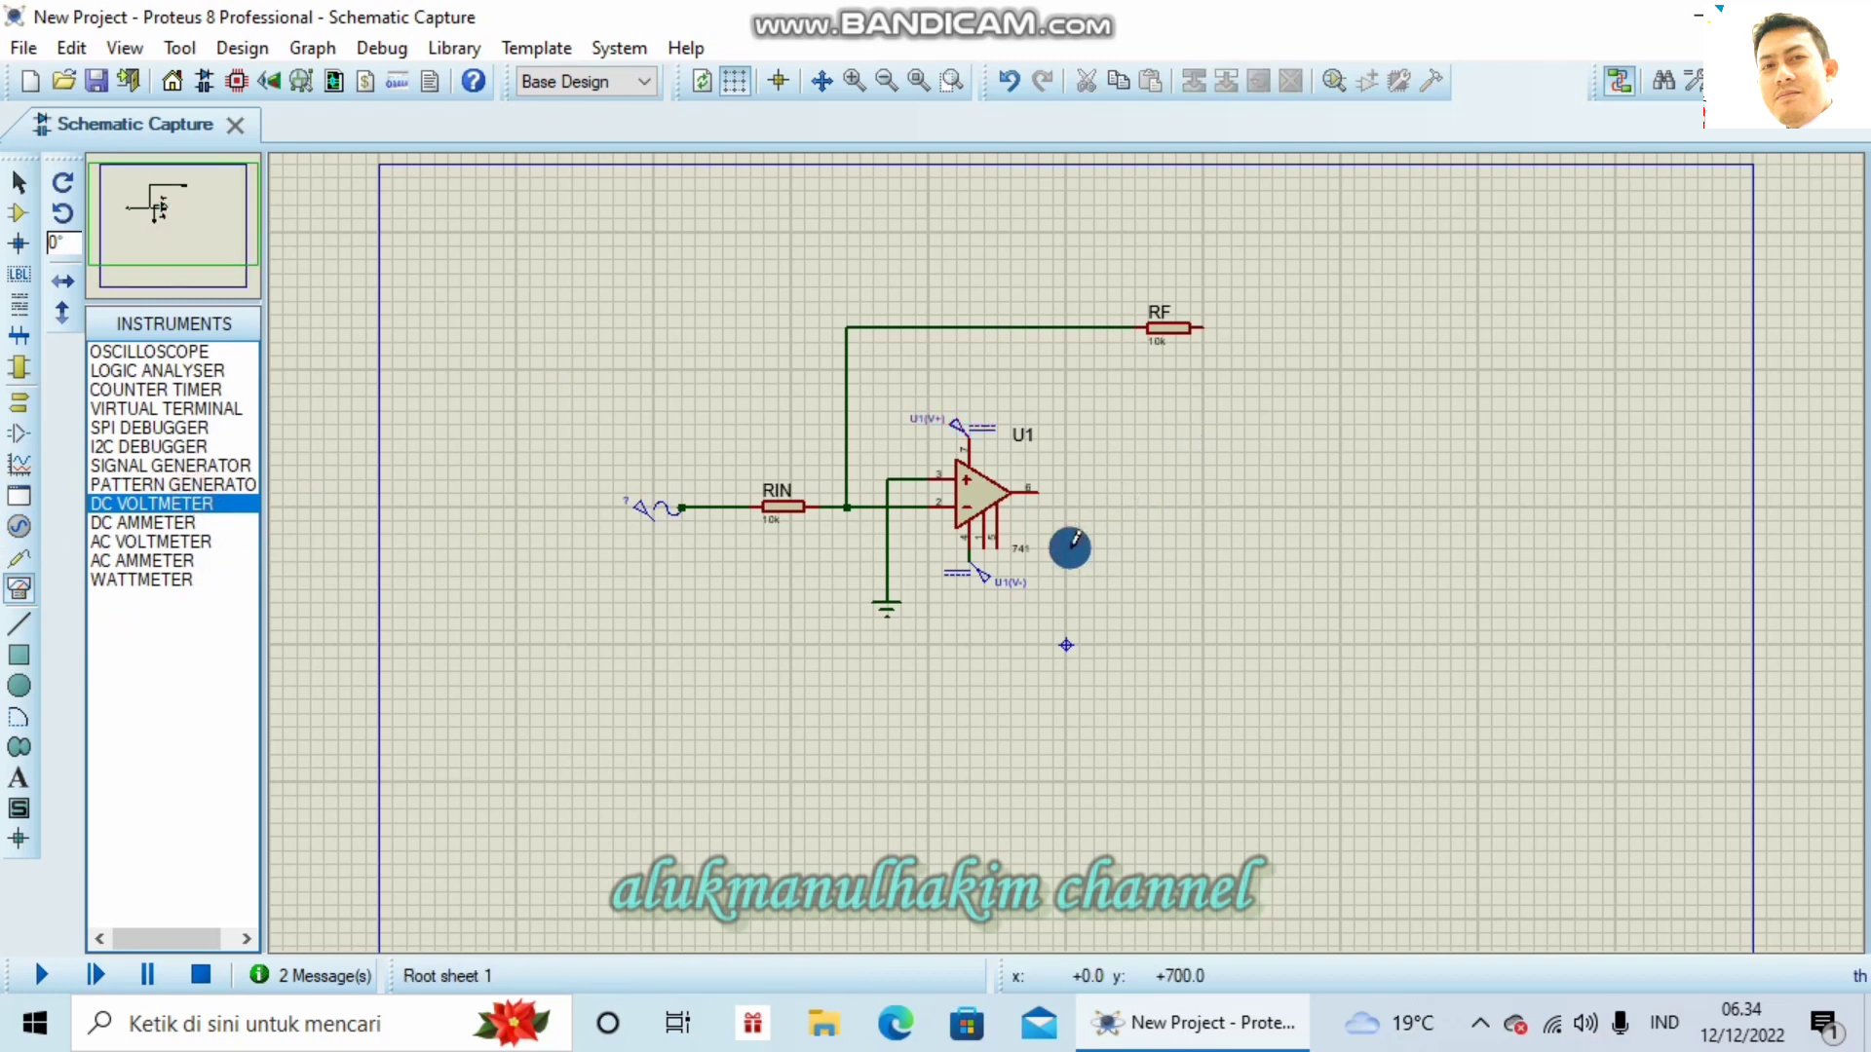
{"action": "left_click", "coordinate": [1070, 547]}
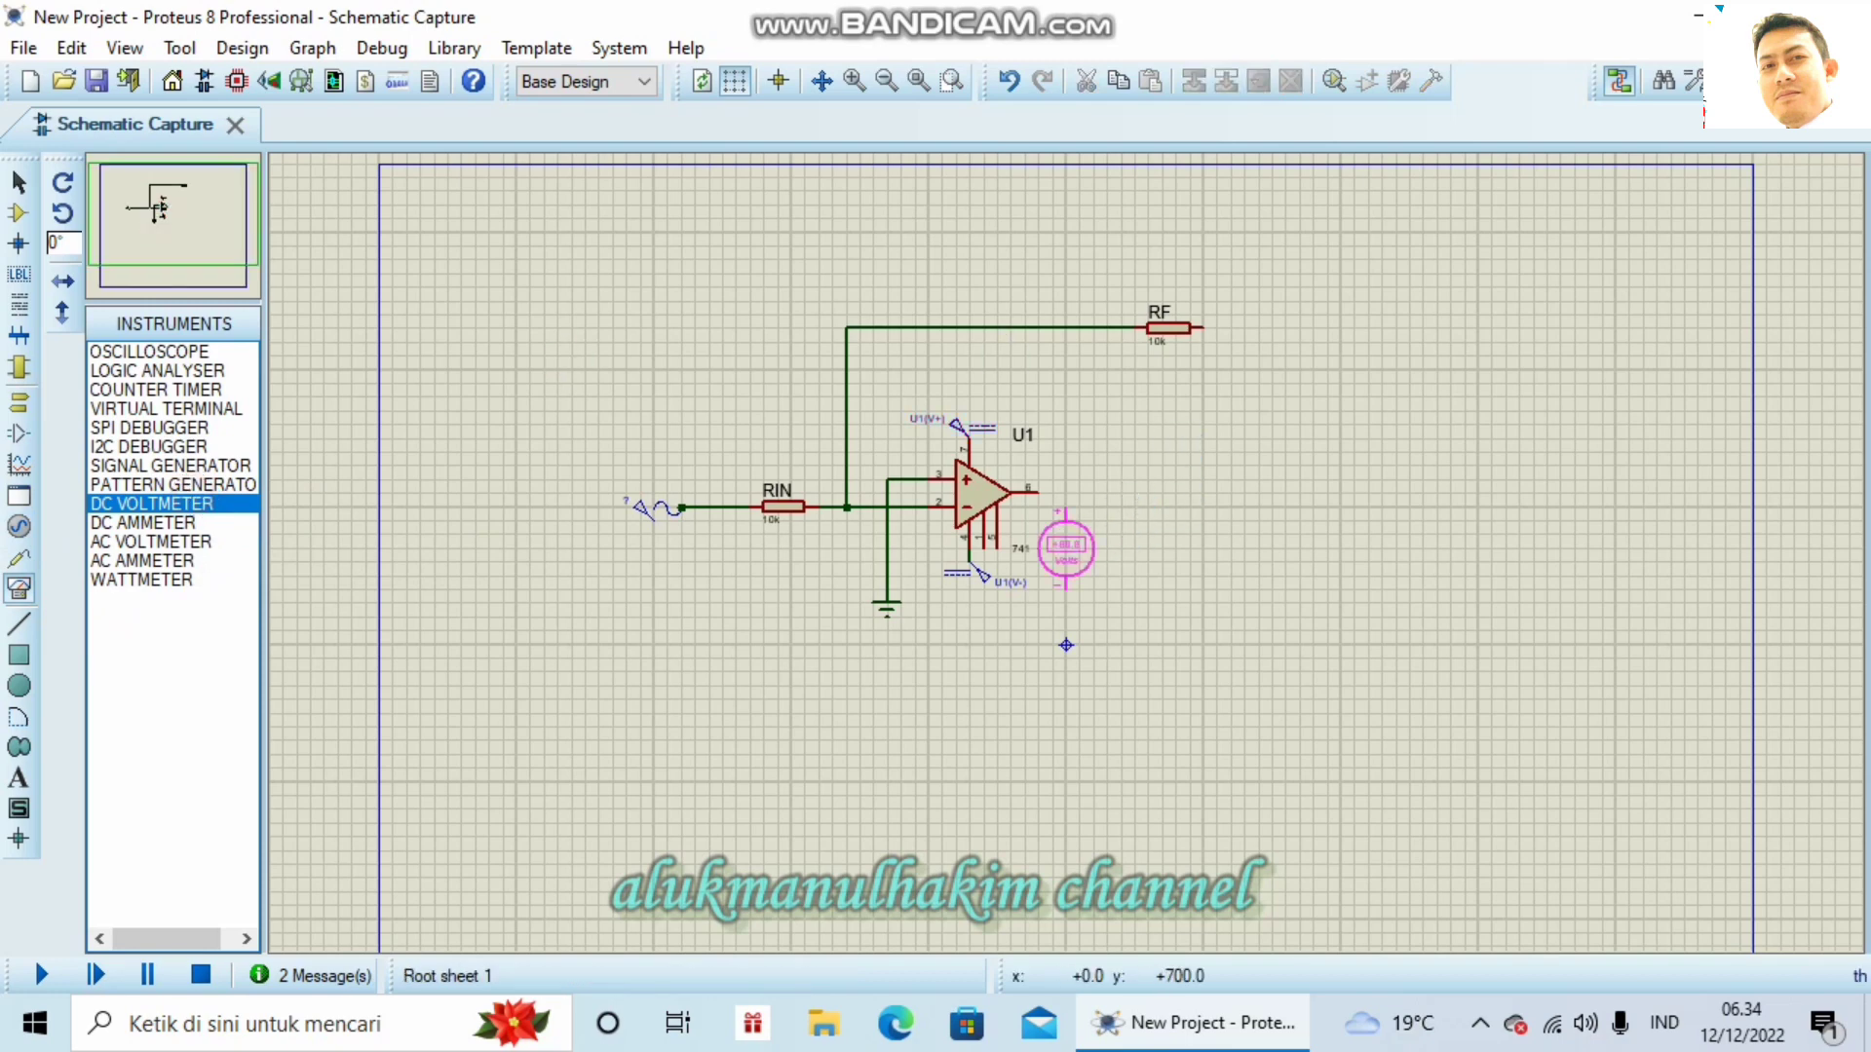
{"action": "left_click", "coordinate": [1070, 548]}
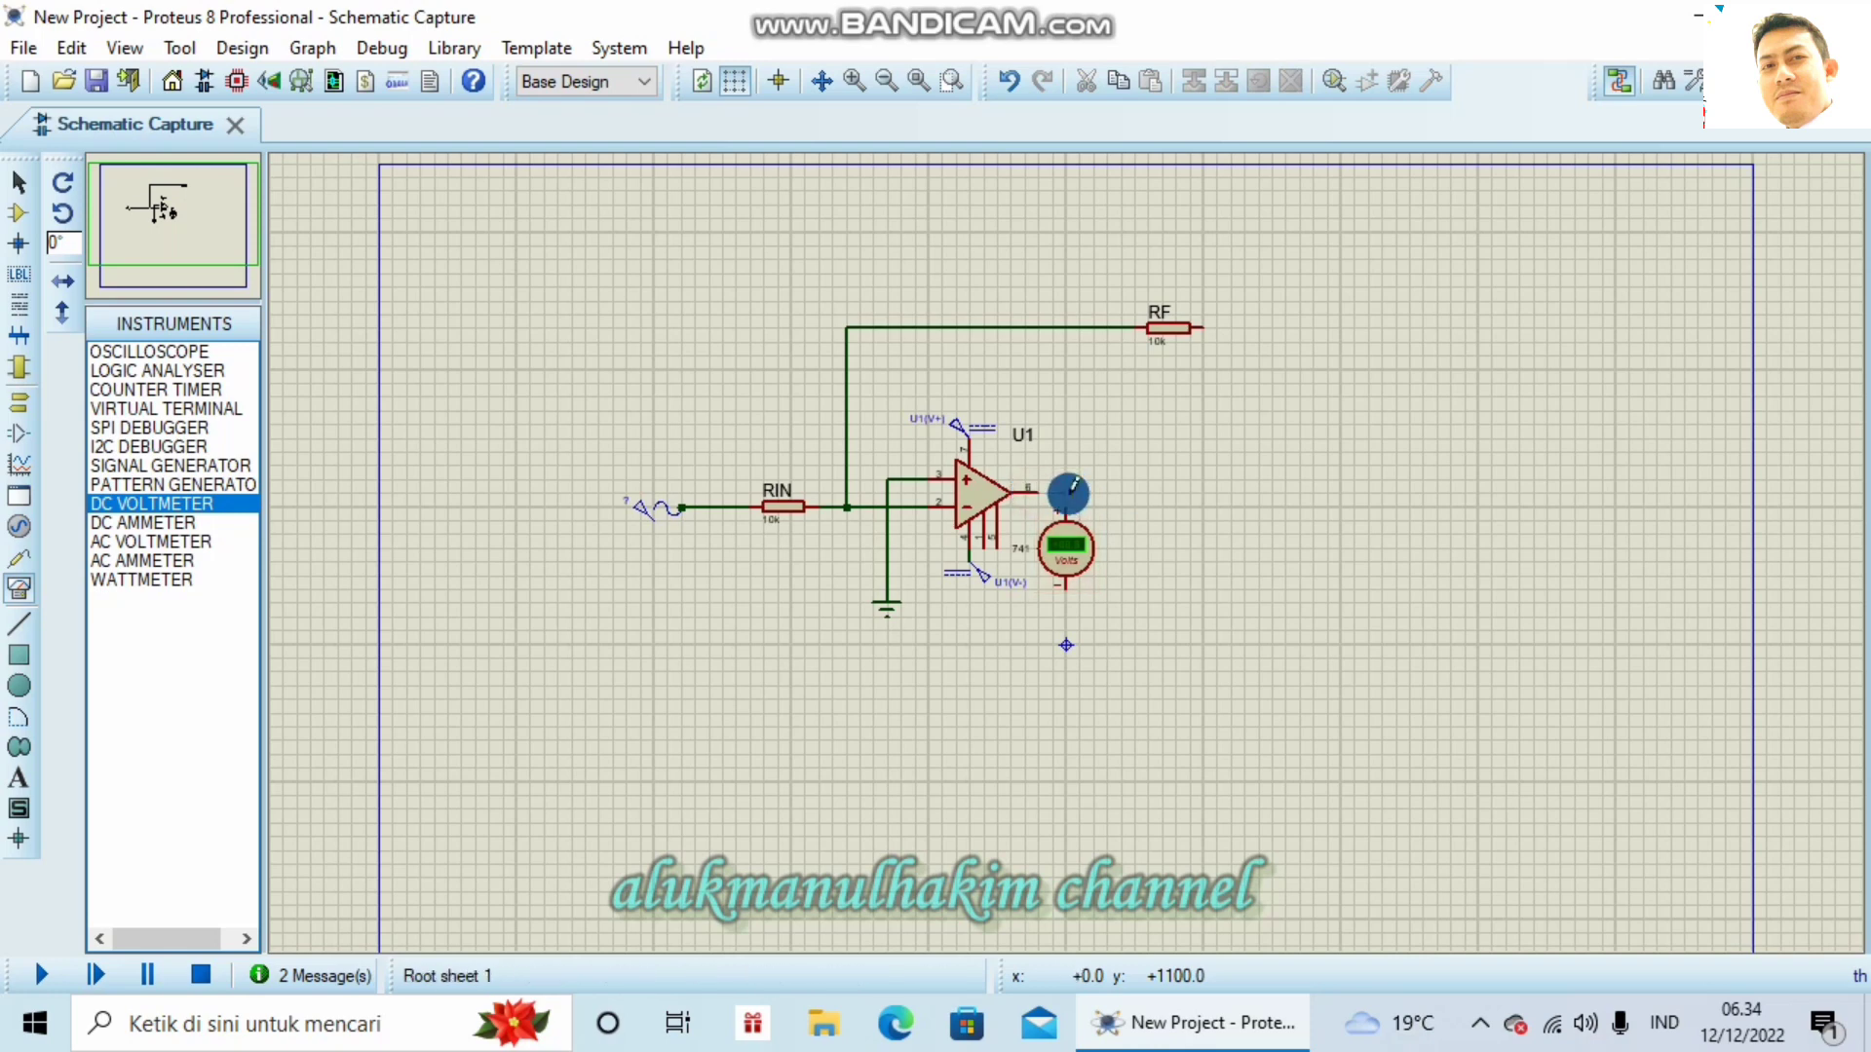
{"action": "left_click", "coordinate": [1067, 505]}
{"action": "left_click", "coordinate": [1025, 492]}
Step: Place a ground terminal below the voltmeter and wire it to the voltmeter's negative terminal
{"action": "left_click", "coordinate": [30, 400]}
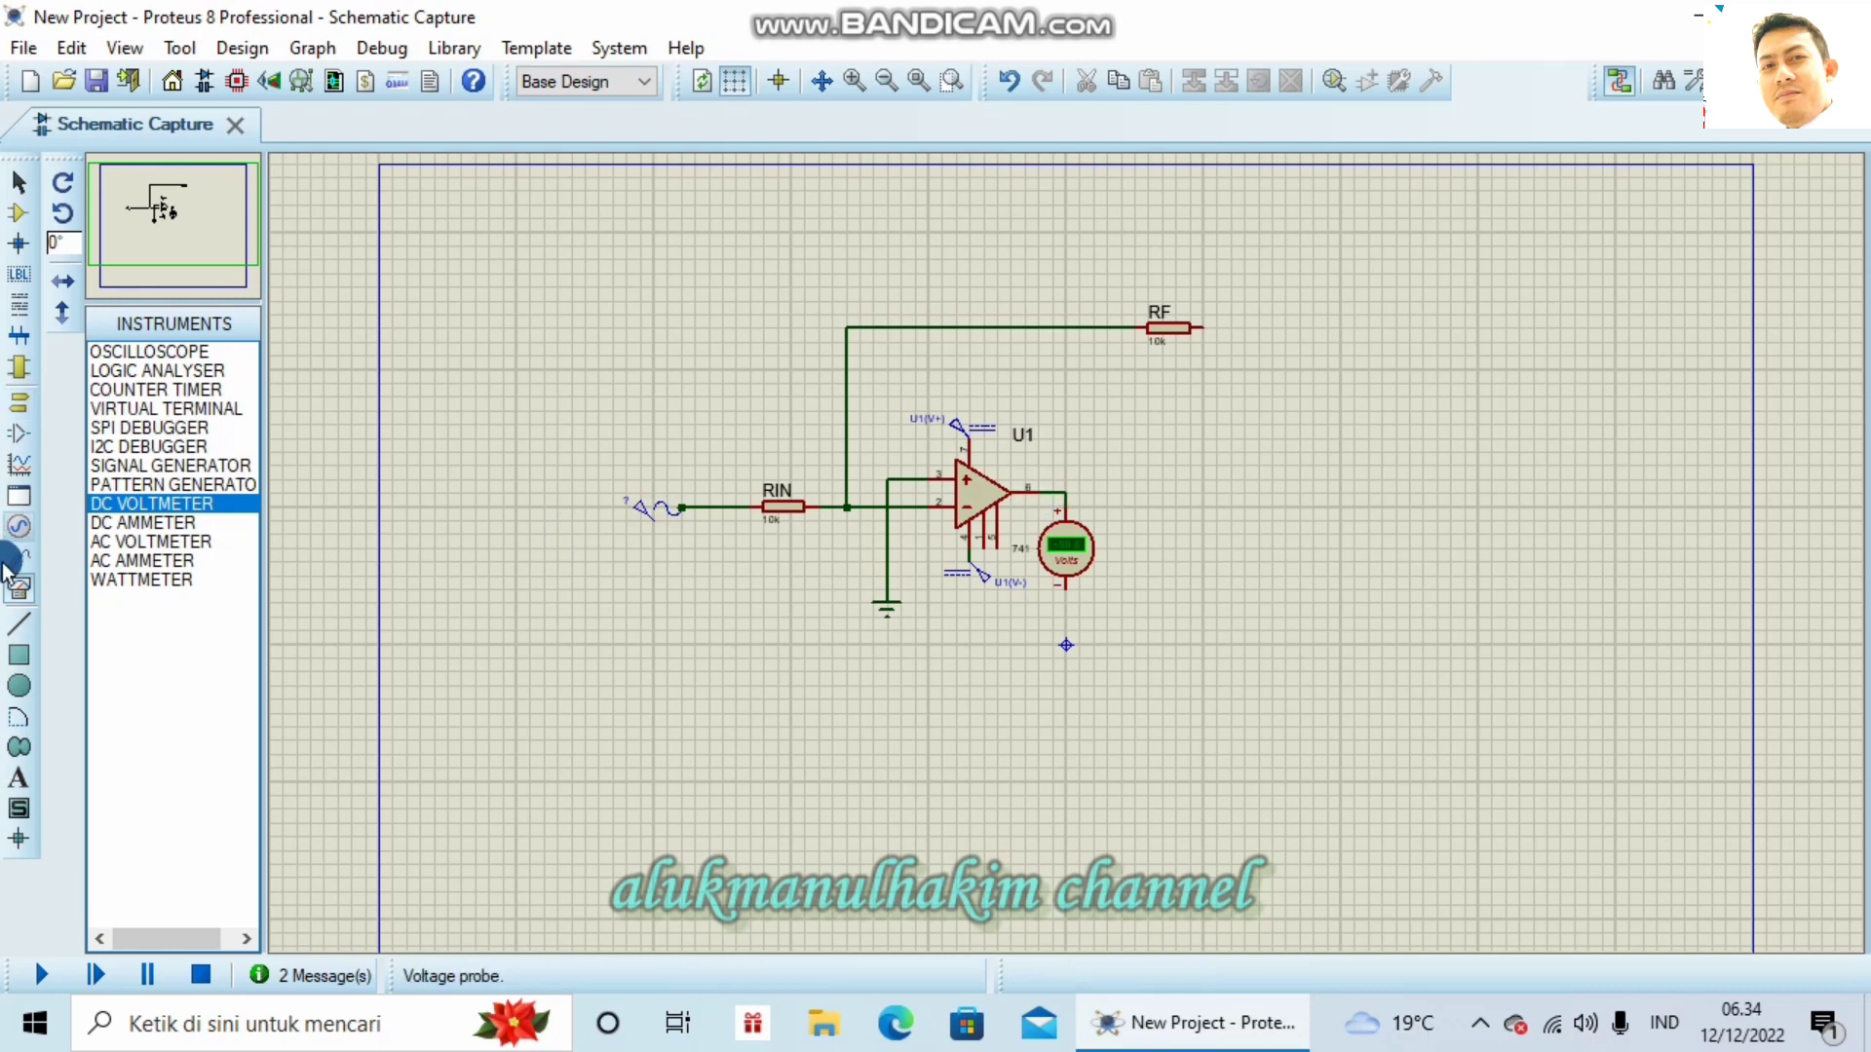
{"action": "left_click", "coordinate": [125, 448]}
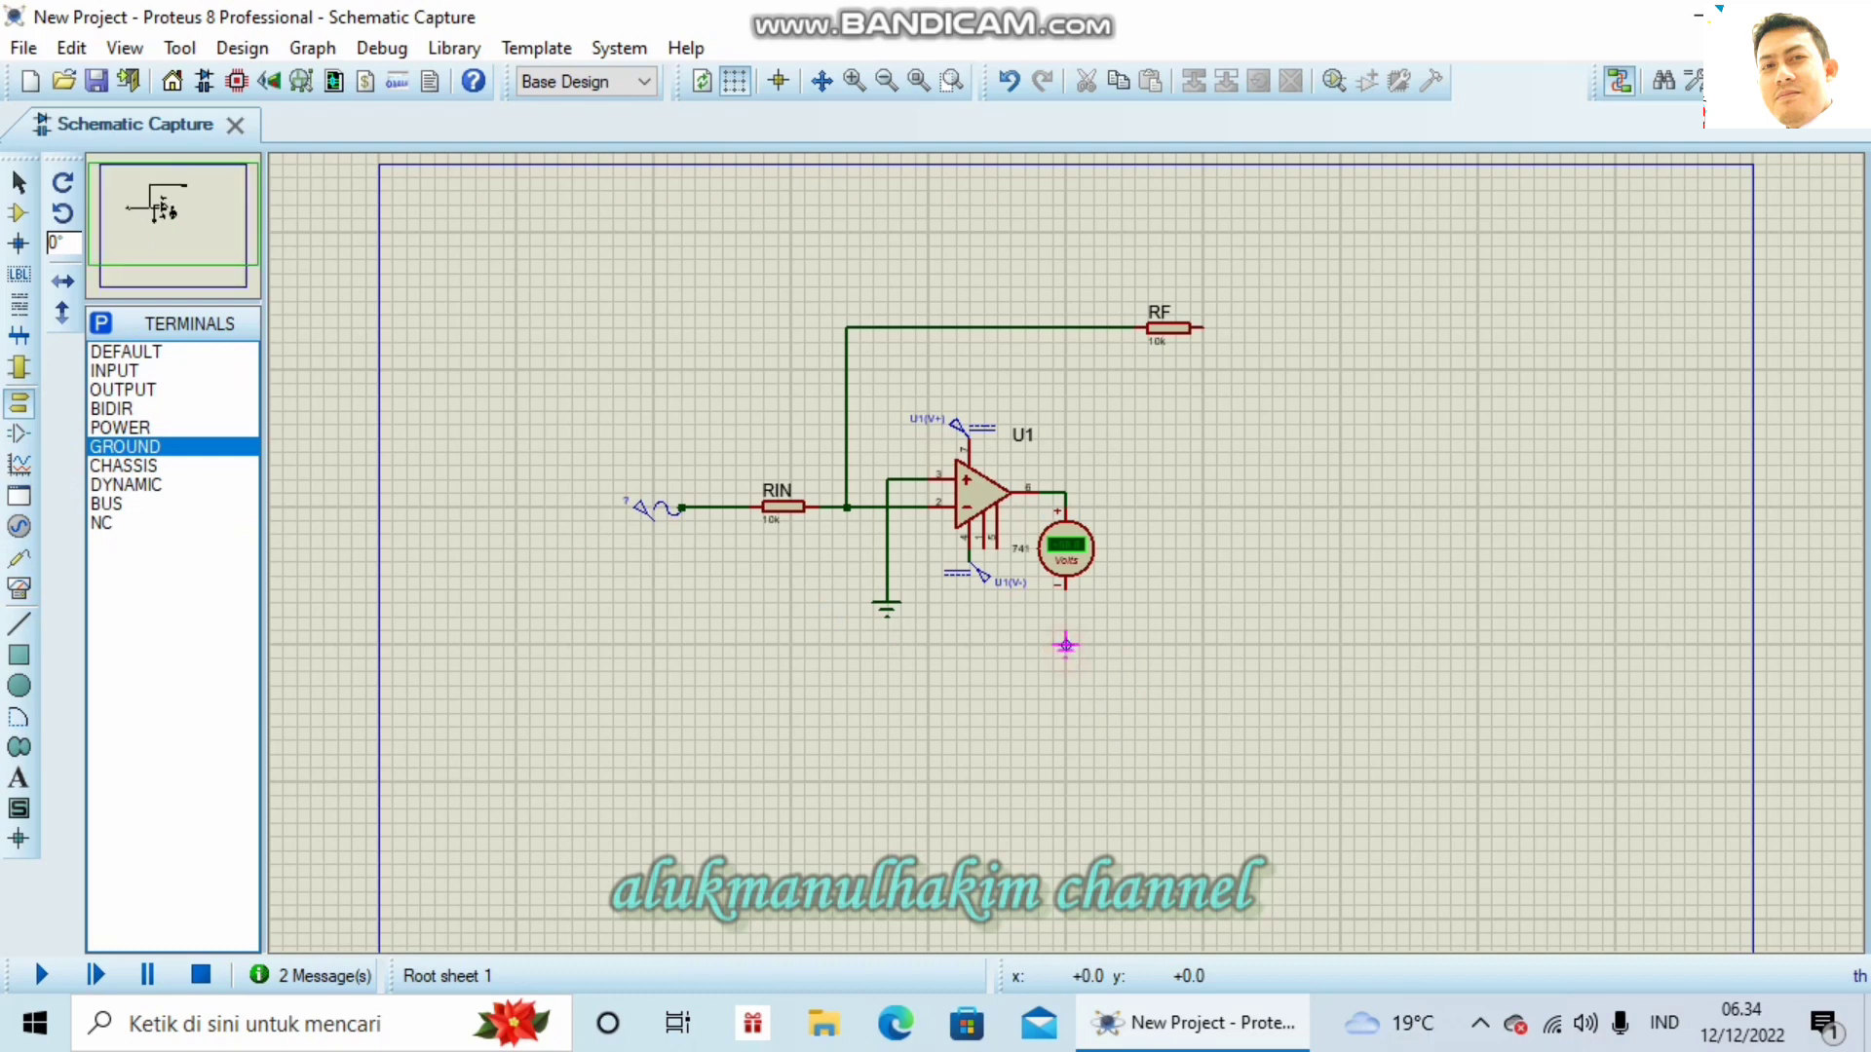
{"action": "left_click", "coordinate": [1066, 645]}
{"action": "left_click", "coordinate": [1066, 632]}
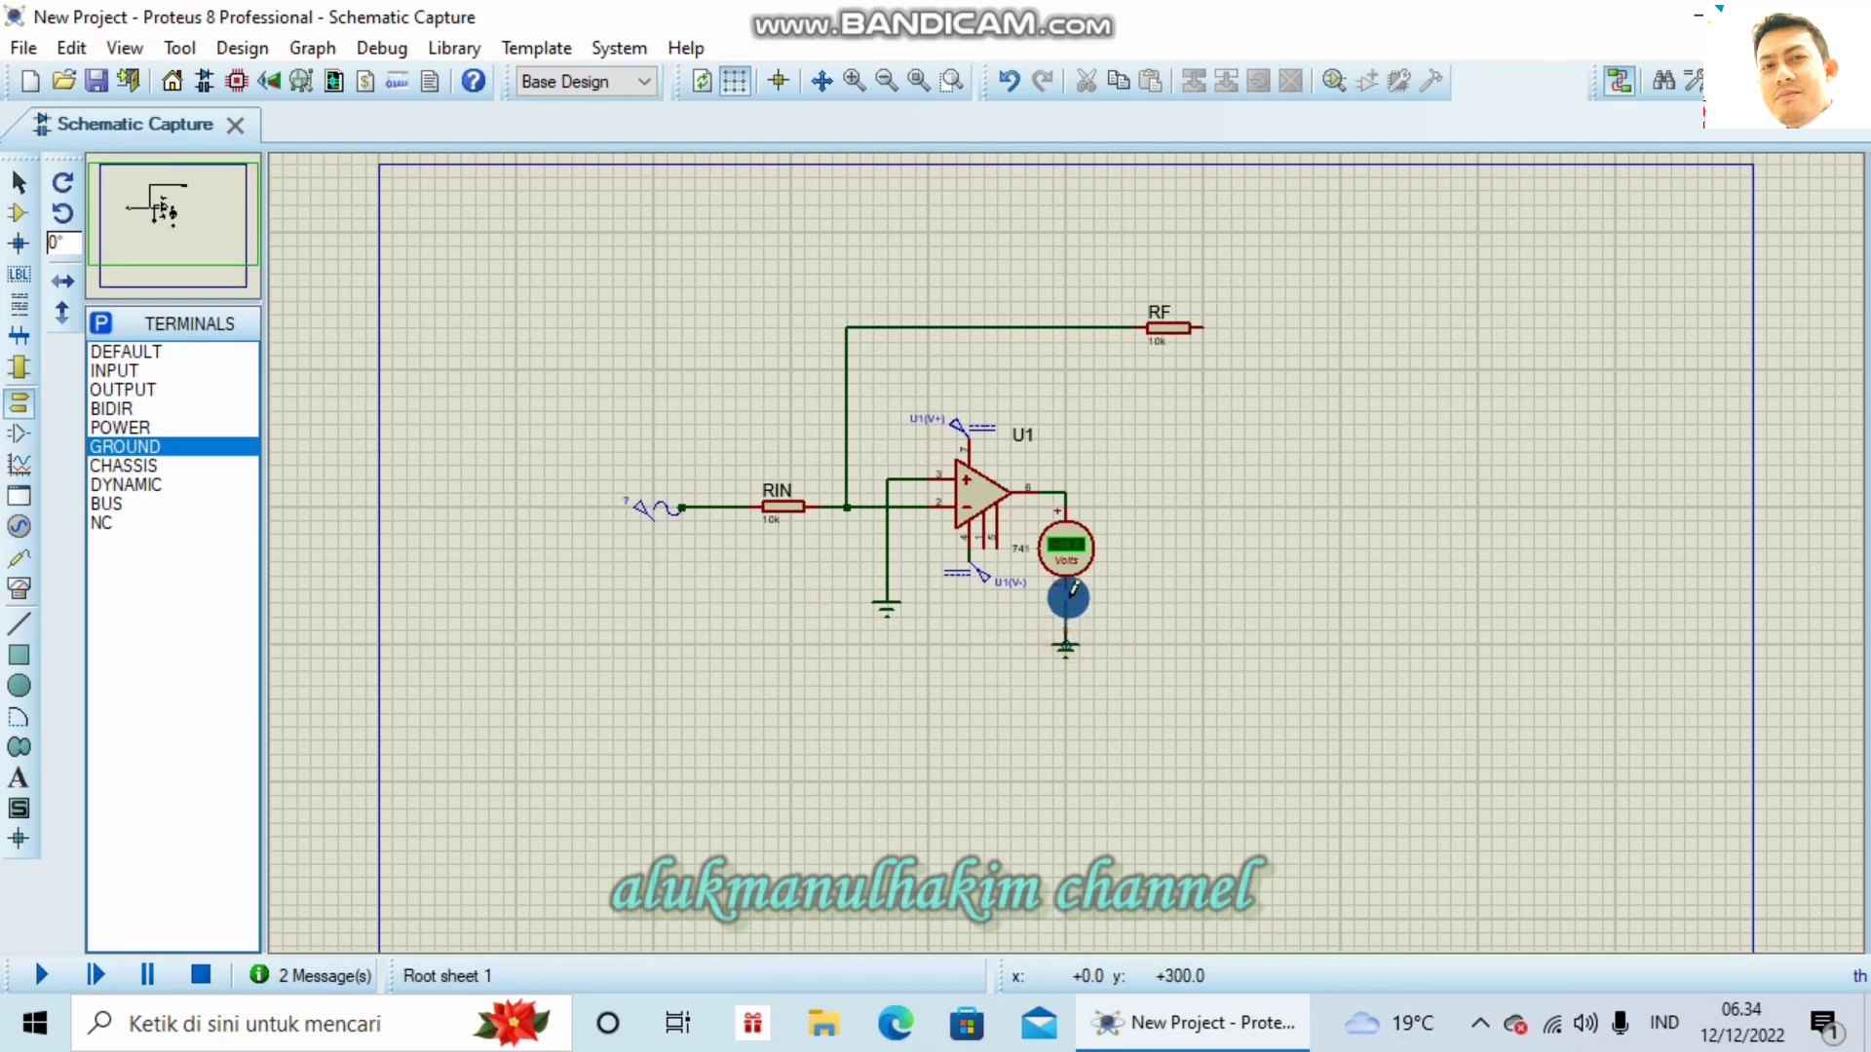
{"action": "left_click", "coordinate": [1066, 589]}
Step: Run the simulation to check the voltmeter reading, and stop it
{"action": "left_click", "coordinate": [41, 974]}
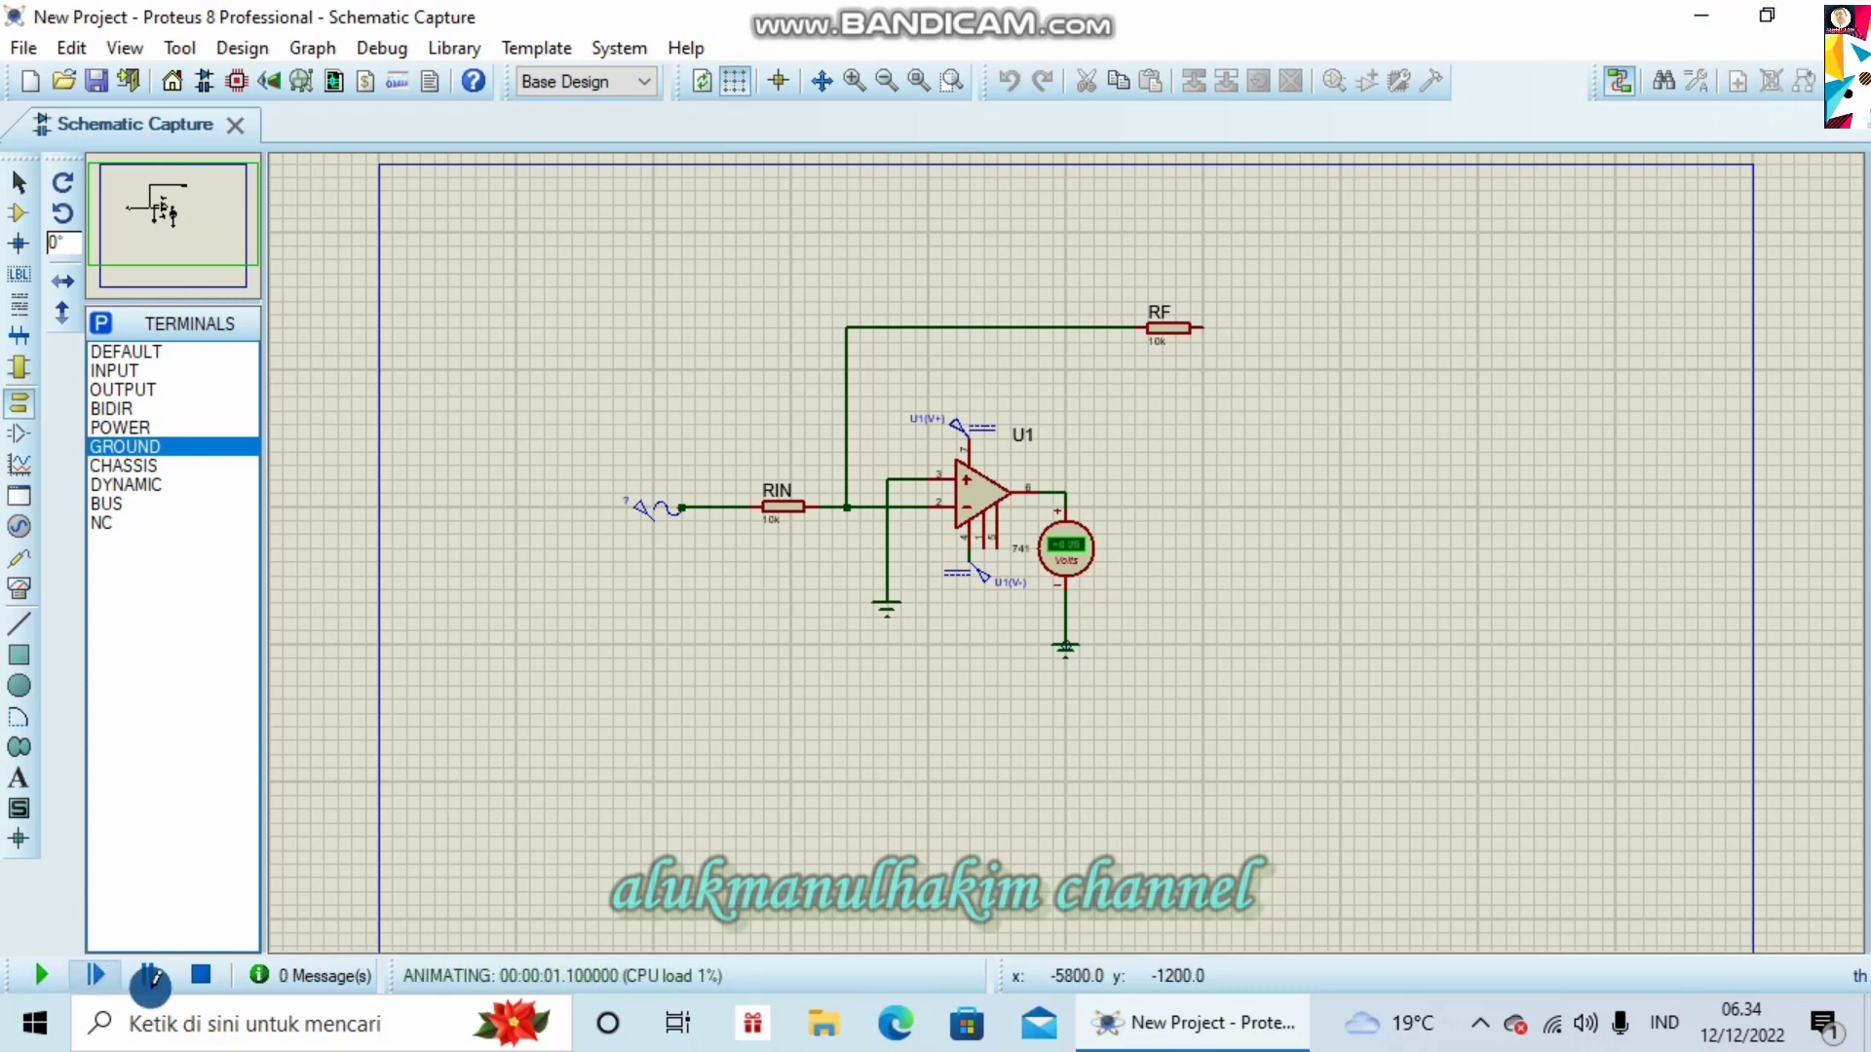
{"action": "left_click", "coordinate": [199, 975]}
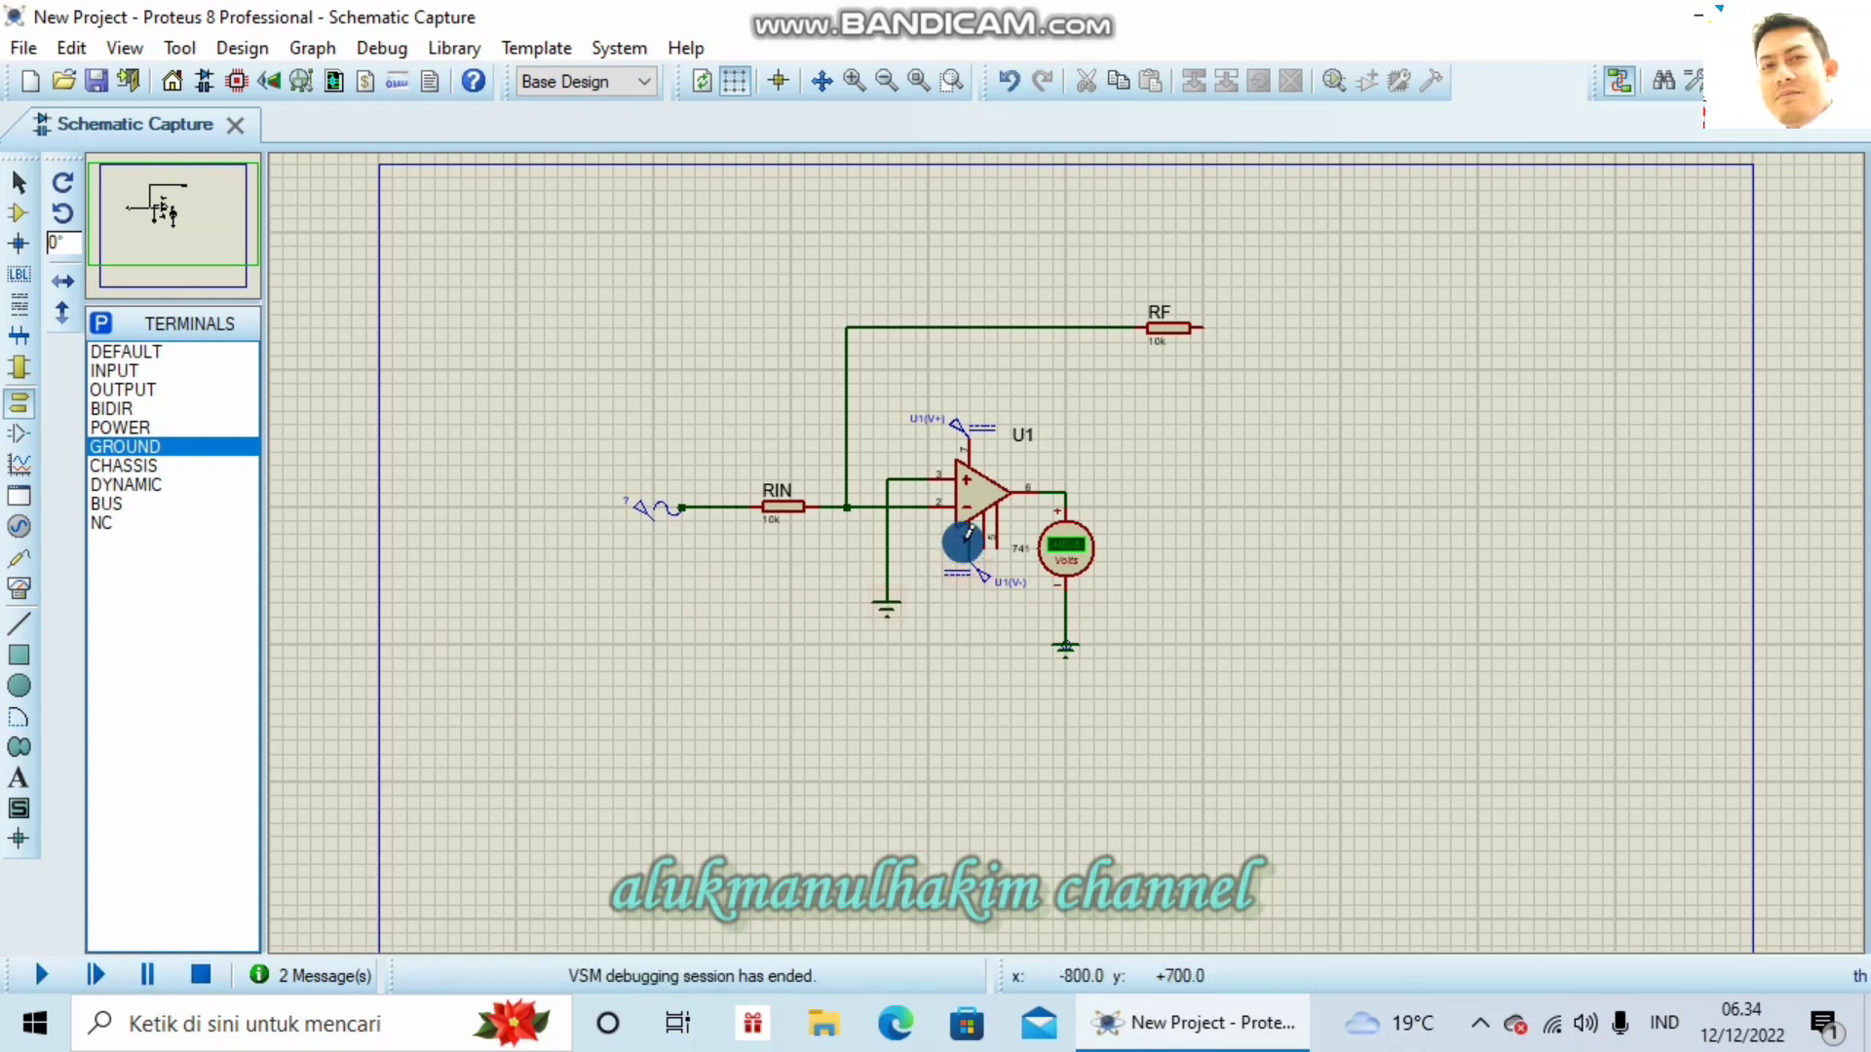
Step: Edit the voltages of the DC generators on the op-amp's V+ and V- supply pins, and test them with a short simulation run
{"action": "double_click", "coordinate": [981, 438]}
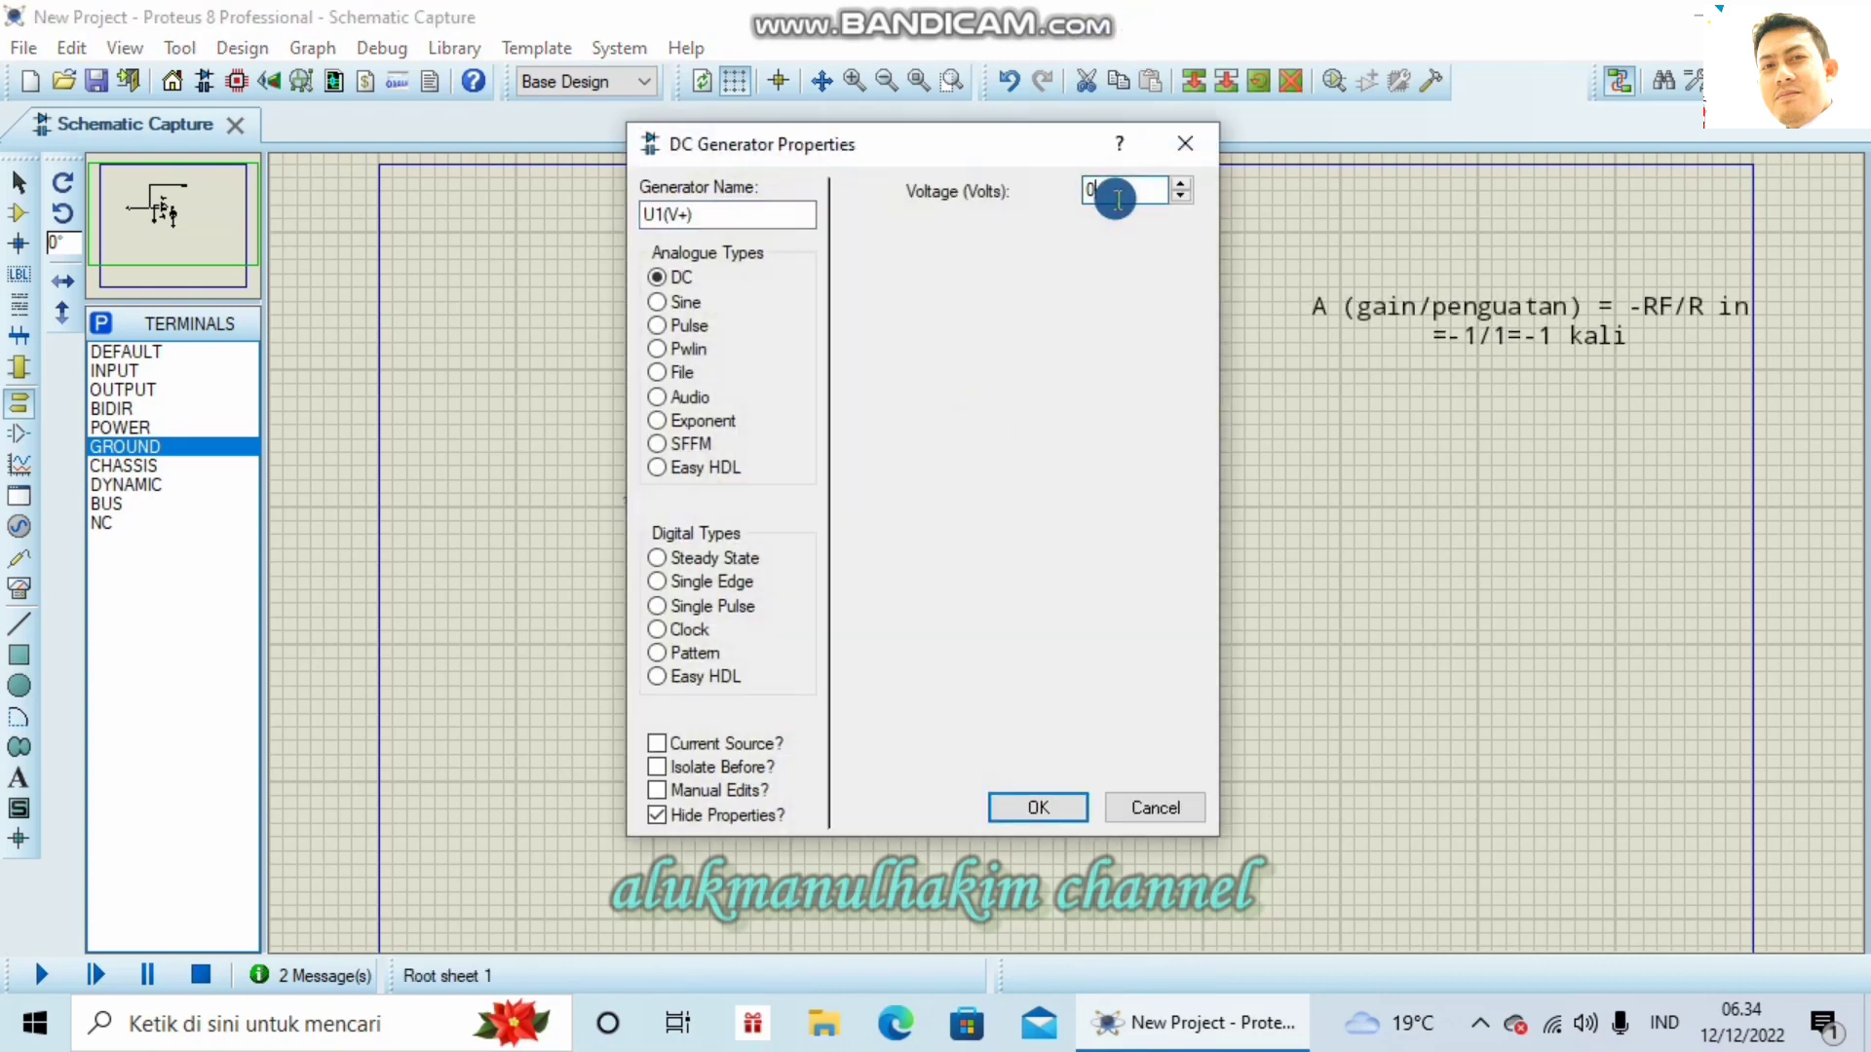
{"action": "left_click", "coordinate": [1021, 816]}
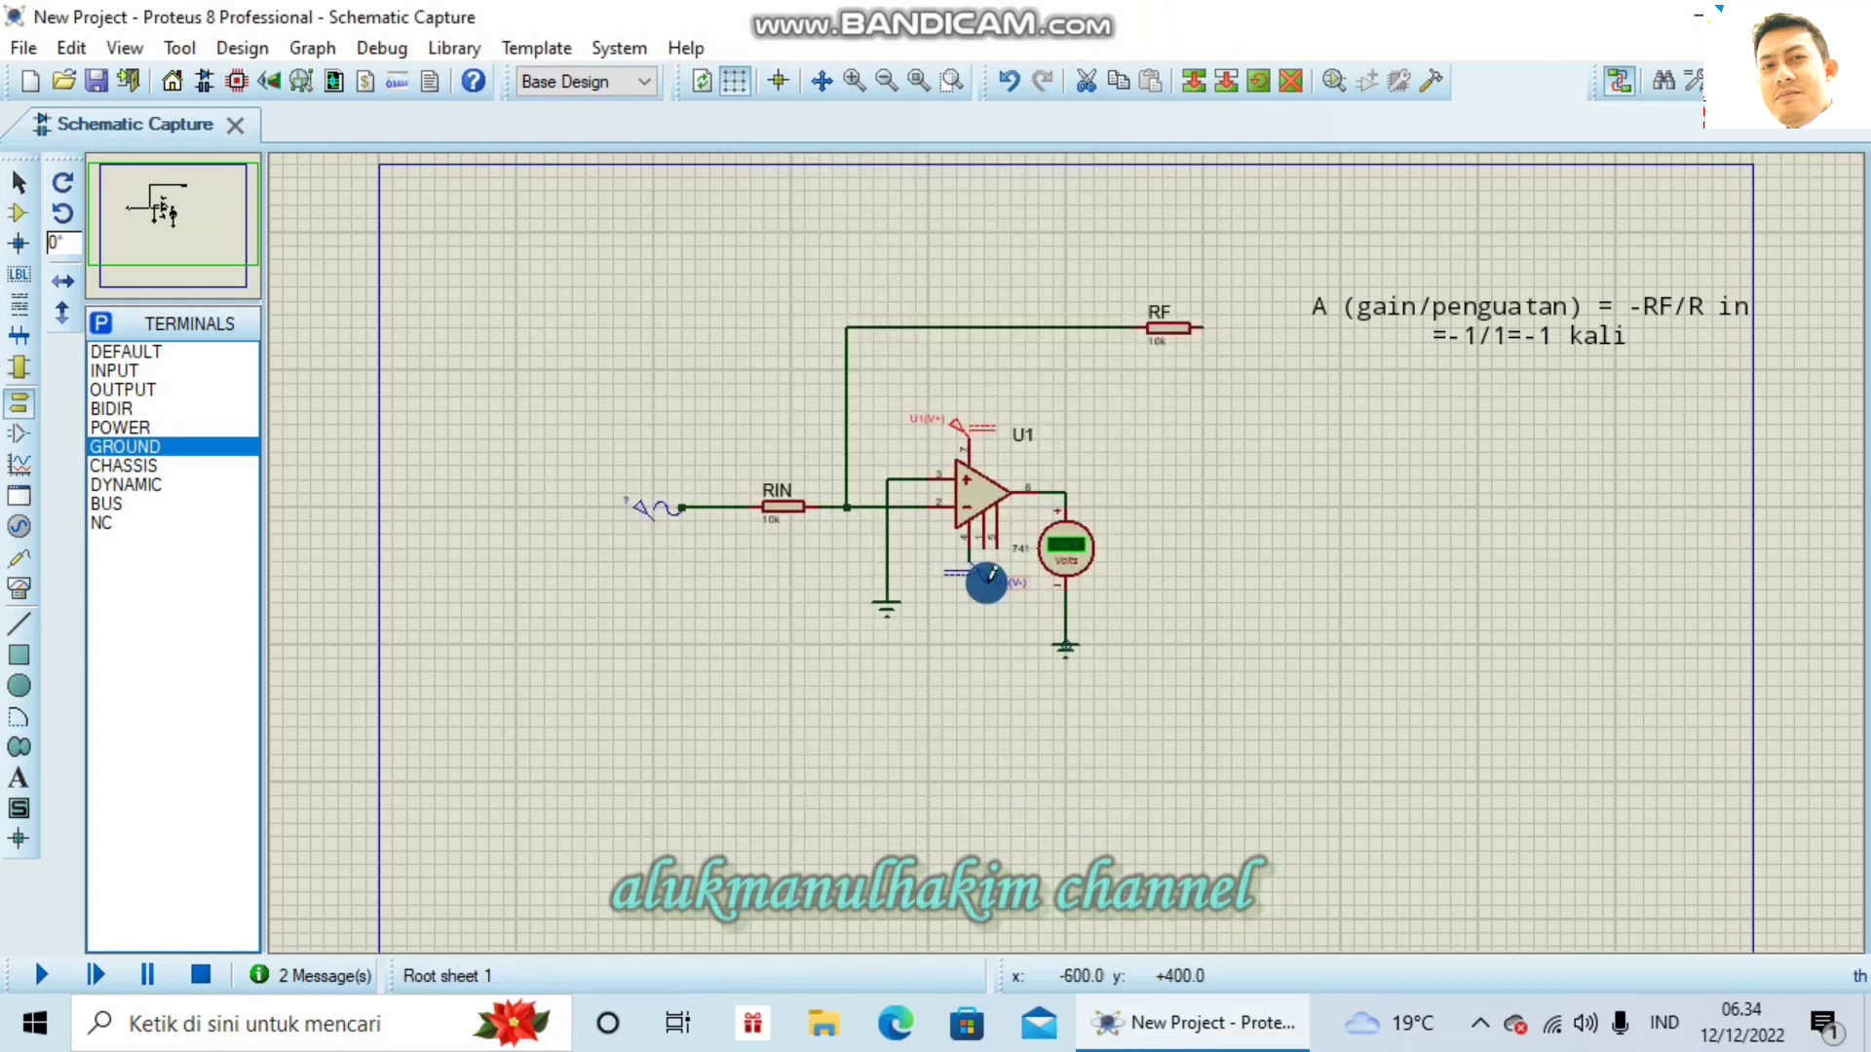
{"action": "double_click", "coordinate": [985, 575]}
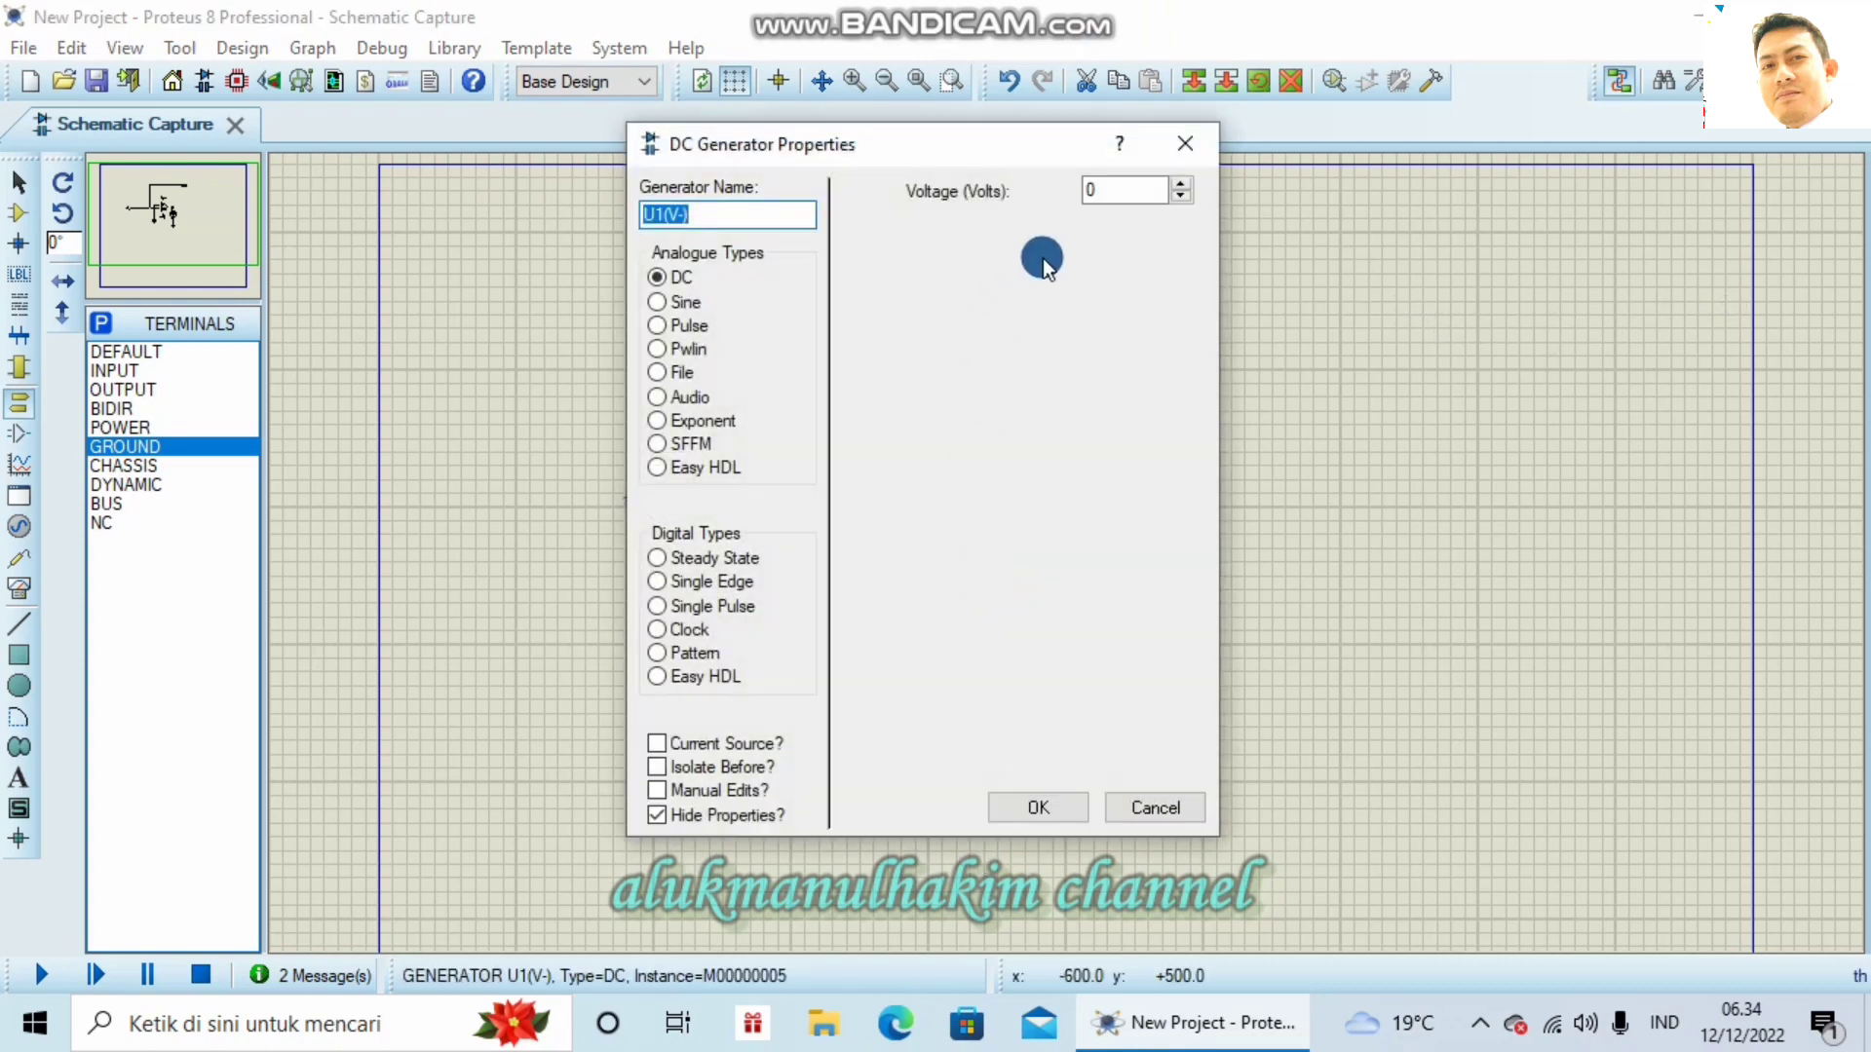
{"action": "left_click", "coordinate": [1119, 192]}
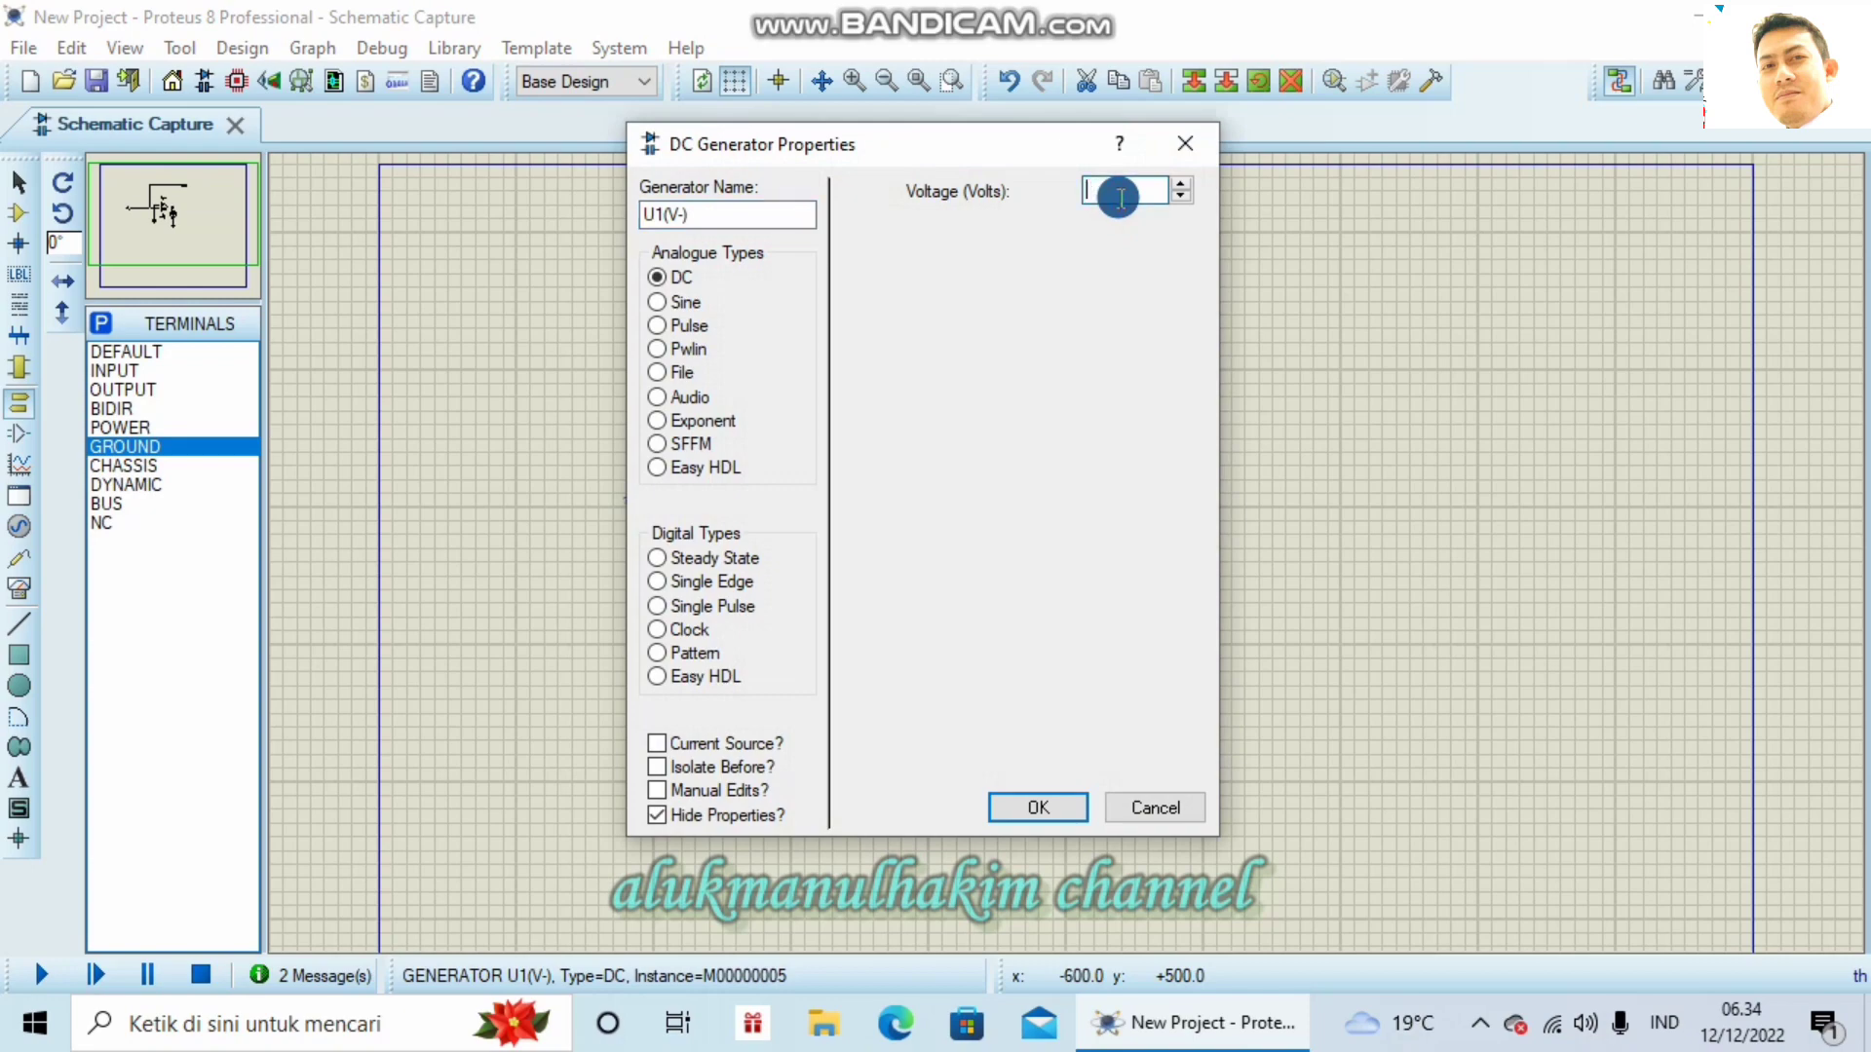
{"action": "key", "text": "Return"}
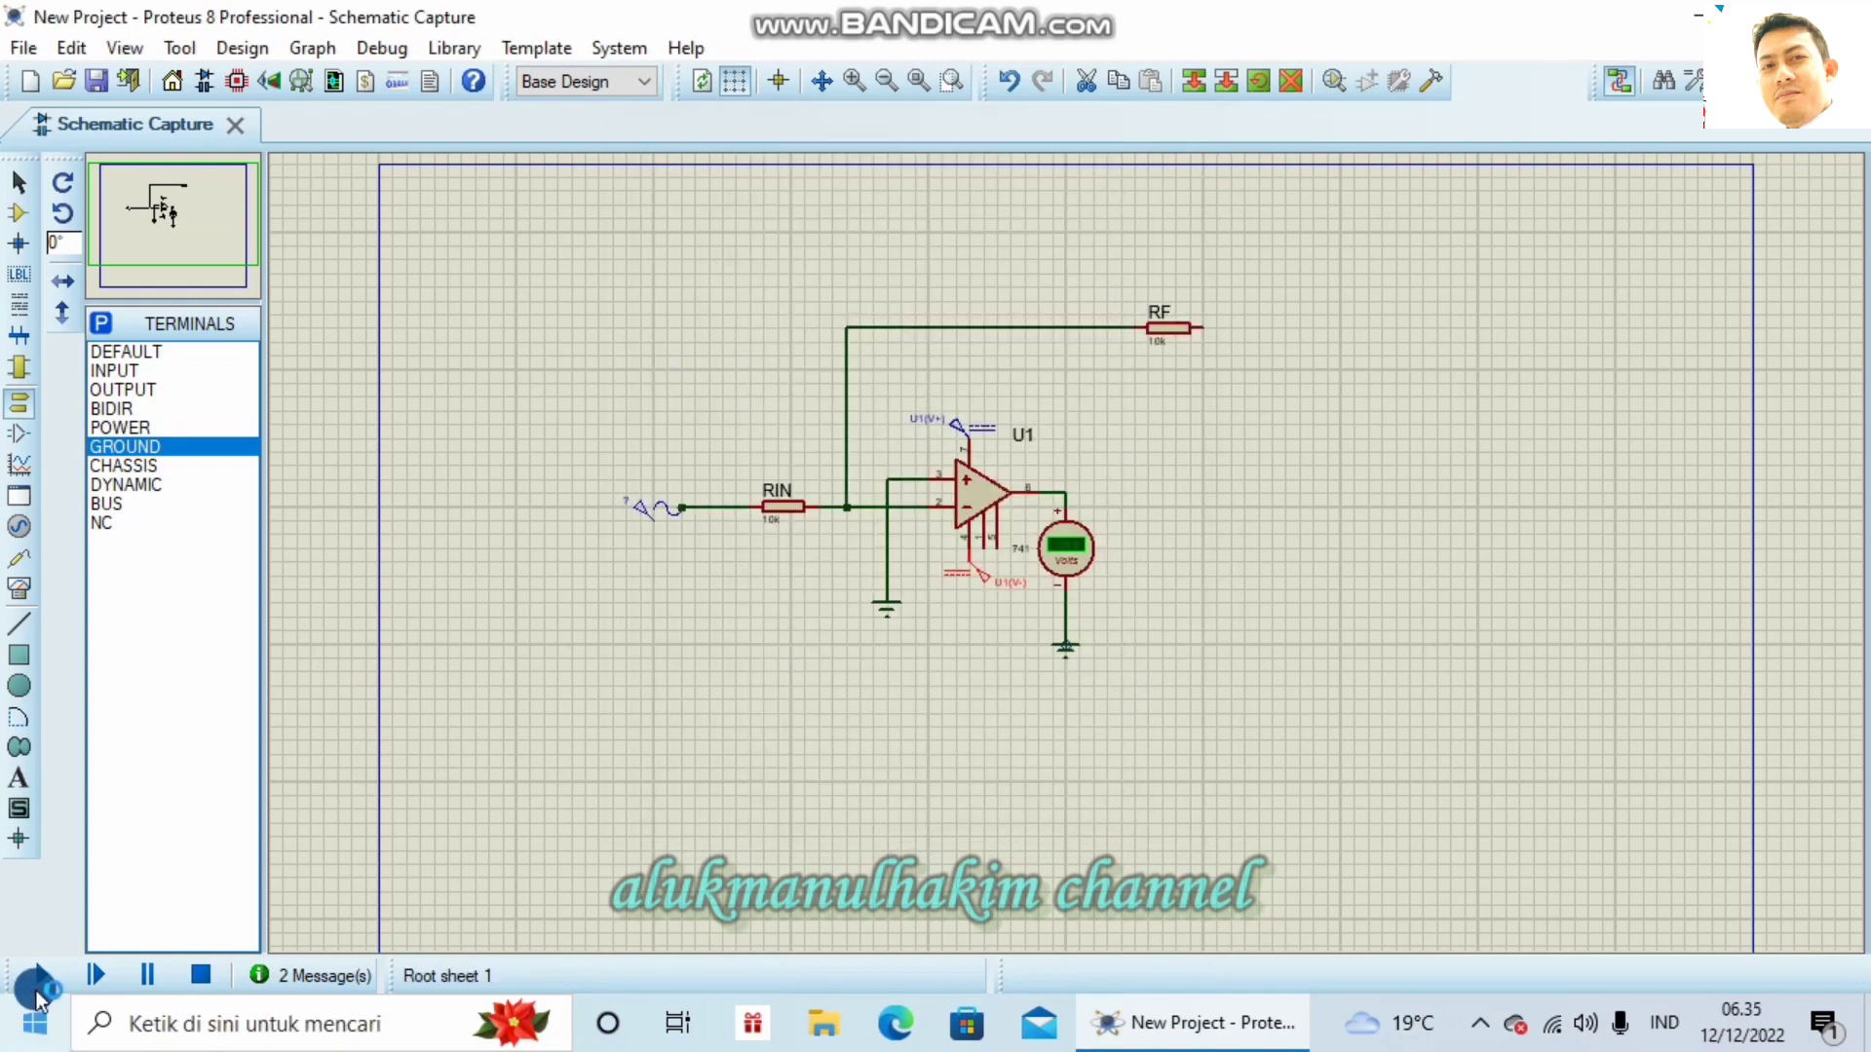
{"action": "left_click", "coordinate": [96, 974]}
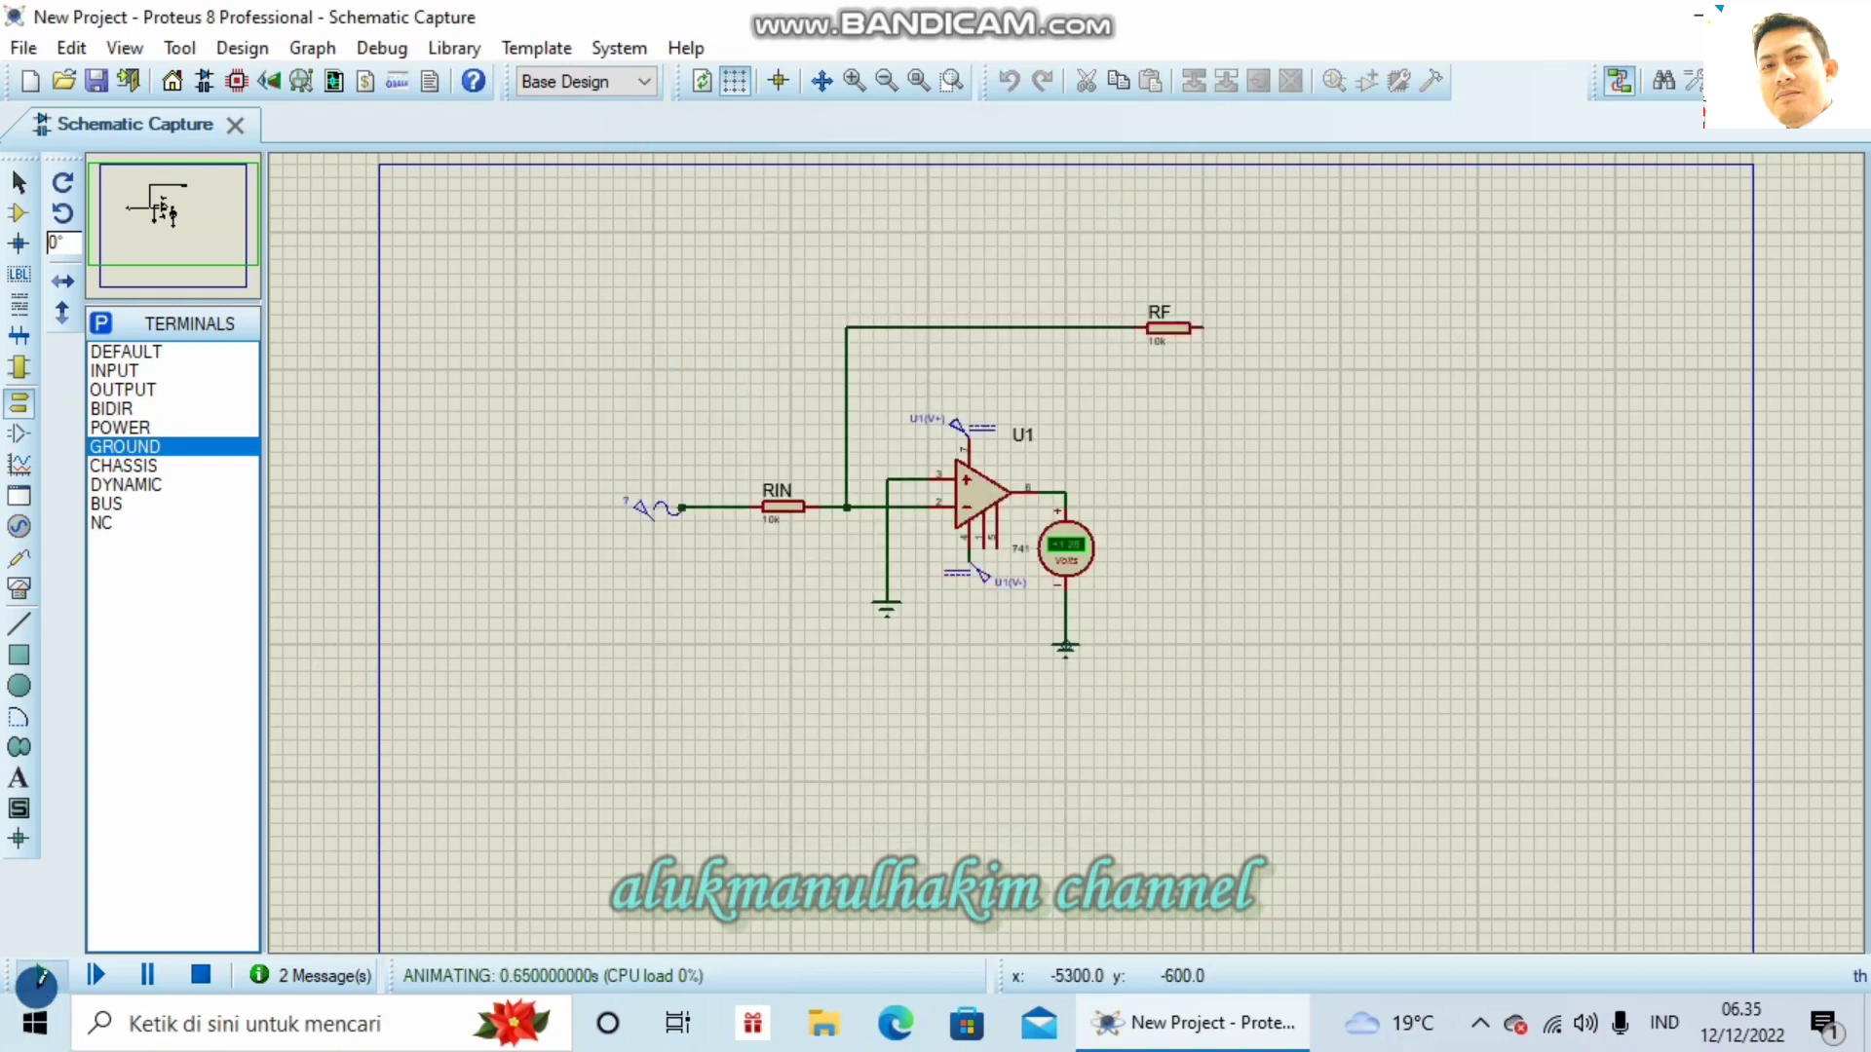
{"action": "left_click", "coordinate": [201, 975]}
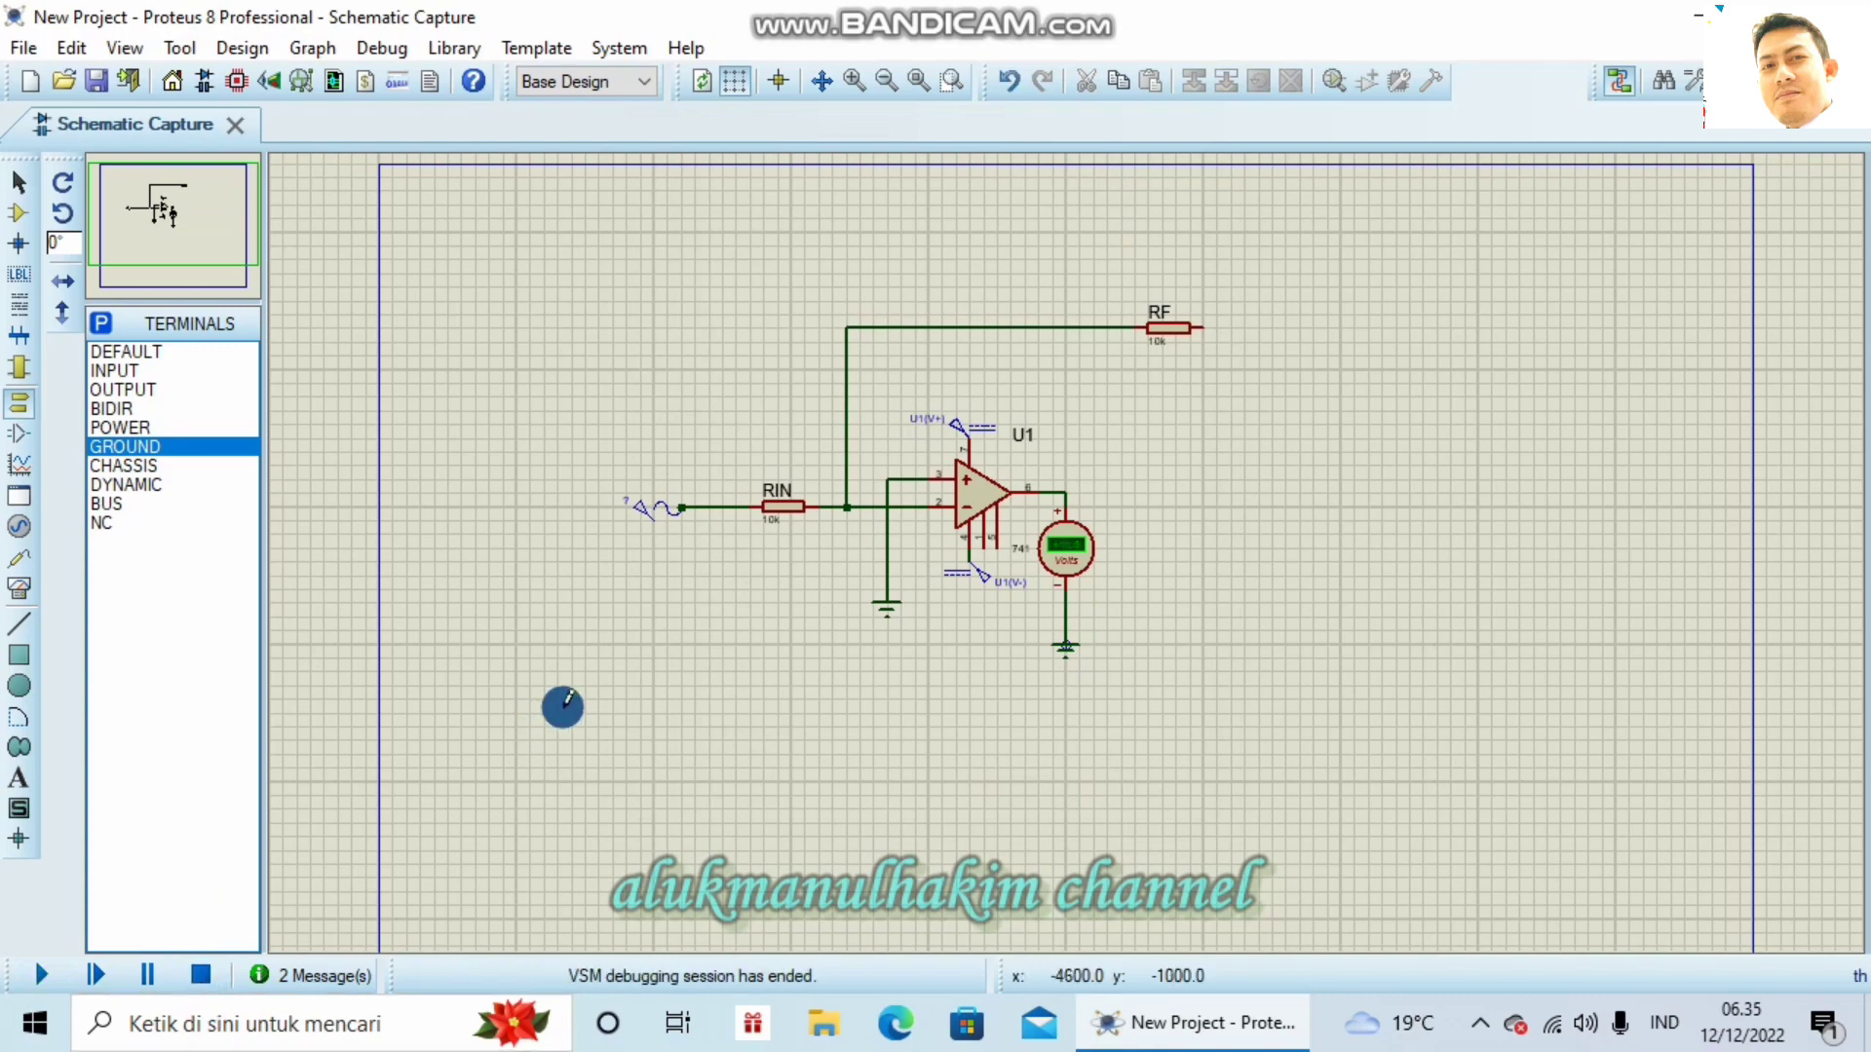
{"action": "double_click", "coordinate": [673, 511]}
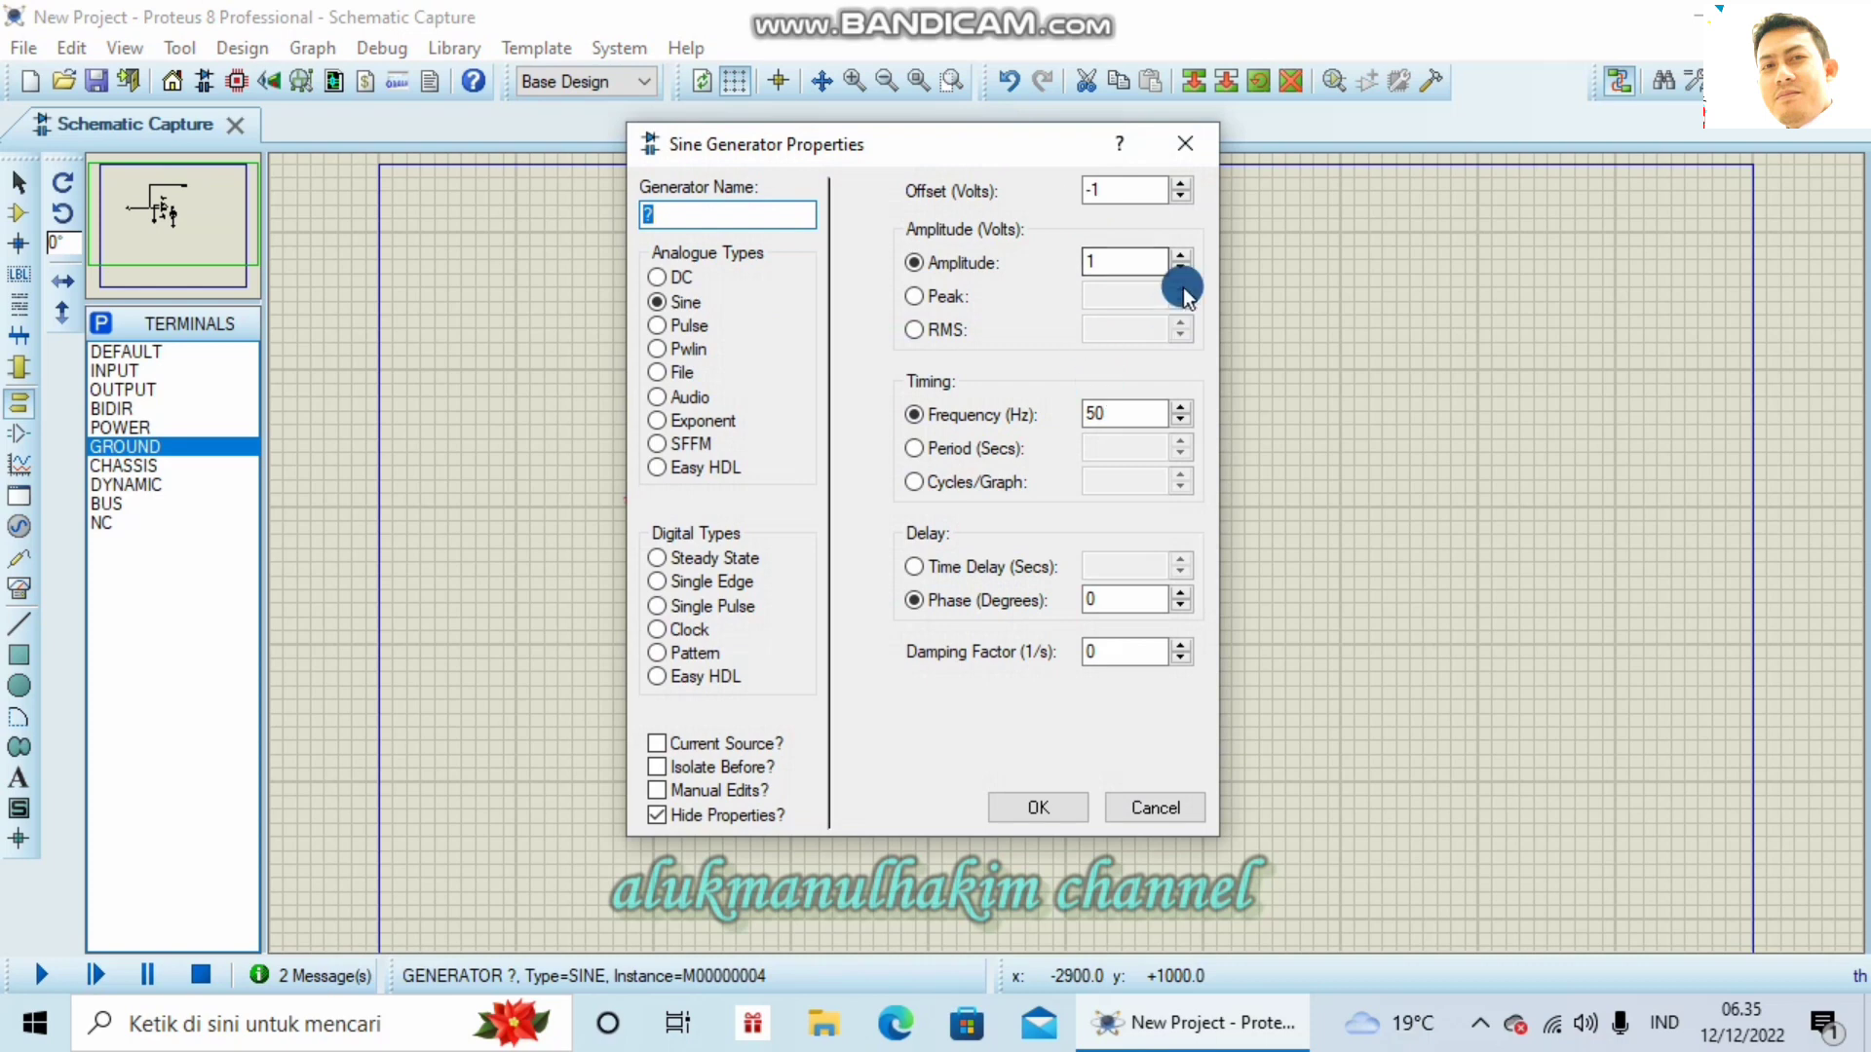
{"action": "left_click", "coordinate": [1142, 263]}
{"action": "key", "text": "Return"}
{"action": "left_click", "coordinate": [963, 535]}
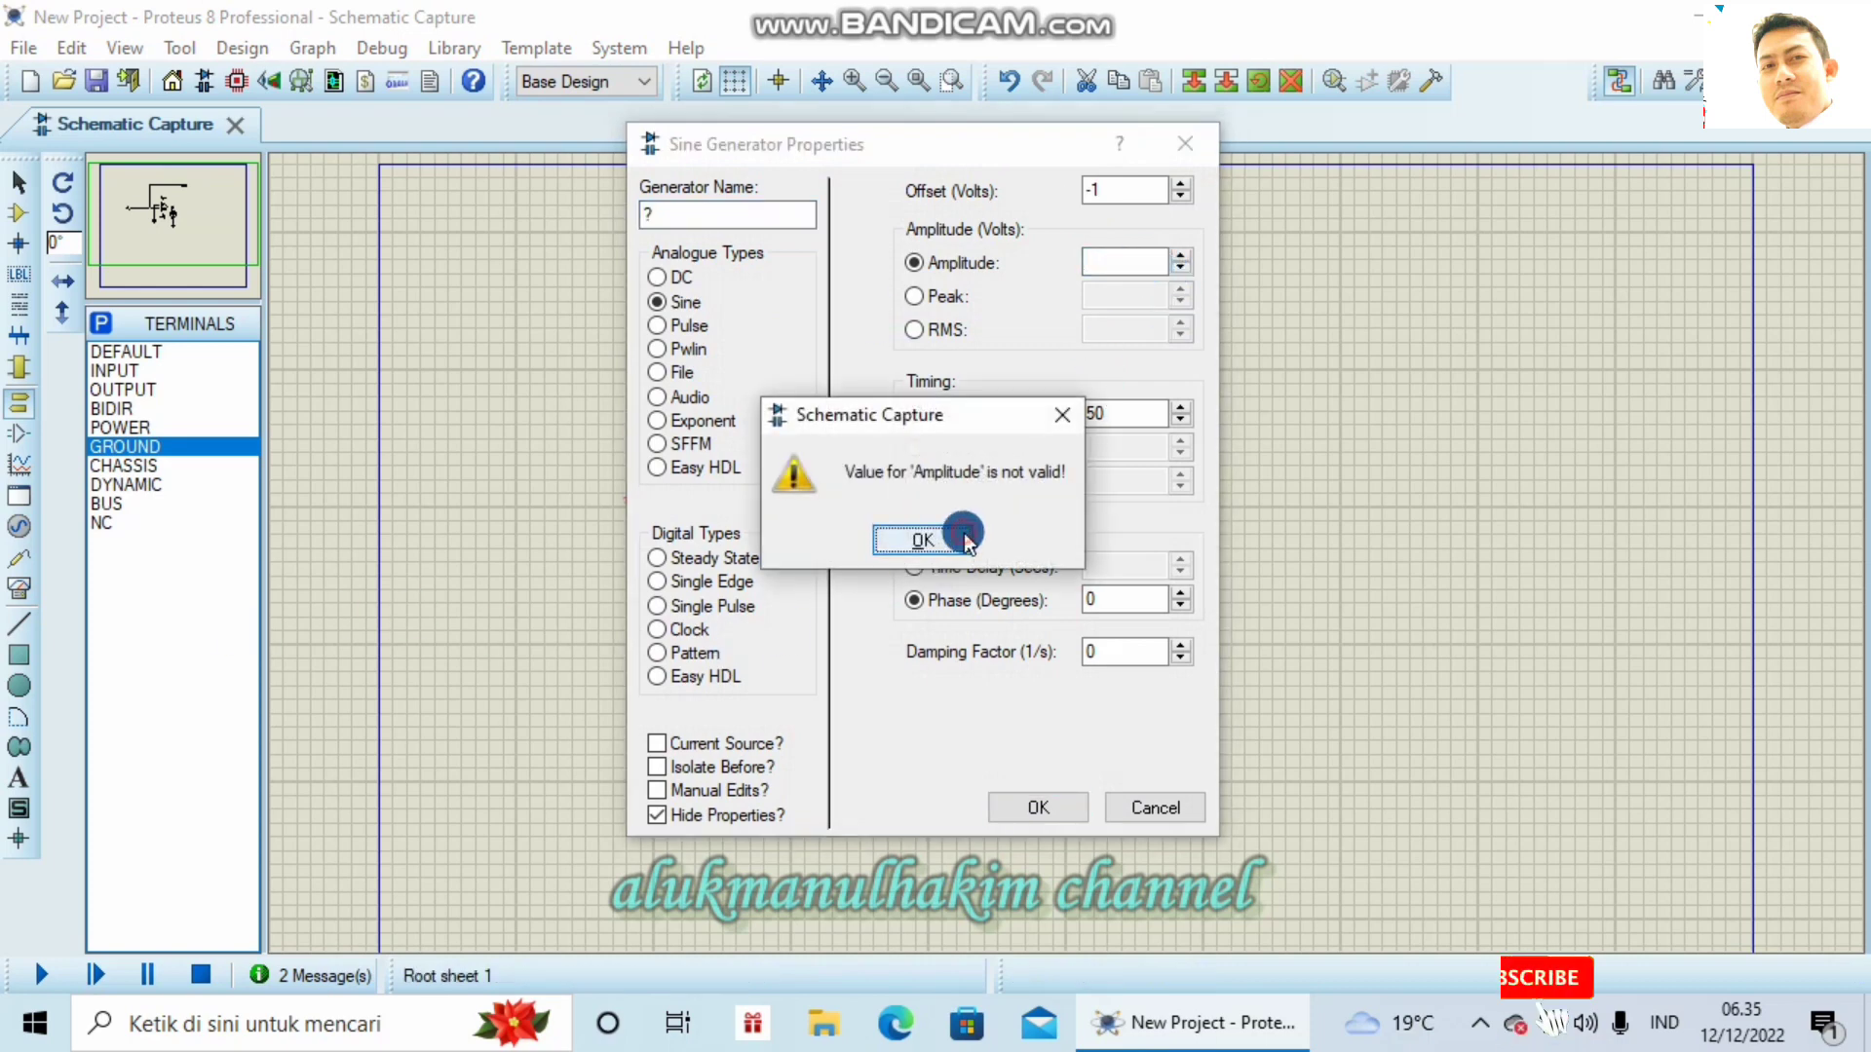
{"action": "left_click", "coordinate": [1156, 809]}
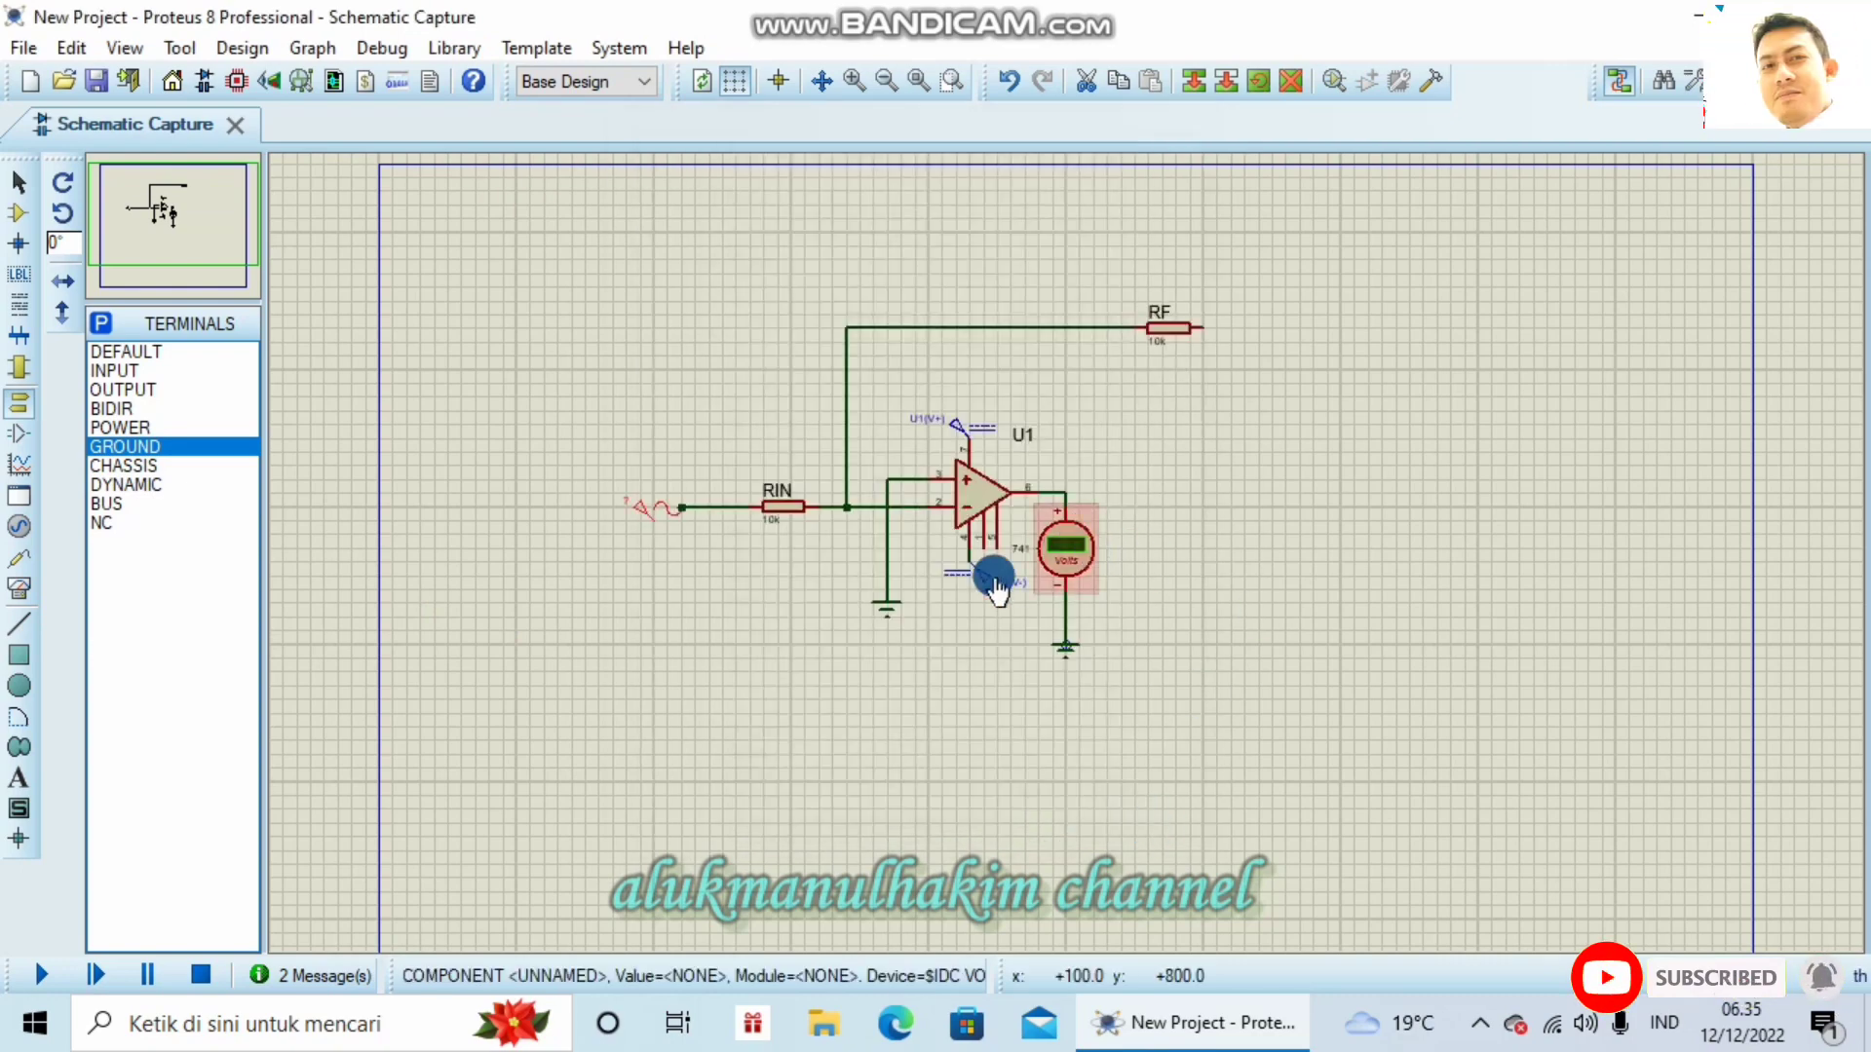
Step: Examine the display range options in the DC voltmeter's properties, keeping Volts
{"action": "double_click", "coordinate": [1062, 582]}
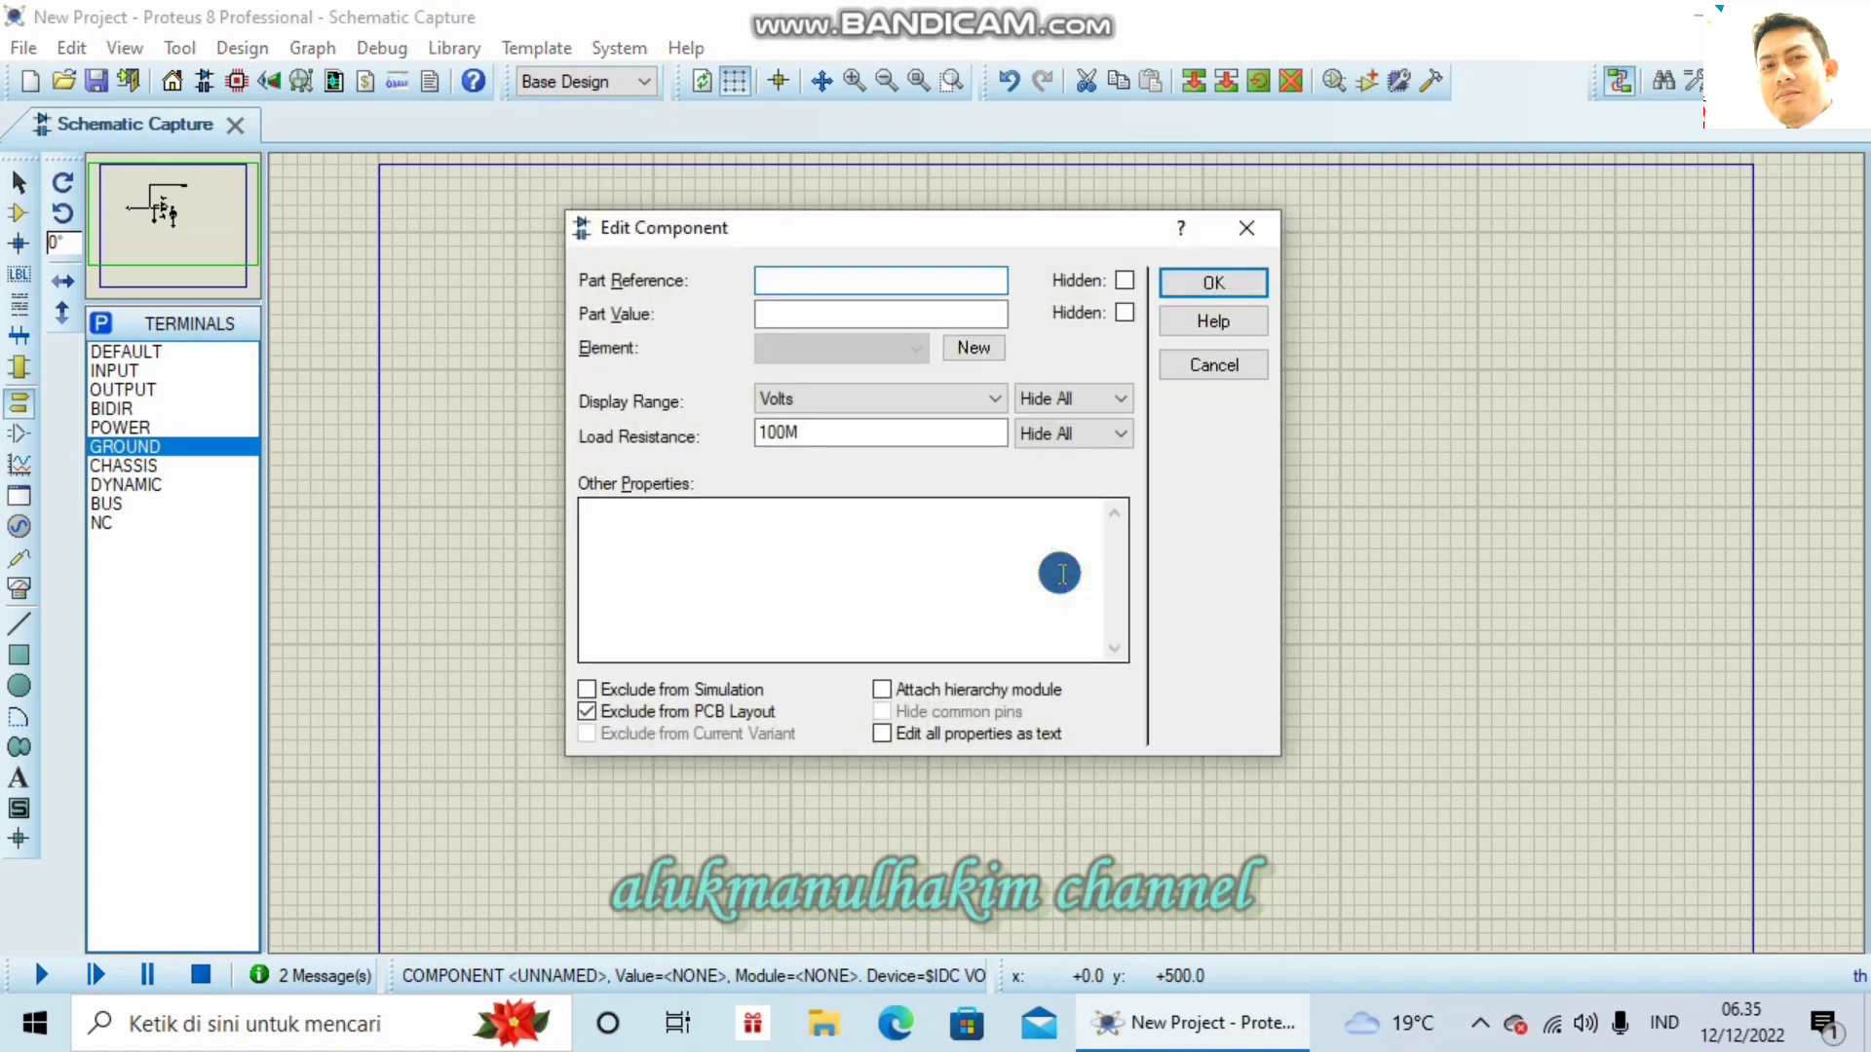
{"action": "left_click", "coordinate": [996, 399]}
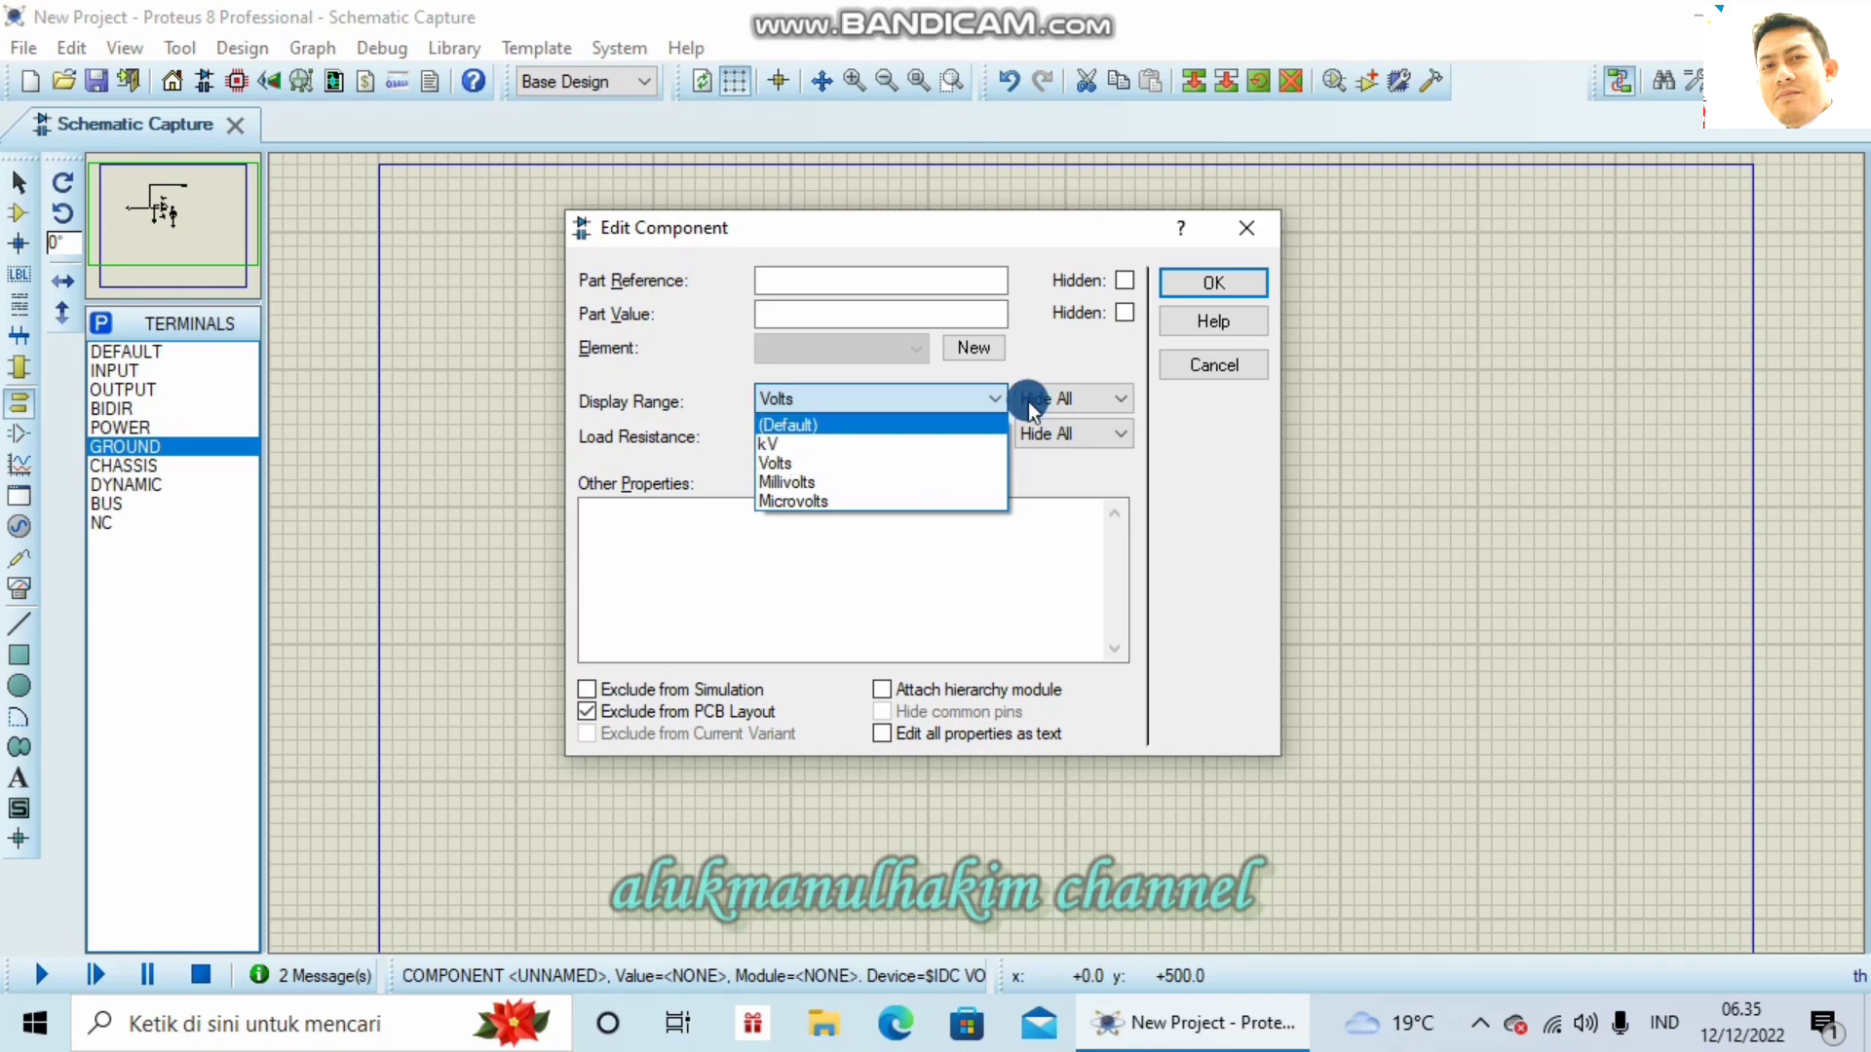
{"action": "left_click", "coordinate": [1209, 282]}
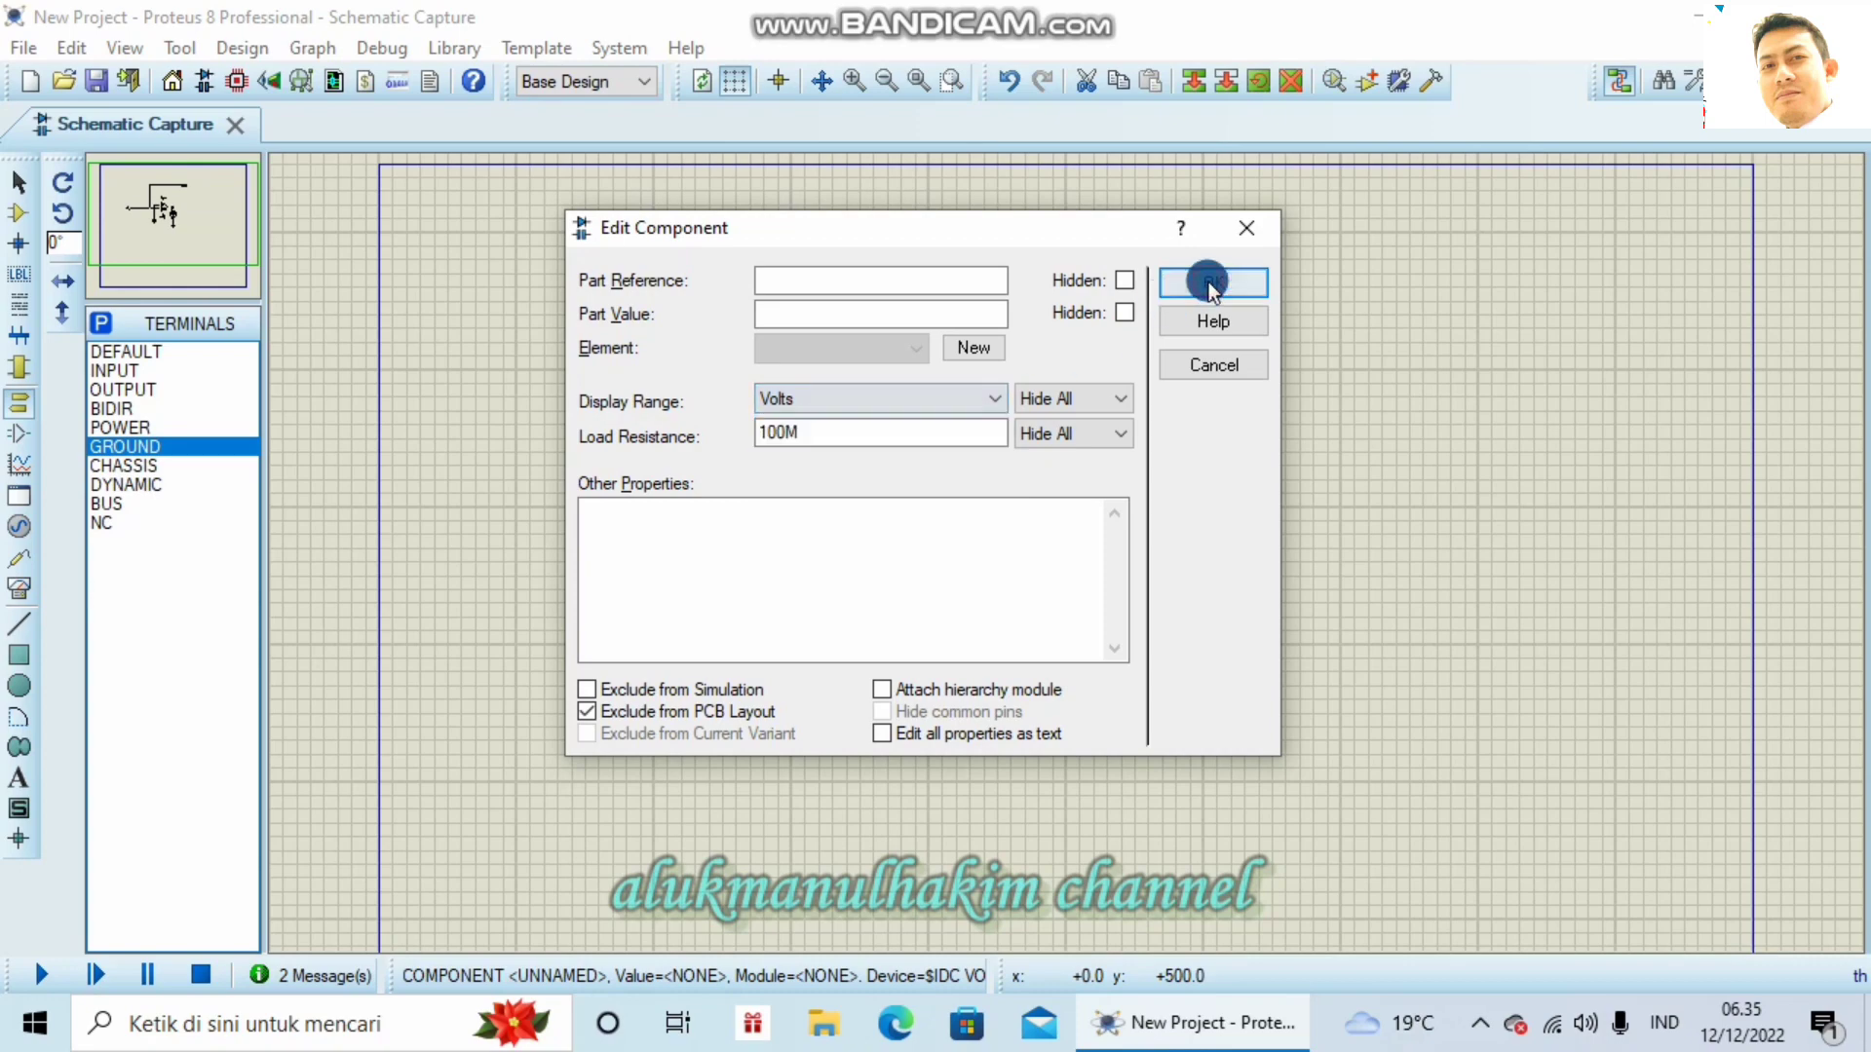
{"action": "left_click", "coordinate": [1250, 220]}
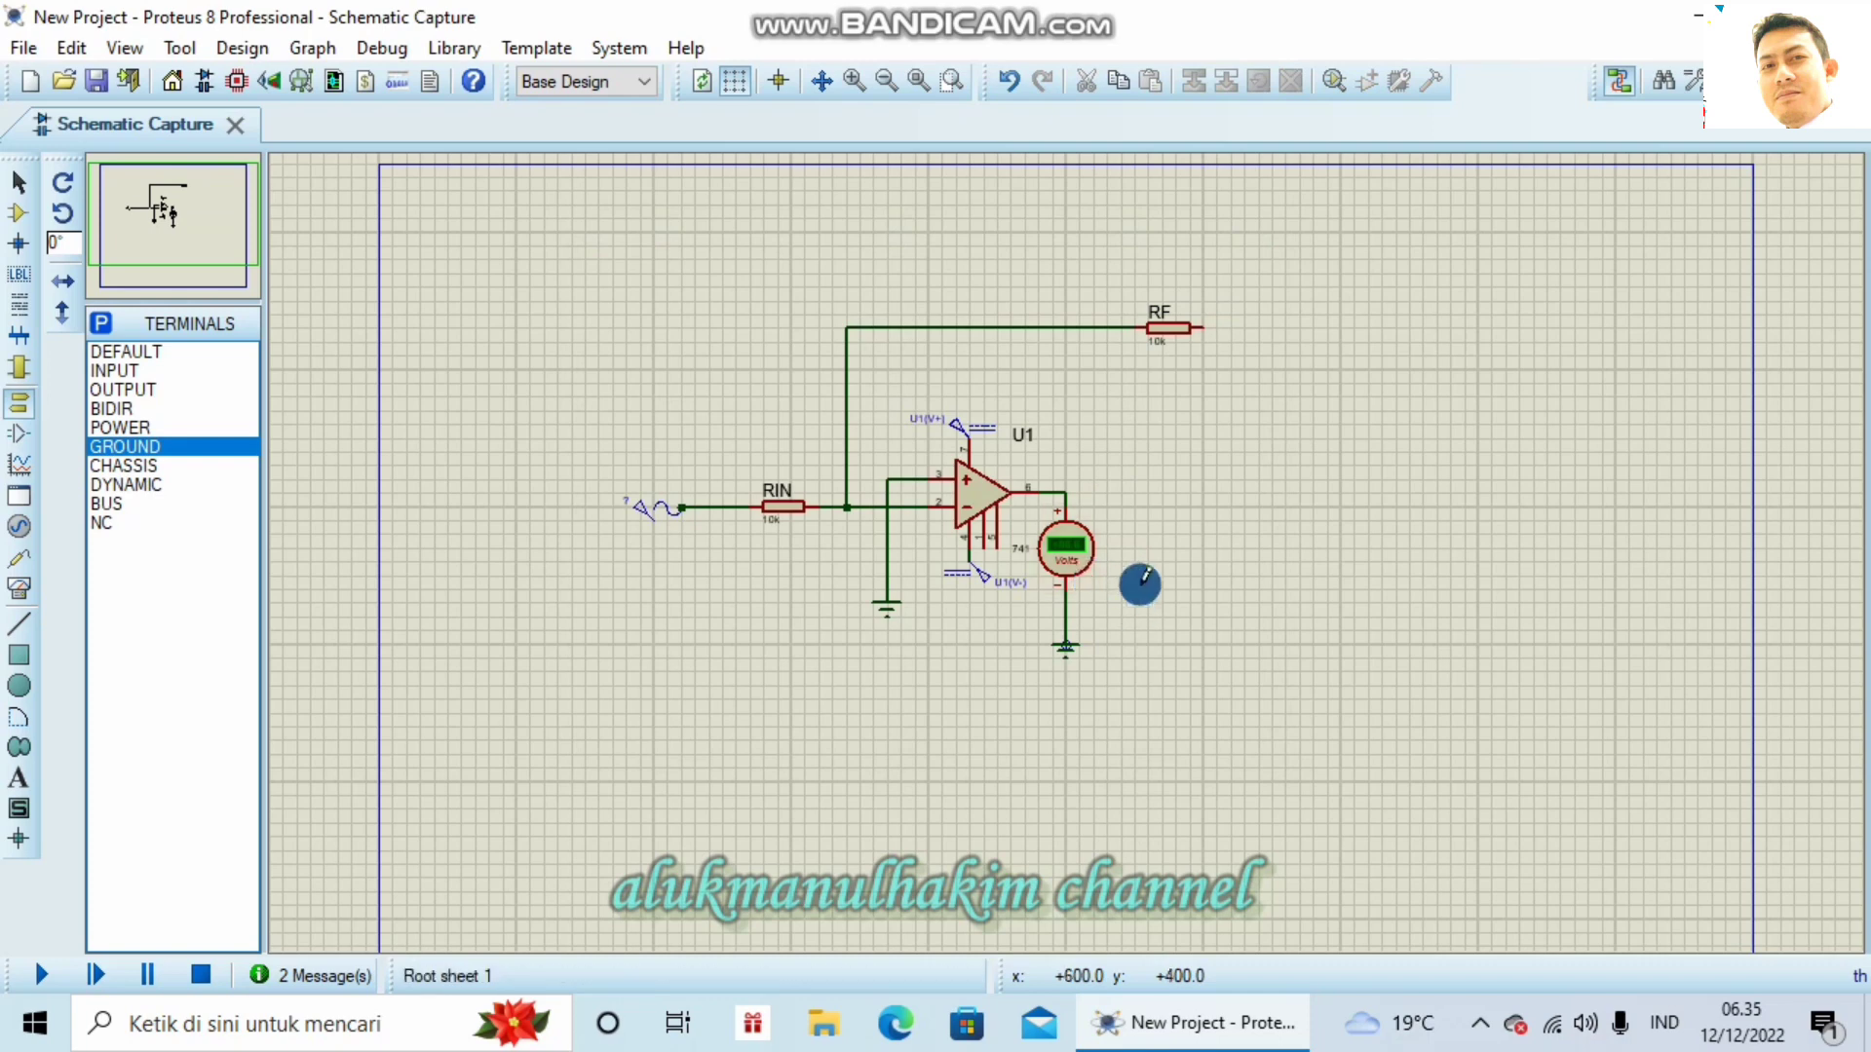
Step: Delete the DC voltmeter on the op-amp output together with its connecting wires, keeping the ground terminal below it
{"action": "left_click_drag", "start_coordinate": [1117, 594], "coordinate": [1043, 504]}
{"action": "key", "text": "Delete"}
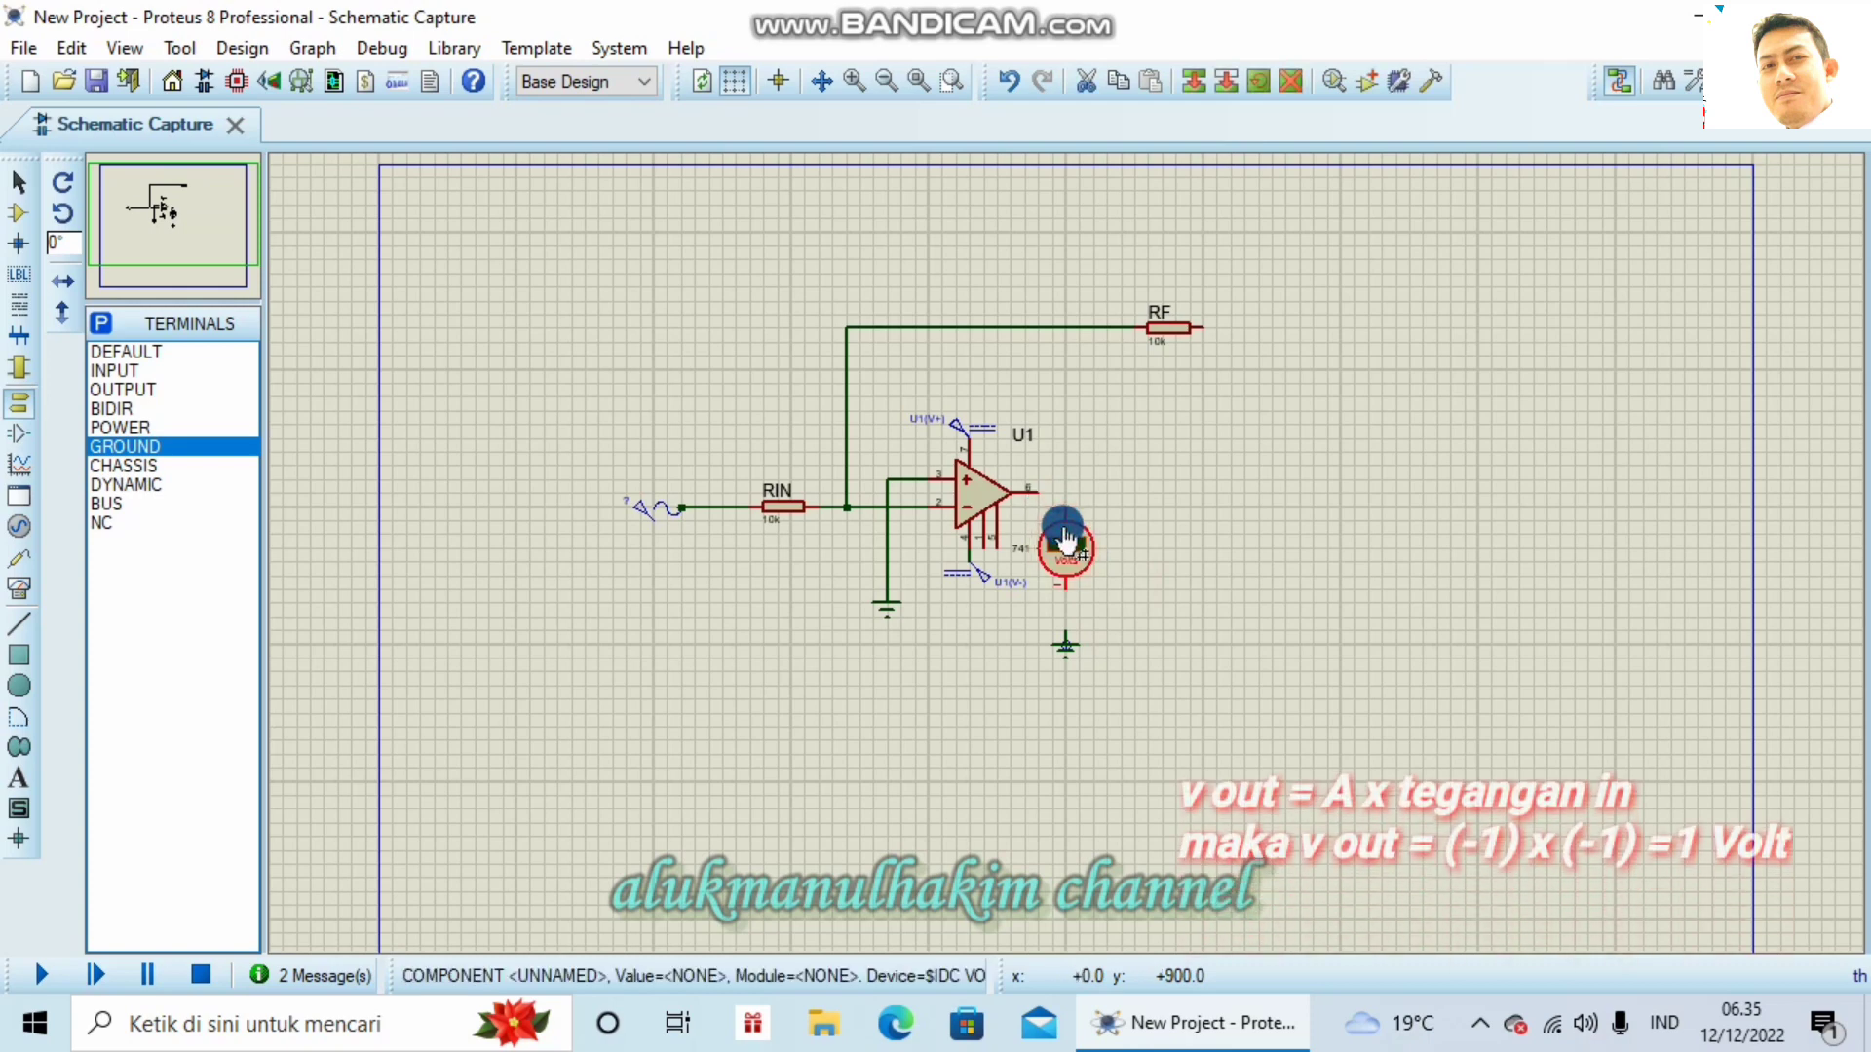
{"action": "key", "text": "Delete"}
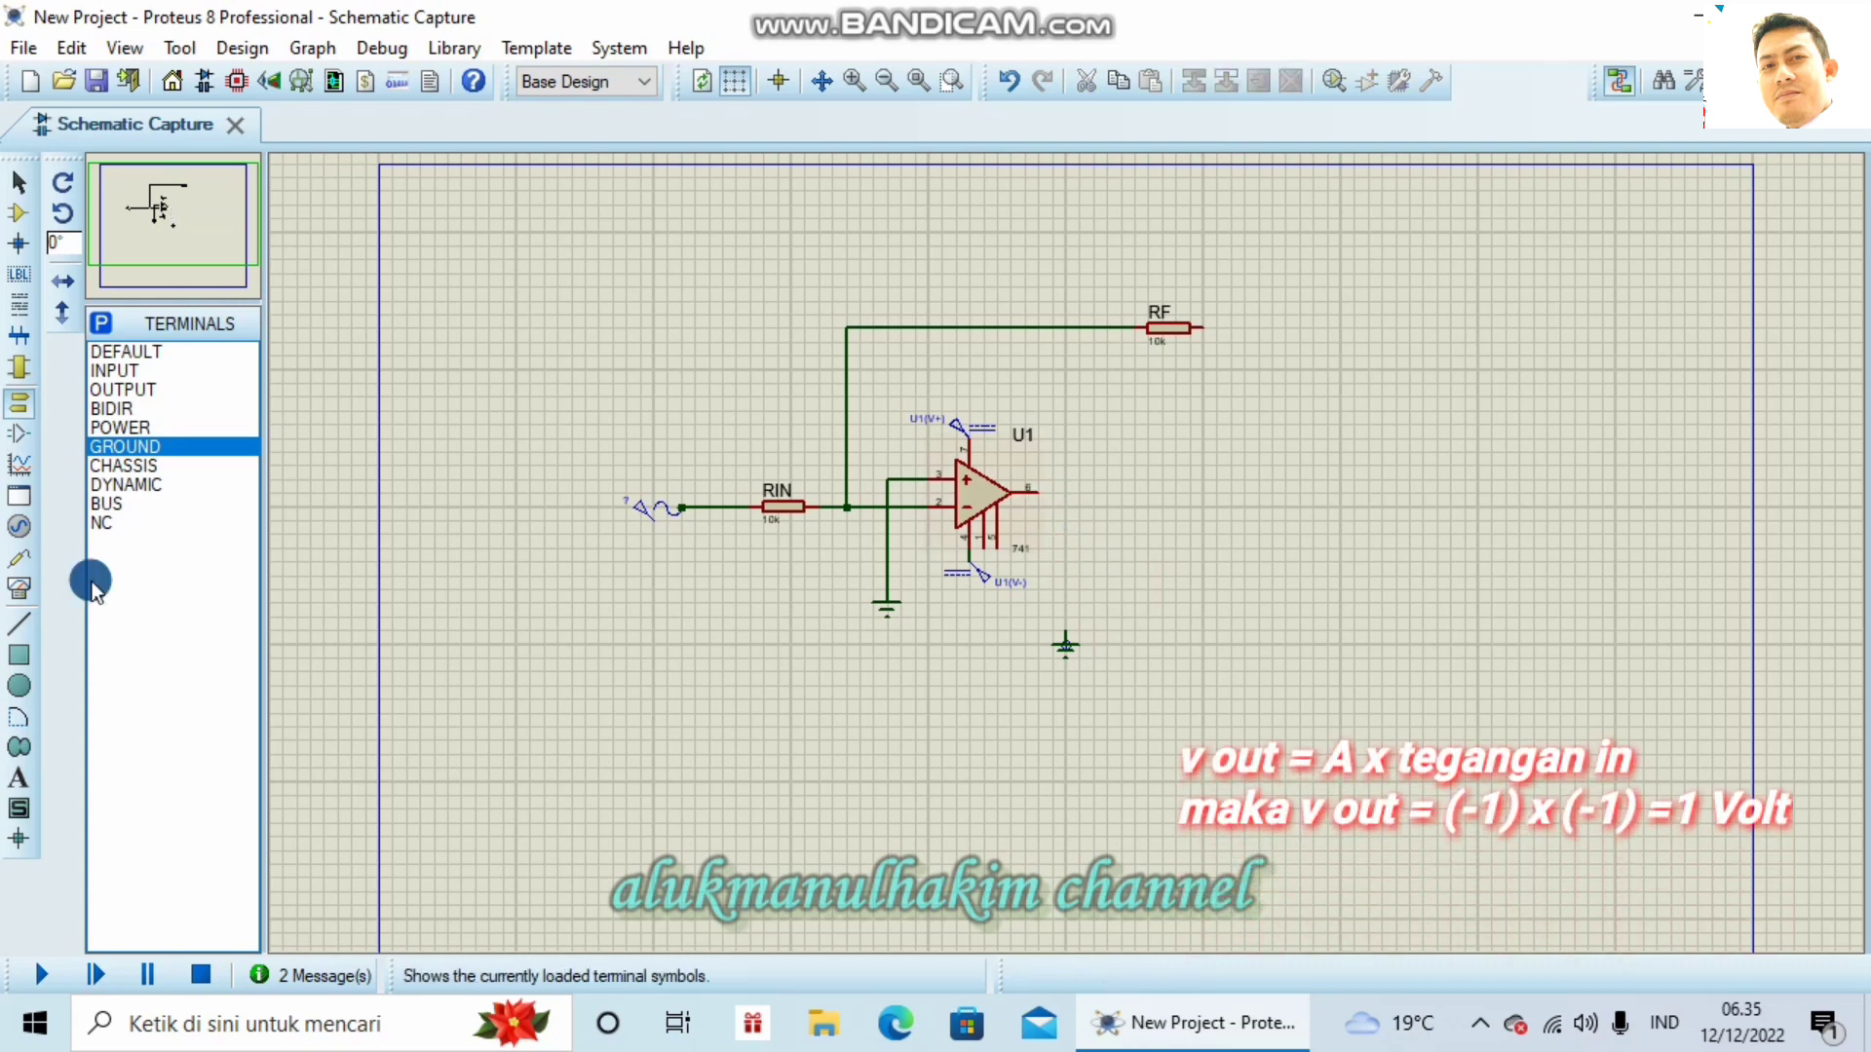
Step: Place an AC voltmeter directly on the ground terminal below the output and wire its positive terminal to the op-amp's output pin
{"action": "left_click", "coordinate": [33, 522]}
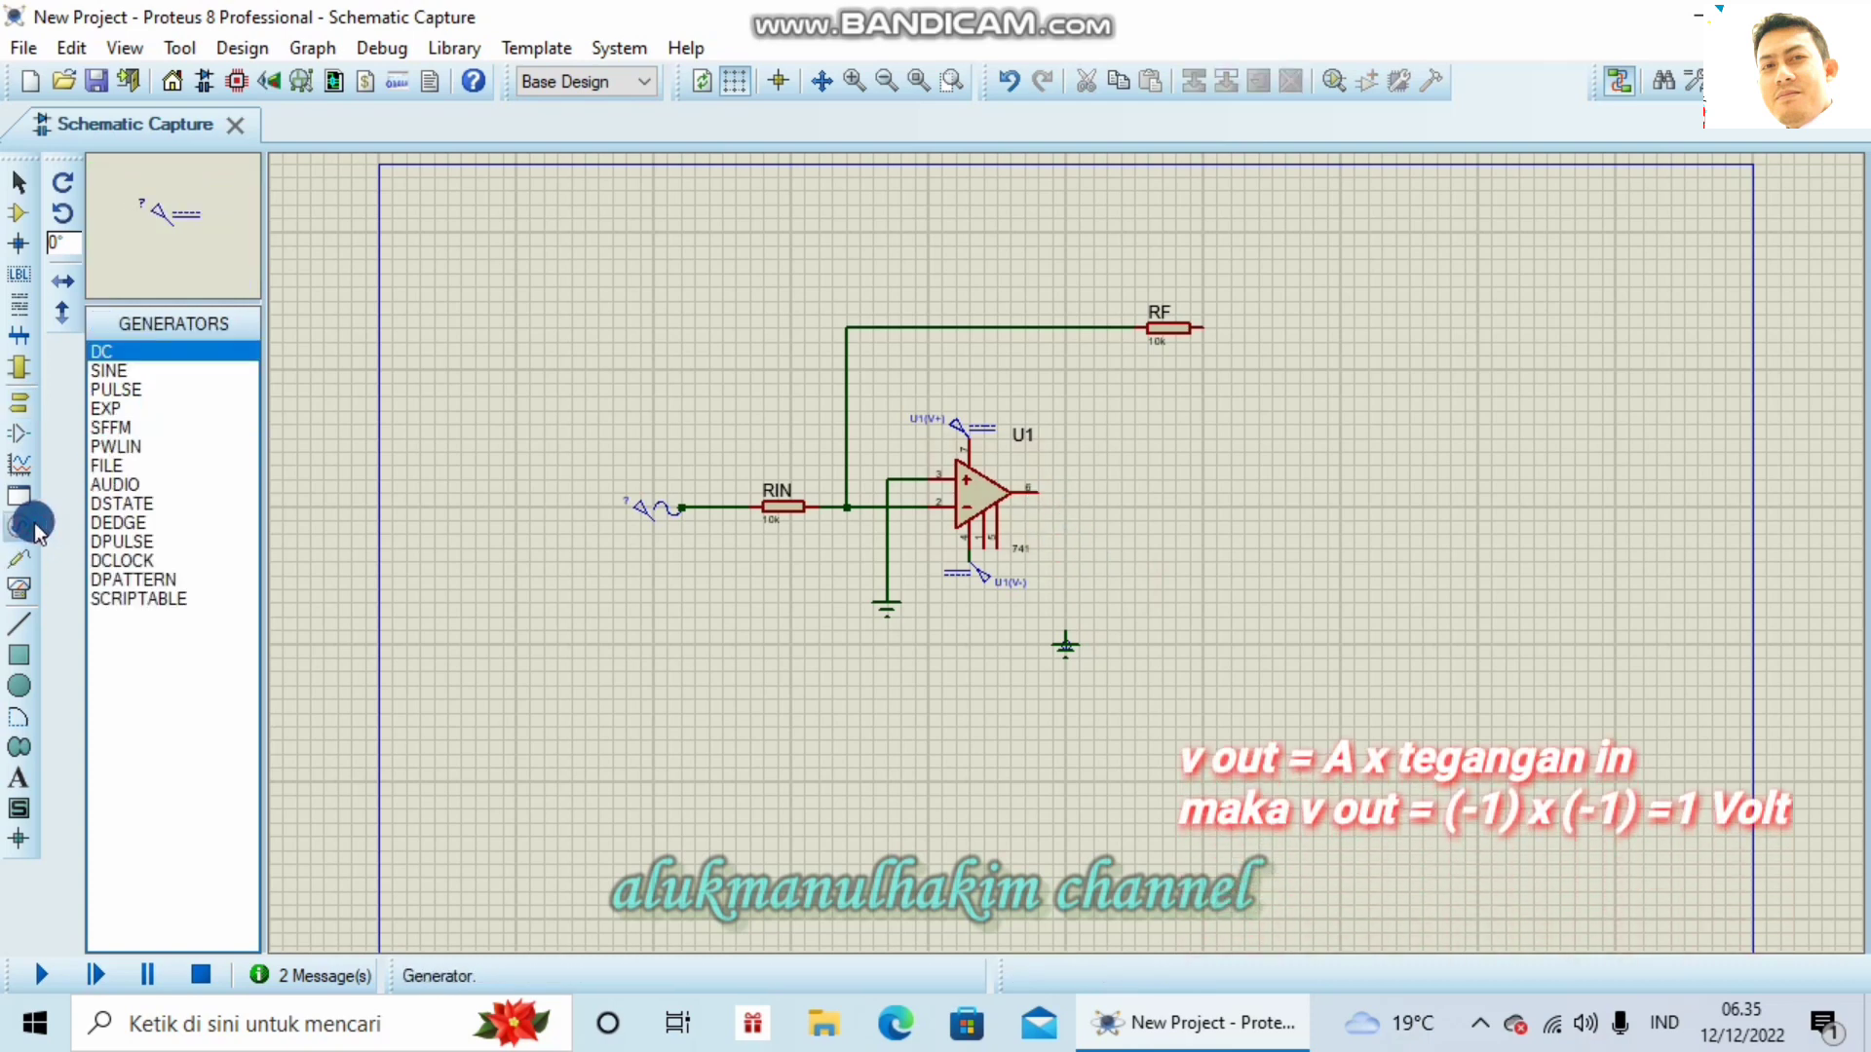
{"action": "left_click", "coordinate": [18, 592]}
{"action": "left_click", "coordinate": [121, 505]}
{"action": "left_click", "coordinate": [142, 541]}
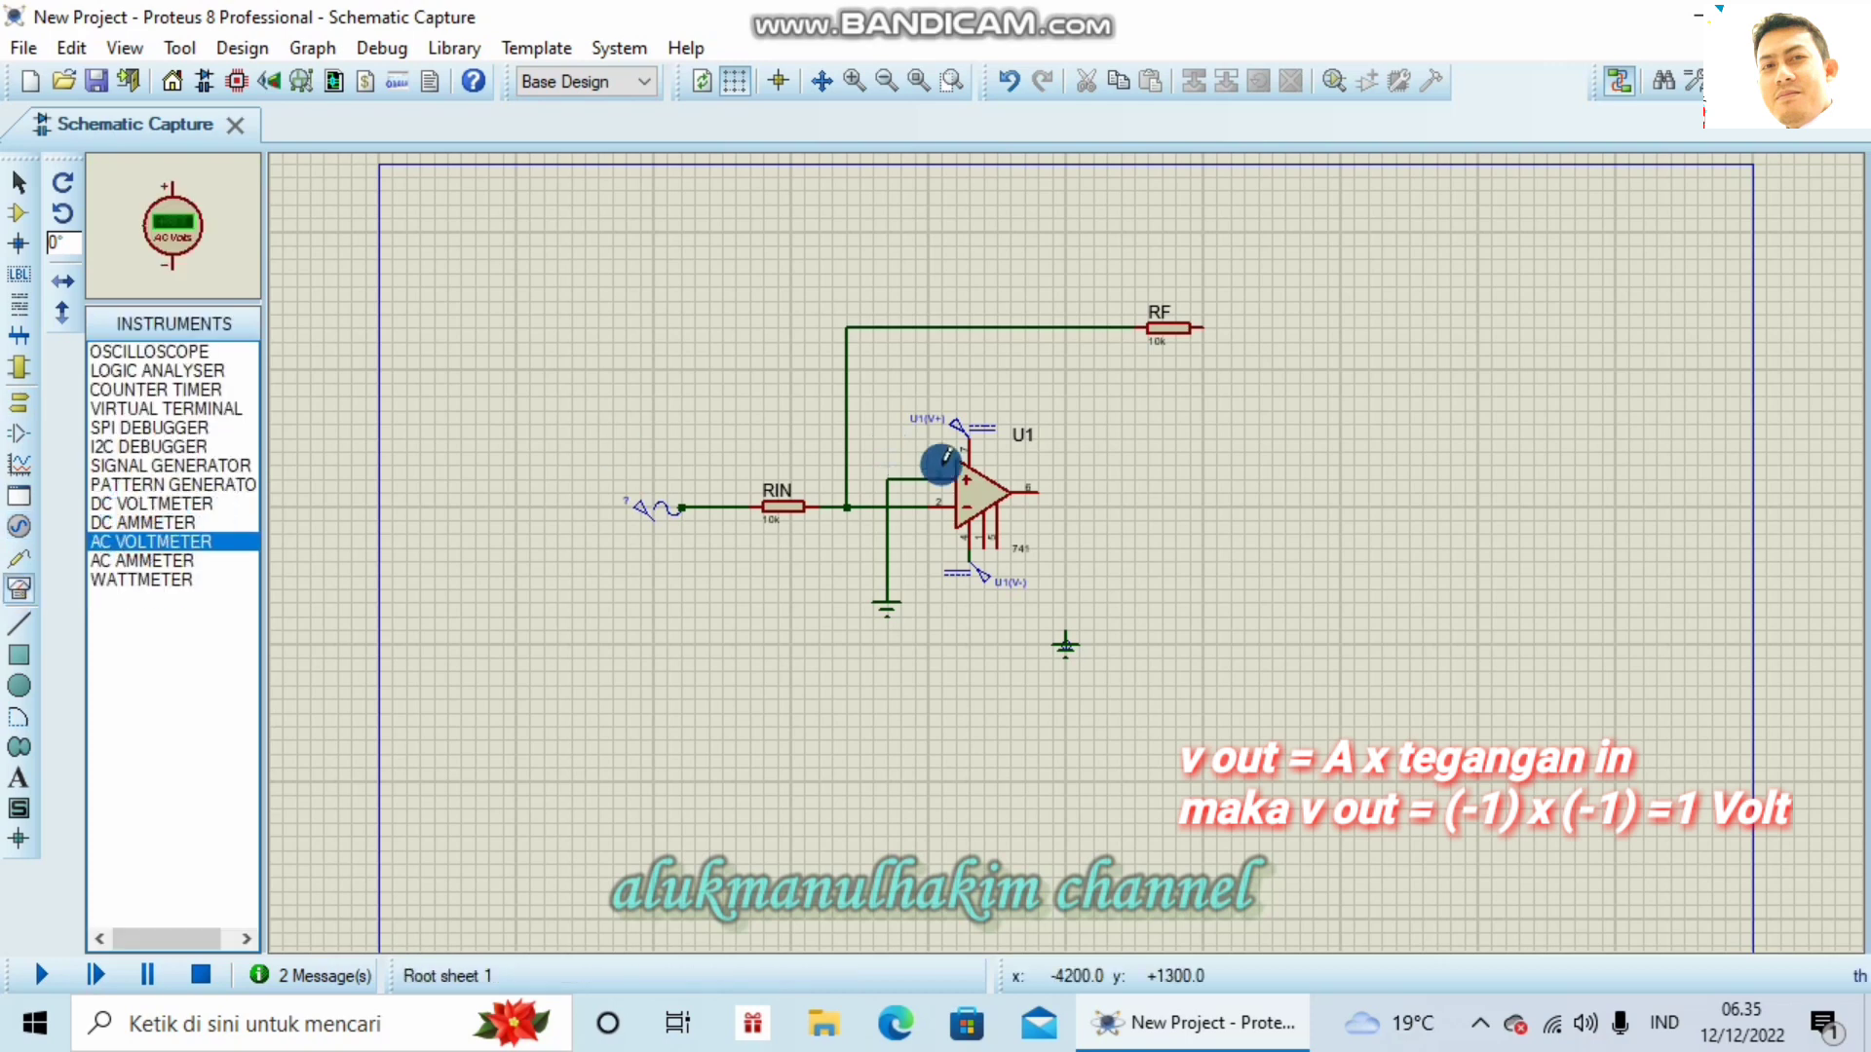
{"action": "left_click", "coordinate": [1081, 523]}
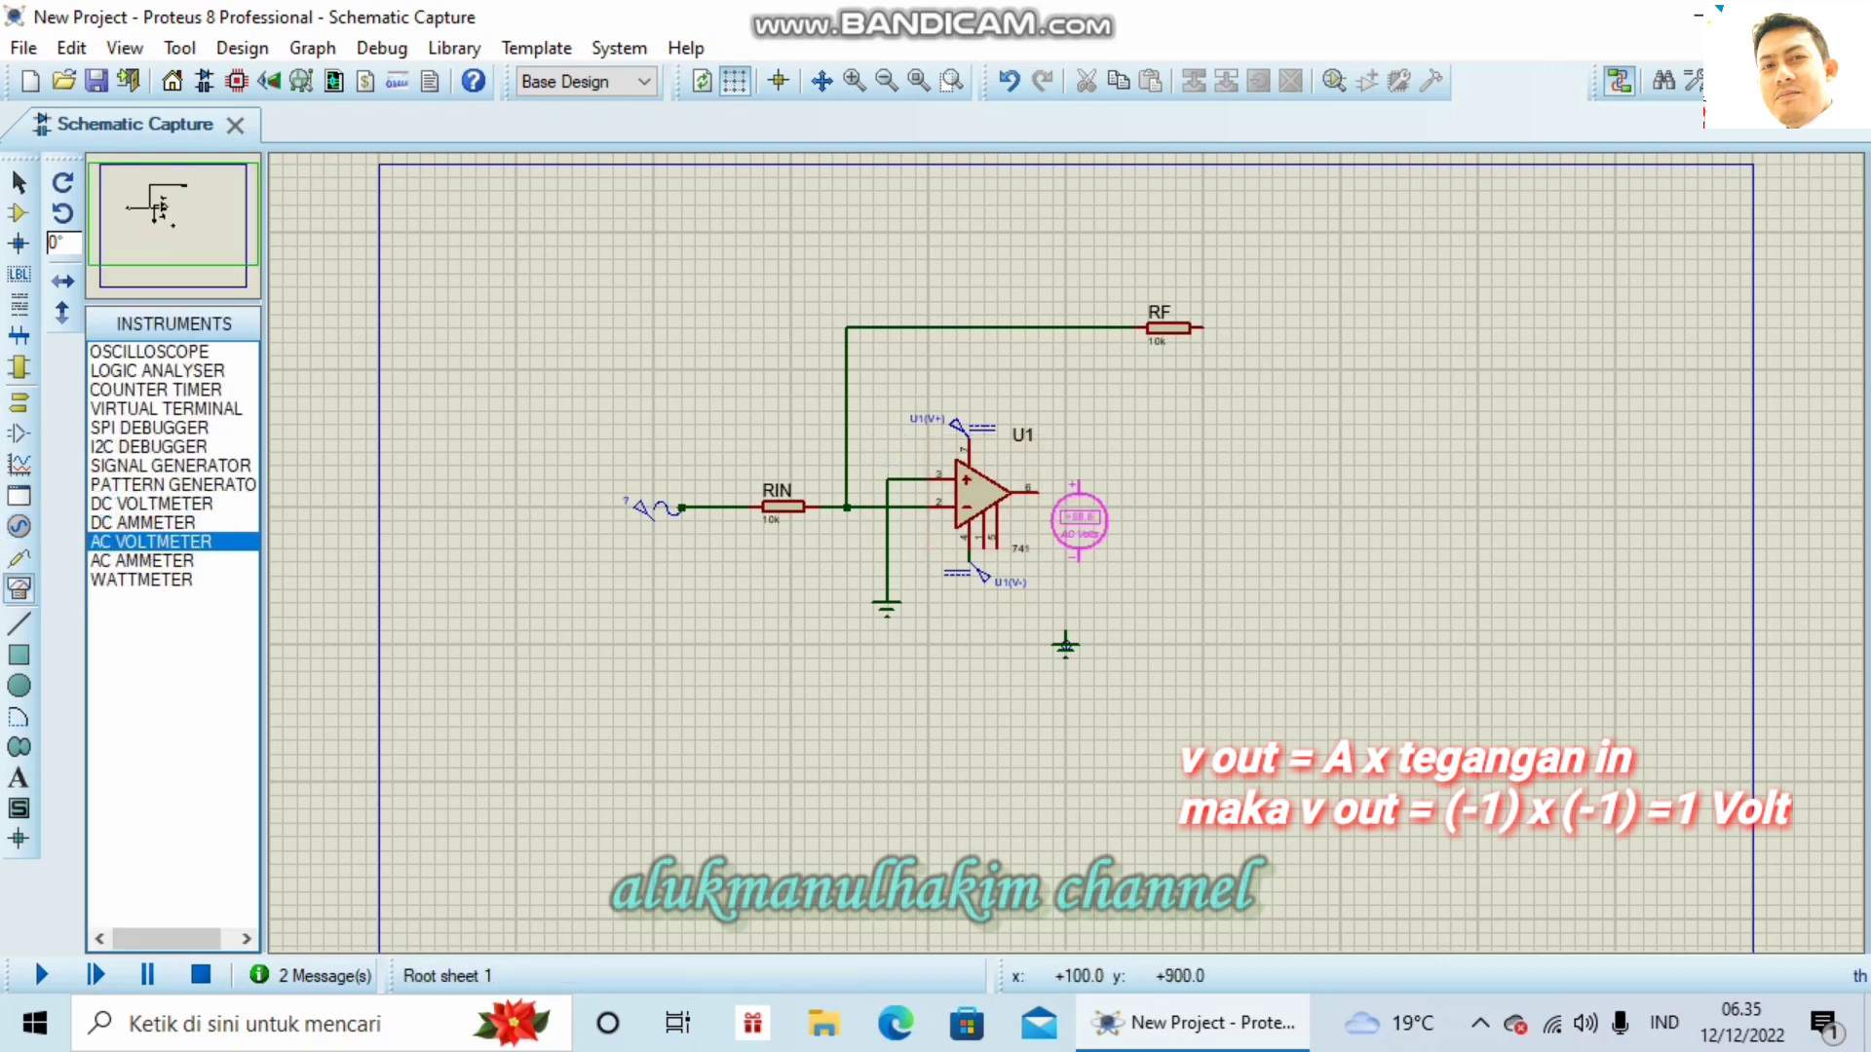
{"action": "left_click", "coordinate": [1066, 589]}
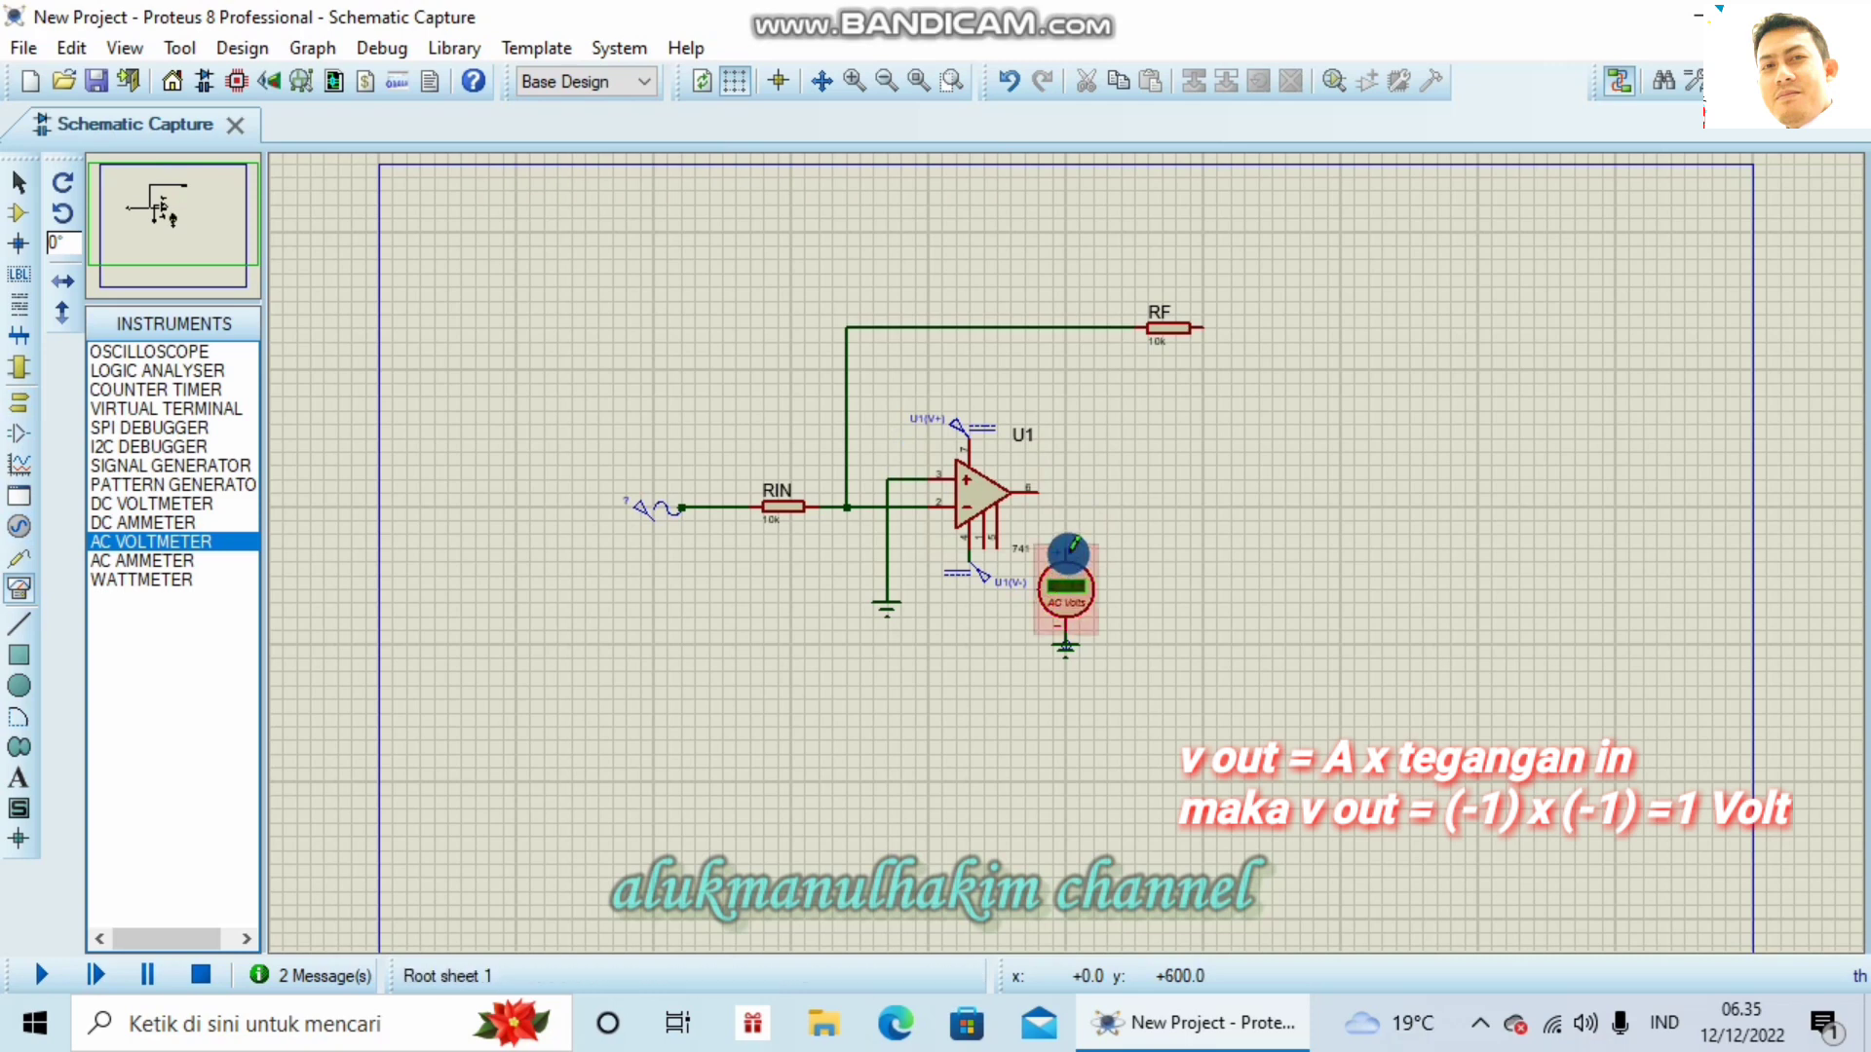
{"action": "left_click", "coordinate": [1069, 548]}
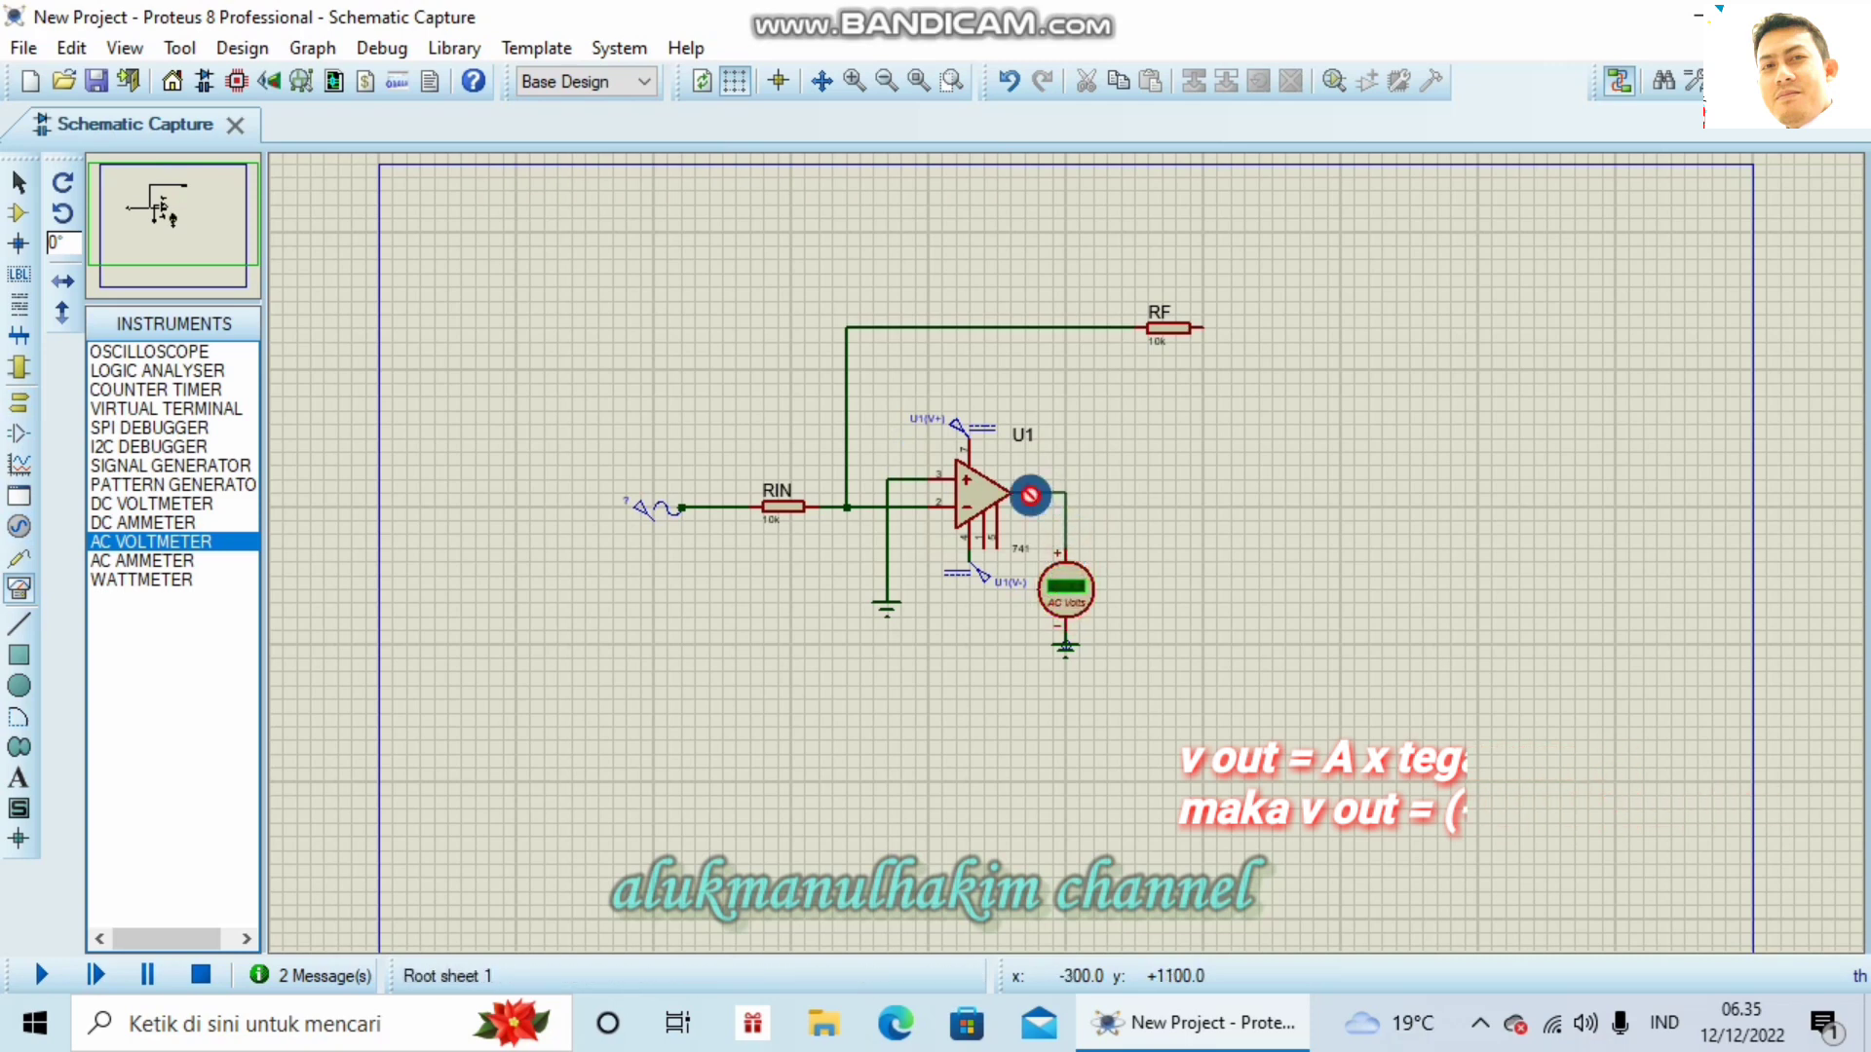
{"action": "left_click", "coordinate": [1036, 490]}
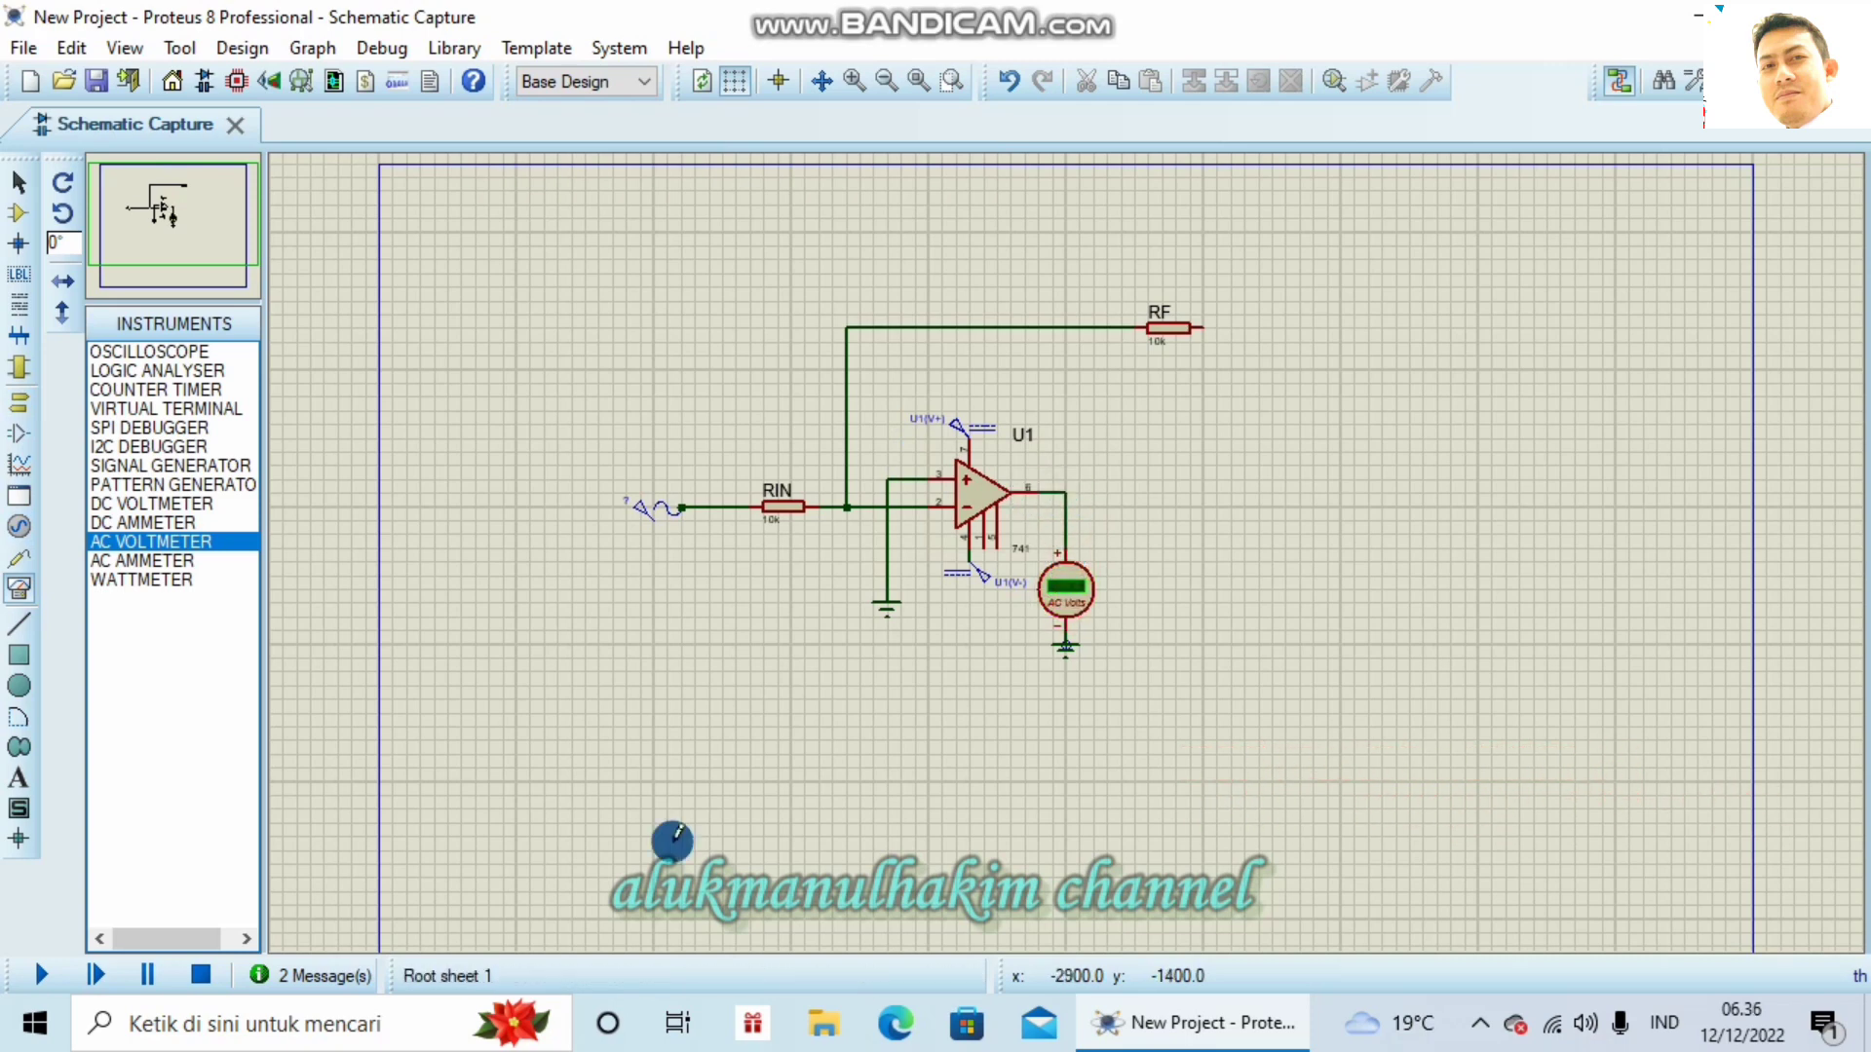
Step: Test the AC voltmeter with a short simulation run, and wire the op-amp output node to the free end of RF
{"action": "left_click", "coordinate": [32, 979]}
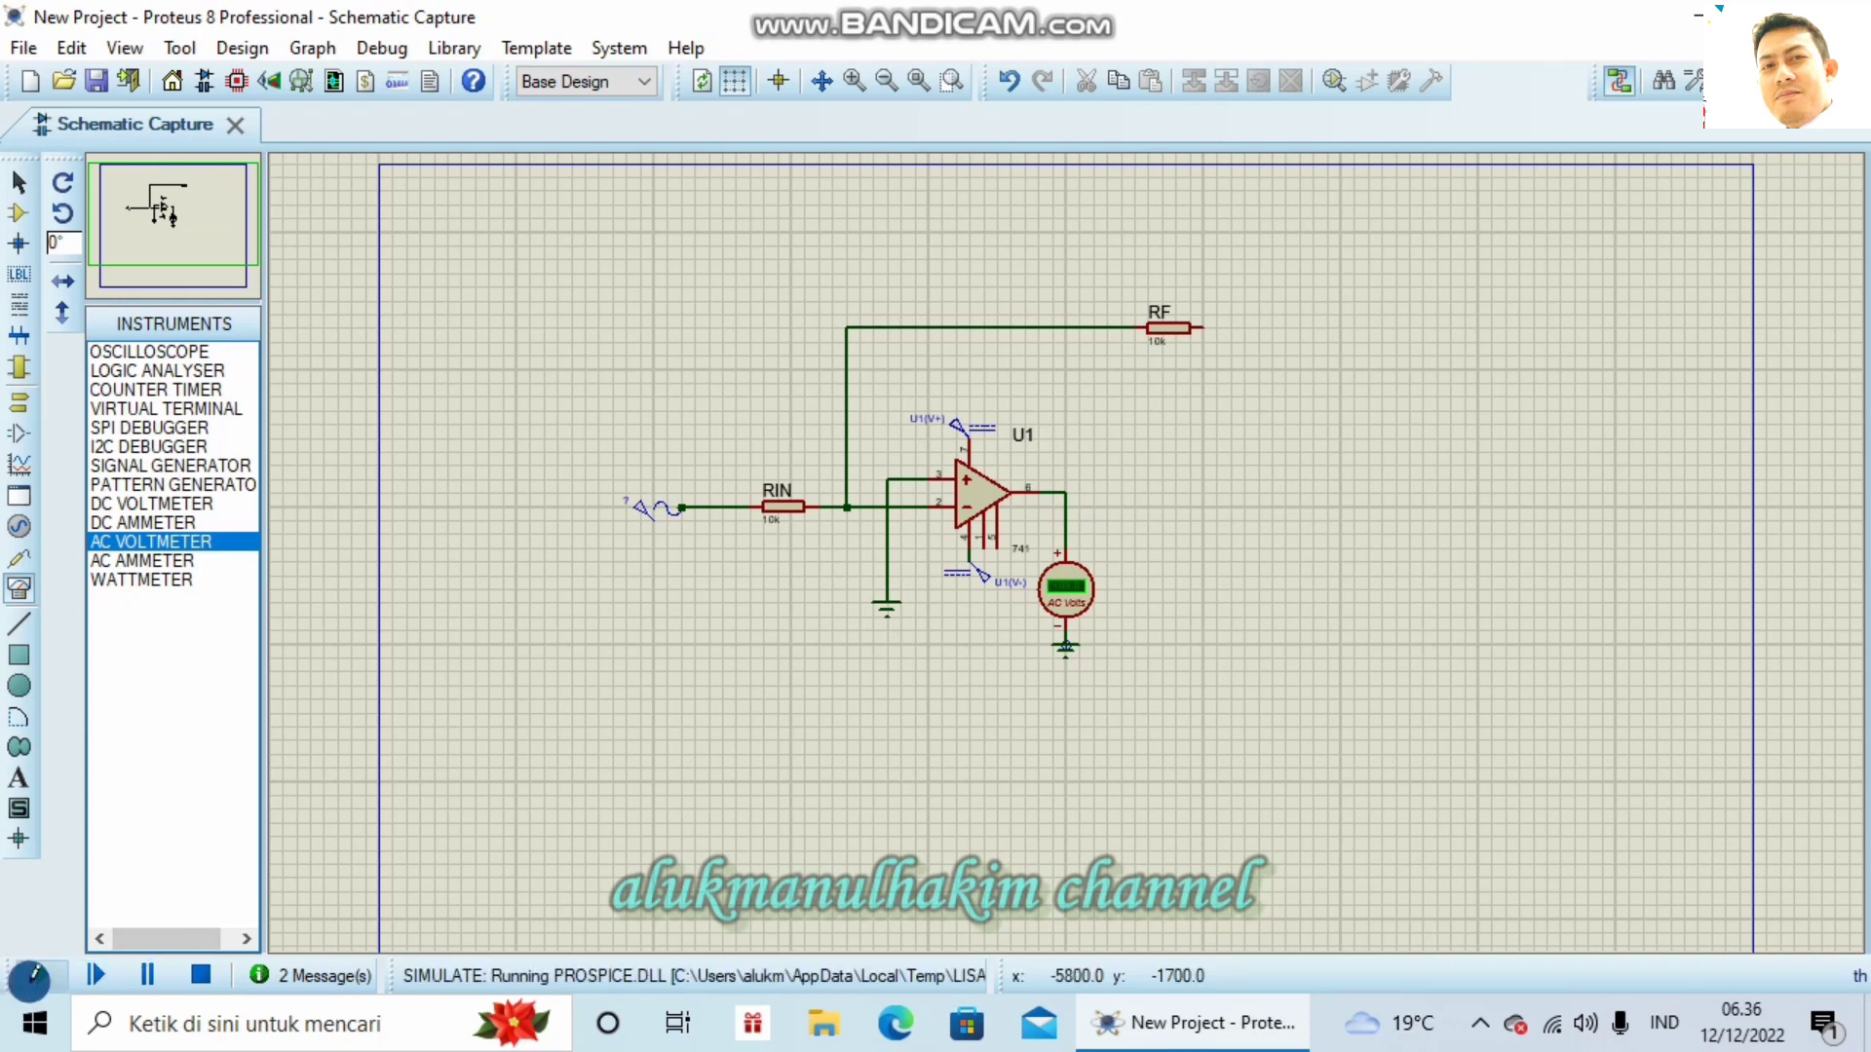
{"action": "left_click", "coordinate": [203, 975]}
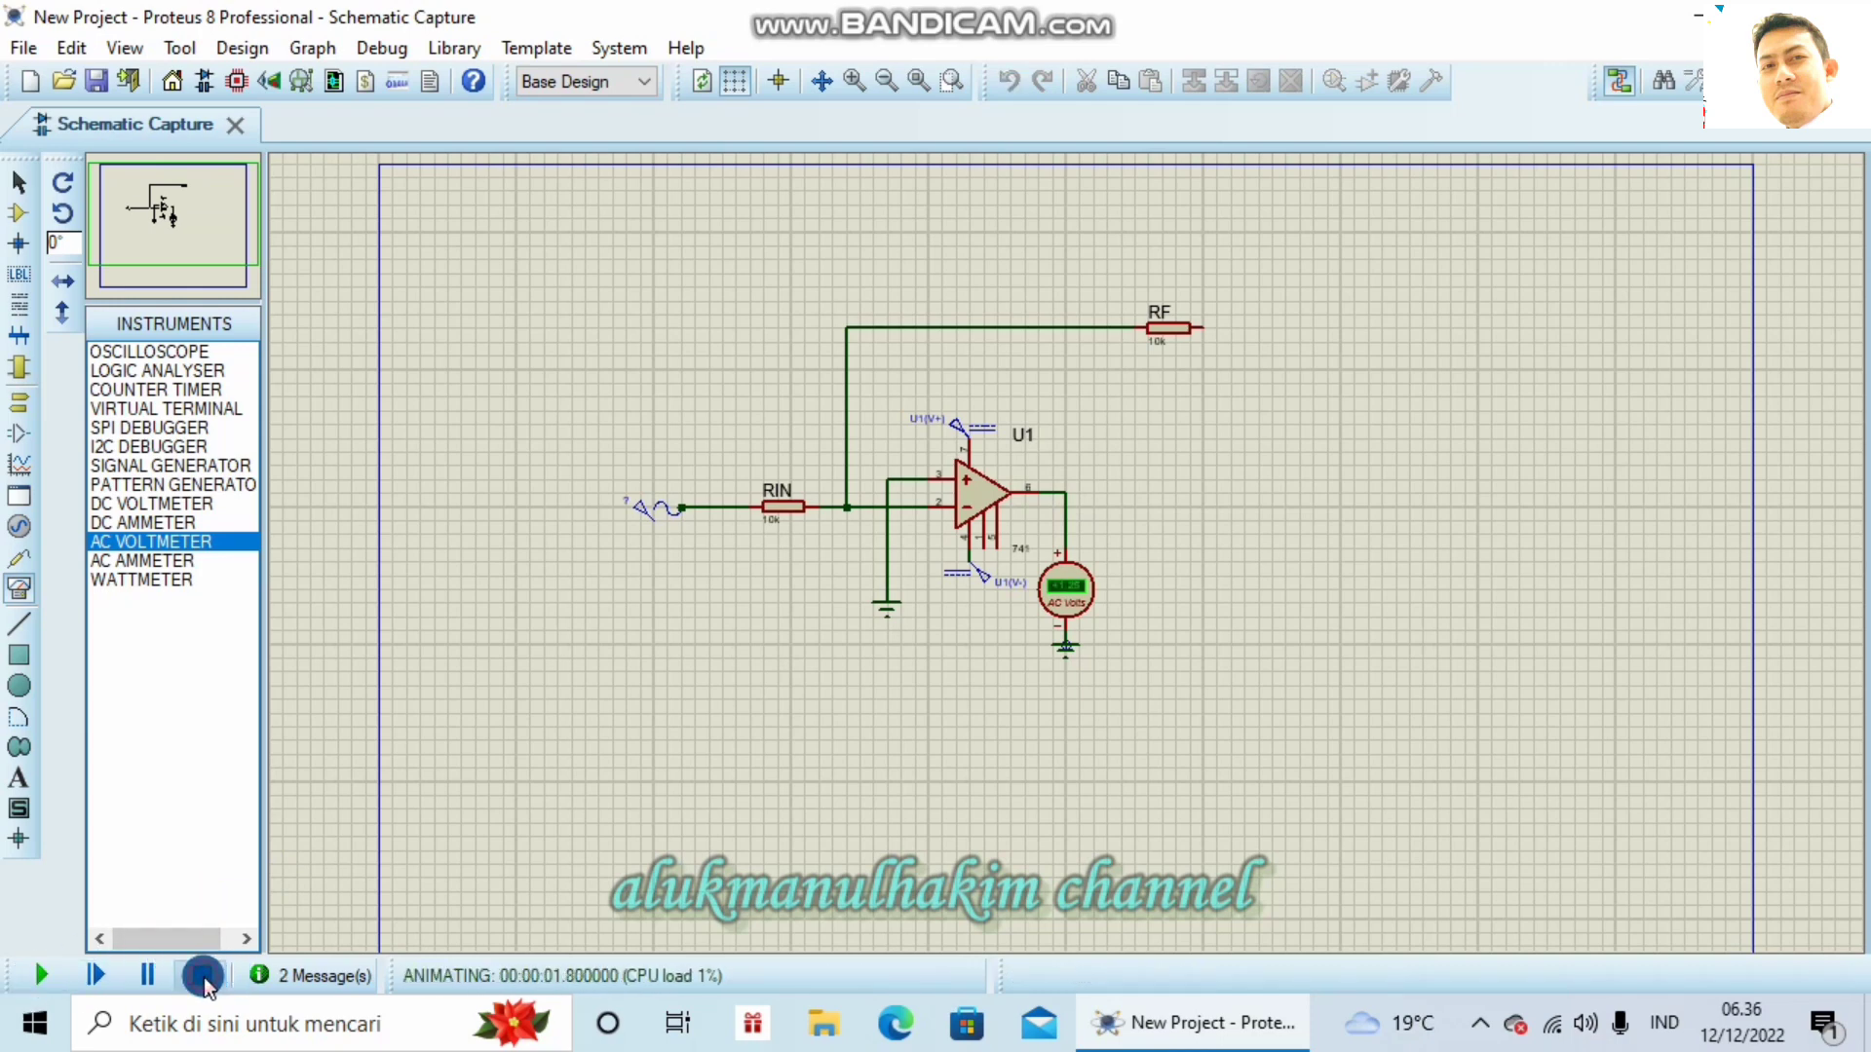
{"action": "left_click", "coordinate": [1068, 492]}
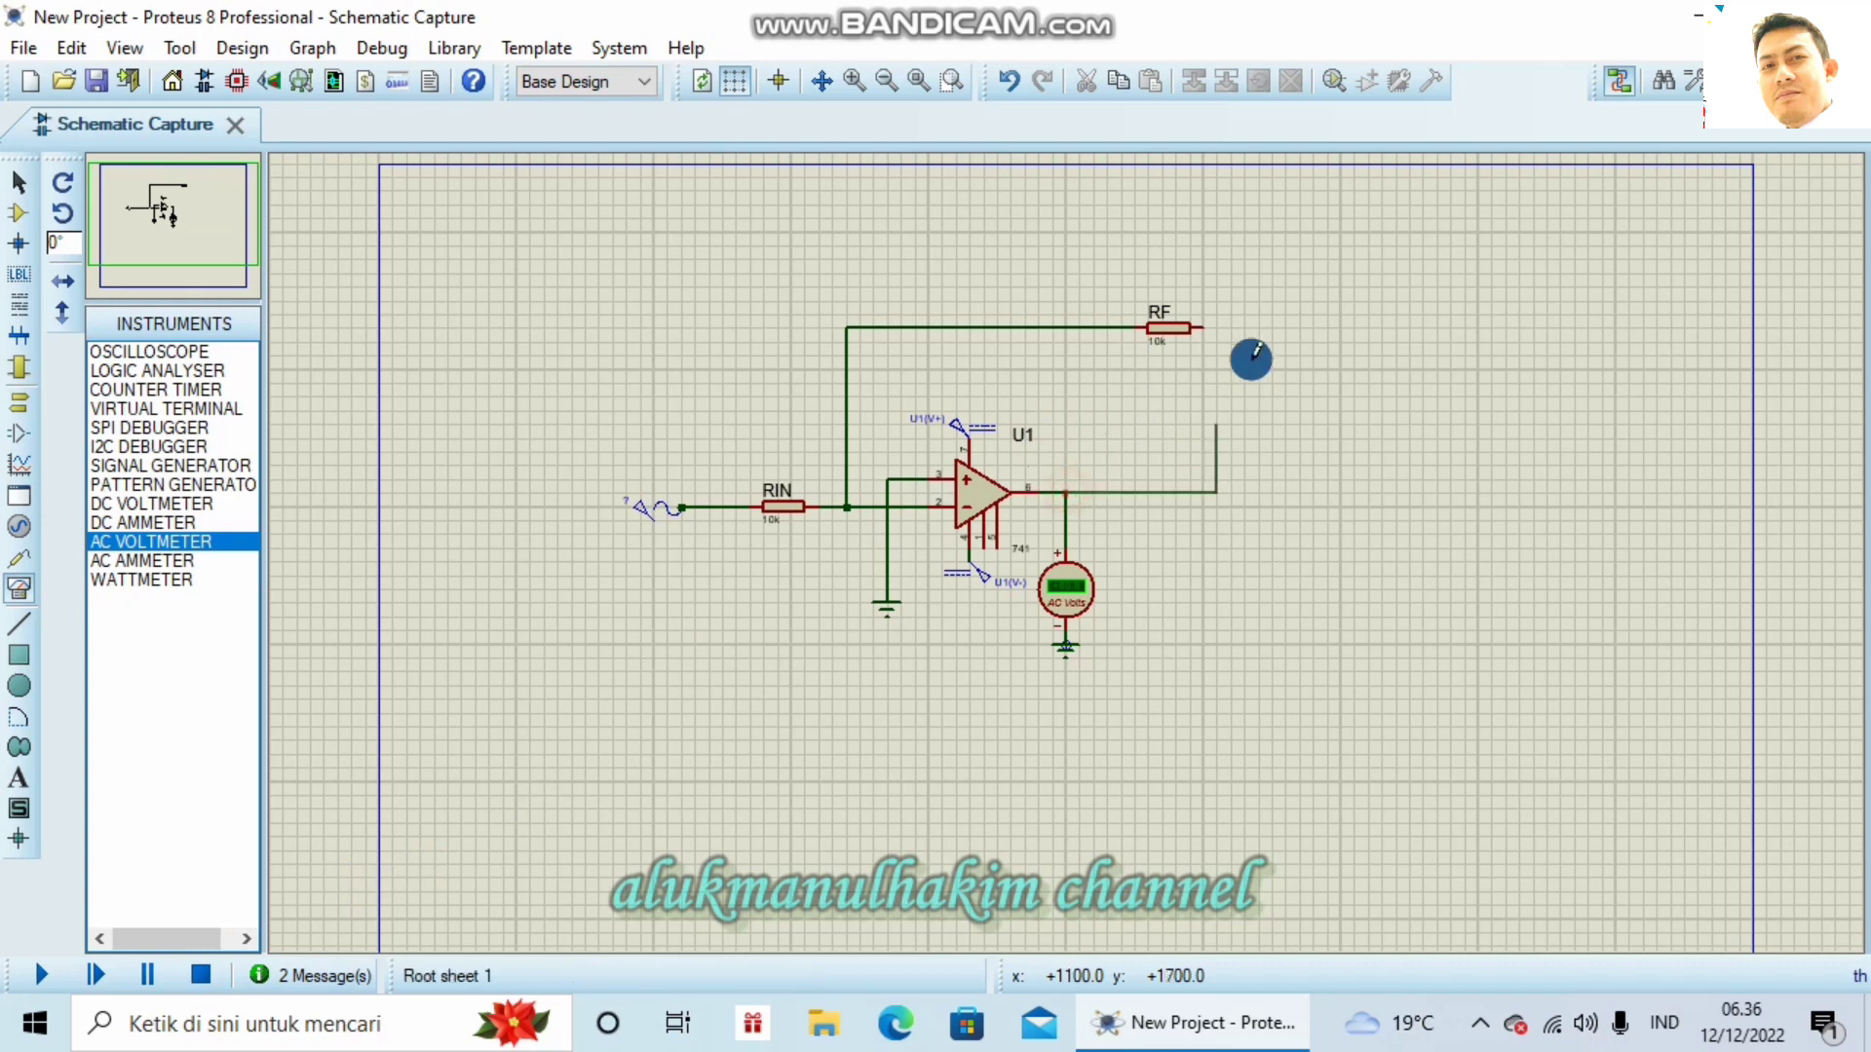
{"action": "left_click", "coordinate": [1203, 326]}
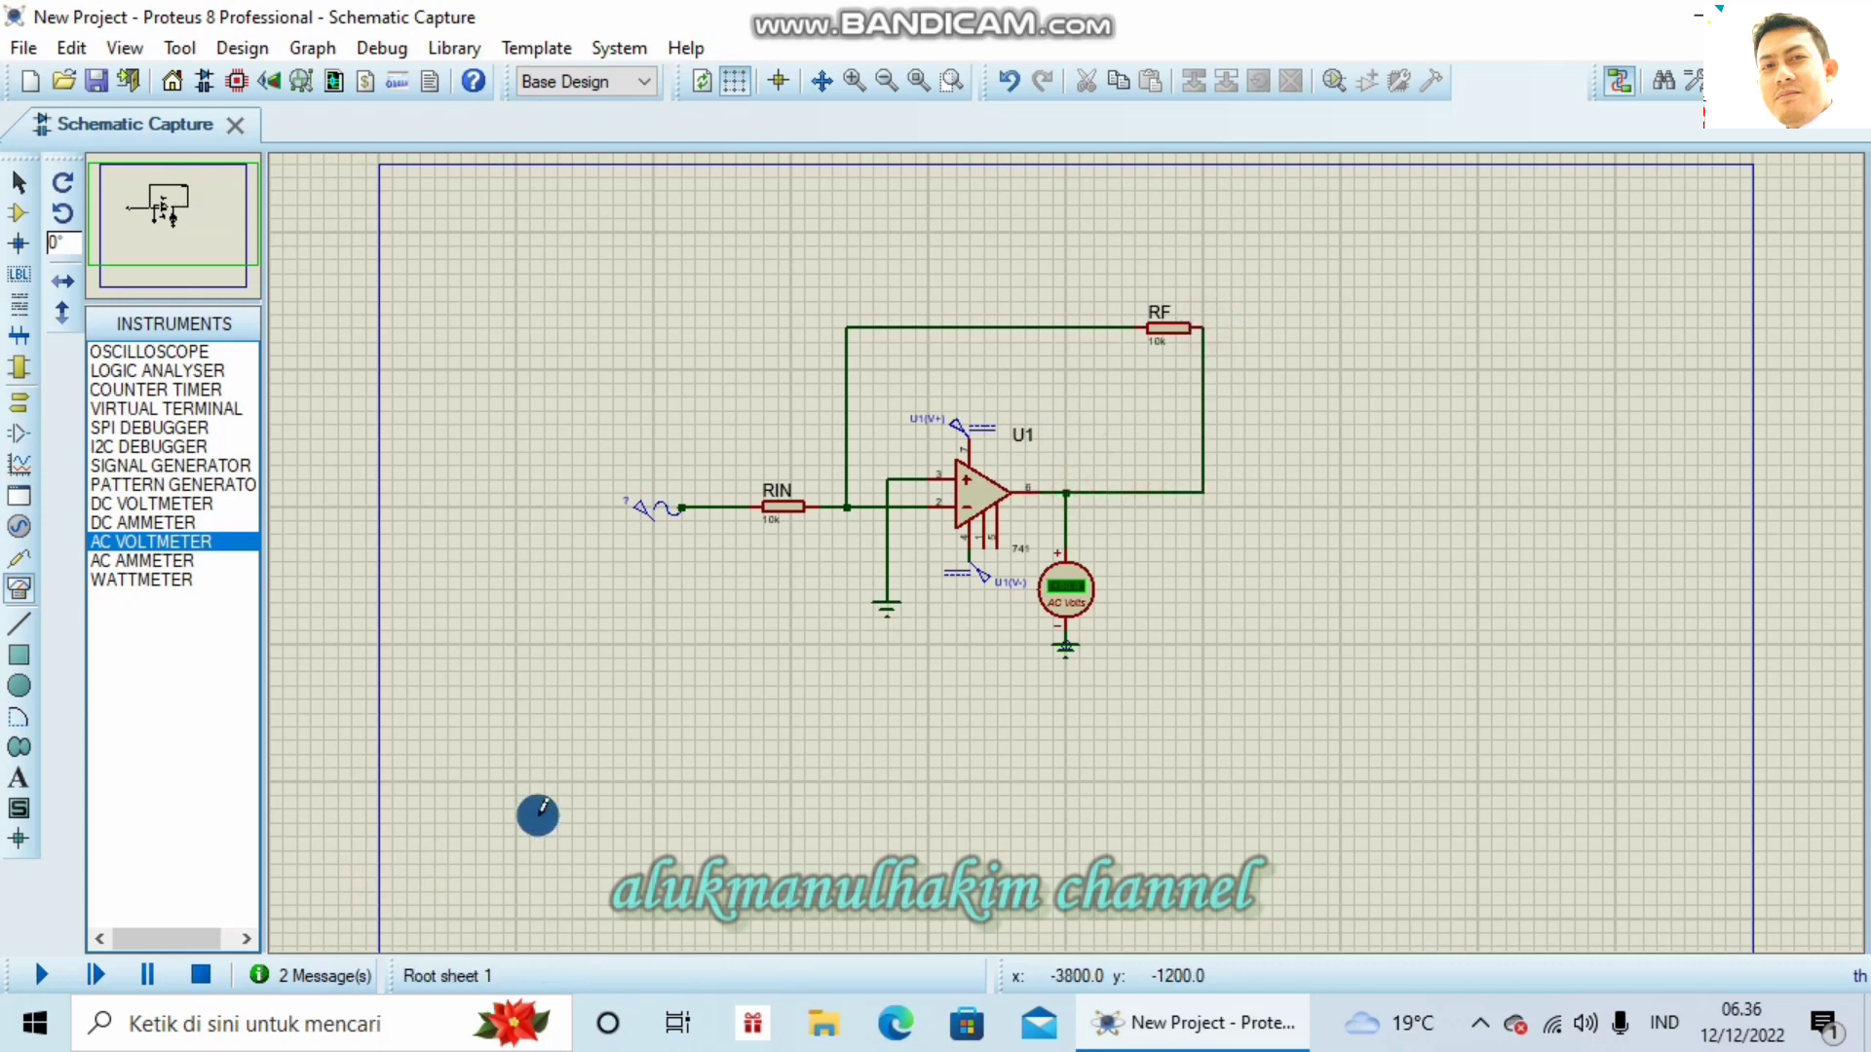
Step: Run the simulation with the RF feedback connected to check the output voltmeter reading, and stop it
{"action": "left_click", "coordinate": [34, 975]}
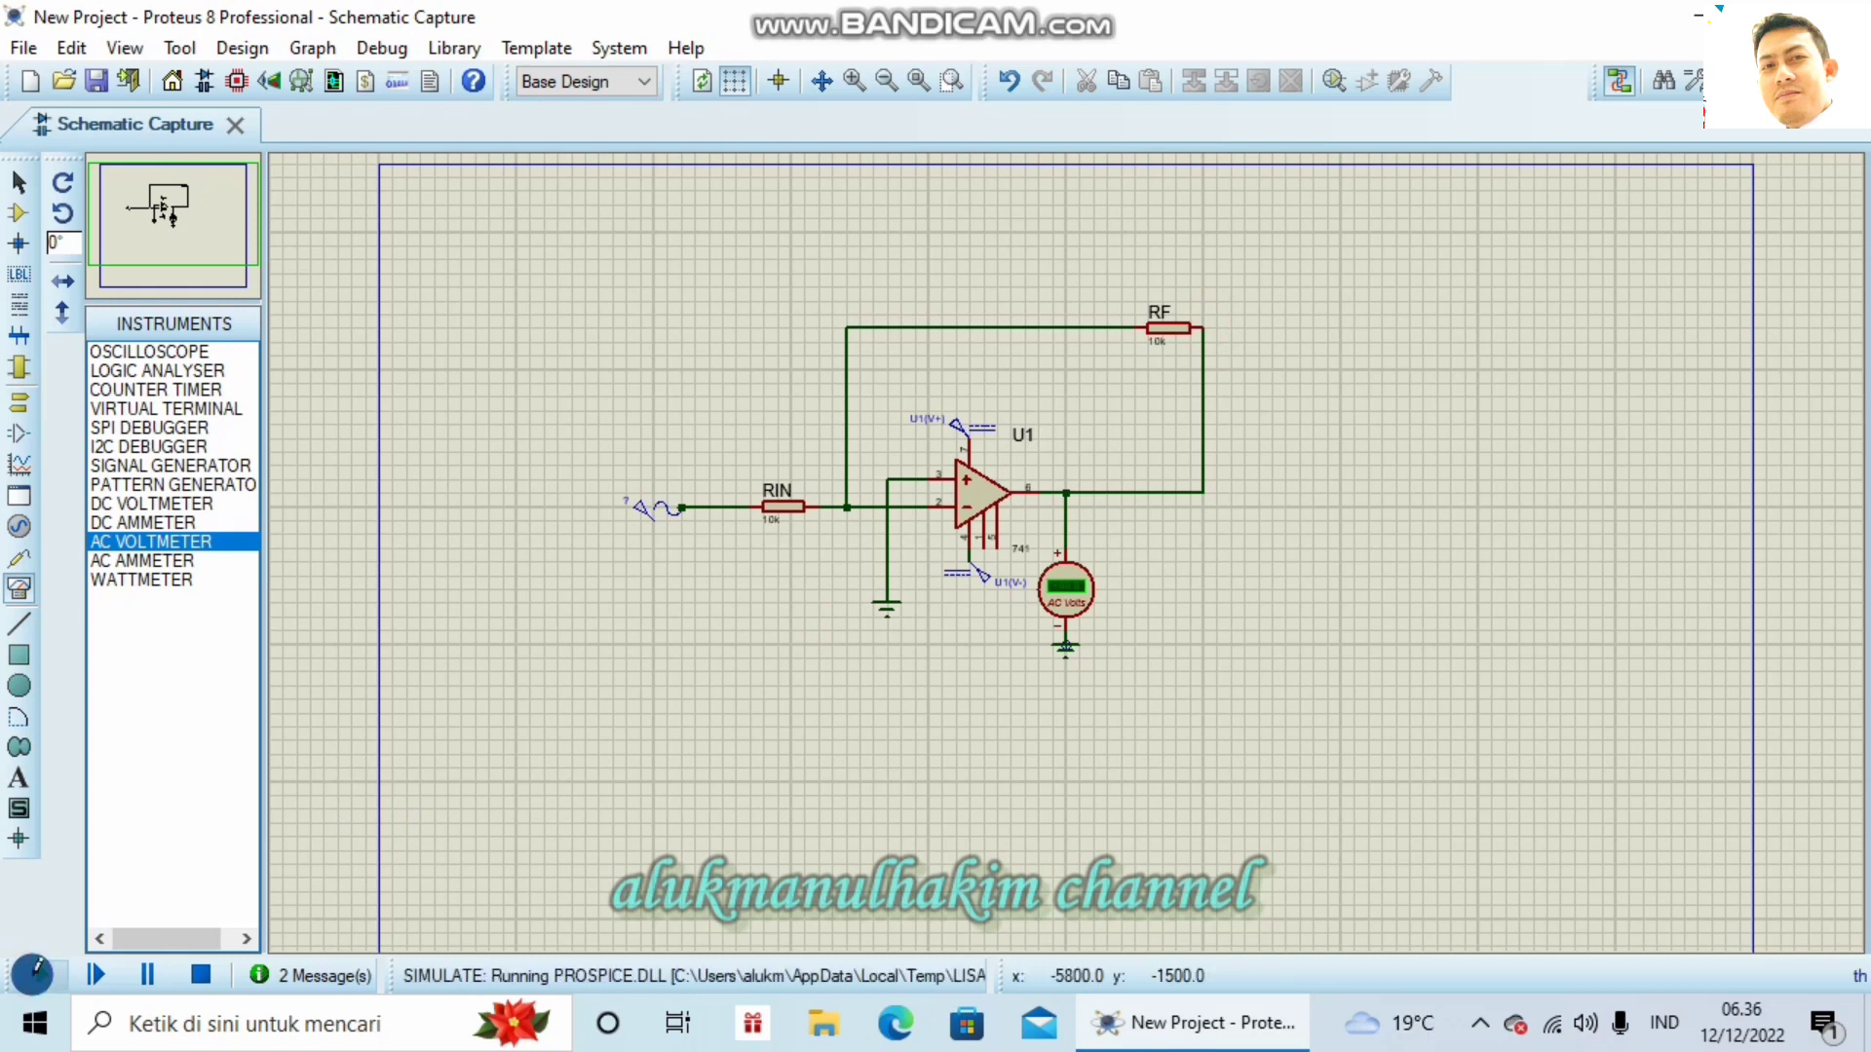
{"action": "left_click", "coordinate": [197, 977]}
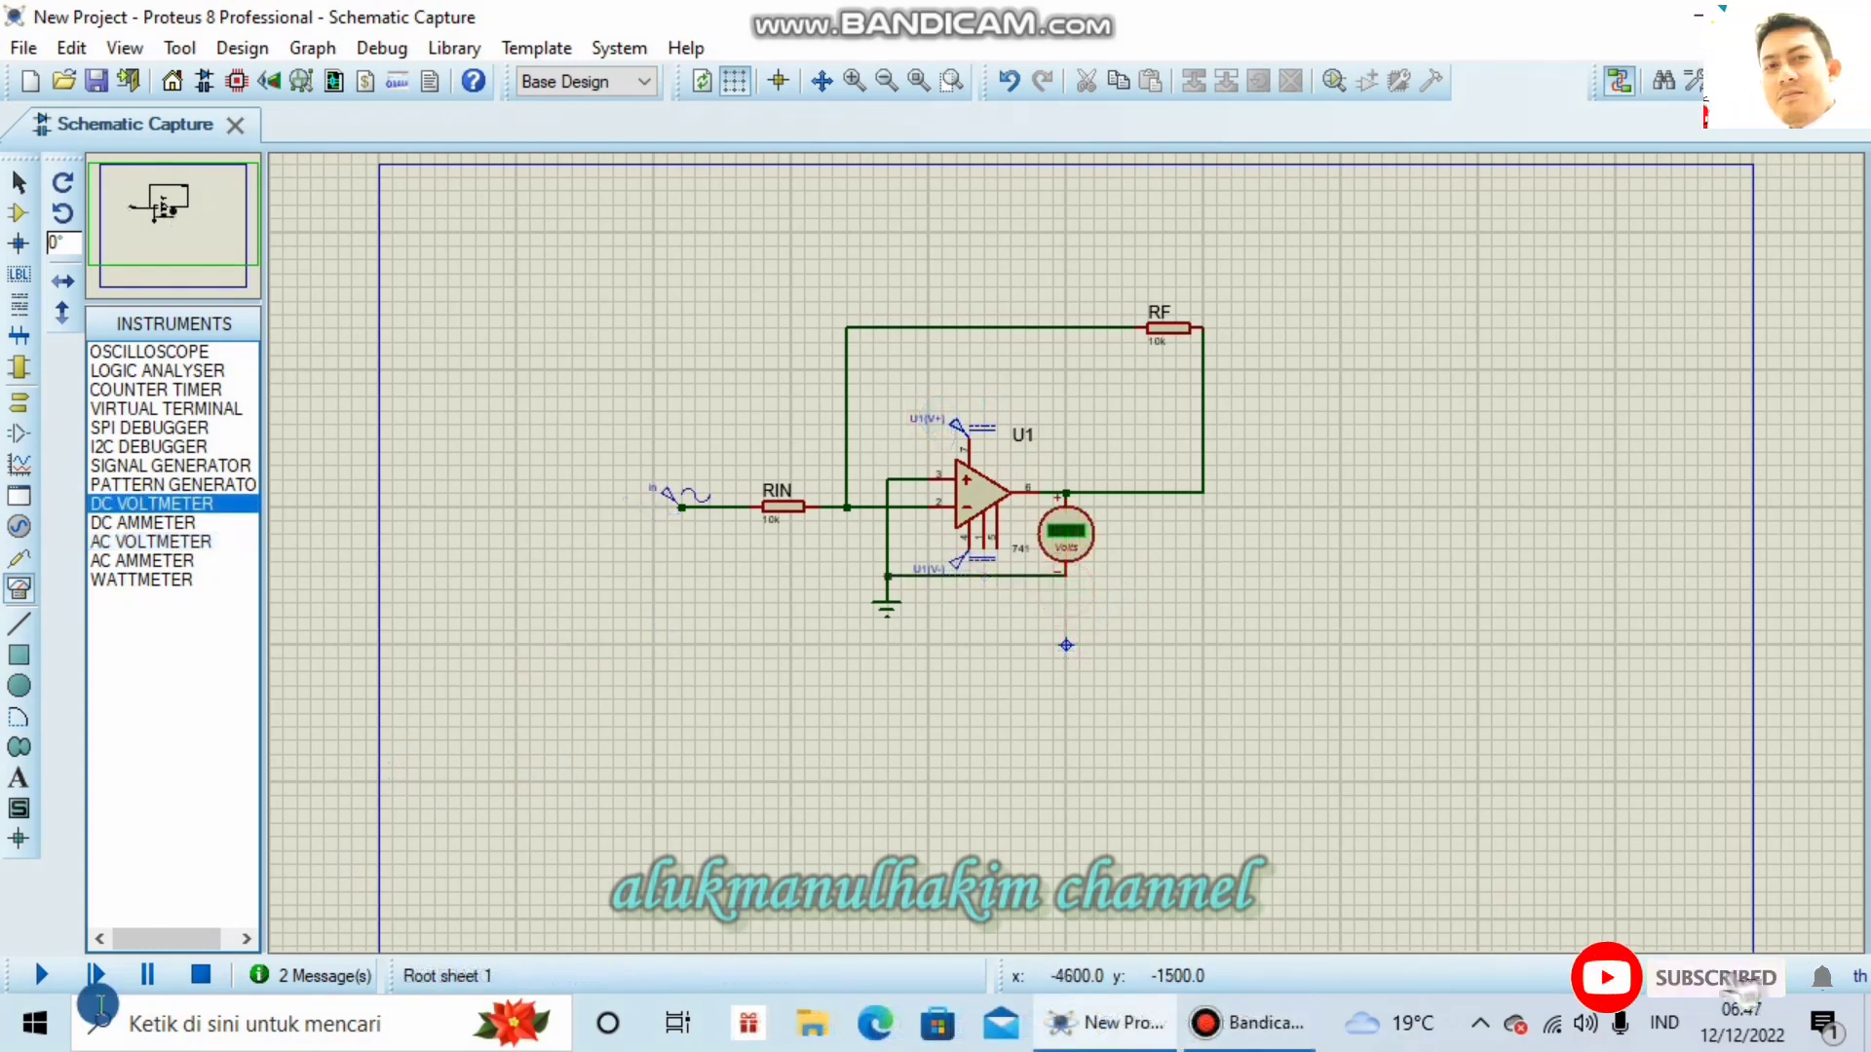
{"action": "left_click", "coordinate": [37, 975]}
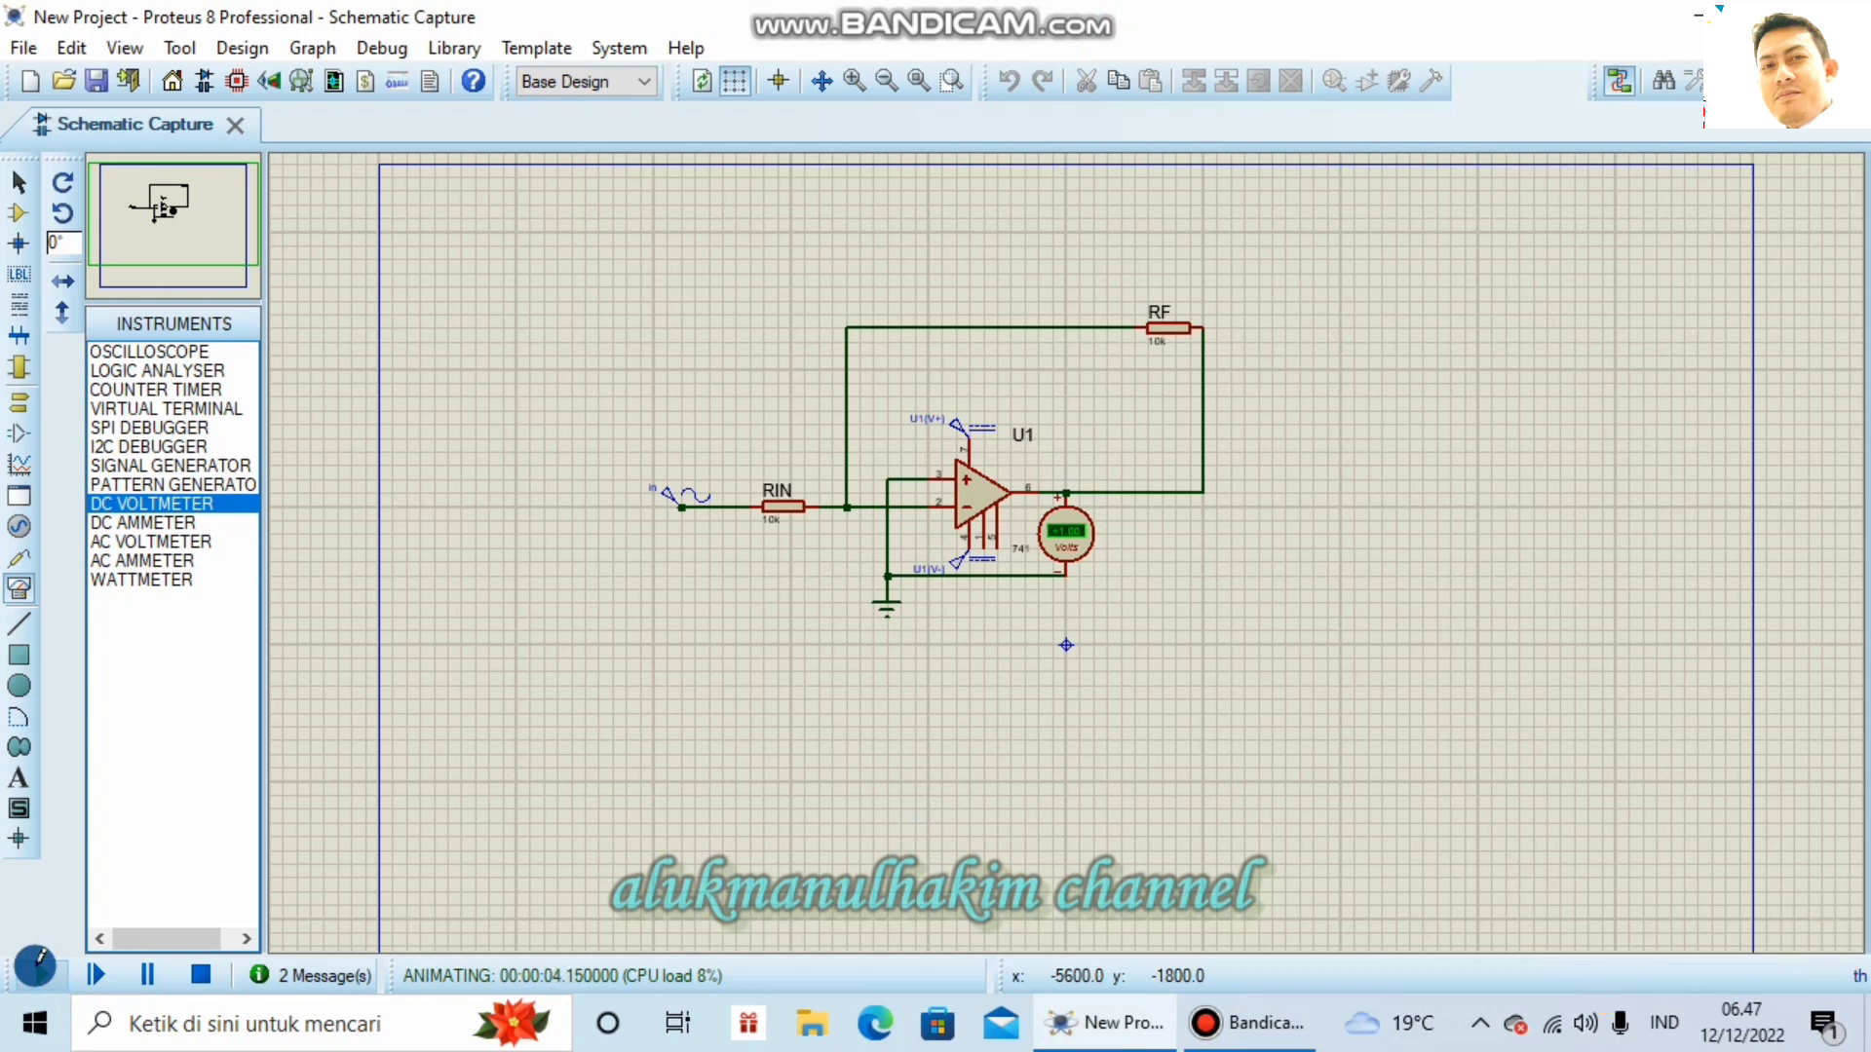
{"action": "left_click", "coordinate": [213, 977]}
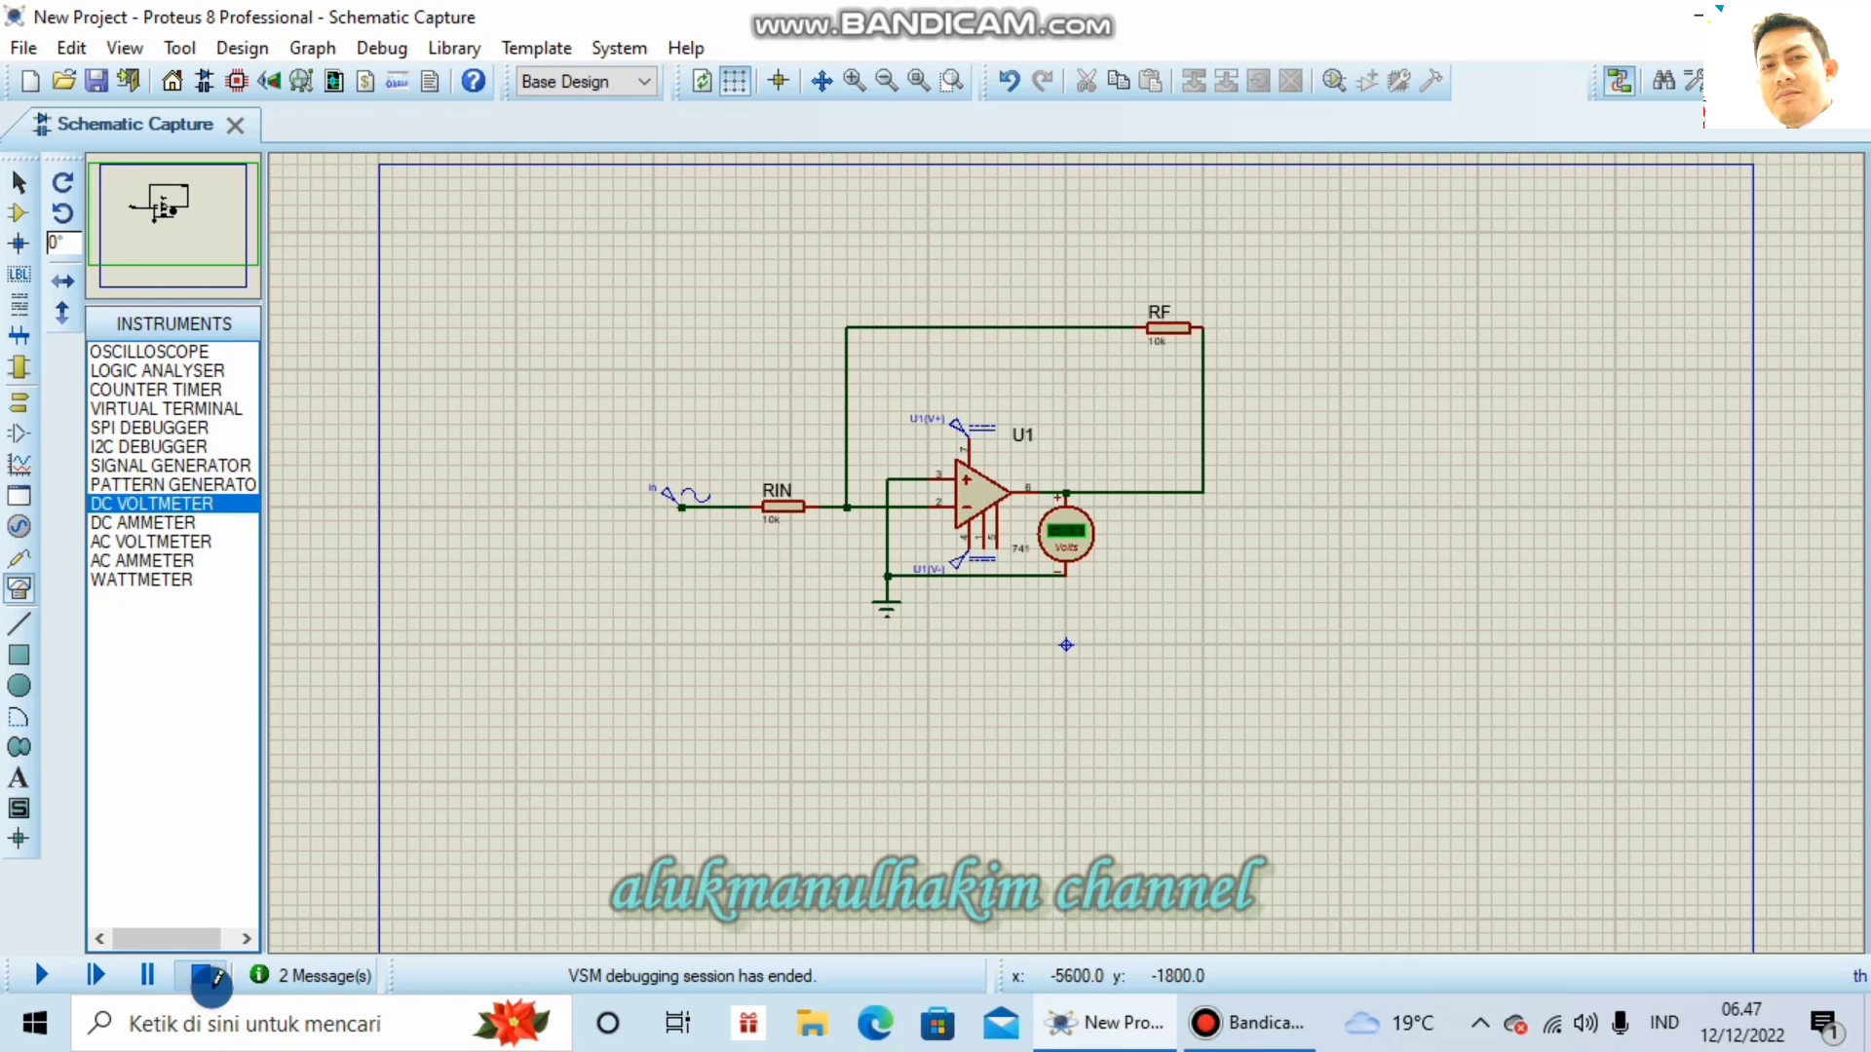
Step: Delete the sine generator and its wire from RIN, and place a CAP capacitor rotated 90° above and left of RIN
{"action": "left_click", "coordinate": [727, 538]}
{"action": "key", "text": "Delete"}
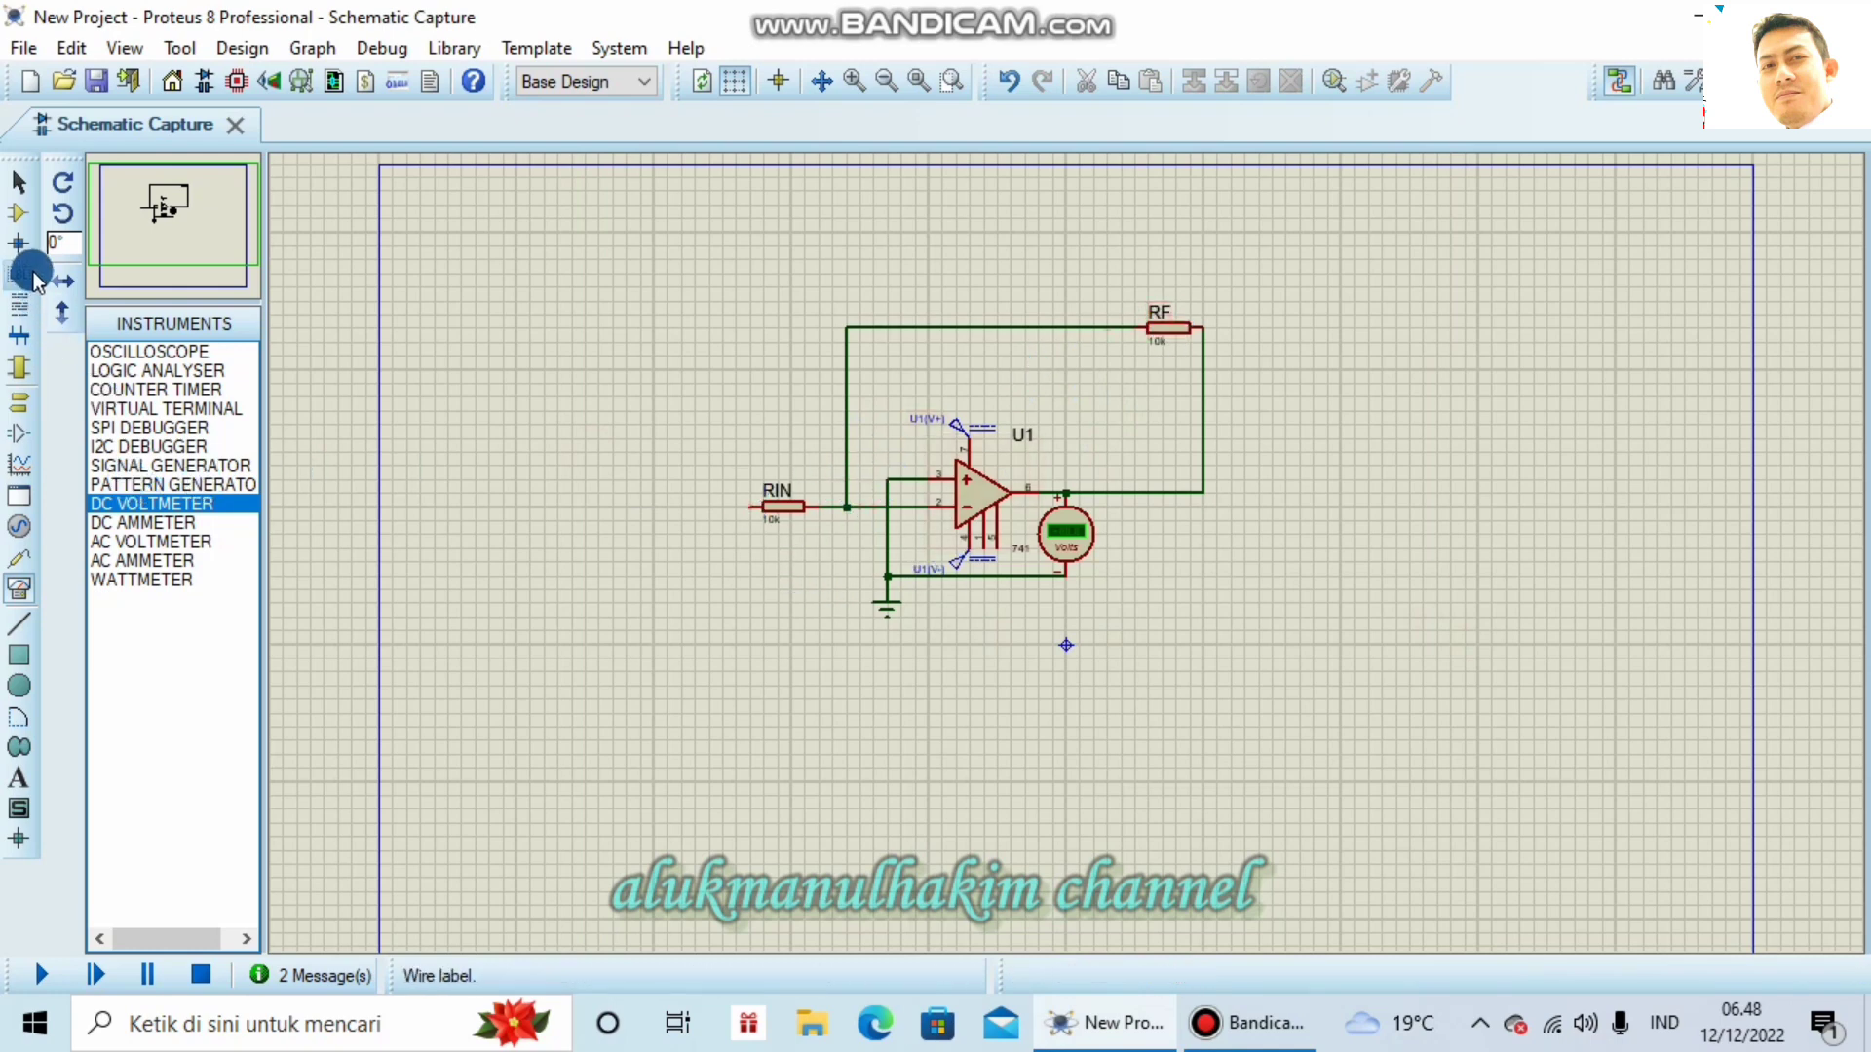
{"action": "left_click", "coordinate": [18, 222]}
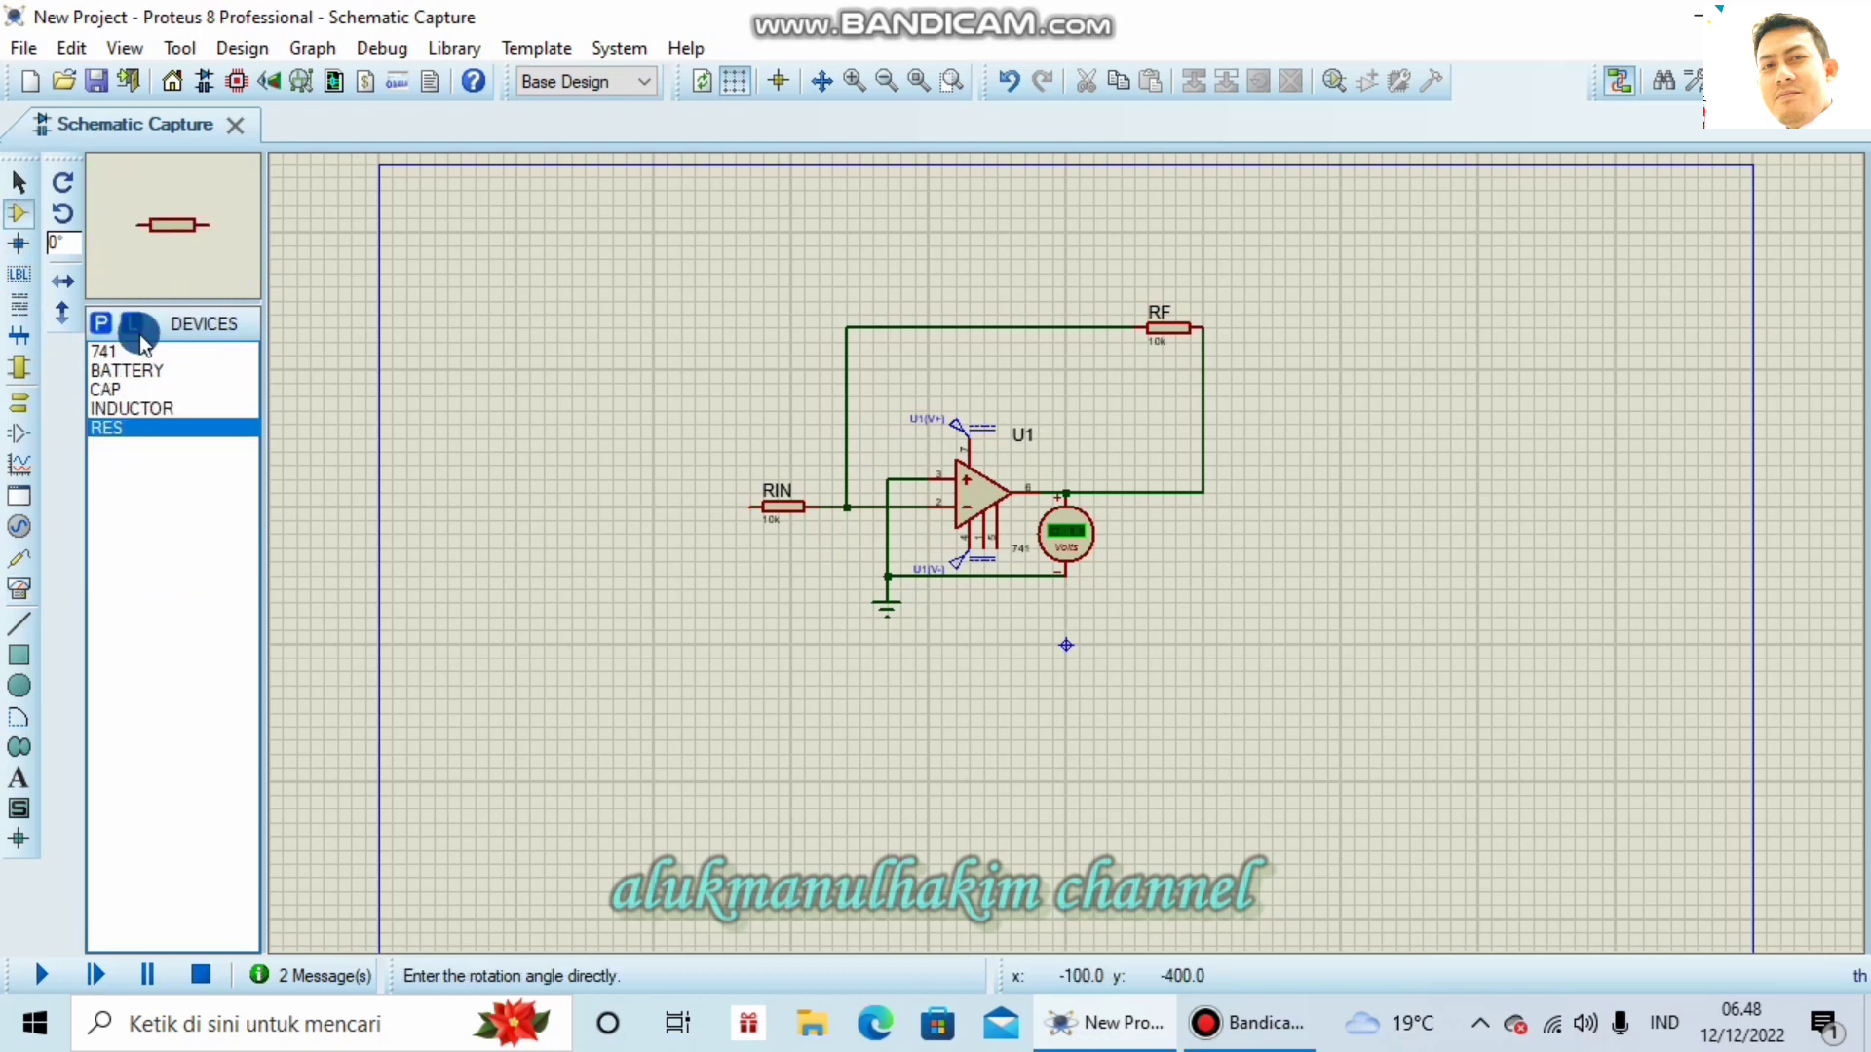
{"action": "left_click", "coordinate": [115, 389]}
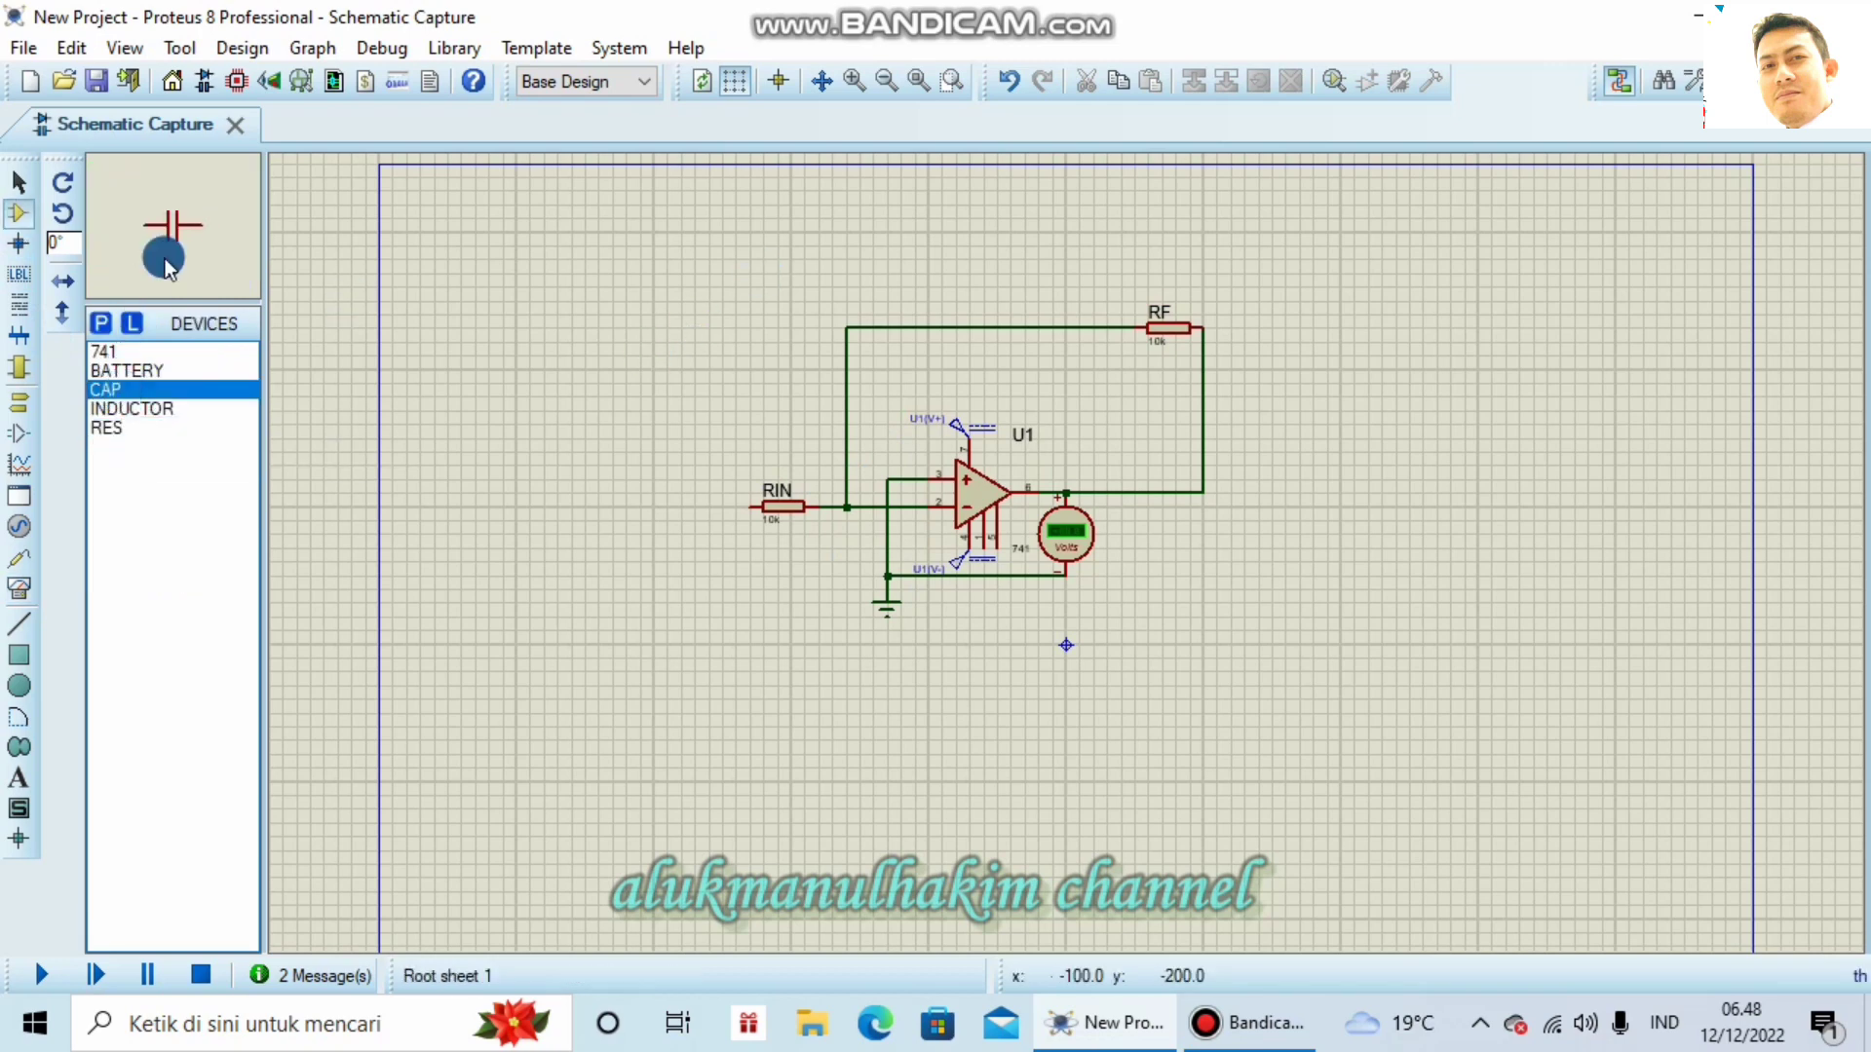
{"action": "left_click", "coordinate": [62, 215]}
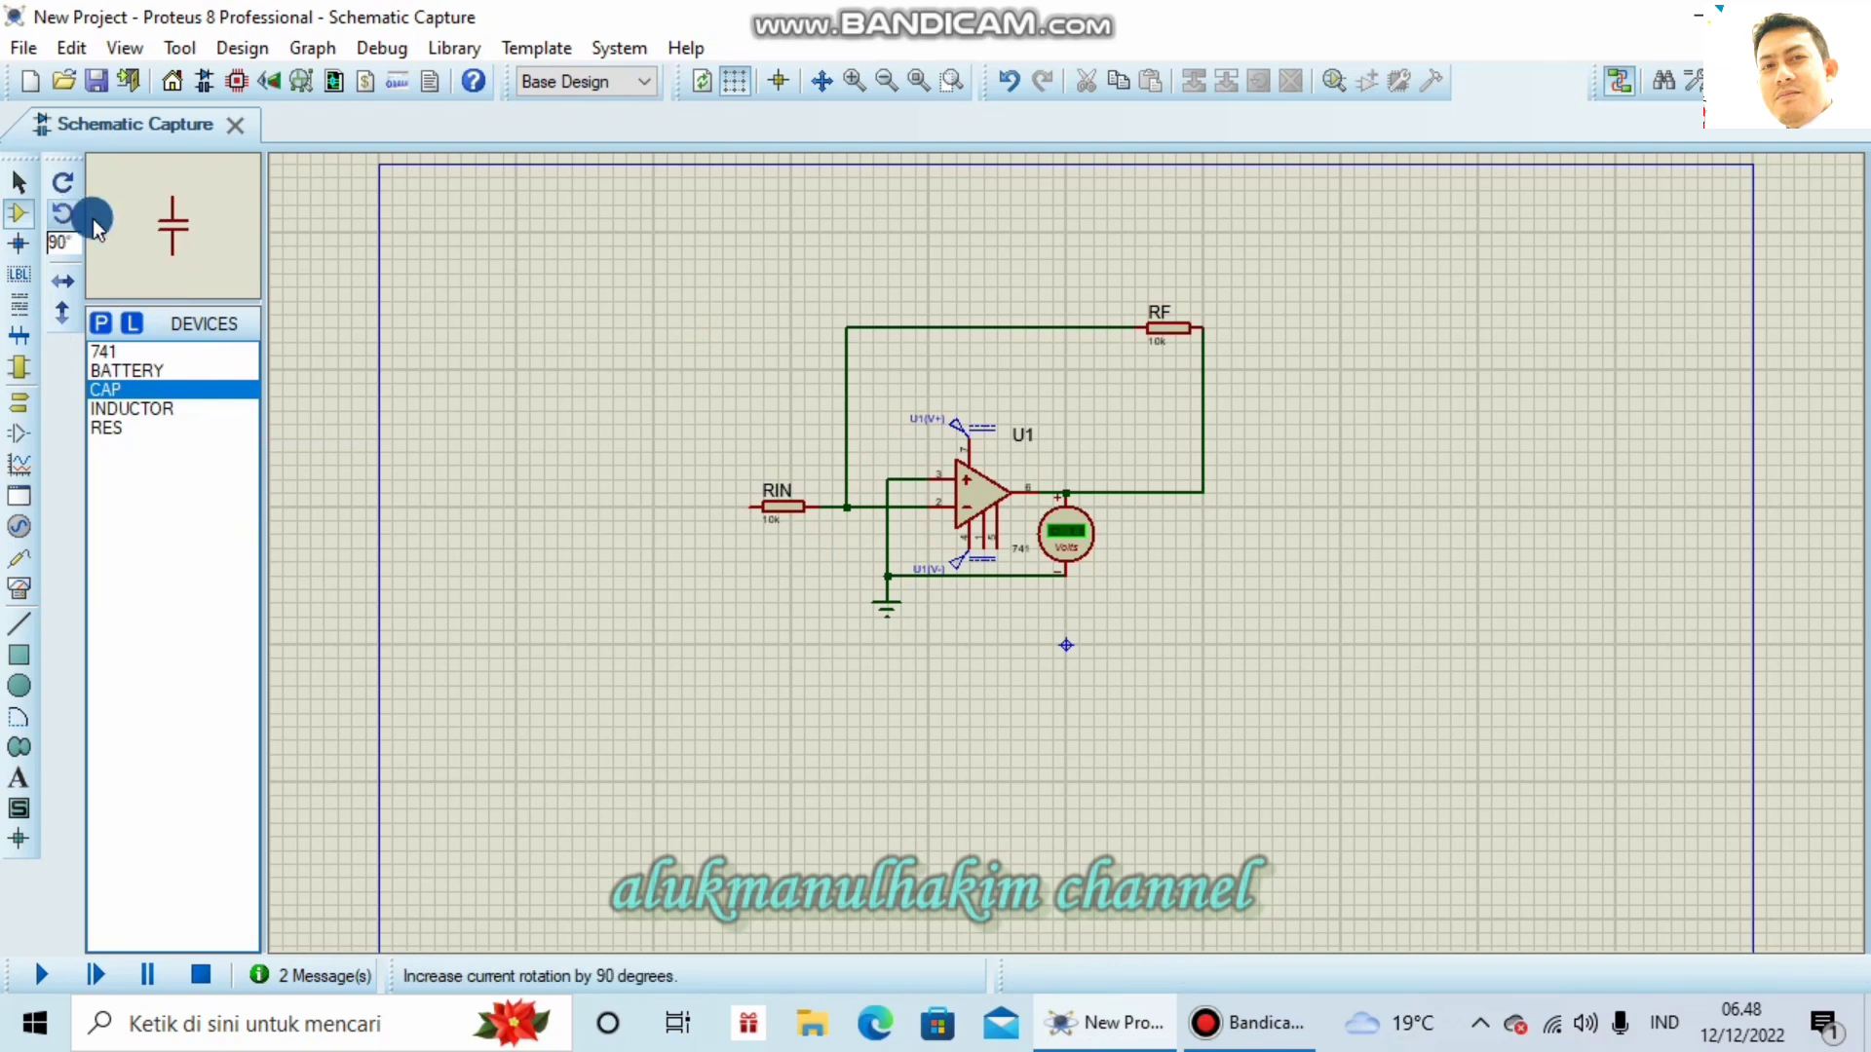
{"action": "left_click", "coordinate": [652, 382]}
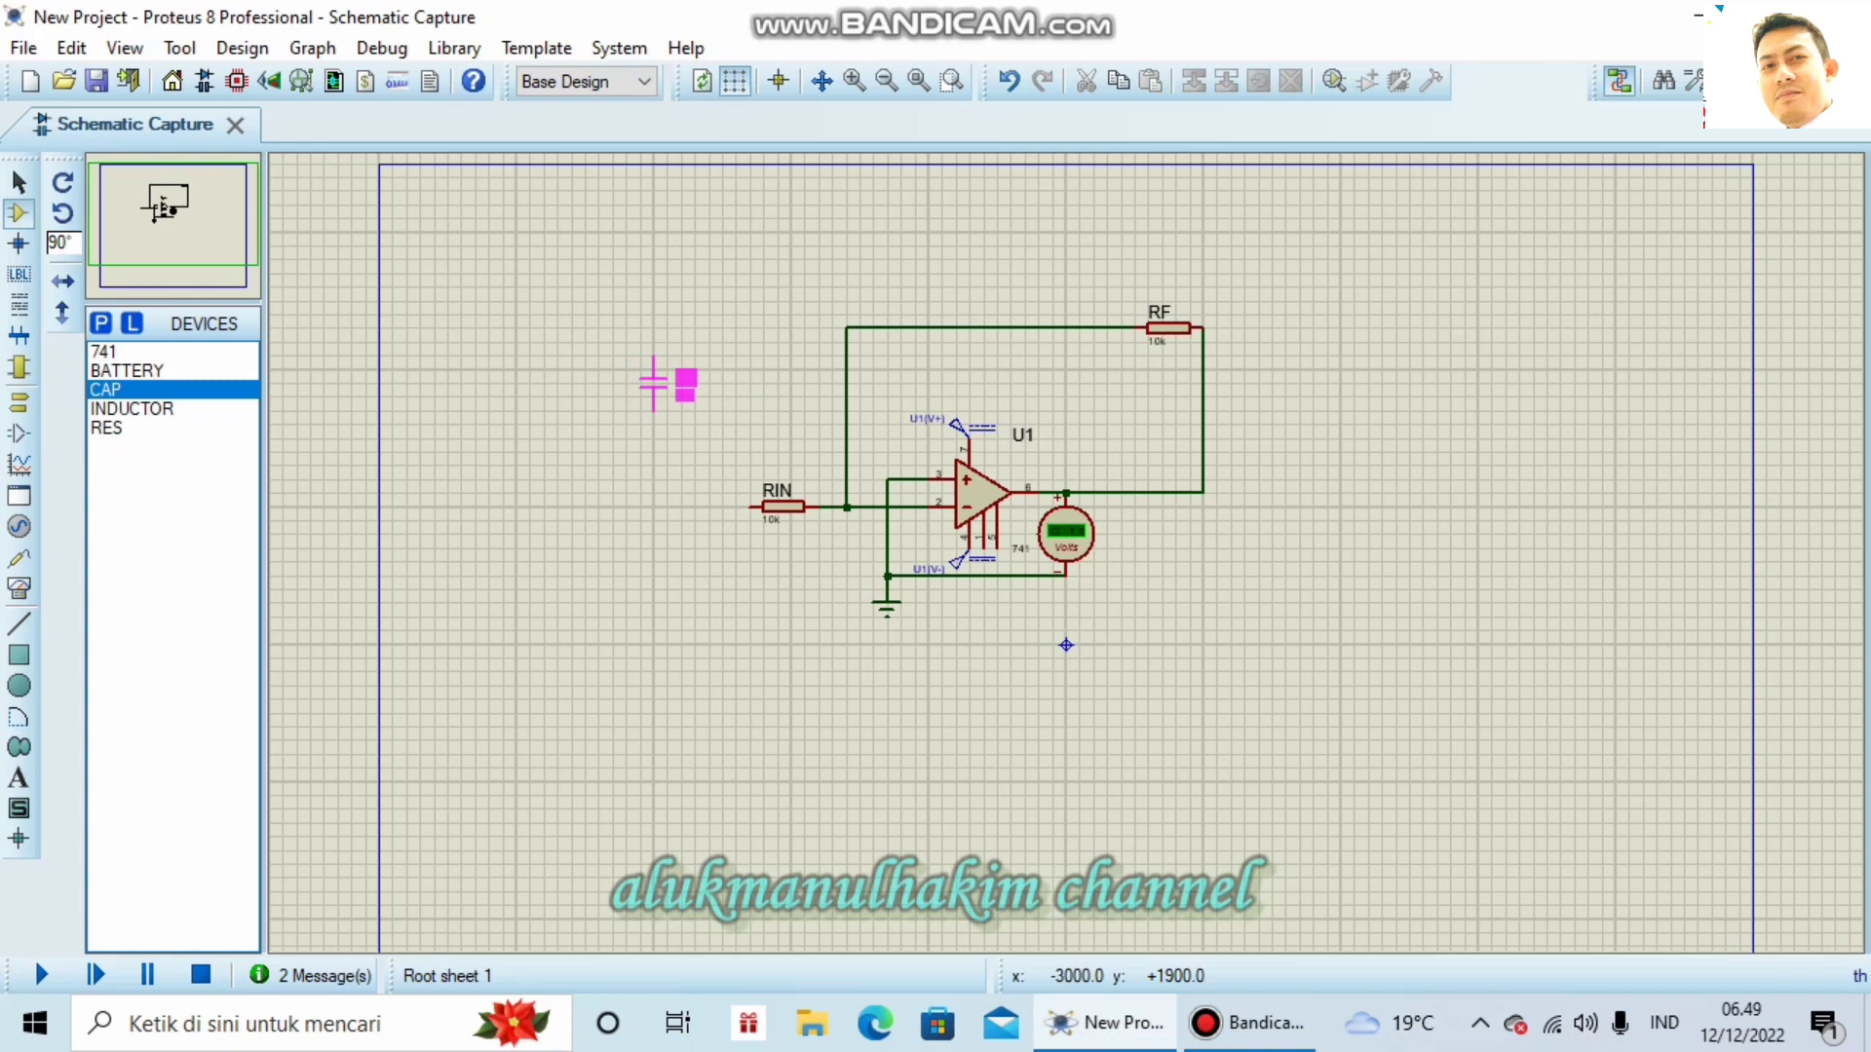
{"action": "left_click", "coordinate": [651, 382]}
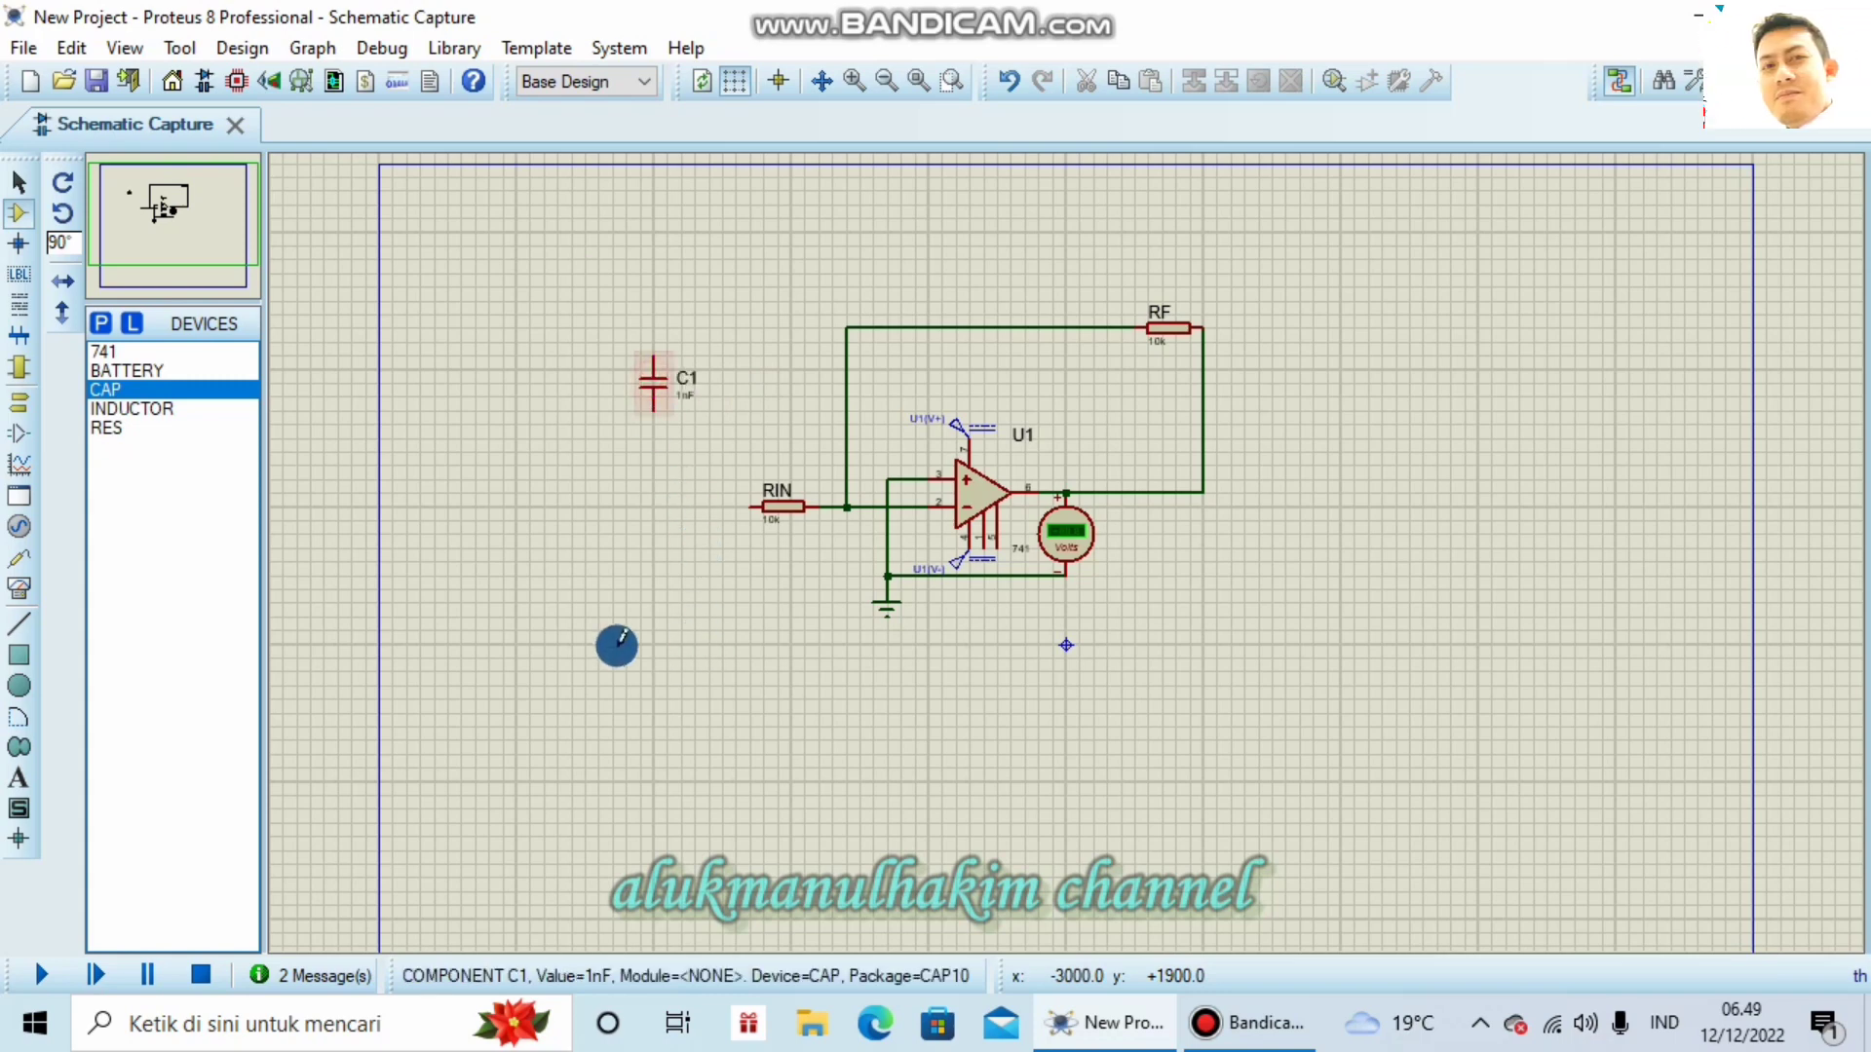
Step: Place two mirrored INDUCTOR parts rotated -90° below the circuit, one beneath the capacitor and one beneath the right end of RF
{"action": "left_click", "coordinate": [120, 410]}
{"action": "left_click", "coordinate": [121, 427]}
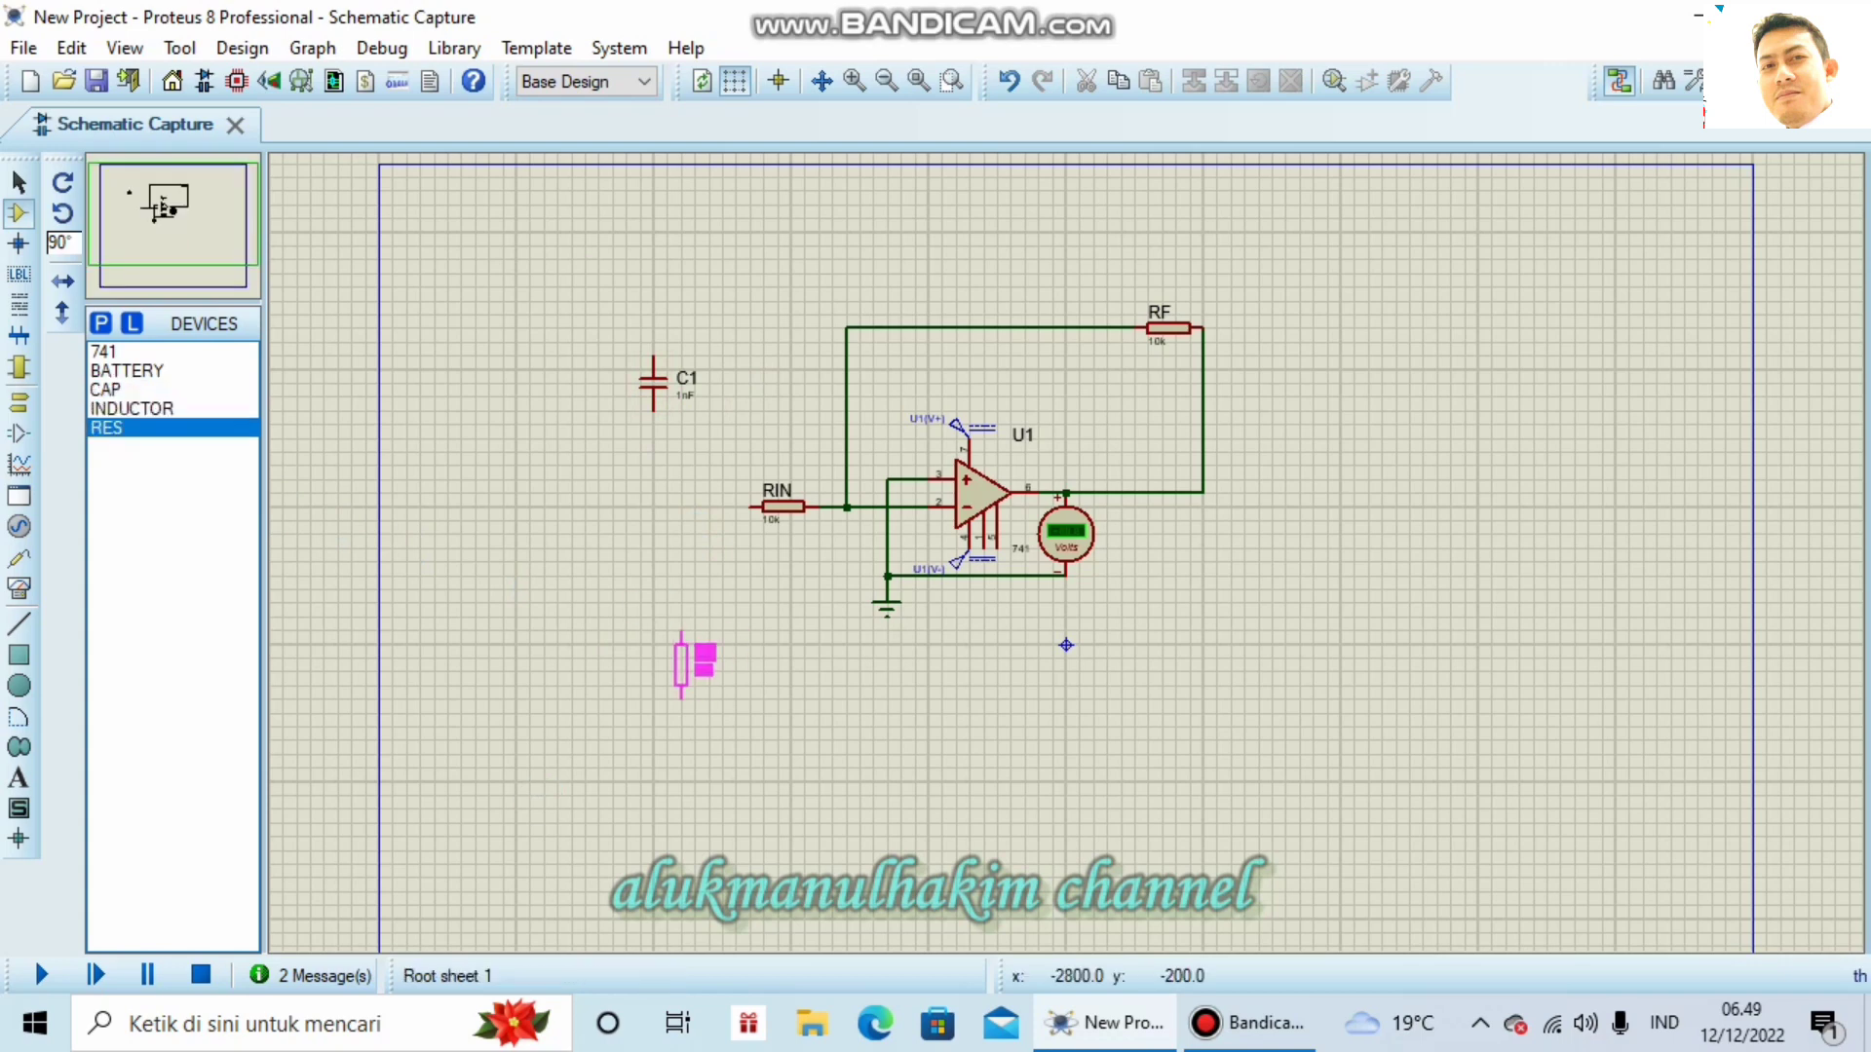
{"action": "left_click", "coordinate": [143, 407]}
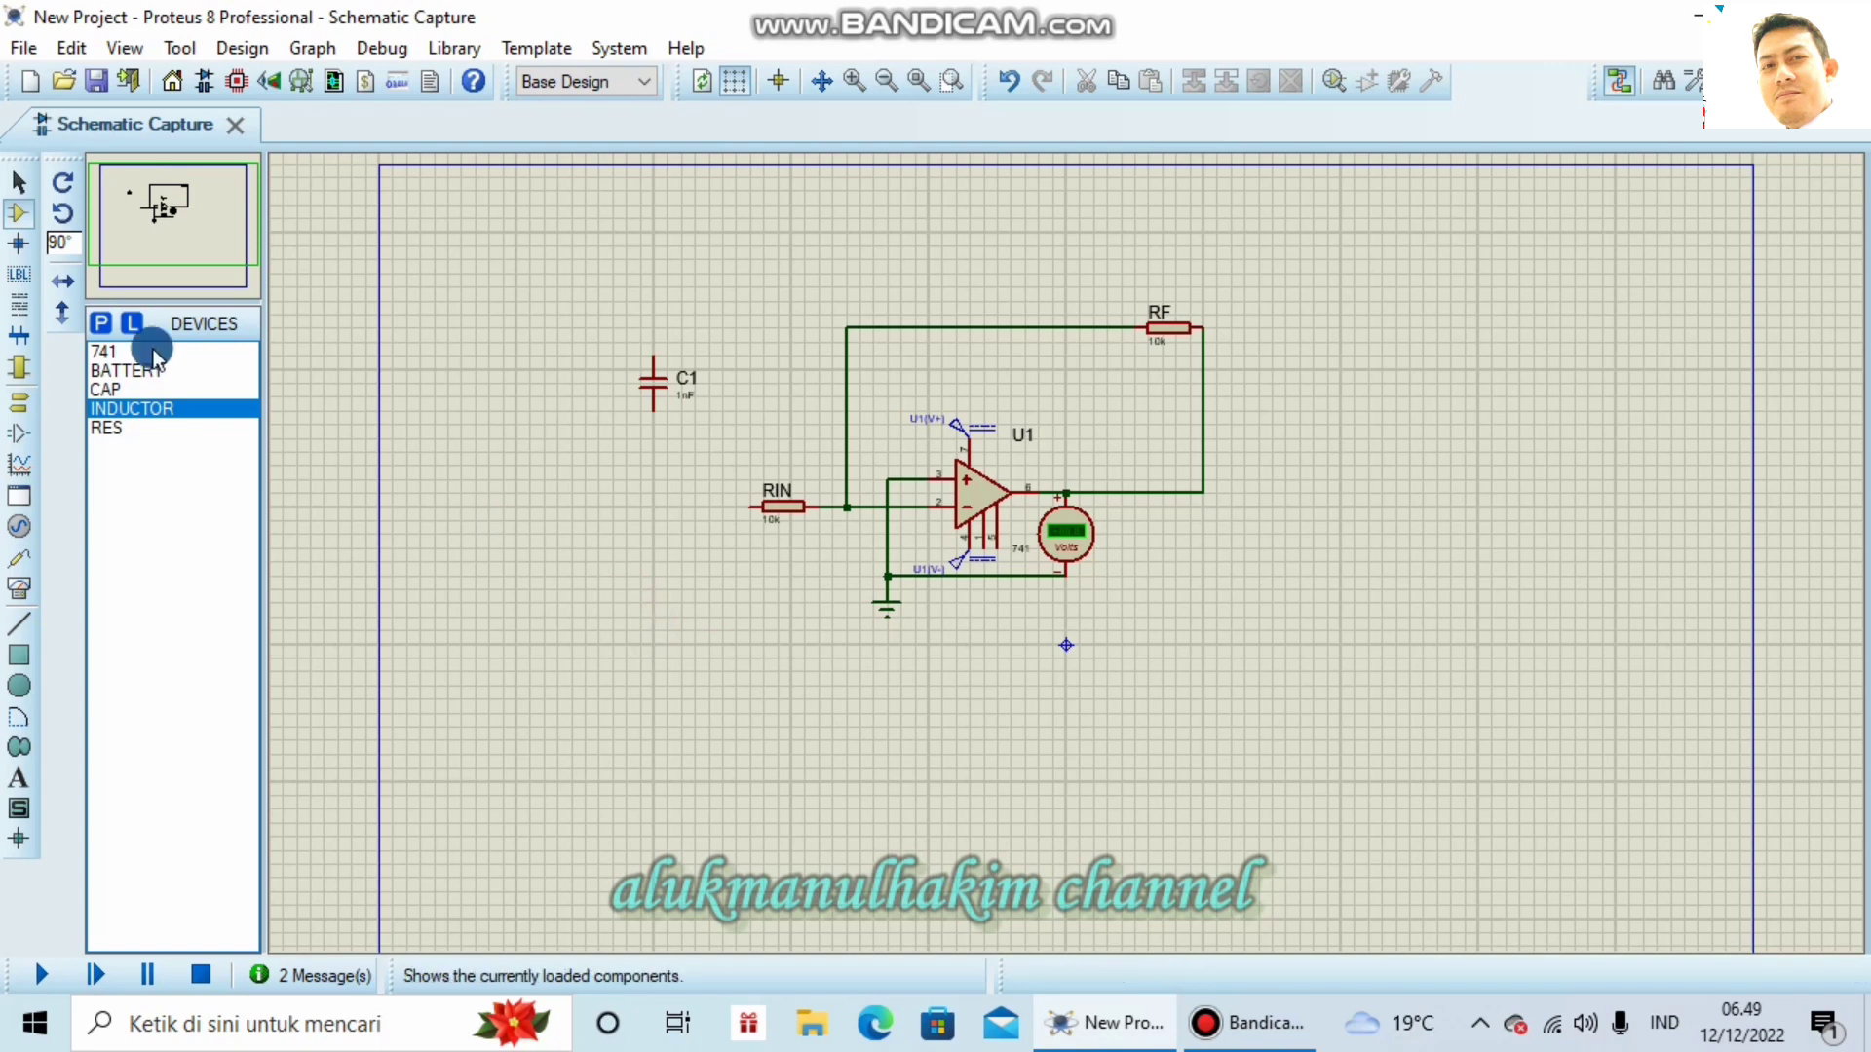
{"action": "left_click", "coordinate": [64, 284]}
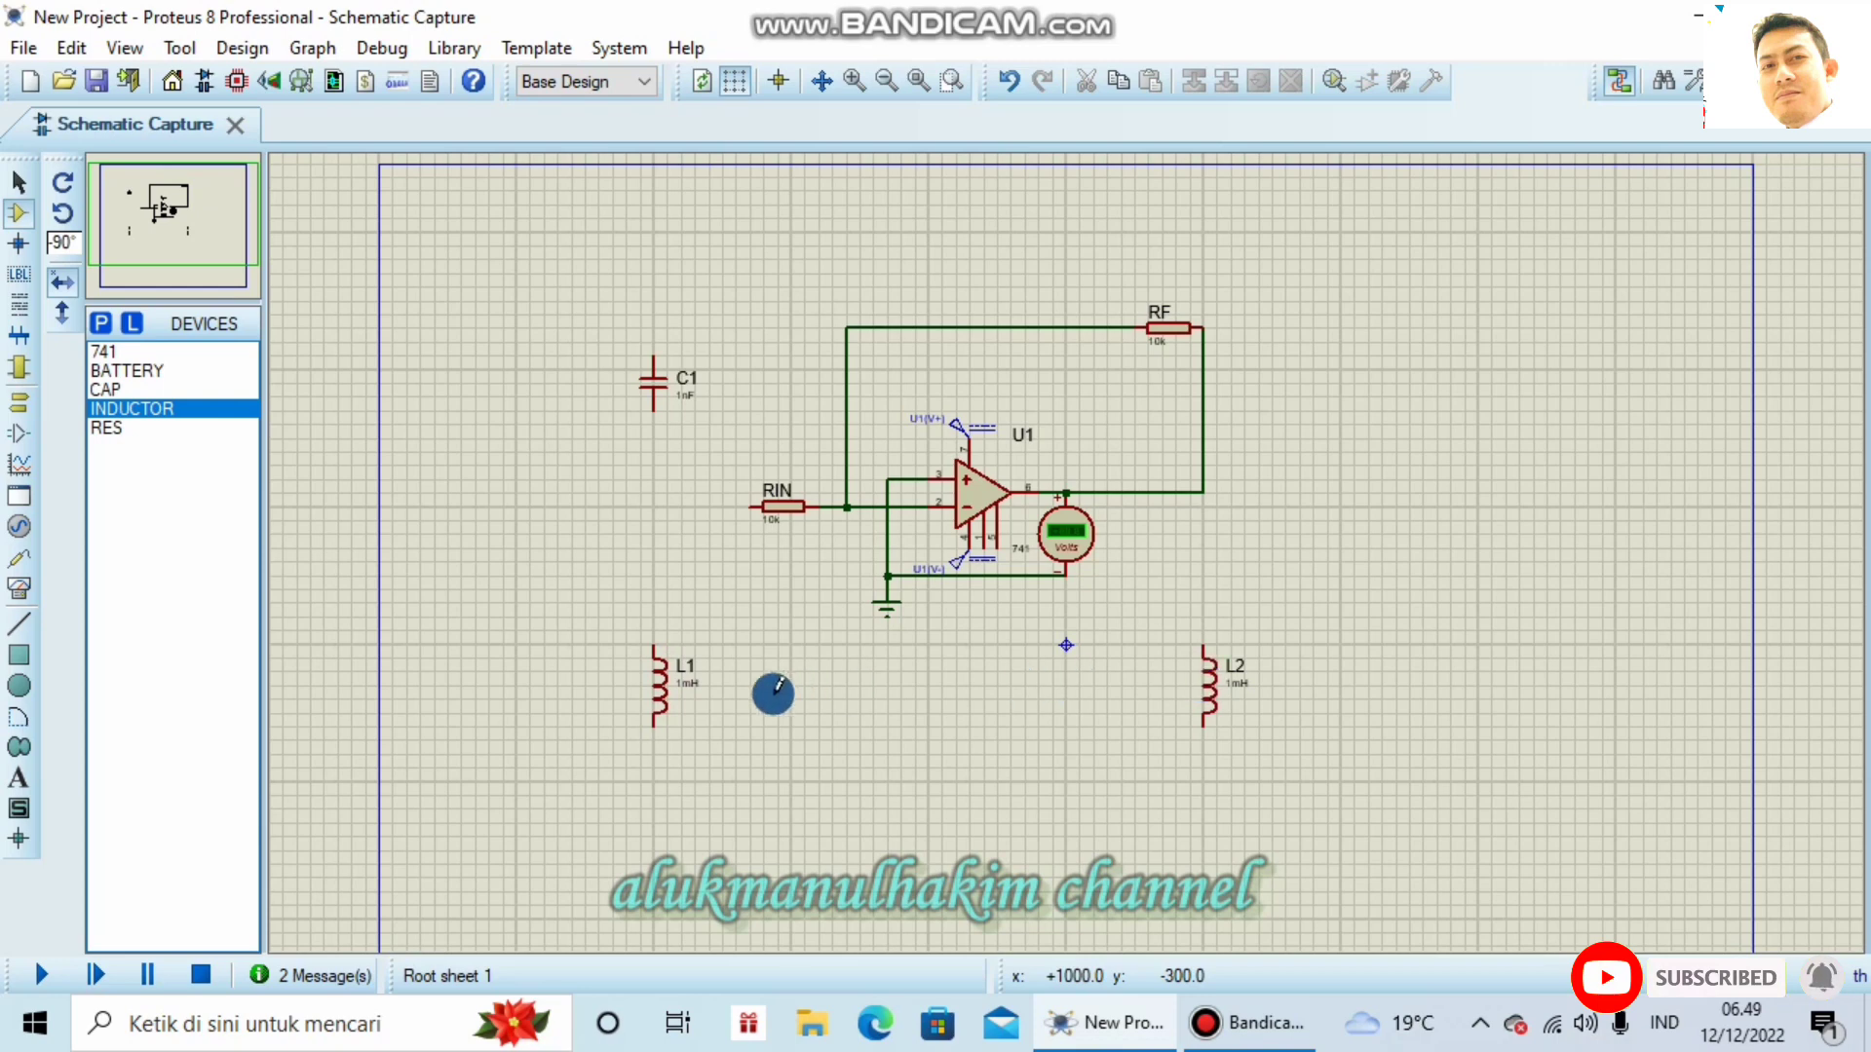
Step: Wire the lower ends of L1 and L2 together, and connect the upper end of L1 to the lower end of C1
{"action": "left_click", "coordinate": [655, 725]}
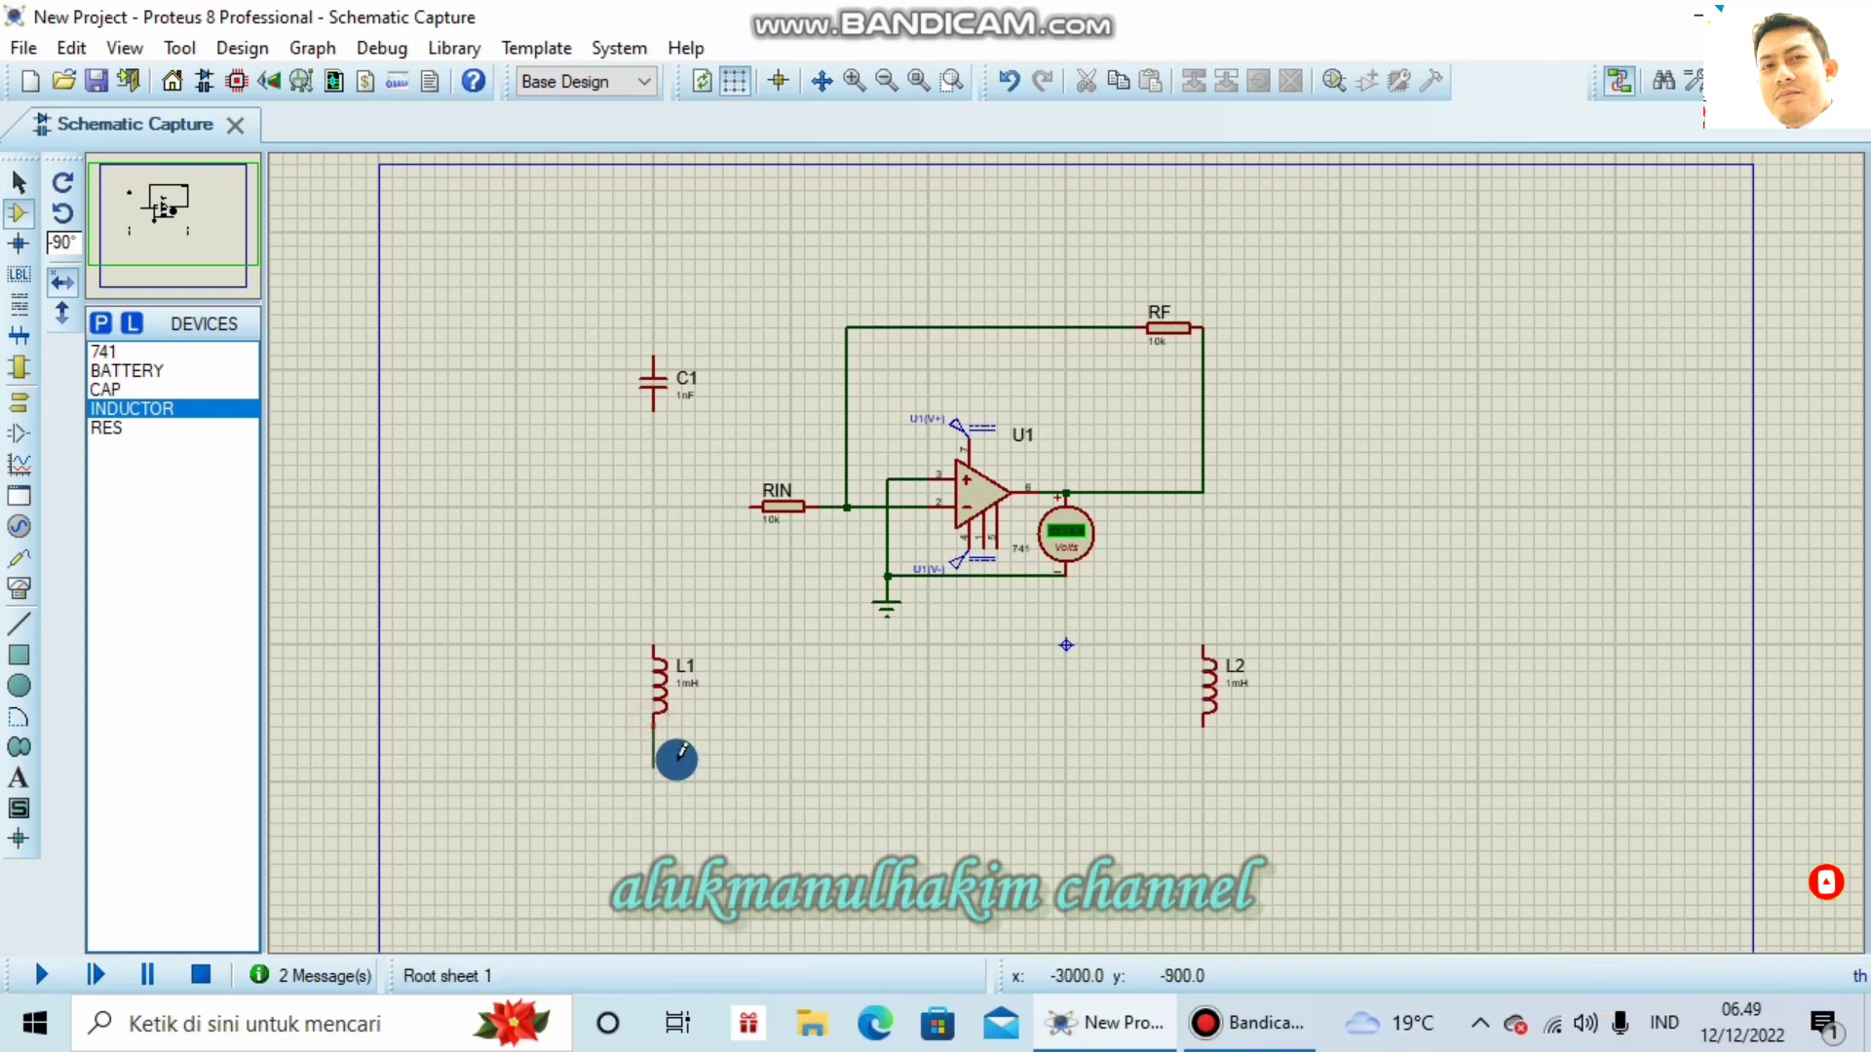
{"action": "left_click", "coordinate": [1211, 726]}
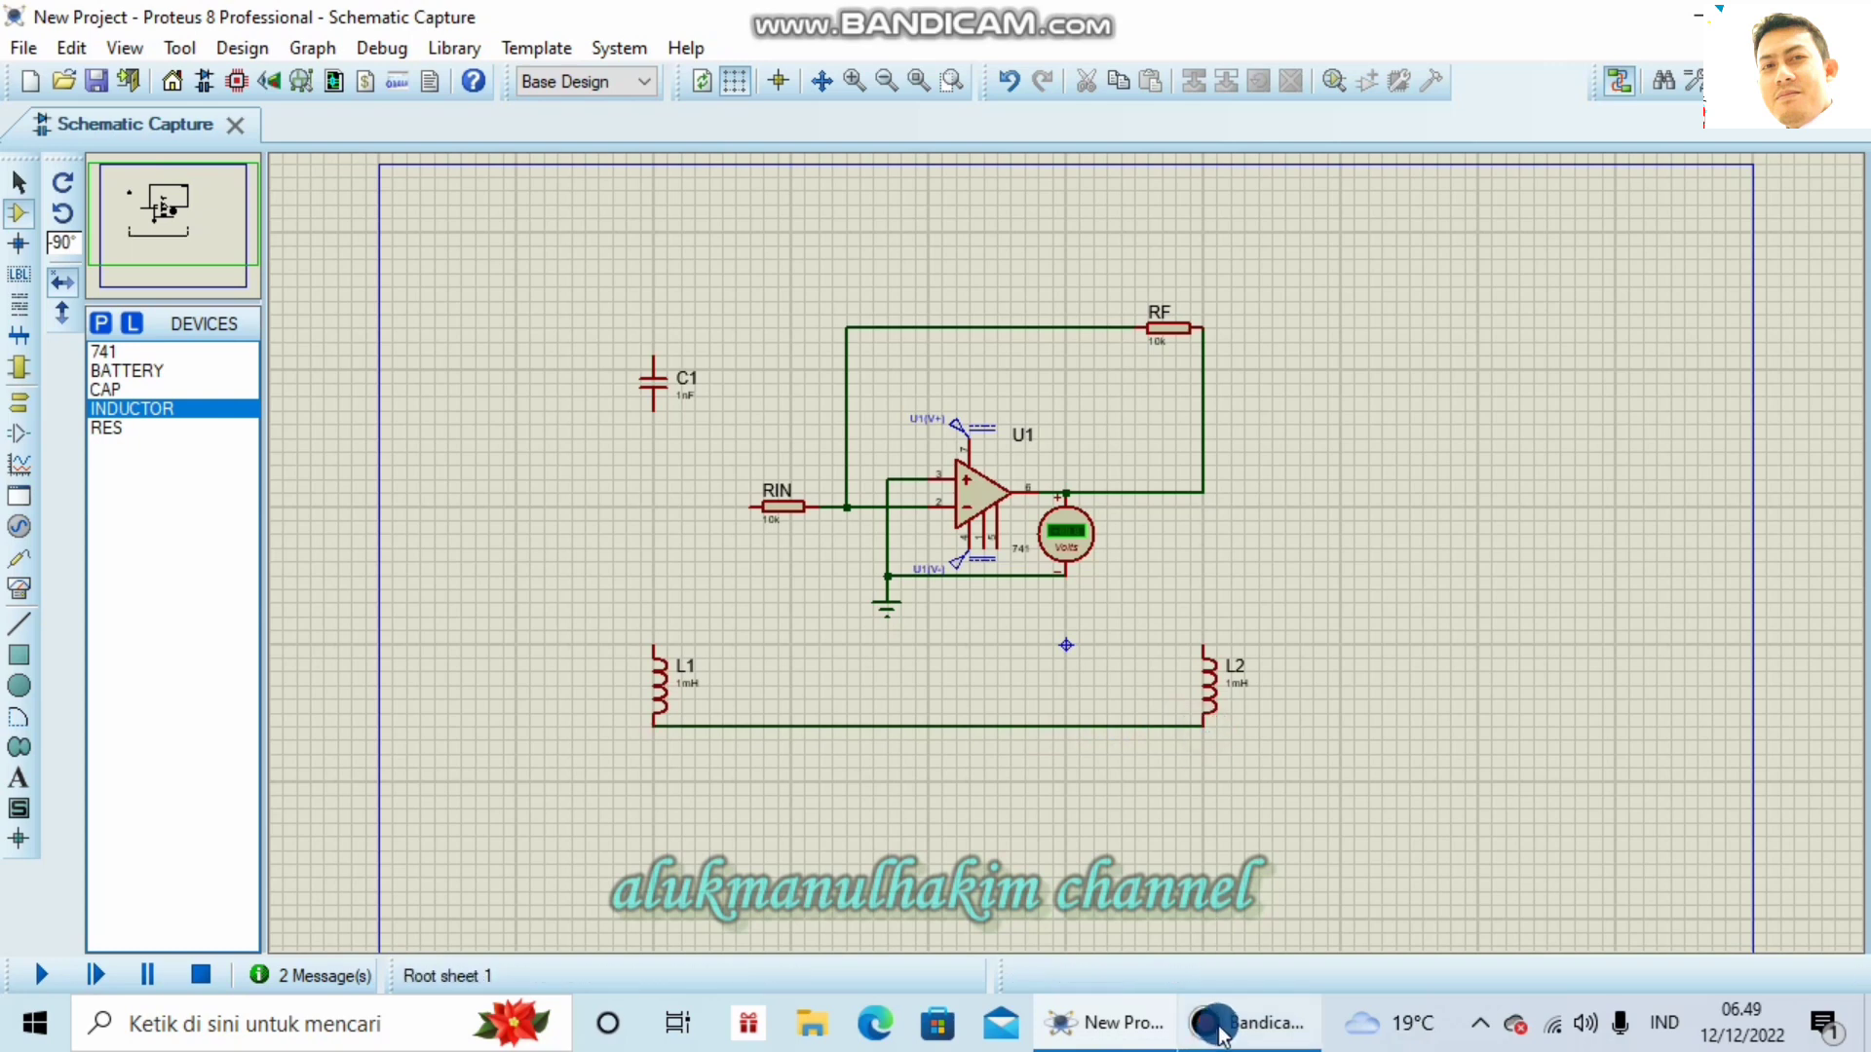
{"action": "left_click", "coordinate": [652, 644]}
{"action": "left_click", "coordinate": [652, 410]}
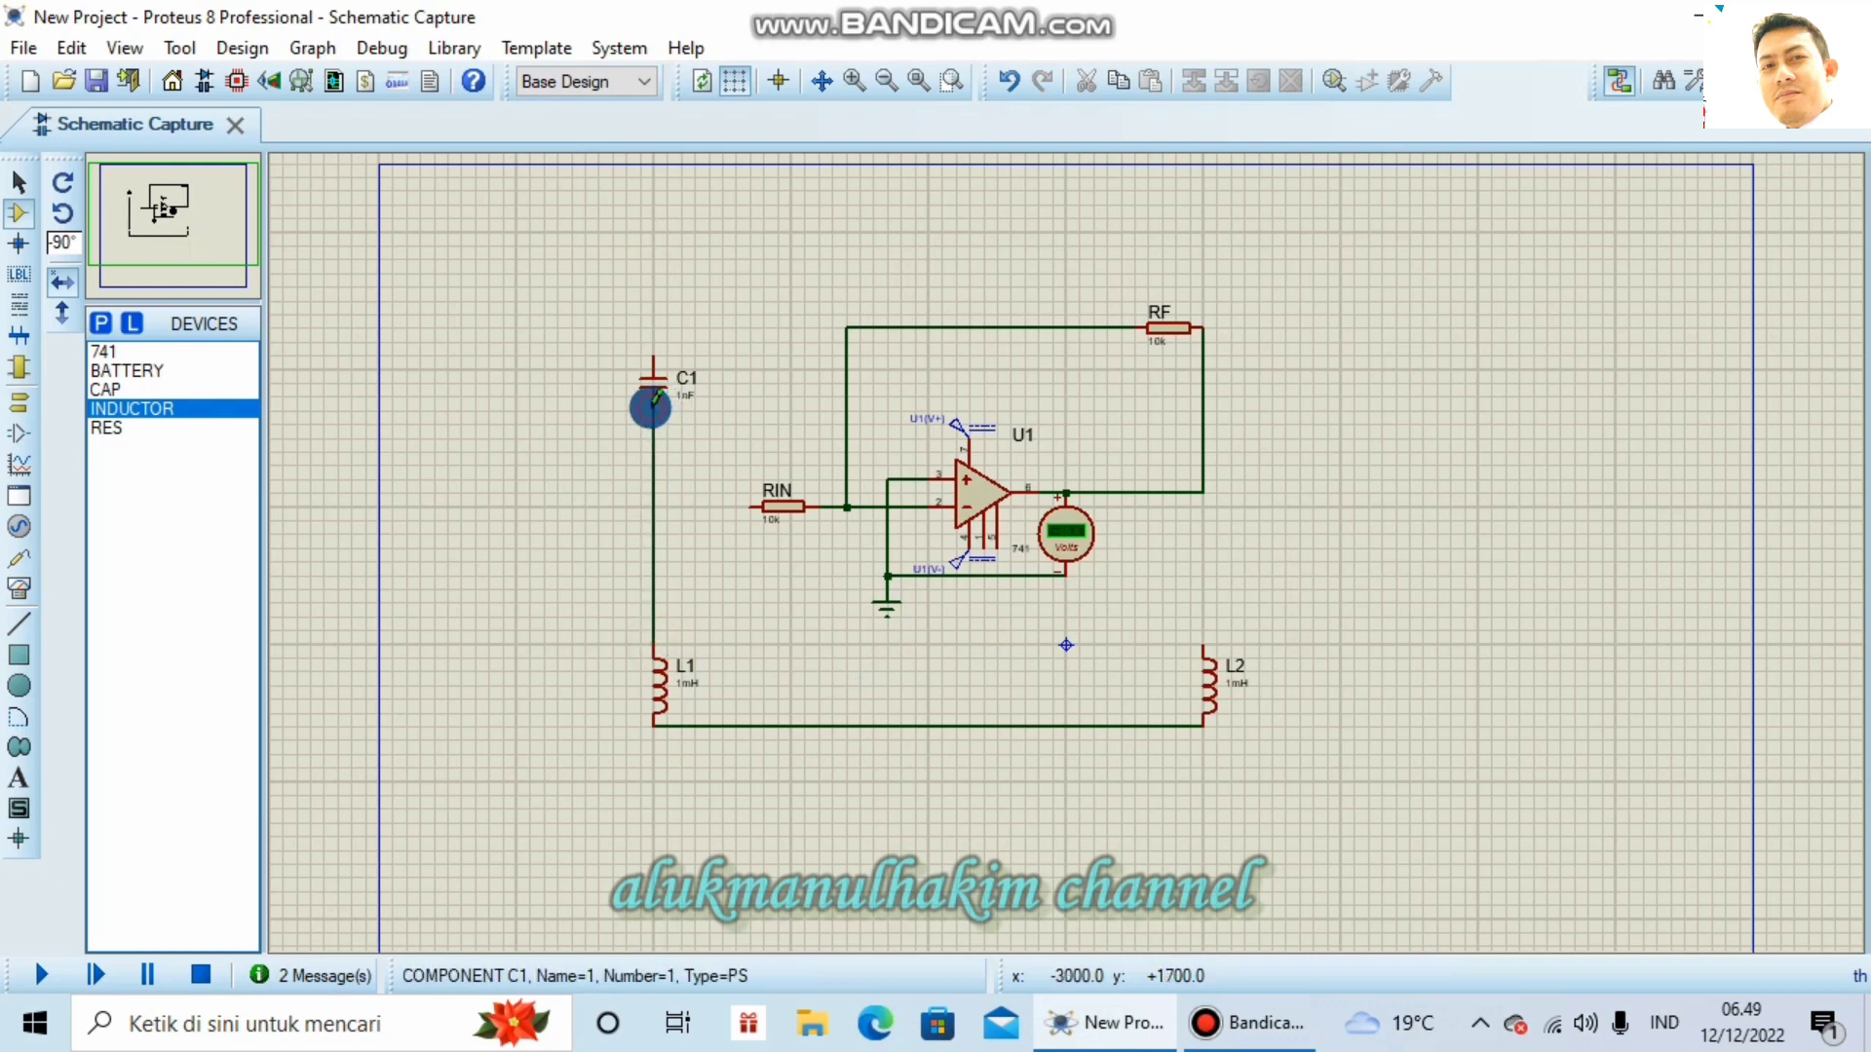
Step: Wire the upper end of C1 to RF's output end, and connect the op-amp output node to the upper end of L2
{"action": "left_click", "coordinate": [652, 352]}
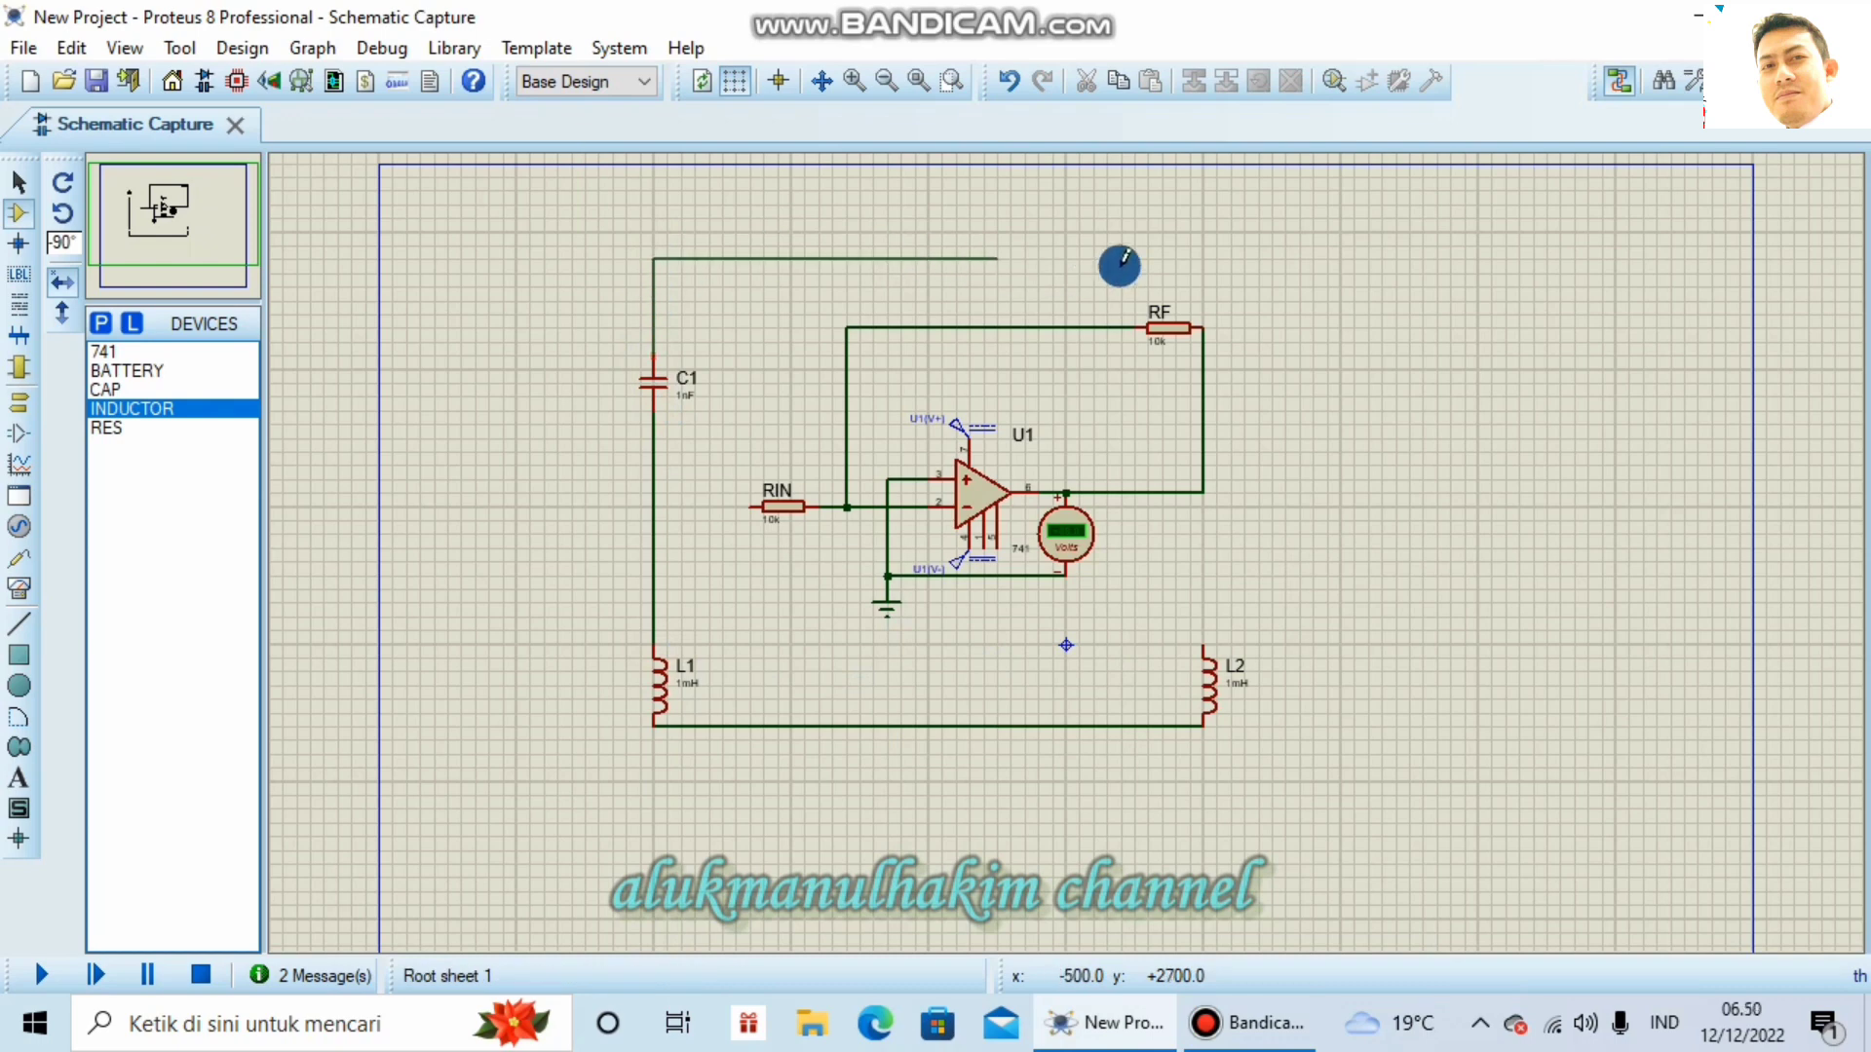
{"action": "left_click", "coordinate": [1204, 329]}
{"action": "left_click", "coordinate": [1204, 494]}
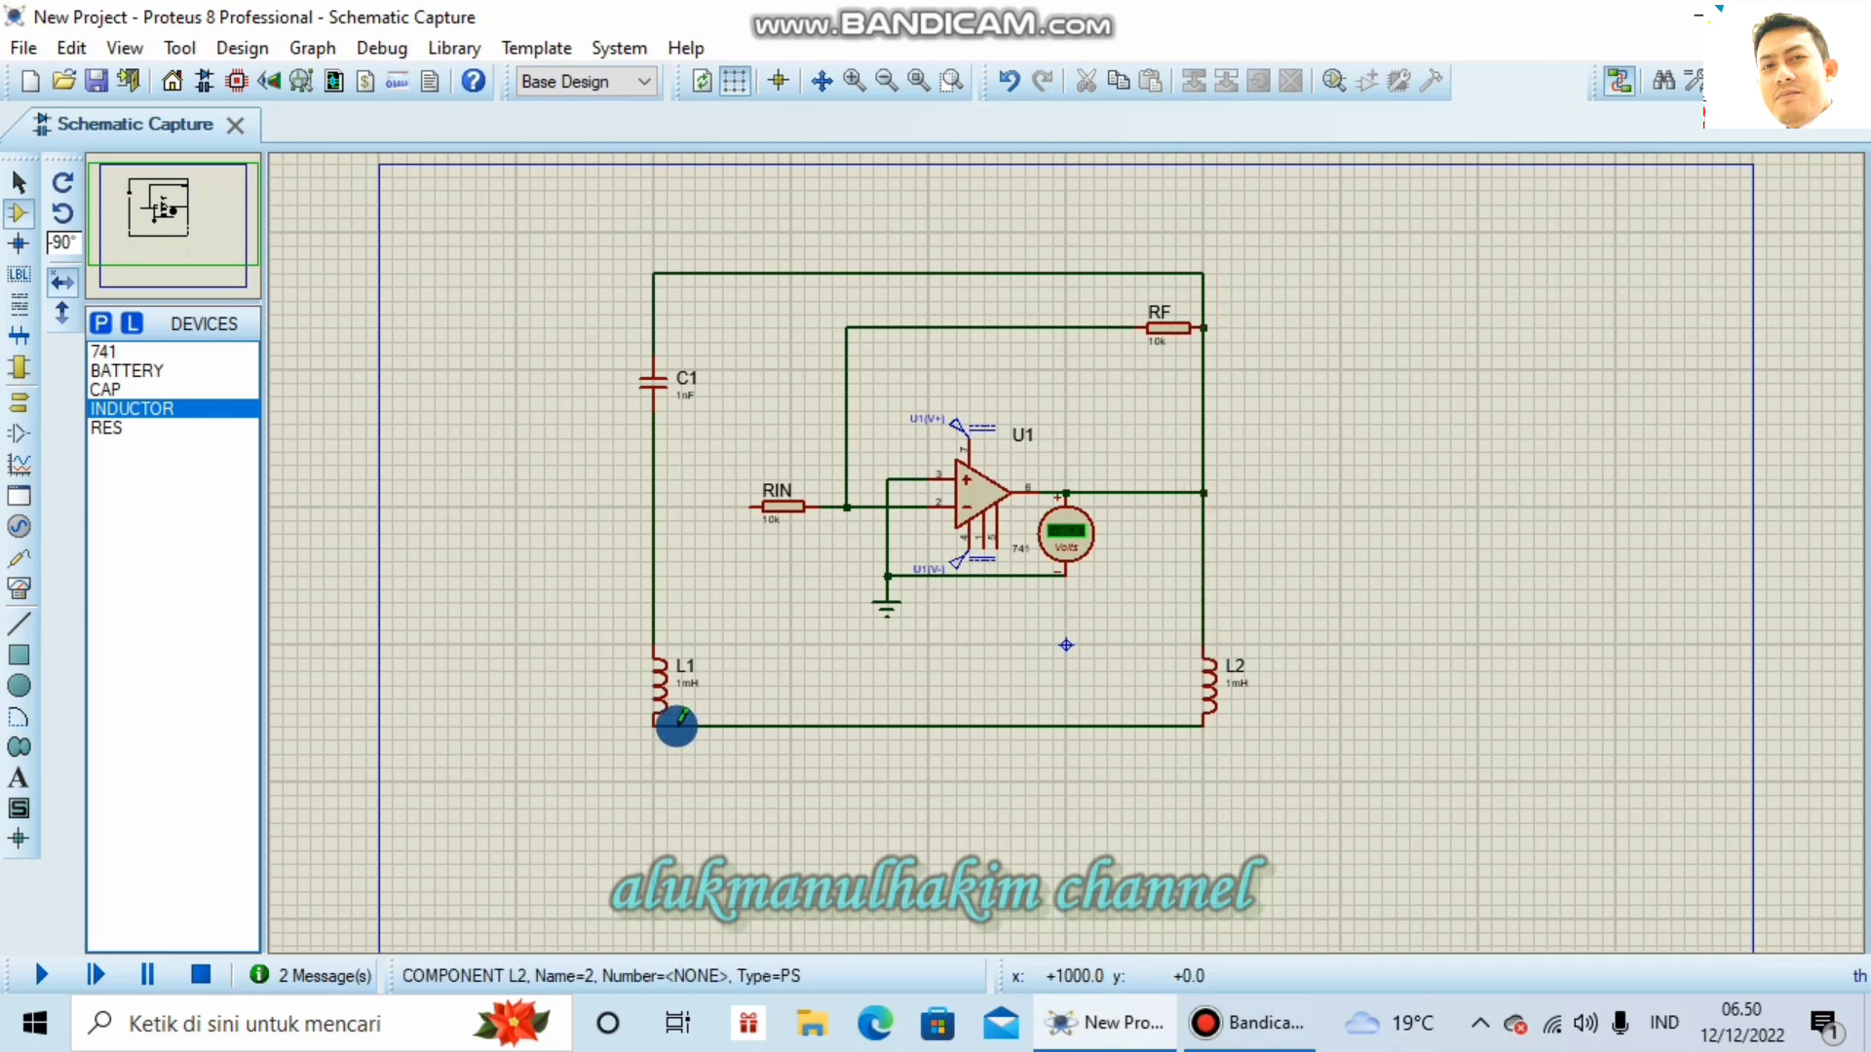
Step: Place a ground terminal below the wire joining L1 and L2 and connect it to that wire
{"action": "left_click", "coordinate": [19, 407]}
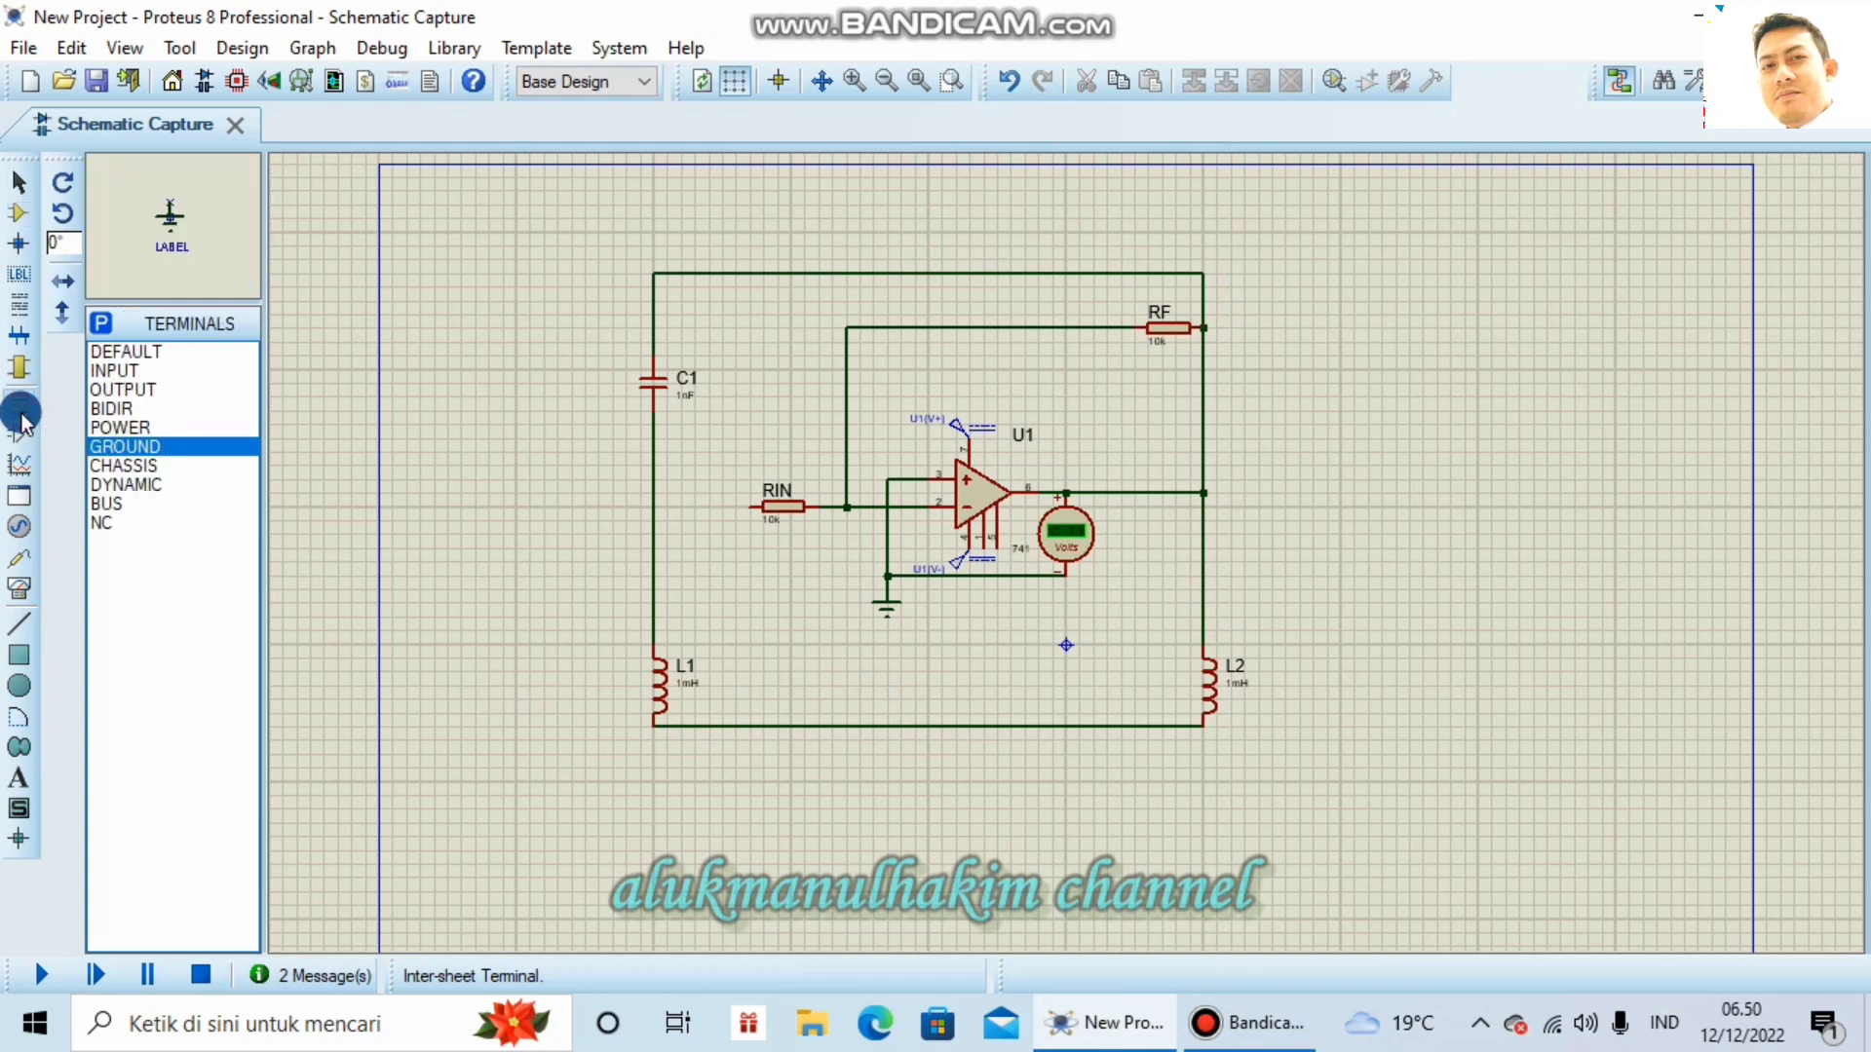
{"action": "left_click", "coordinate": [885, 768]}
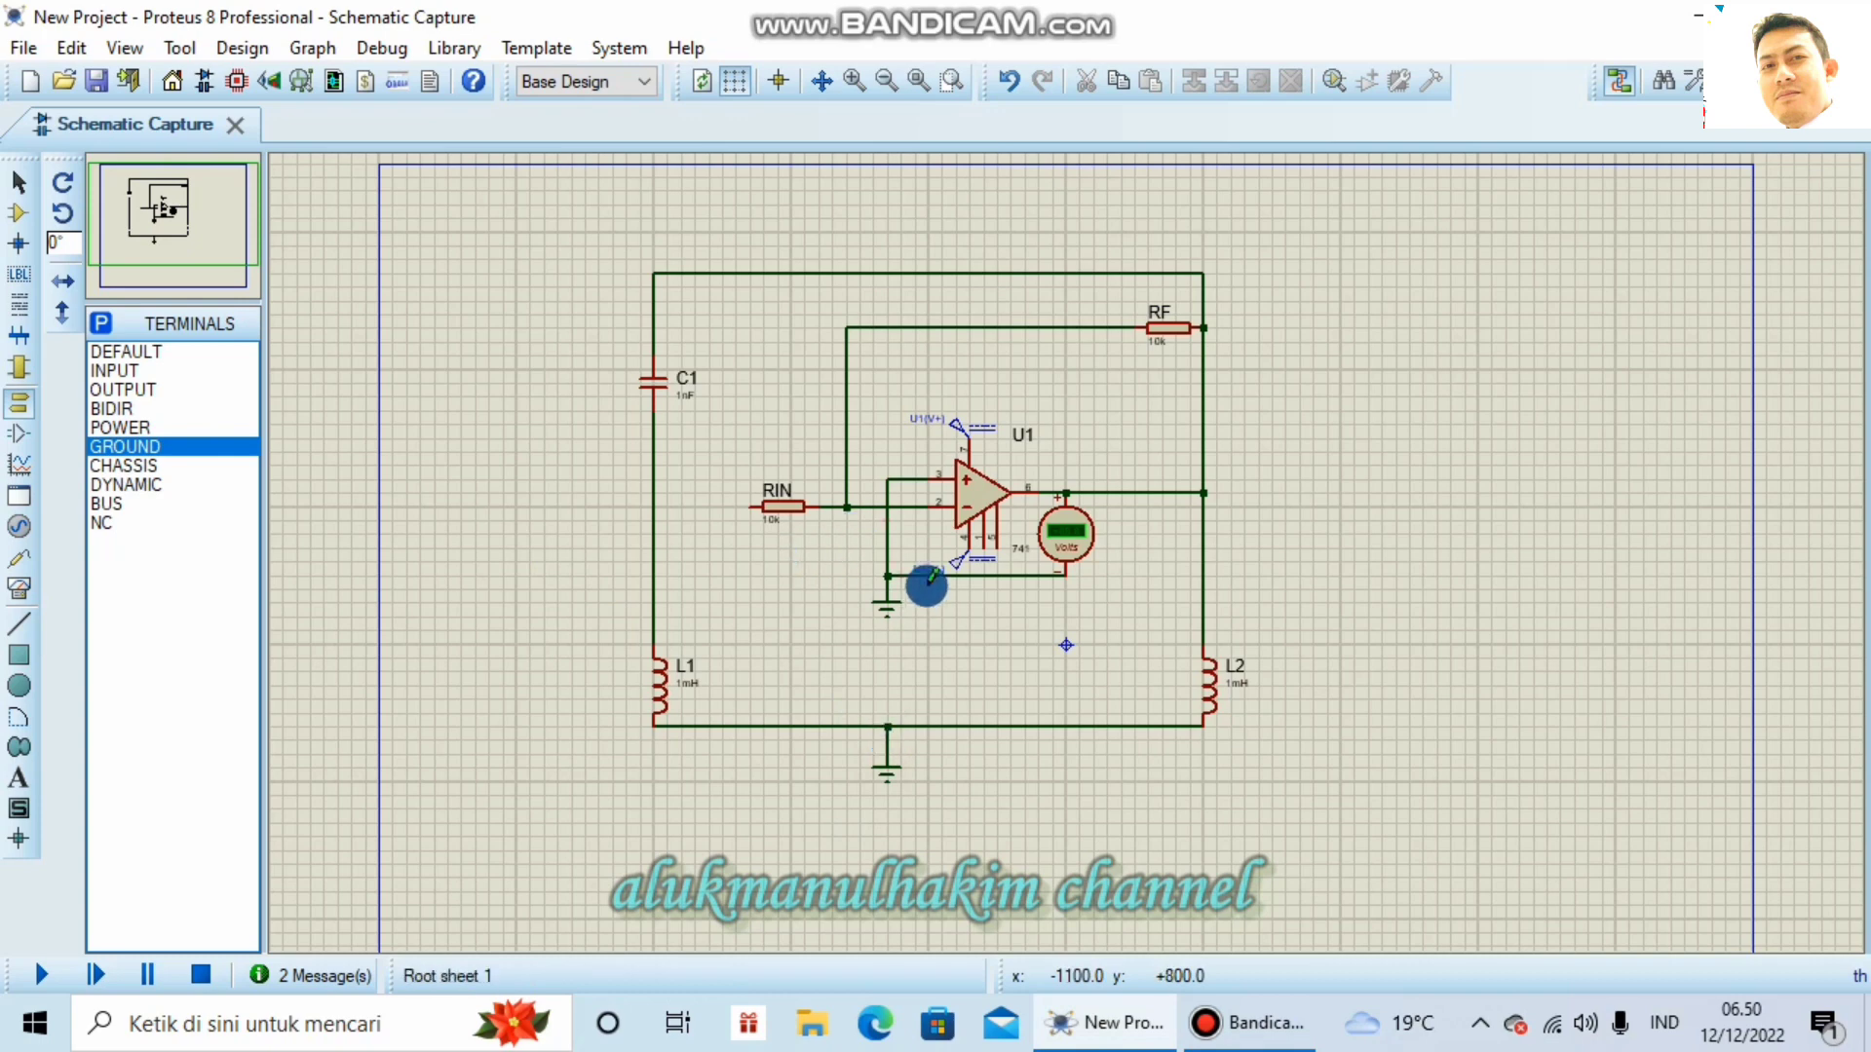
Step: Delete the DC voltmeter at the op-amp output together with its wire to the ground terminal
{"action": "left_click_drag", "start_coordinate": [1025, 617], "coordinate": [1094, 506]}
{"action": "key", "text": "Delete"}
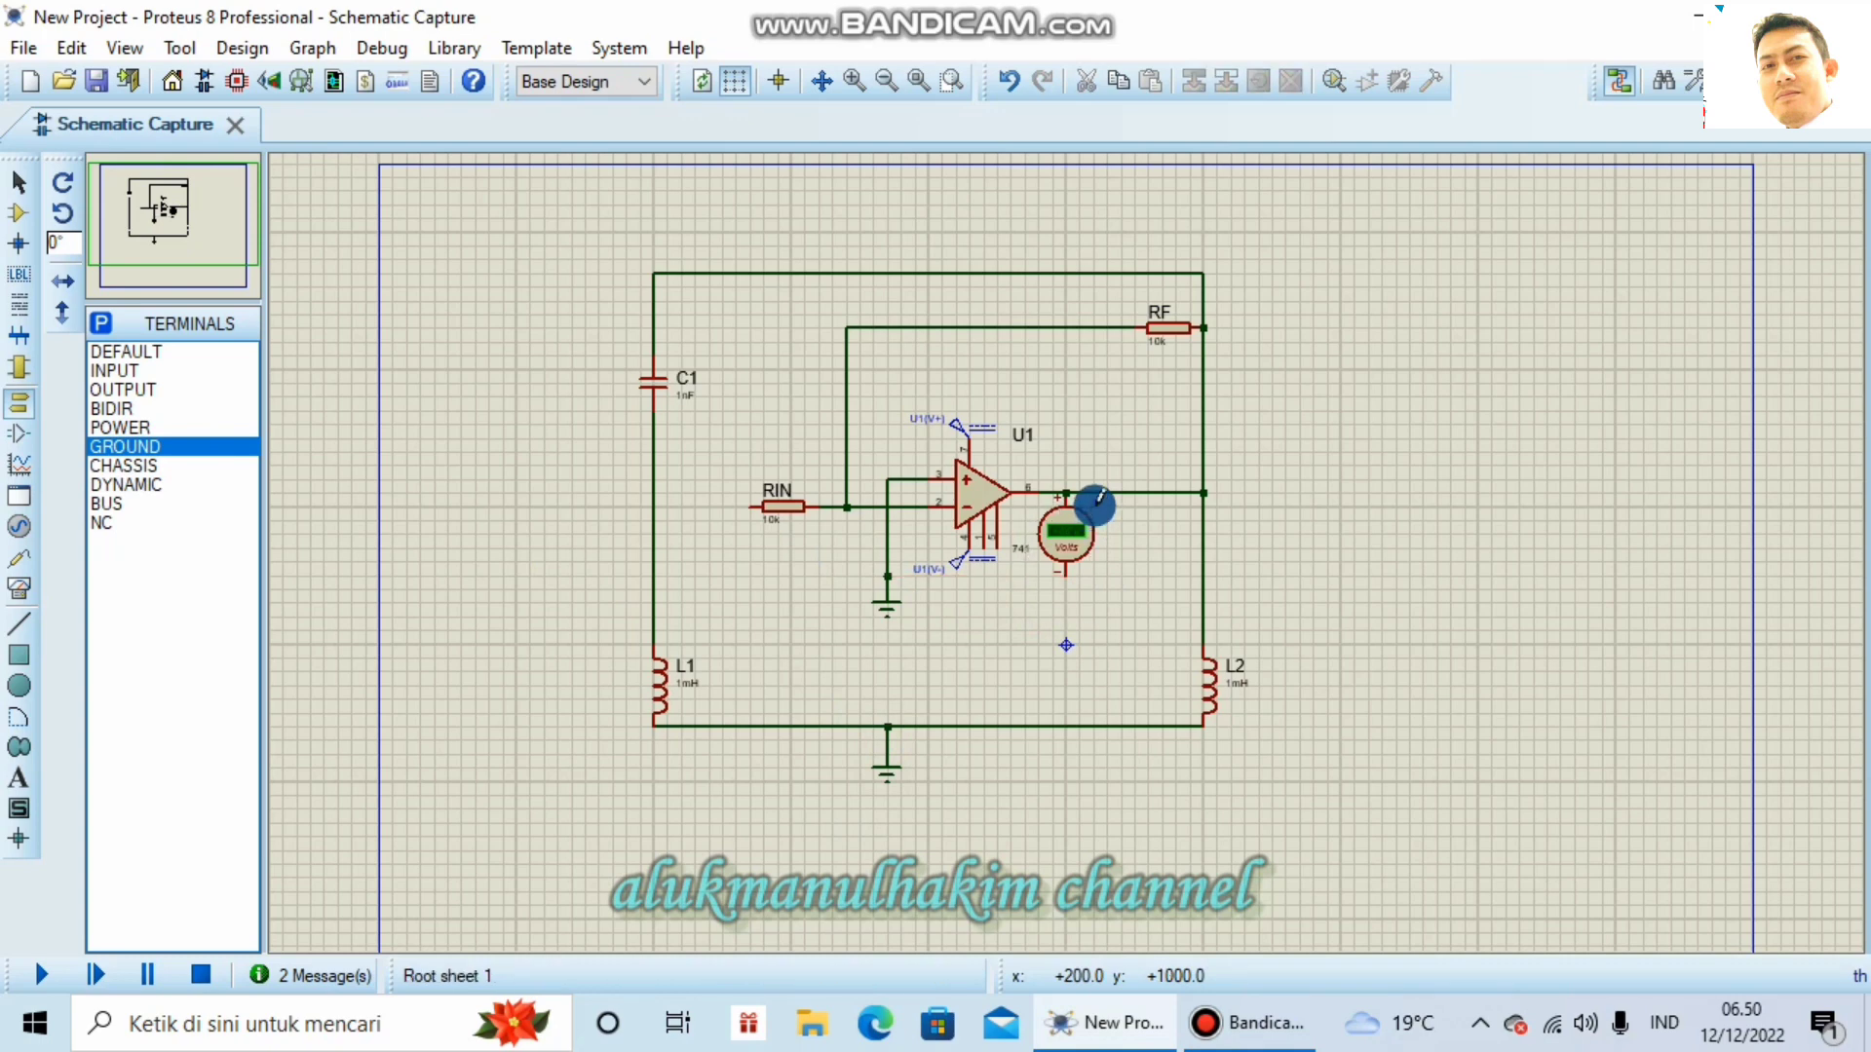
{"action": "left_click_drag", "start_coordinate": [1036, 575], "coordinate": [1108, 517]}
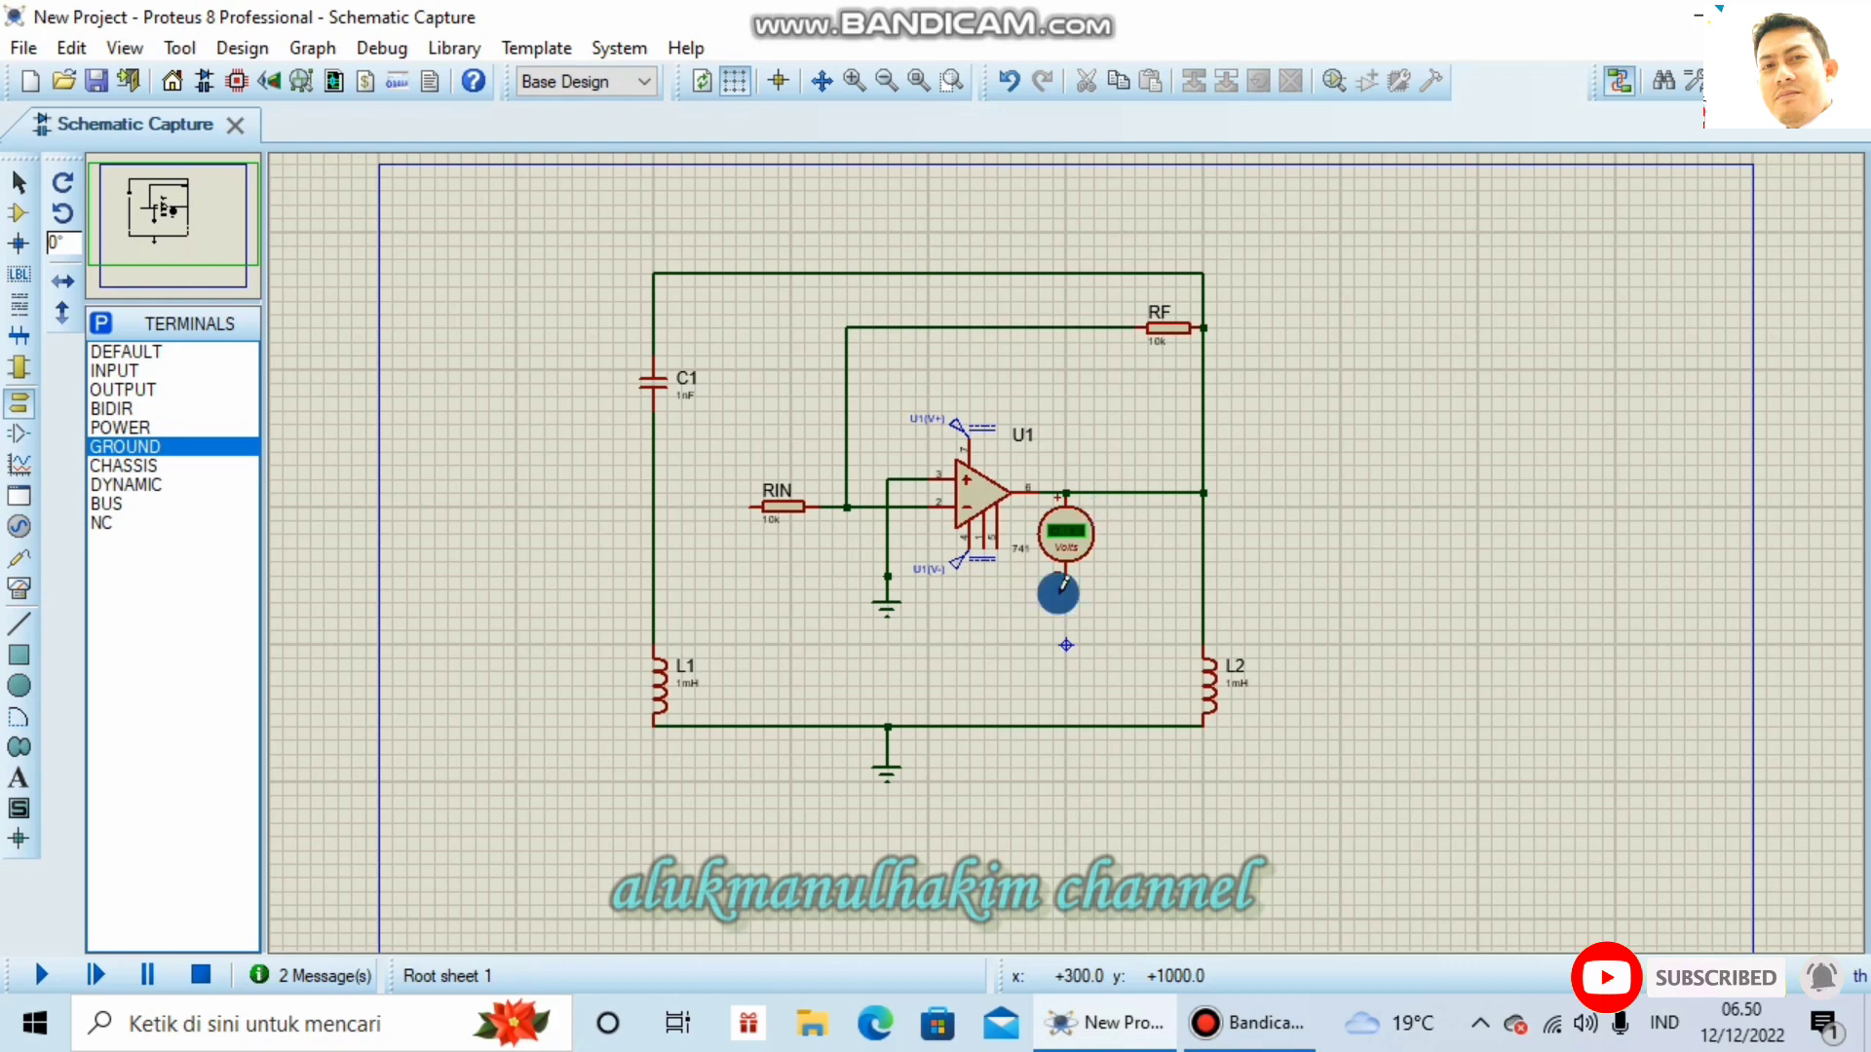
{"action": "mouse_move", "coordinate": [1036, 603]}
{"action": "left_mouse_down"}
{"action": "mouse_move", "coordinate": [1087, 496]}
{"action": "mouse_move", "coordinate": [1107, 510]}
{"action": "left_mouse_up"}
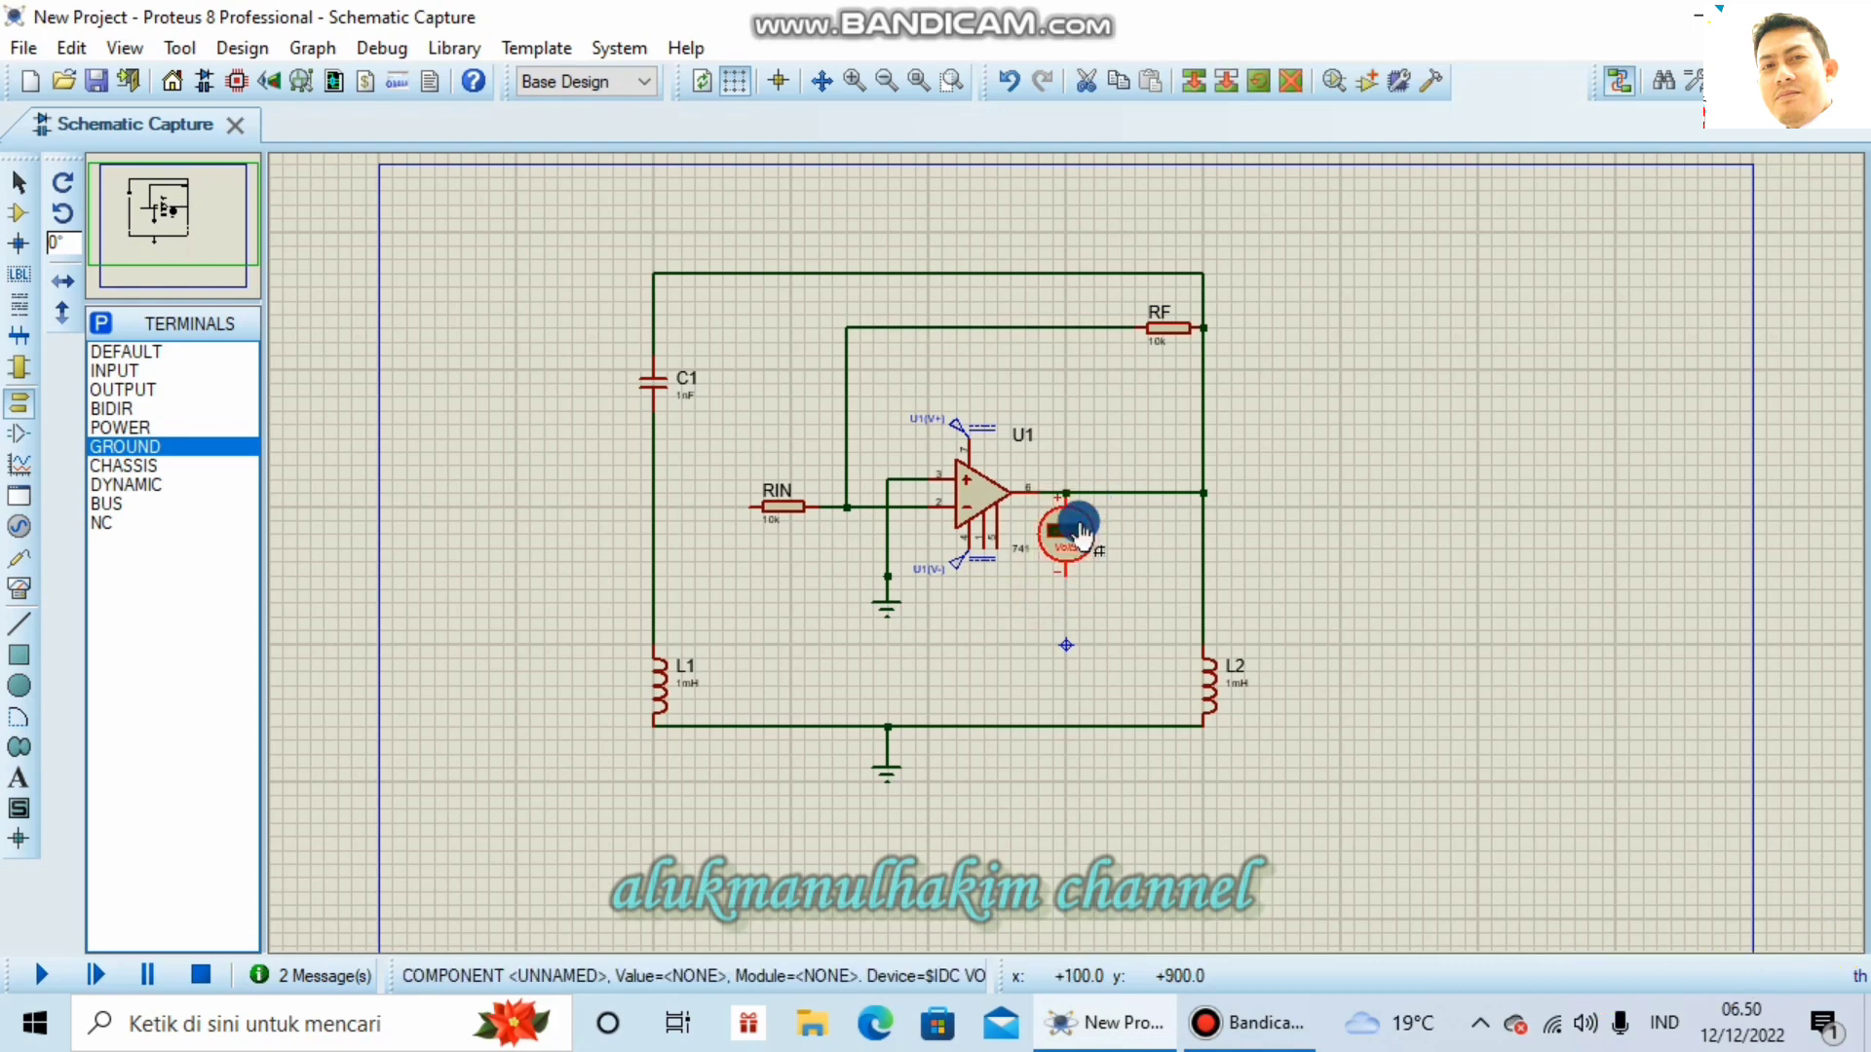
{"action": "right_click", "coordinate": [1079, 523]}
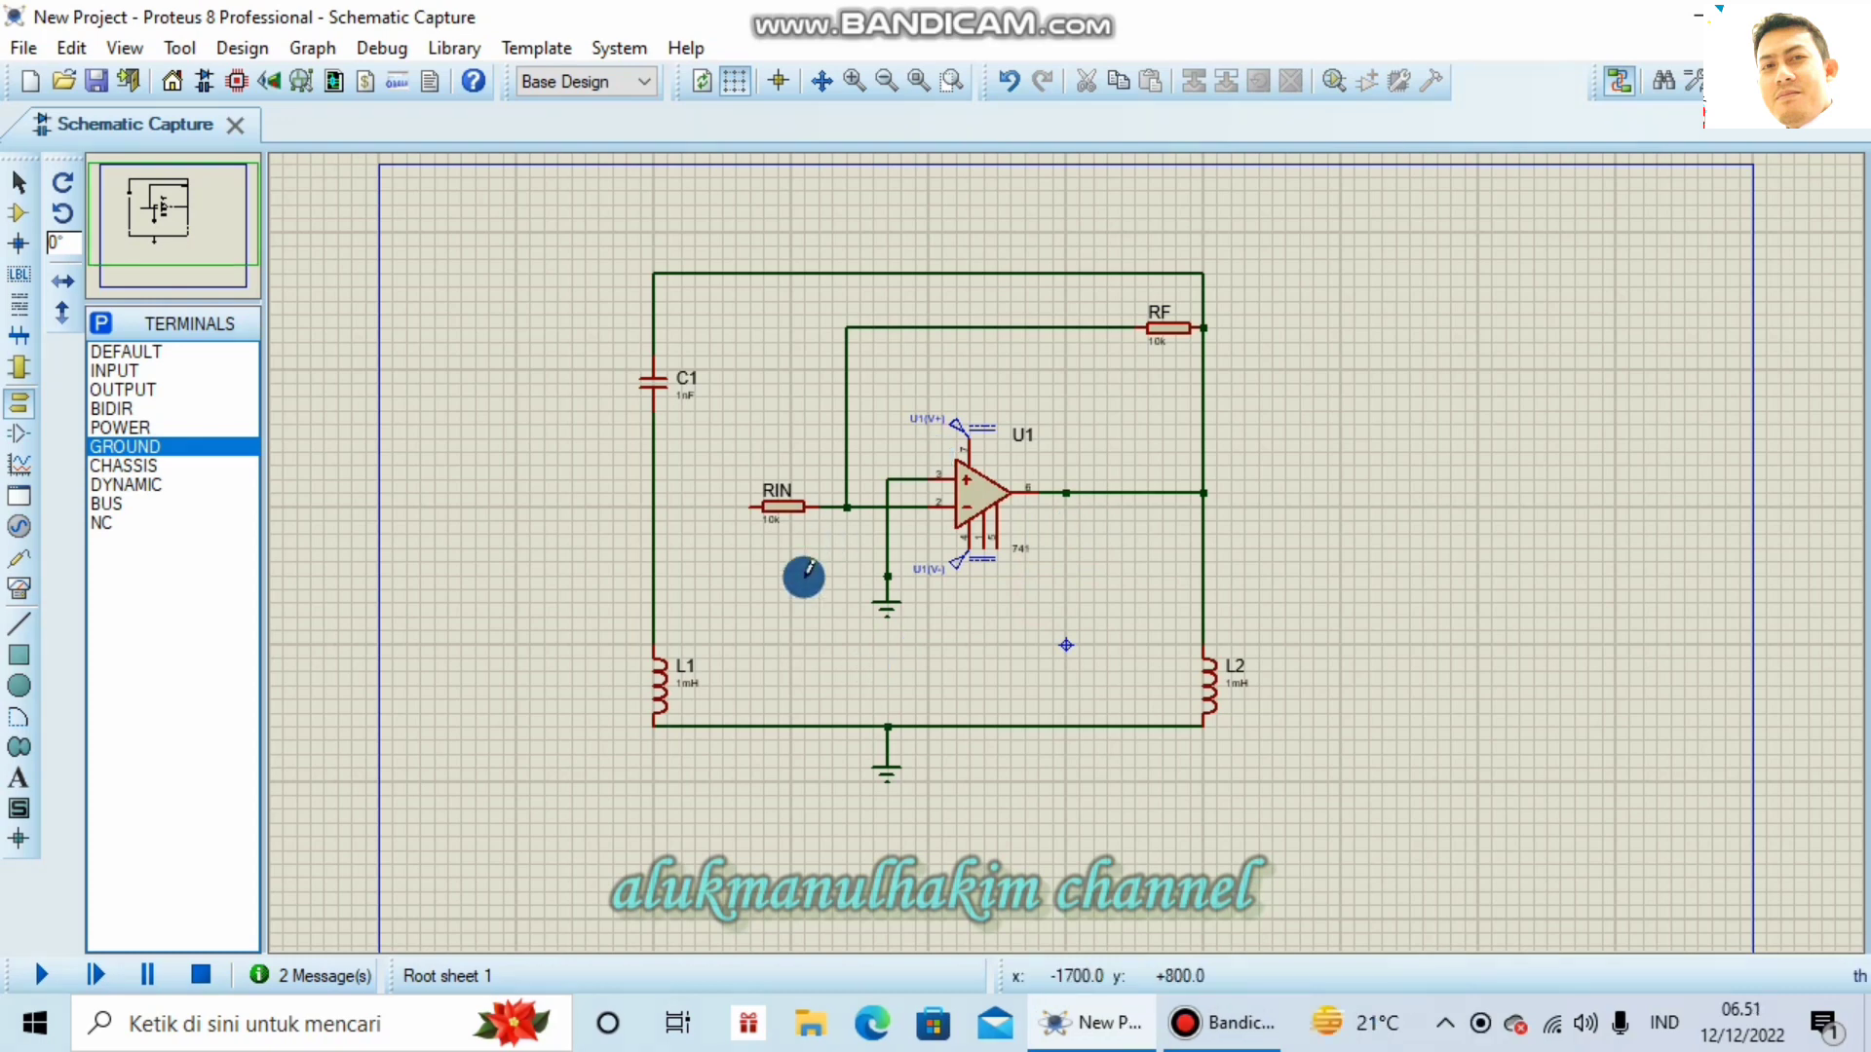
Step: Wire RIN's free end to the wire between C1 and L1, and remove the leftover junction dot on the op-amp output wire
{"action": "left_click", "coordinate": [751, 506]}
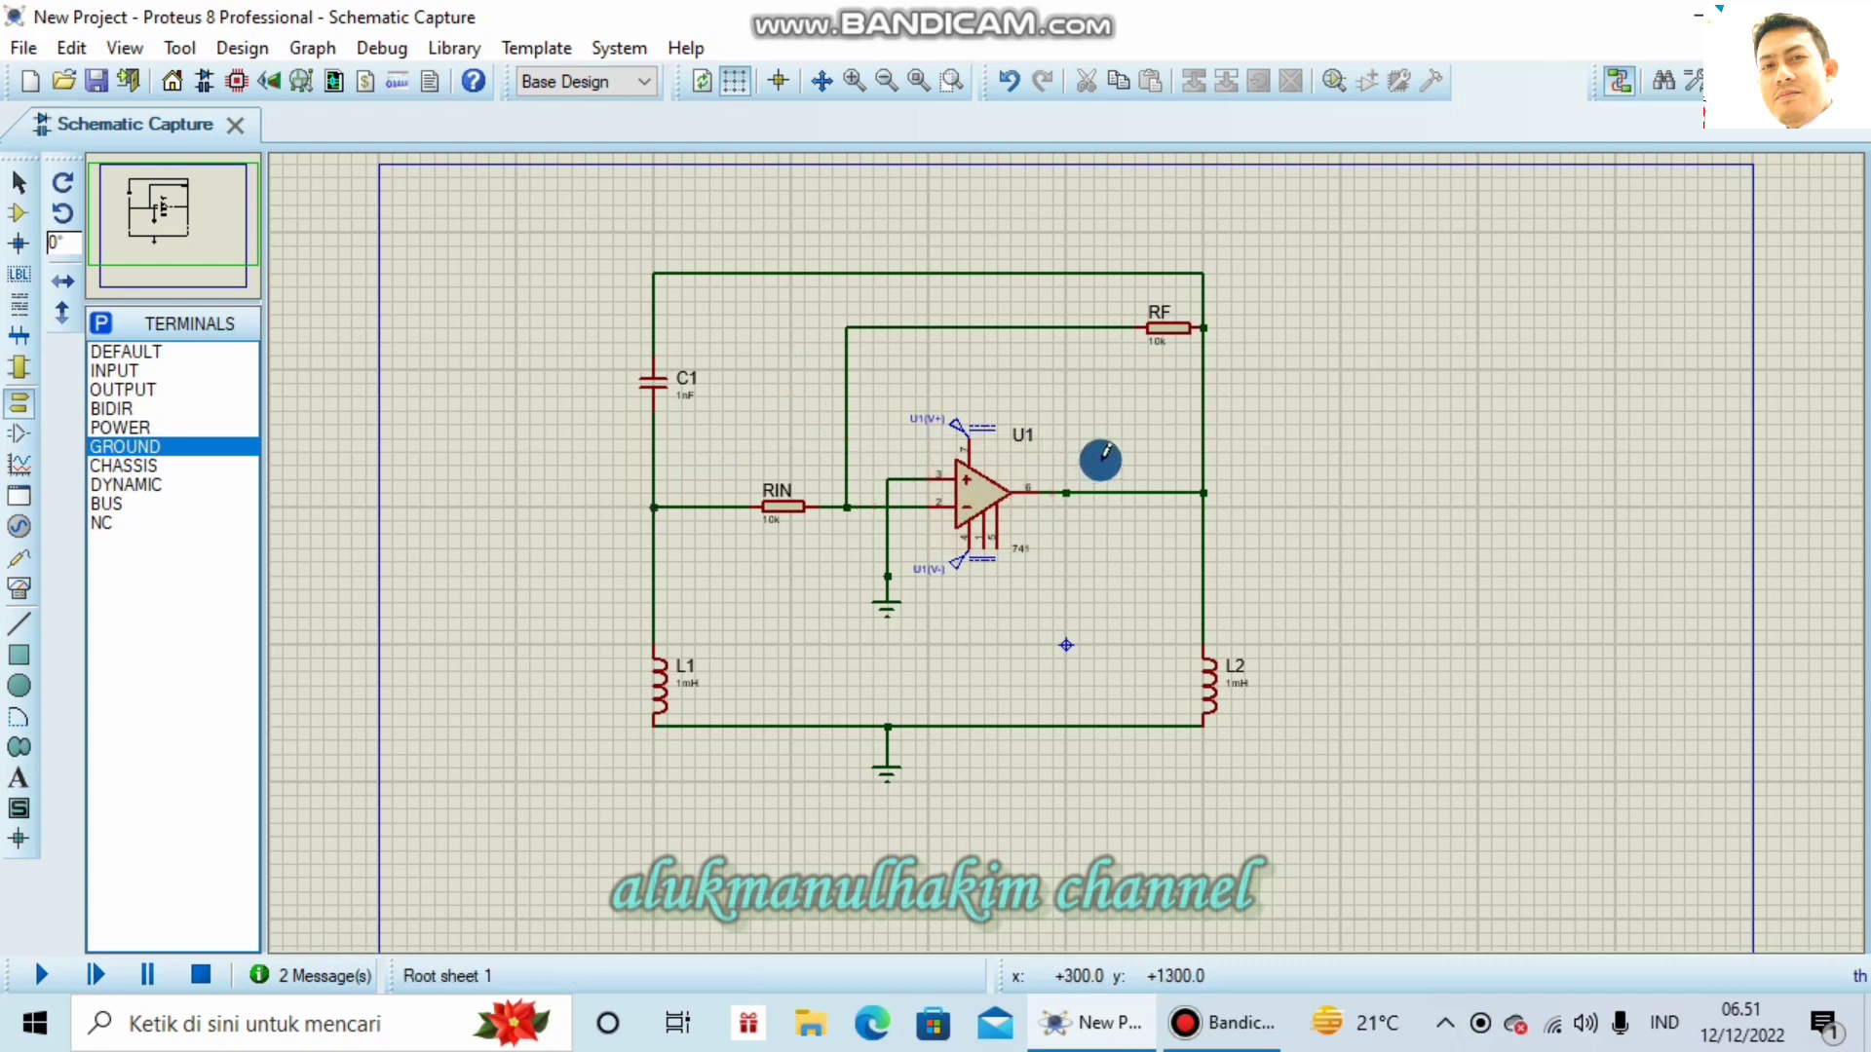
{"action": "left_click_drag", "start_coordinate": [1052, 451], "coordinate": [1120, 520]}
{"action": "left_click", "coordinate": [1120, 520]}
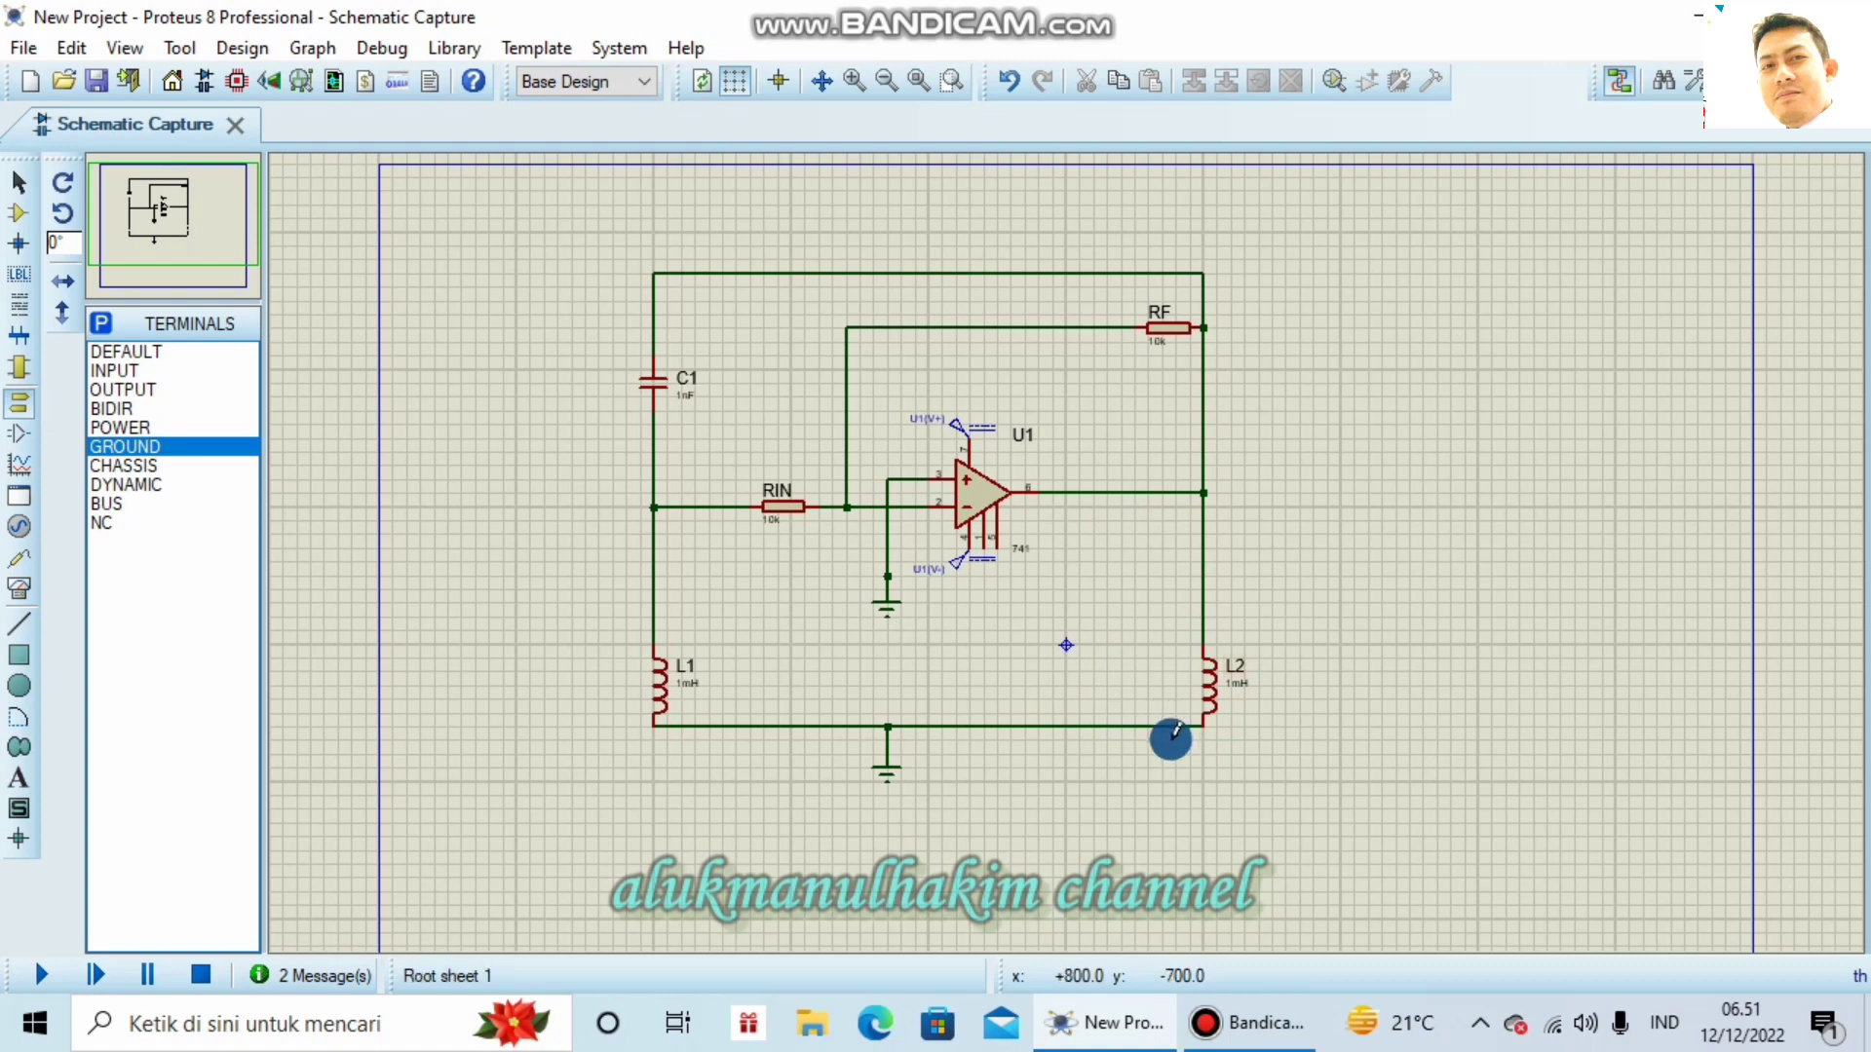
Step: Place an OSCILLOSCOPE instrument to the right of the oscillator circuit
{"action": "left_click_drag", "start_coordinate": [1165, 656], "coordinate": [625, 534]}
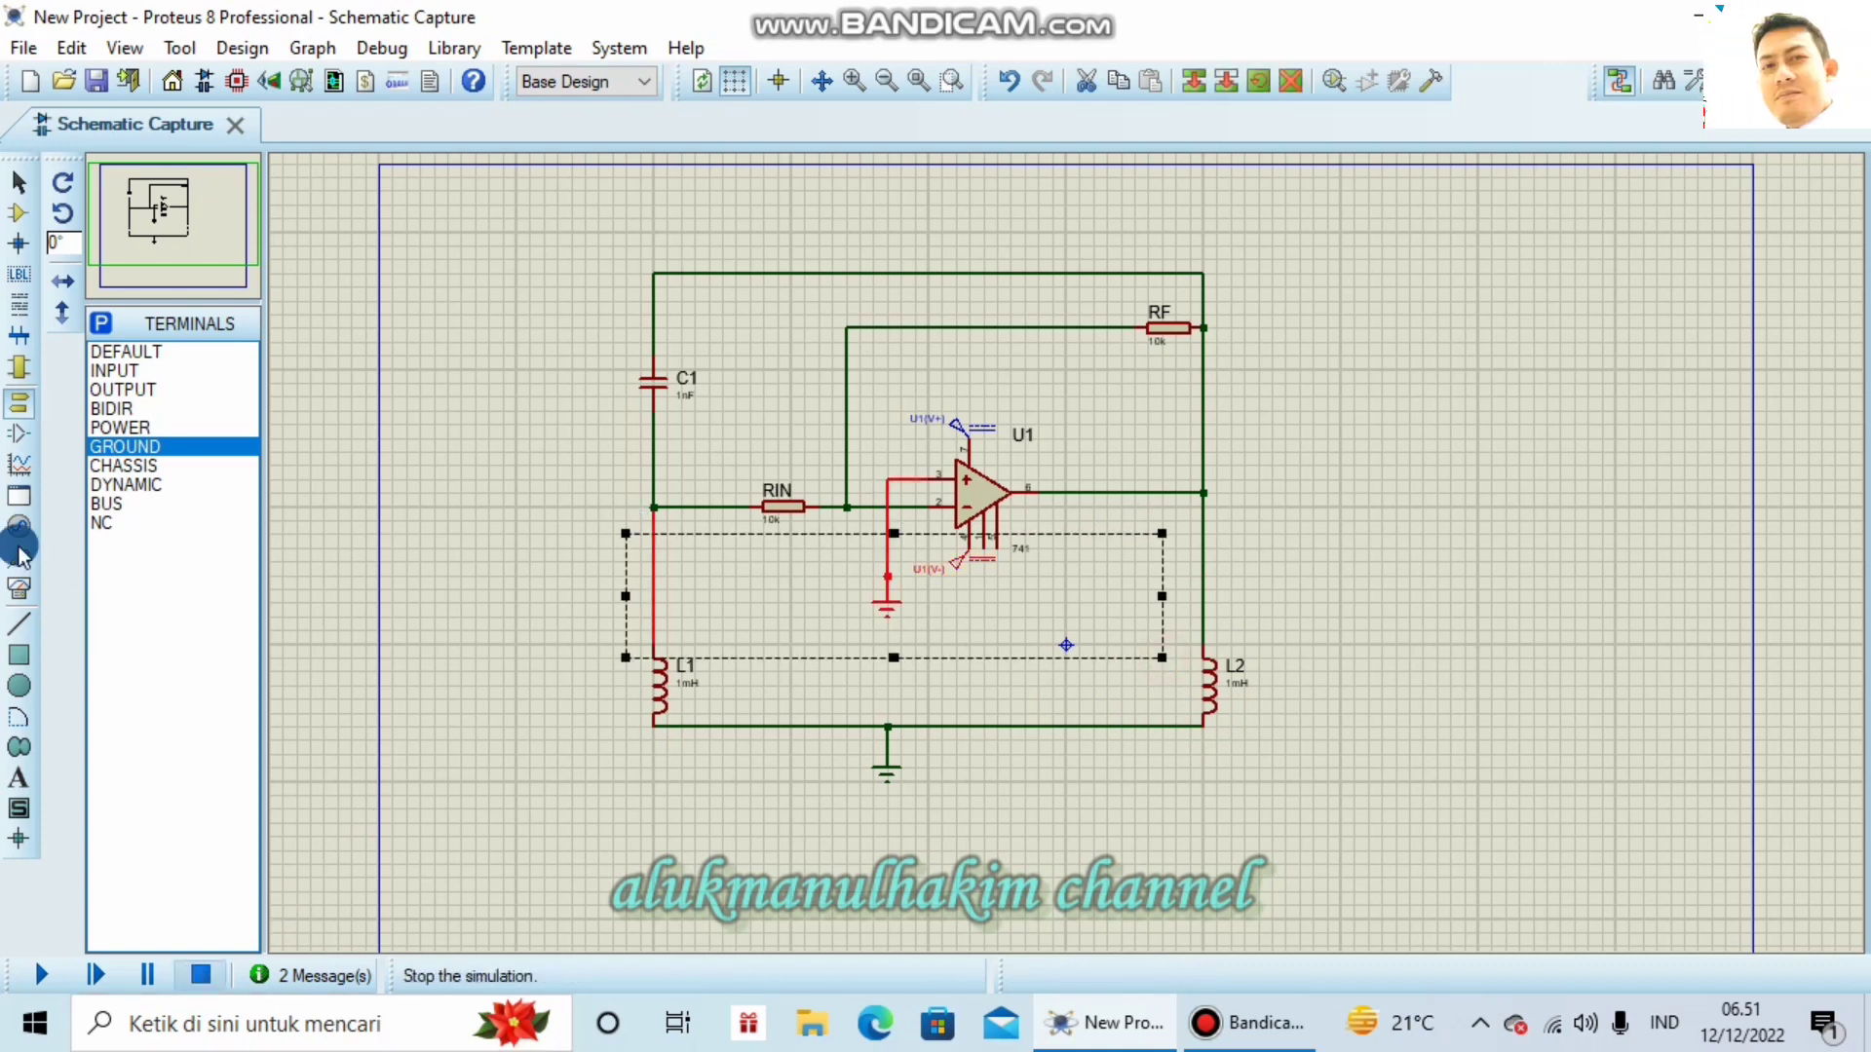
{"action": "left_click", "coordinate": [17, 596]}
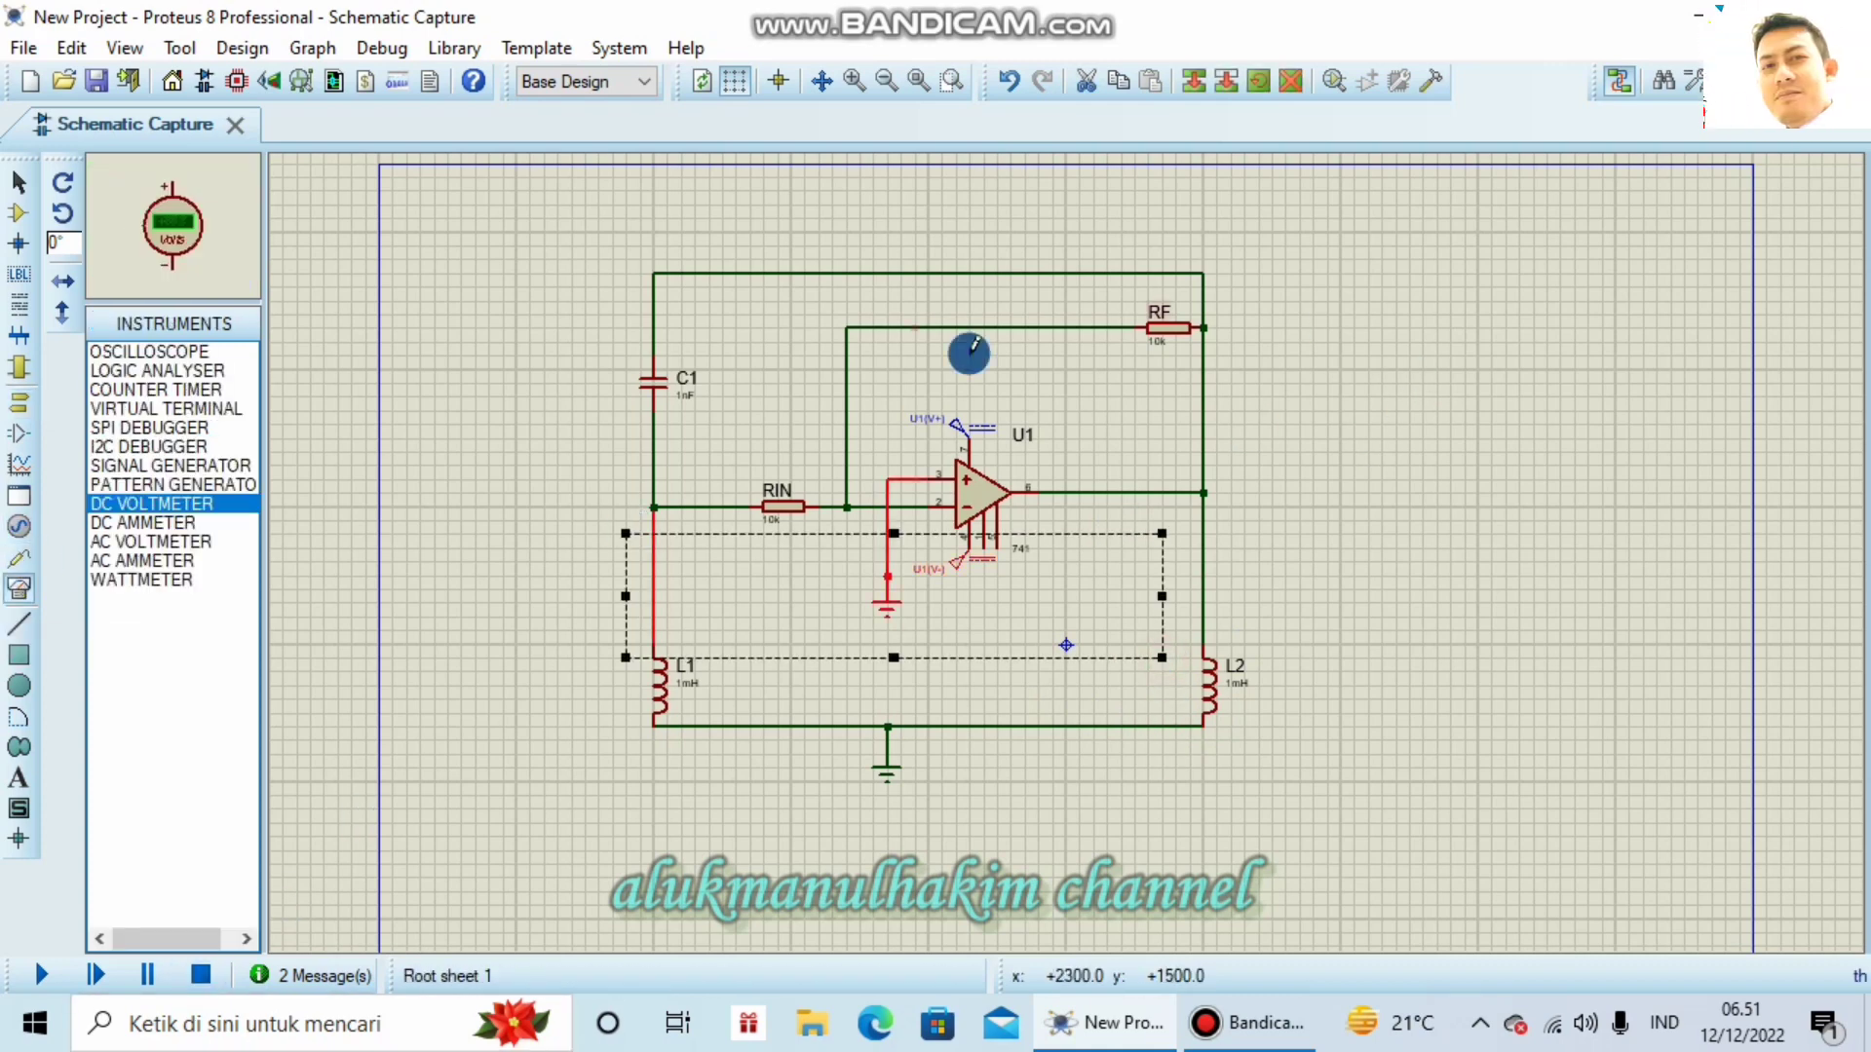
{"action": "left_click", "coordinate": [195, 353]}
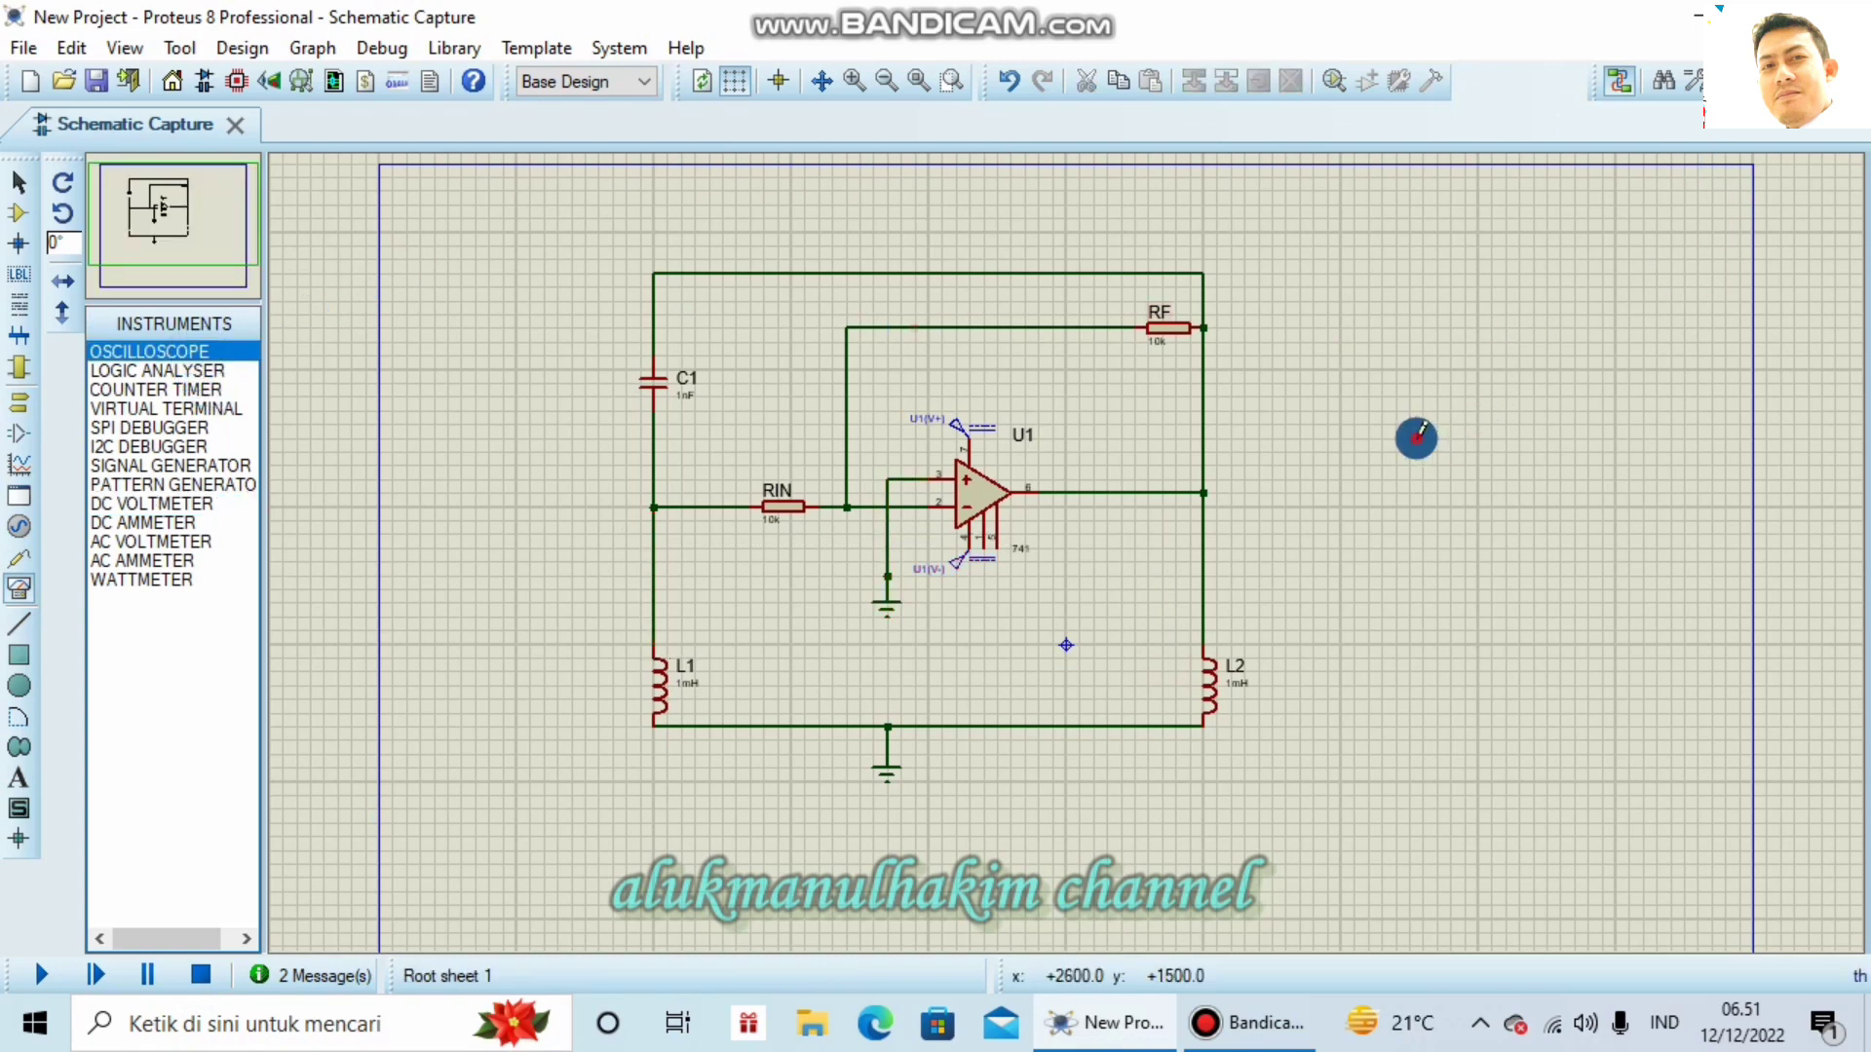
{"action": "left_click", "coordinate": [1416, 439]}
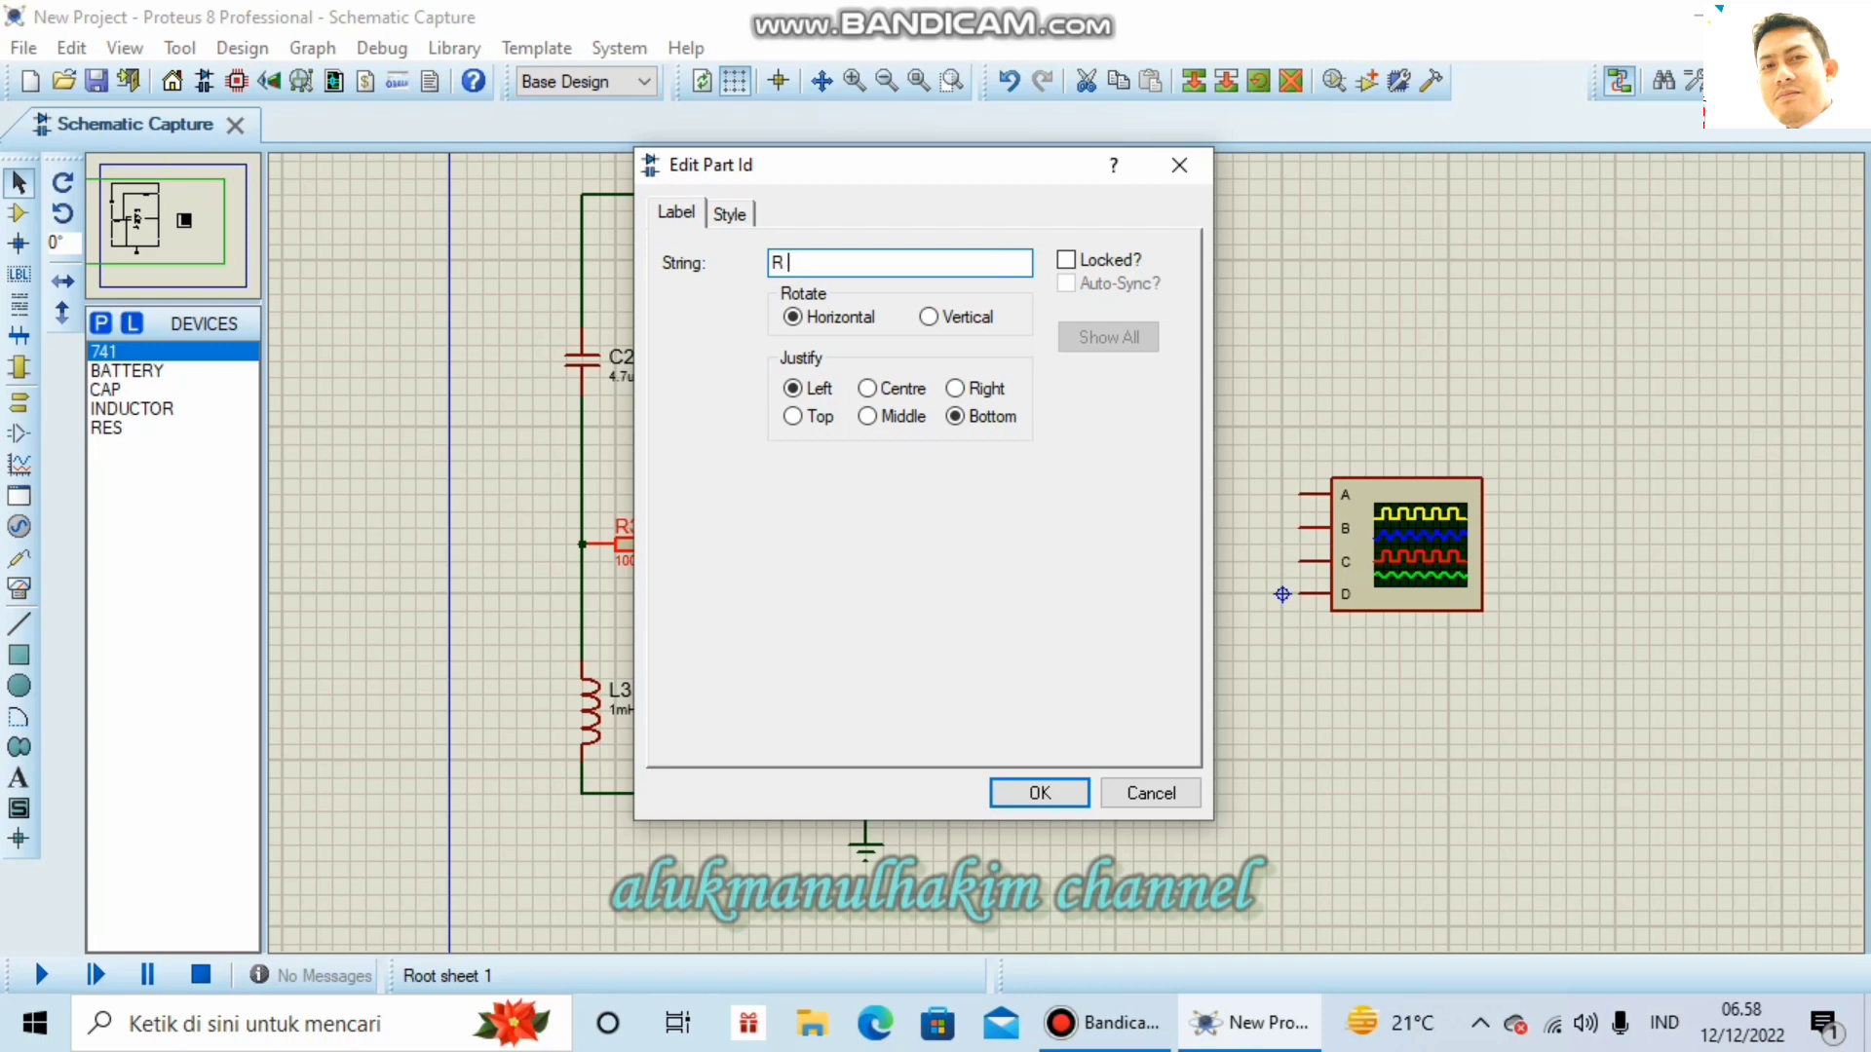
Step: Rename the input resistor as R IN and the capacitor as C1
{"action": "key", "text": "Return"}
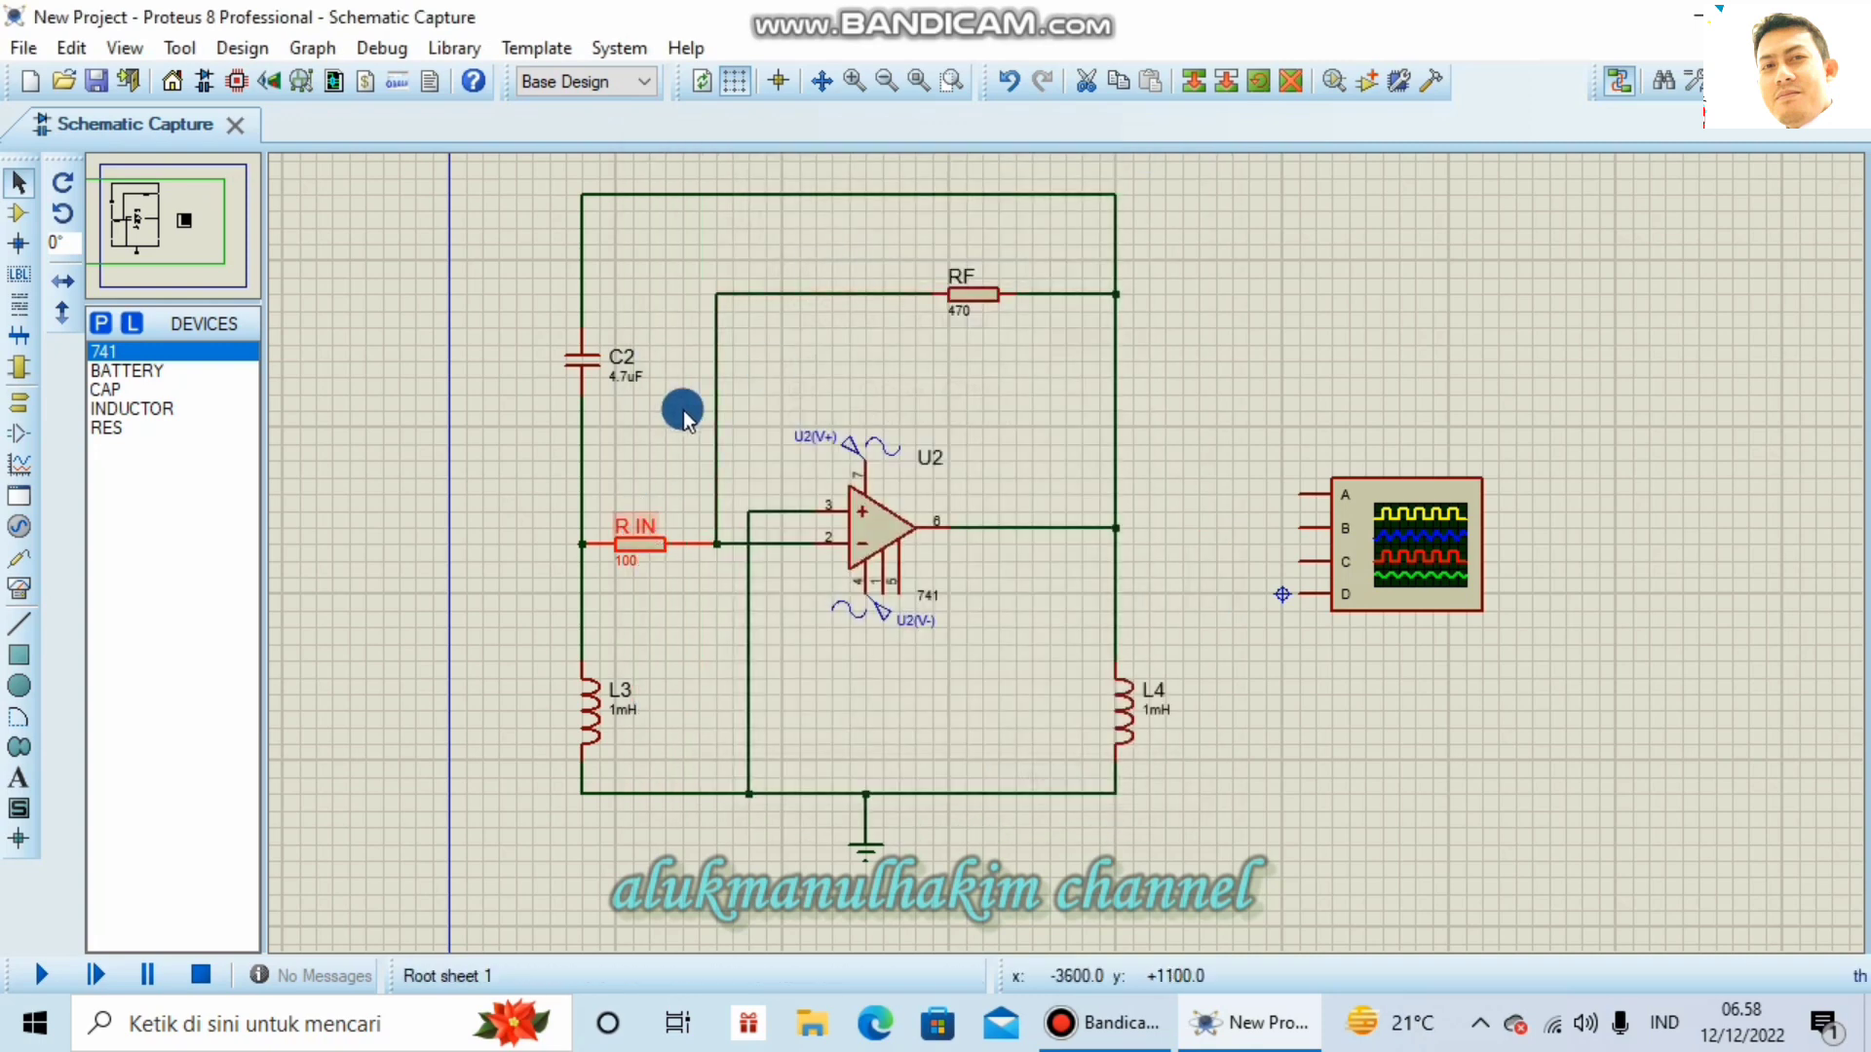
{"action": "left_click", "coordinate": [634, 359]}
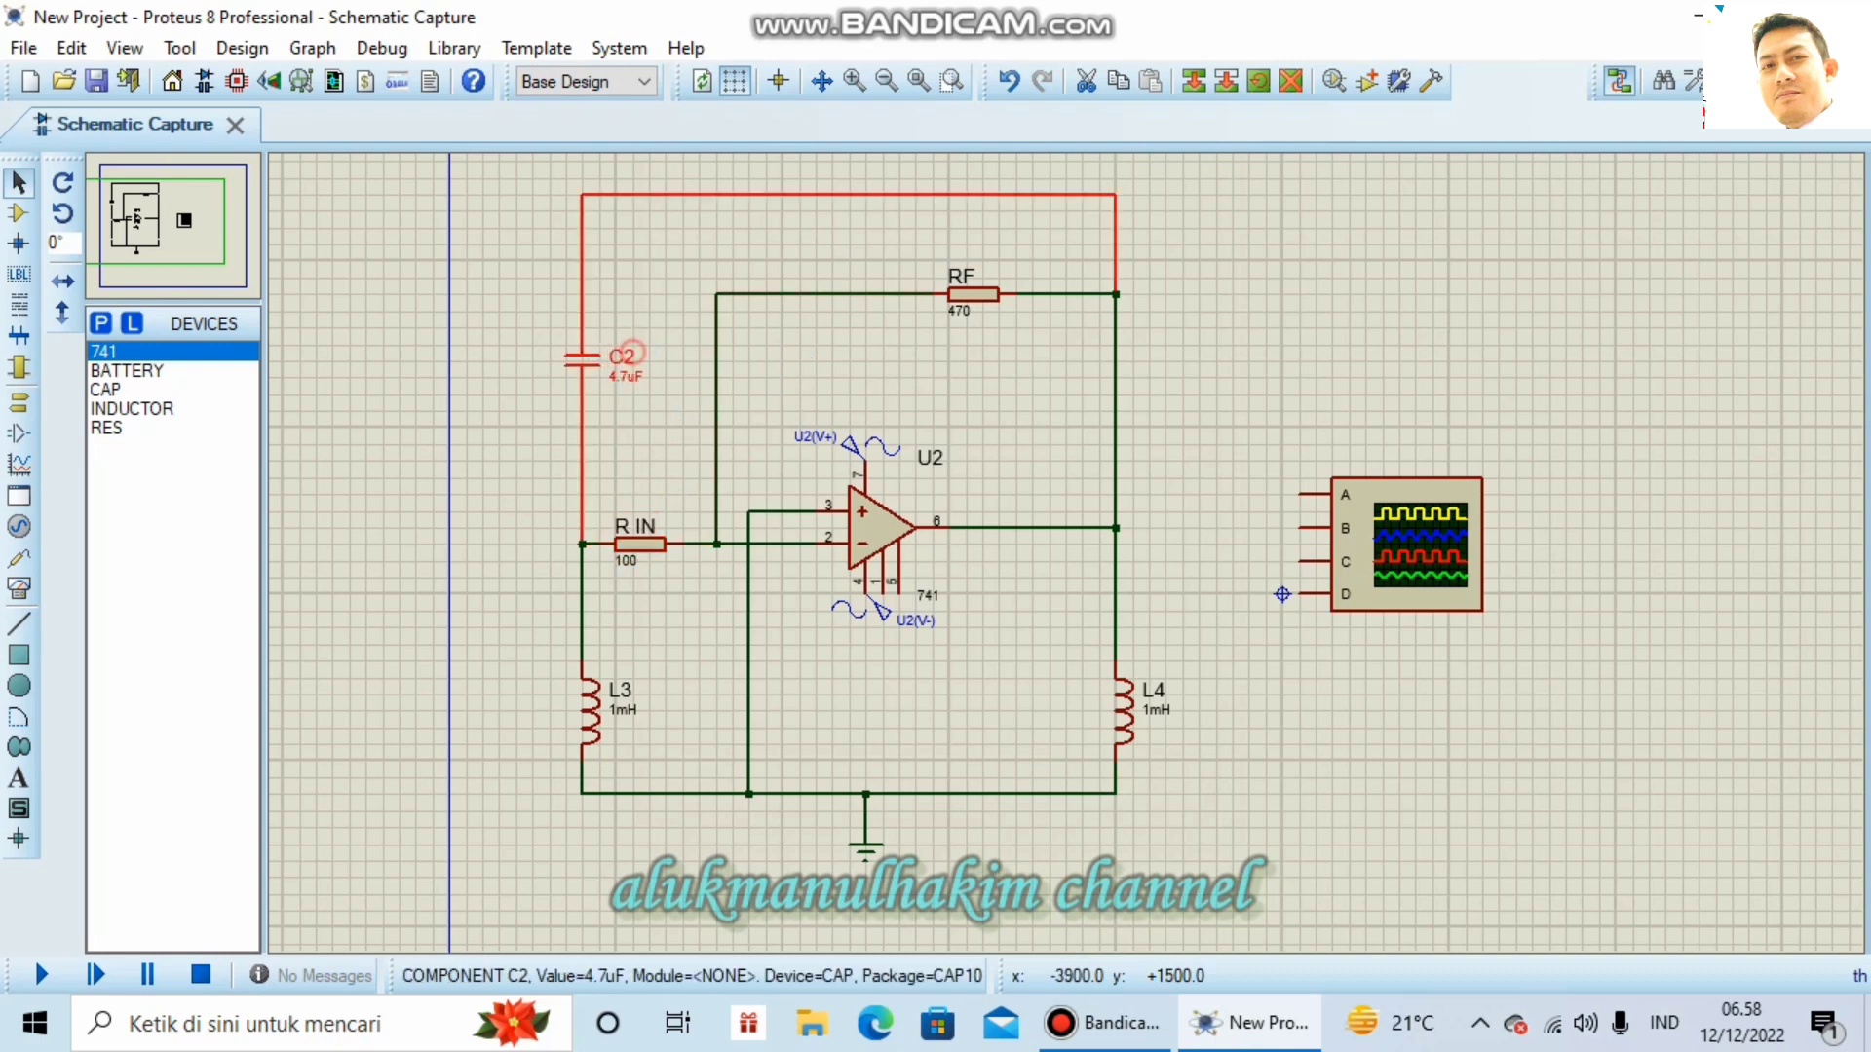
{"action": "left_click", "coordinate": [634, 355]}
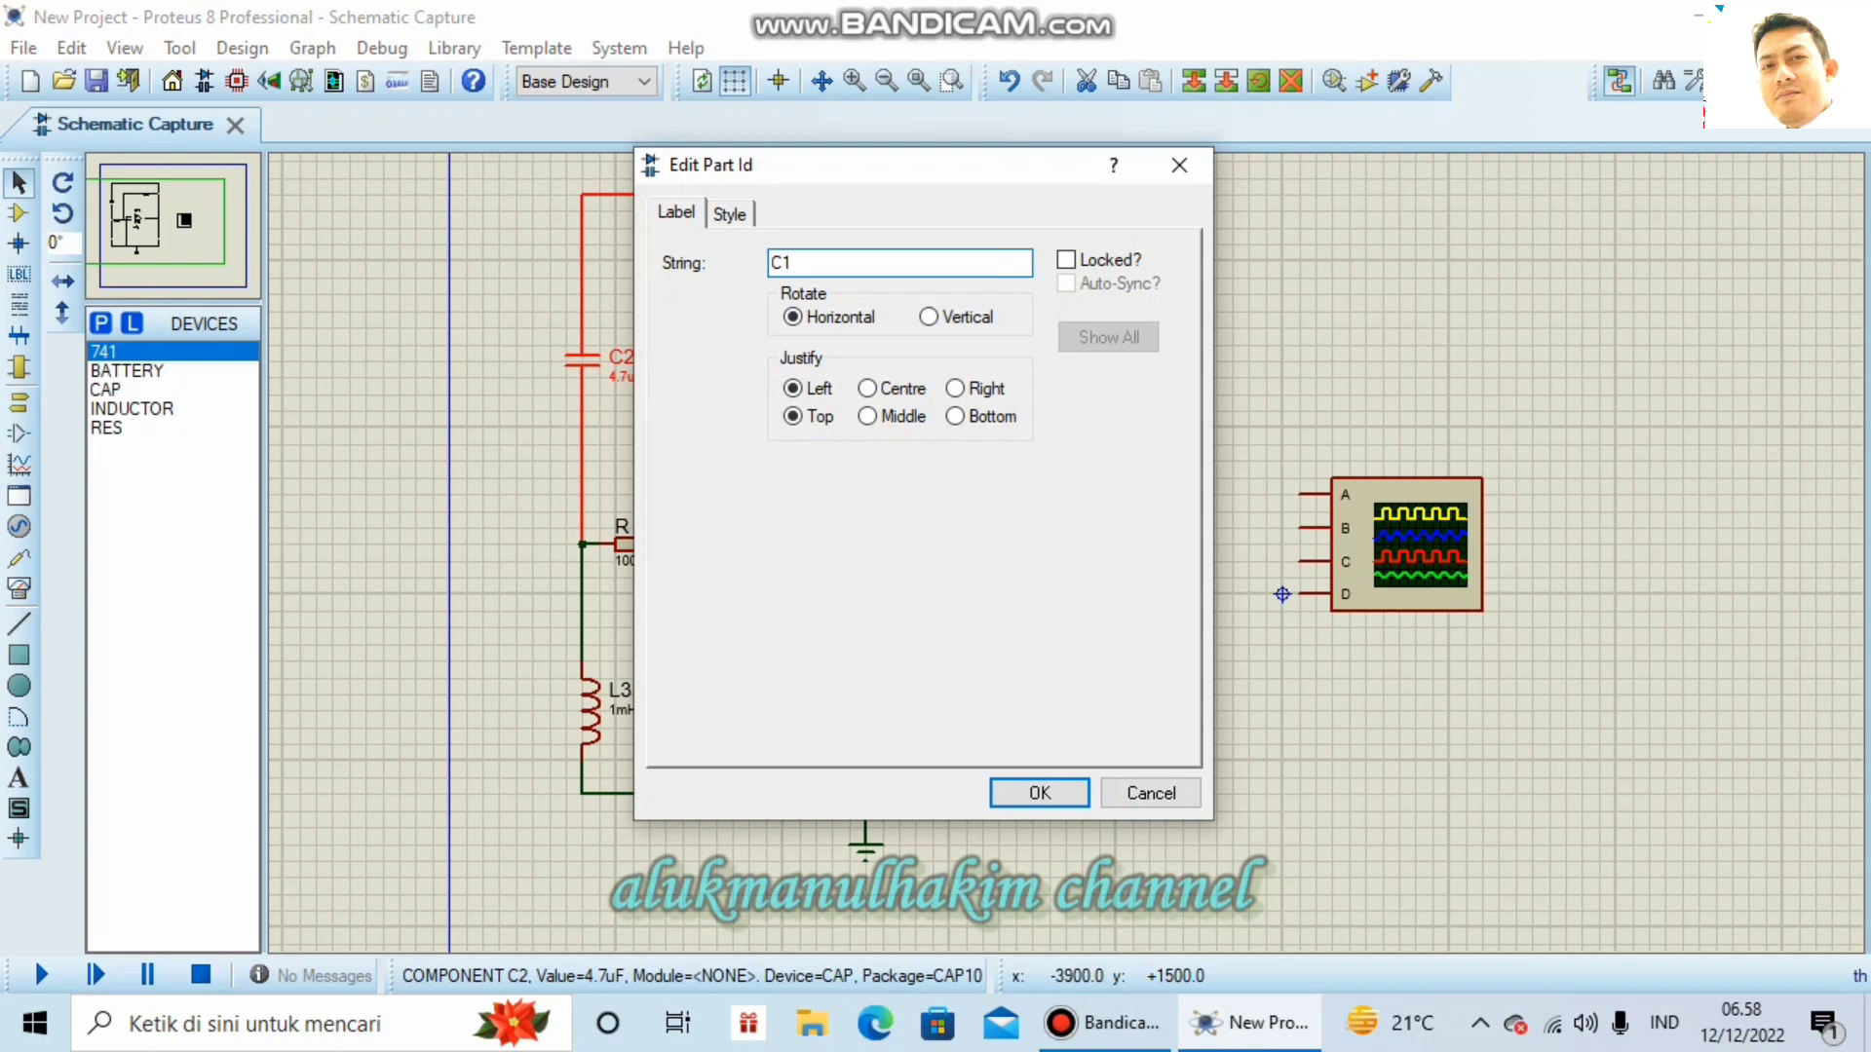
{"action": "type", "text": "C1"}
{"action": "key", "text": "Return"}
Step: Rename the inductor below the capacitor as L1 and the inductor on the output side as L2
{"action": "left_click", "coordinate": [624, 692]}
{"action": "left_click", "coordinate": [624, 692]}
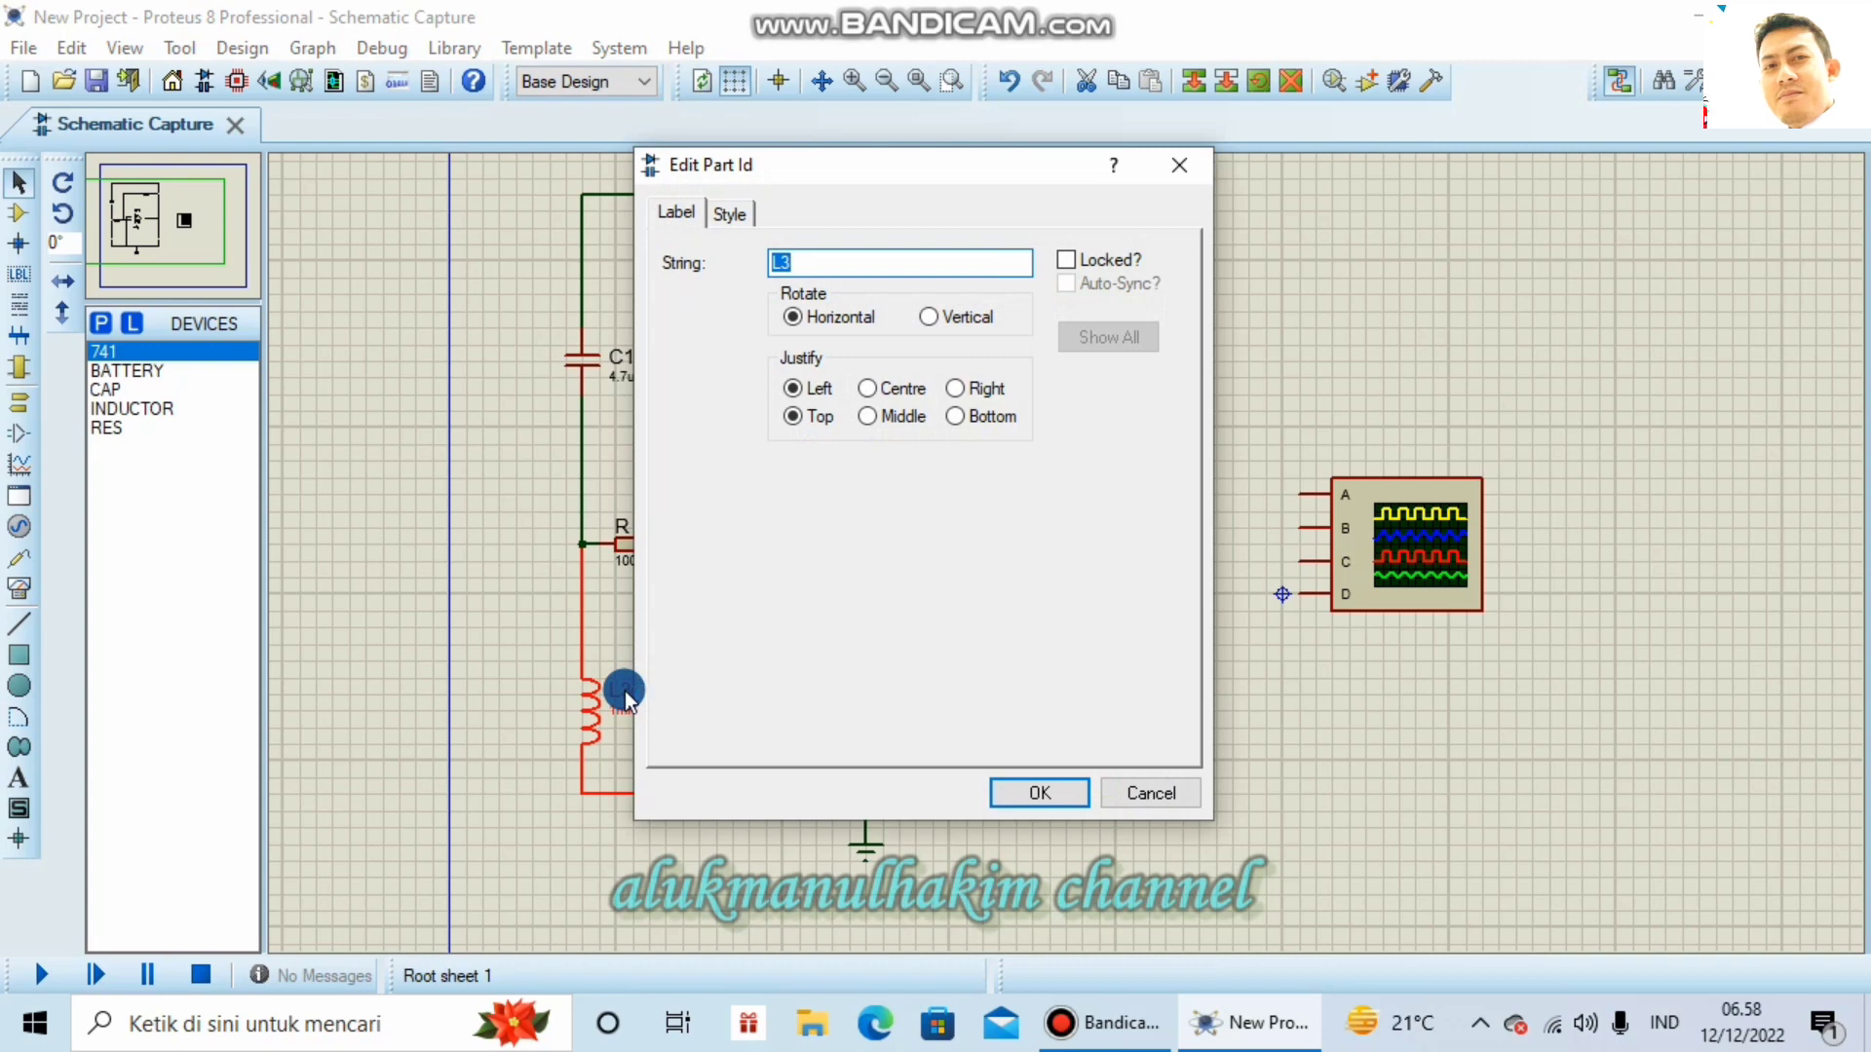
{"action": "type", "text": "L1"}
{"action": "key", "text": "Return"}
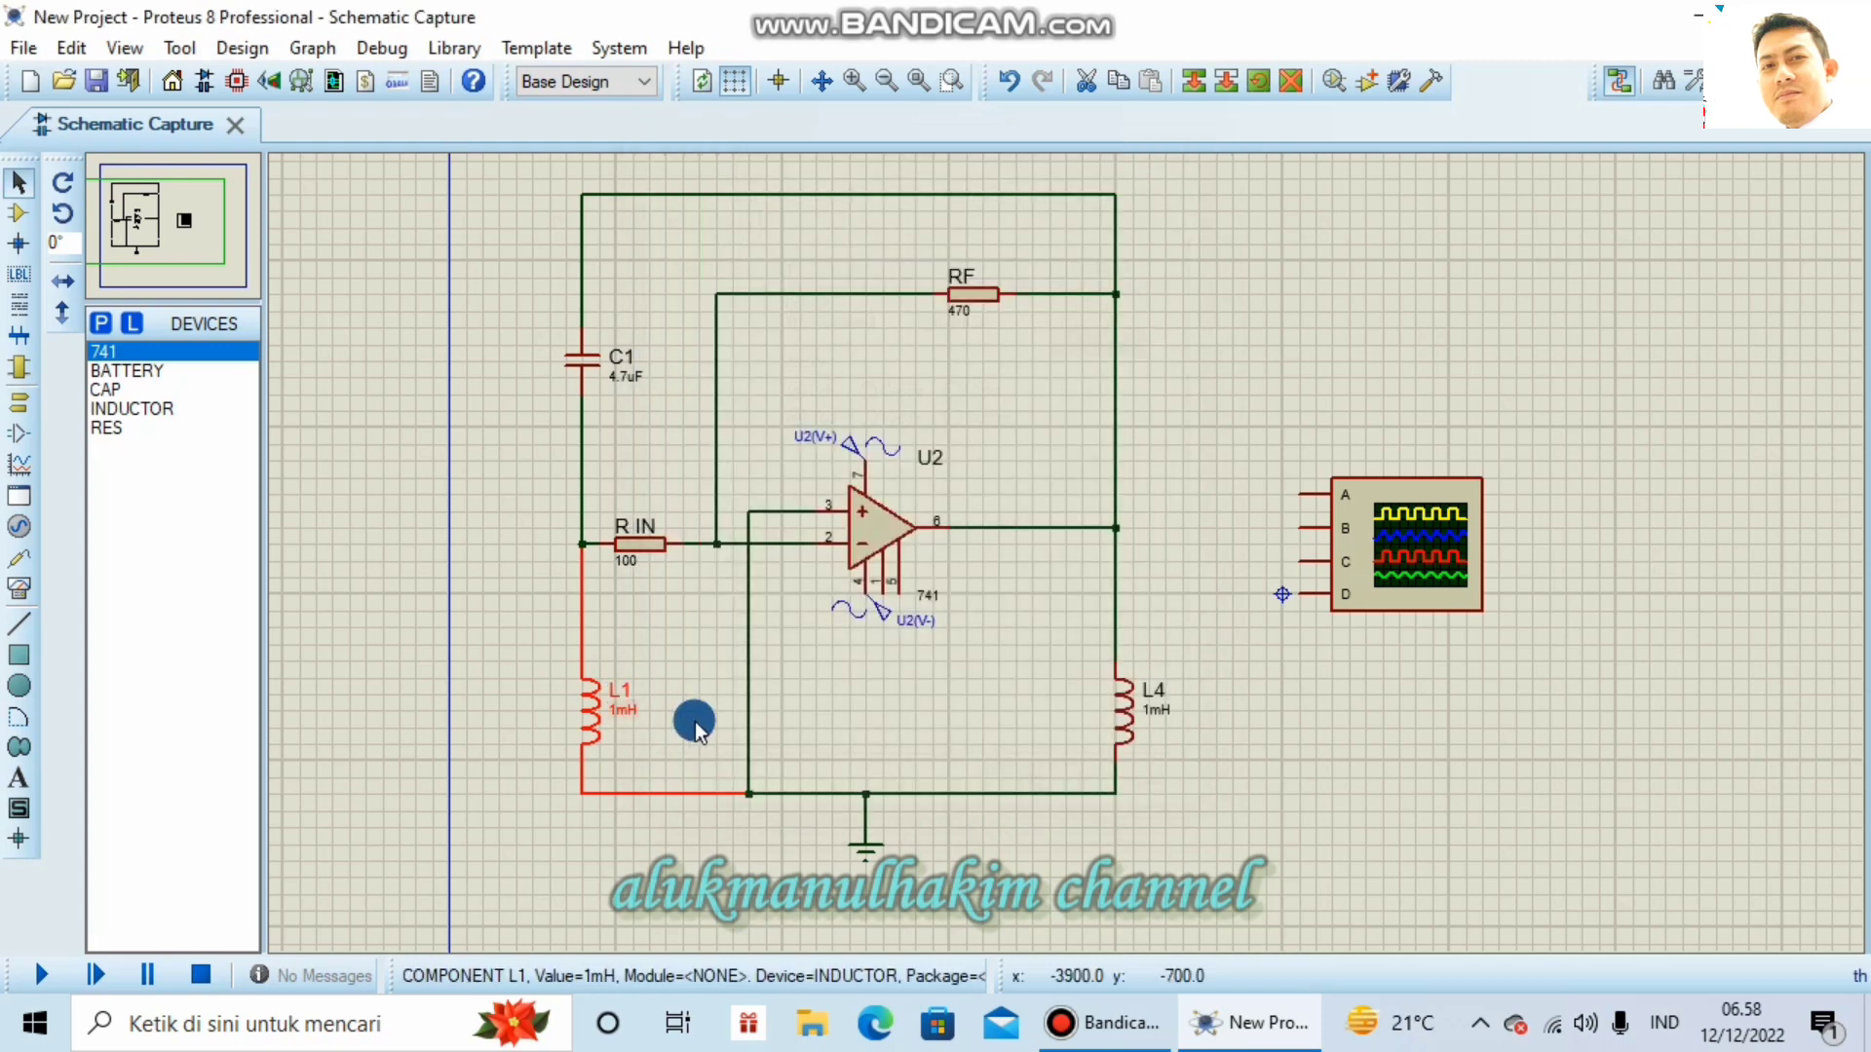
{"action": "double_click", "coordinate": [1153, 694]}
{"action": "left_click", "coordinate": [930, 252]}
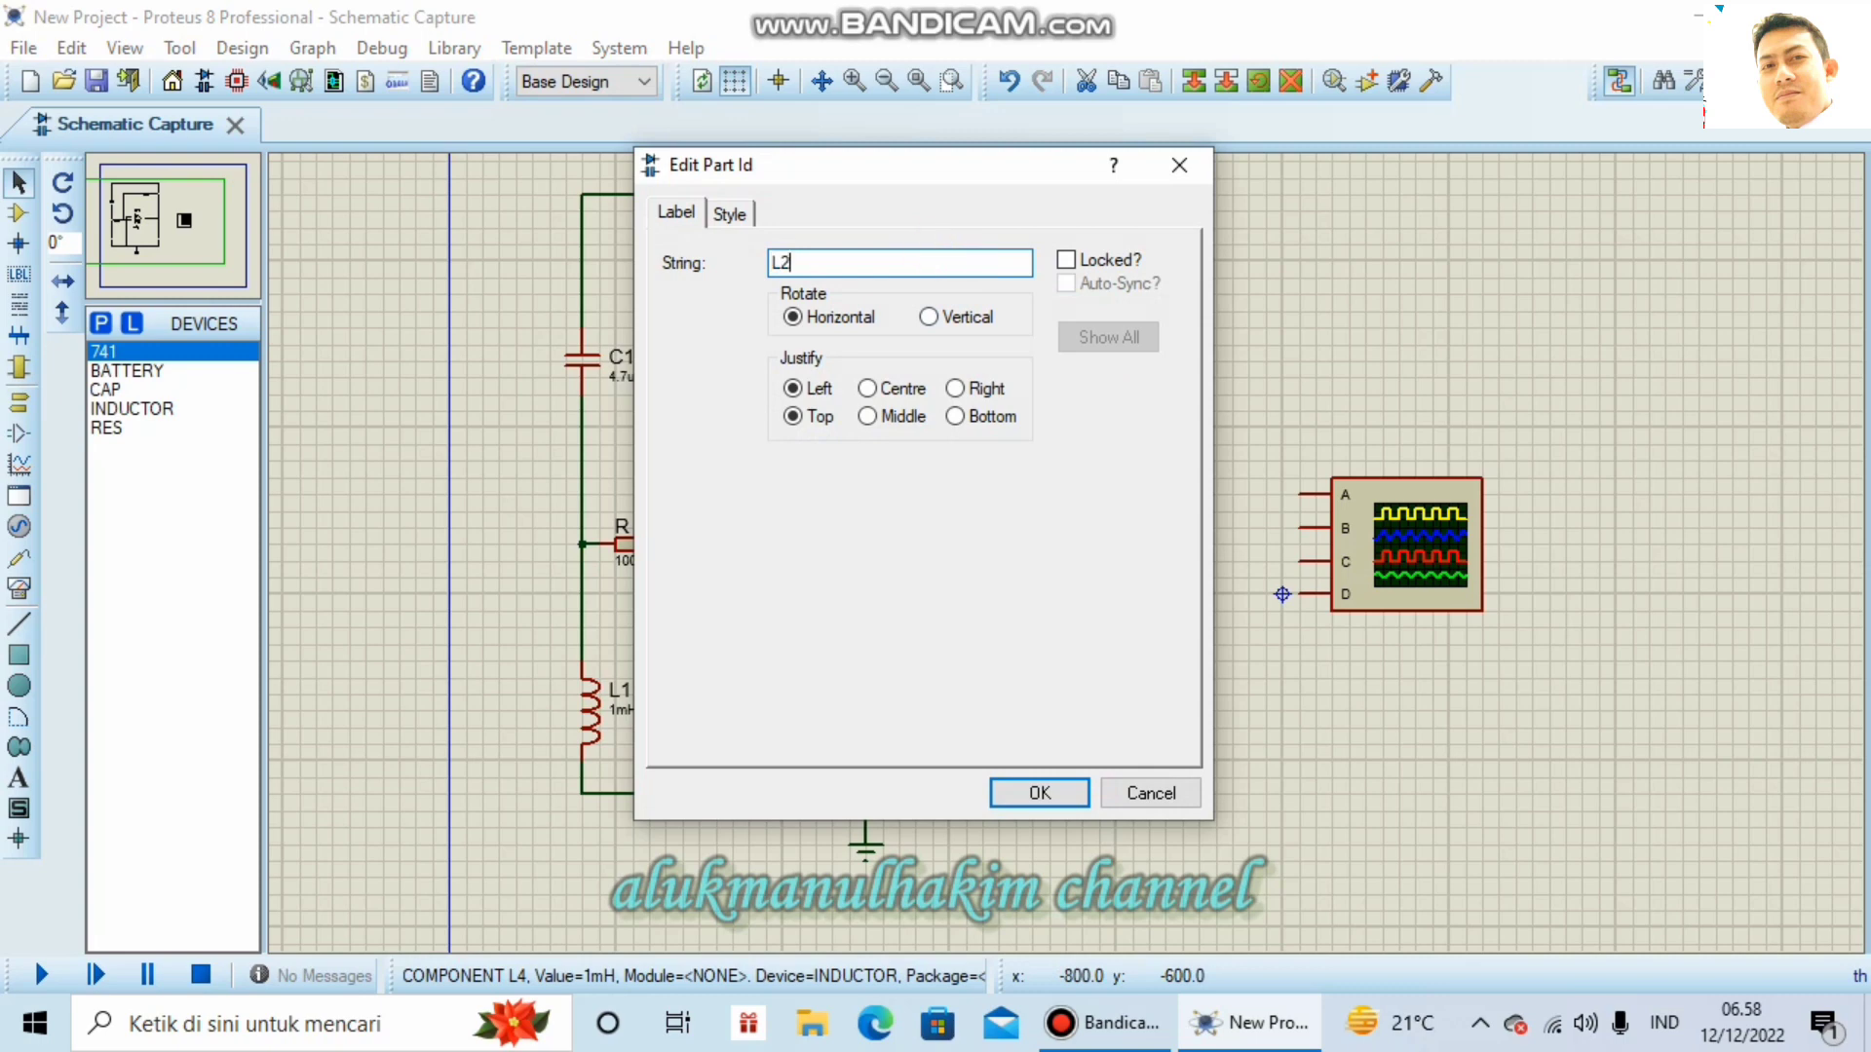
{"action": "type", "text": "2"}
{"action": "key", "text": "Return"}
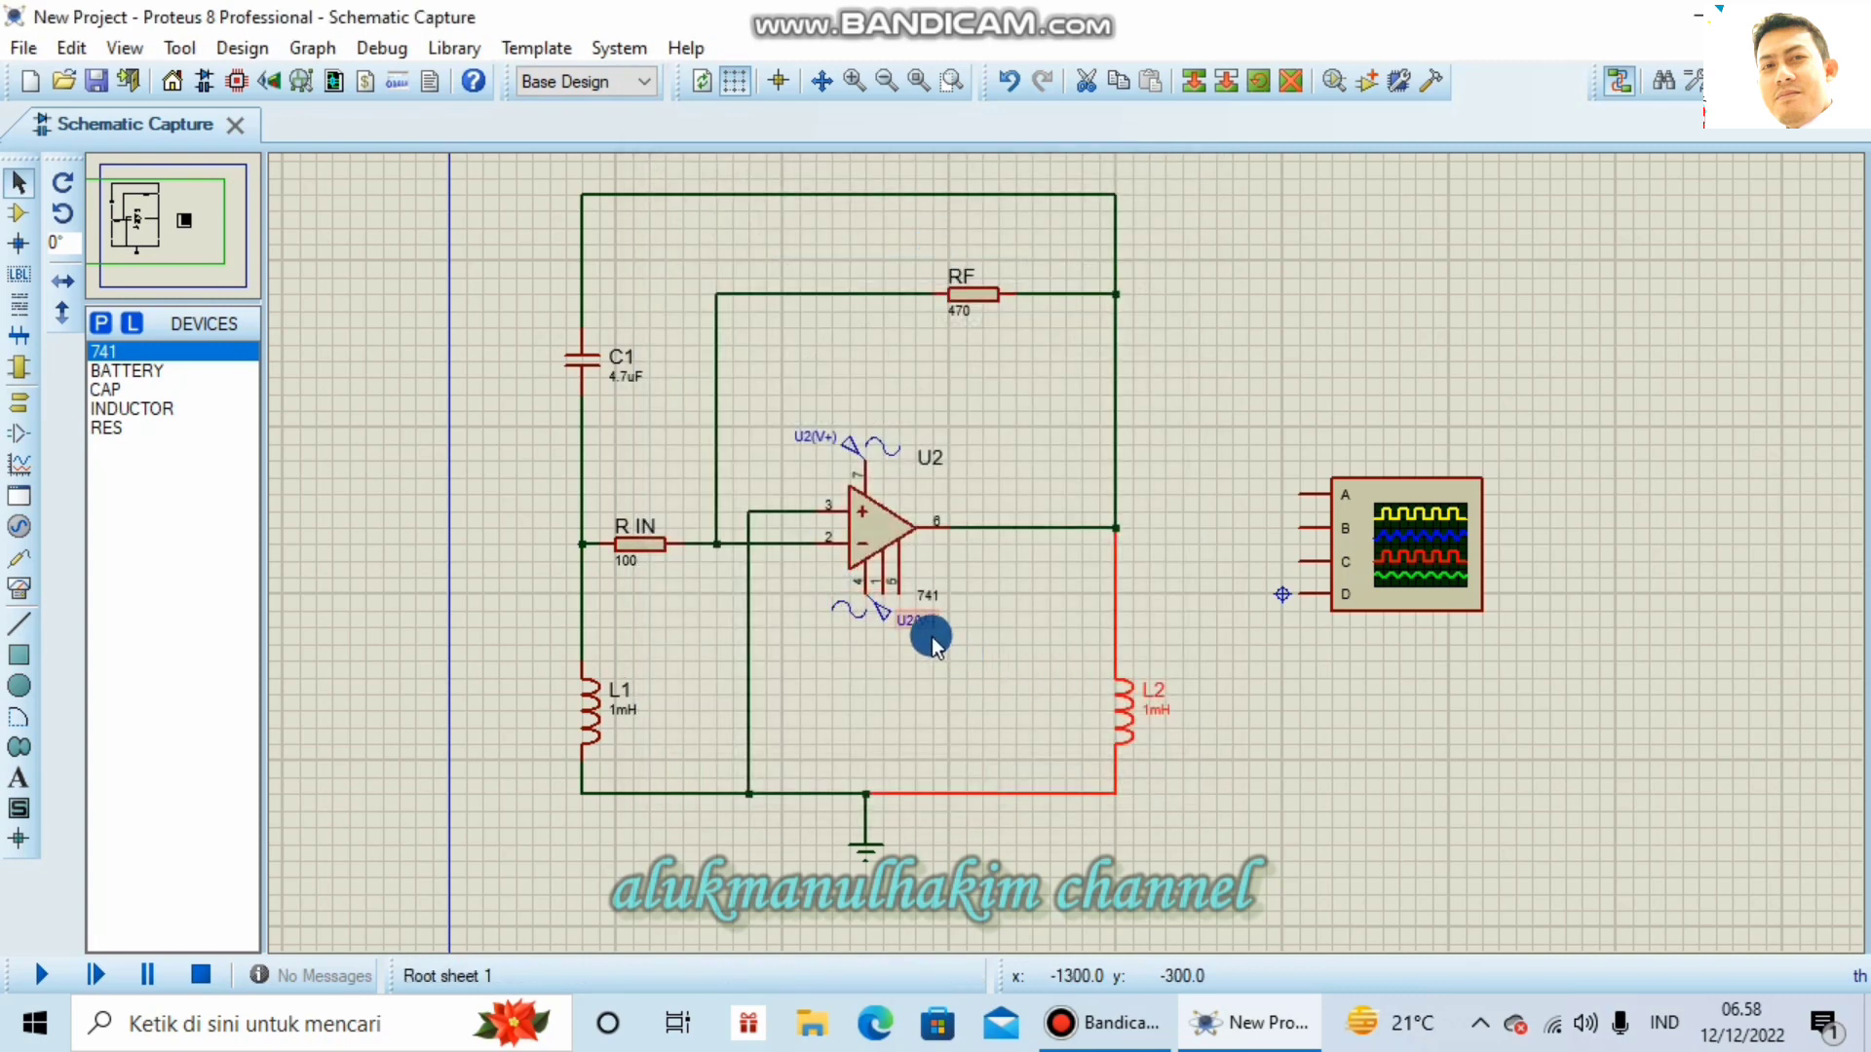
Step: Rename the sine generator on the op-amp's positive supply pin as U1(V+) and the op-amp as U1
{"action": "double_click", "coordinate": [804, 443]}
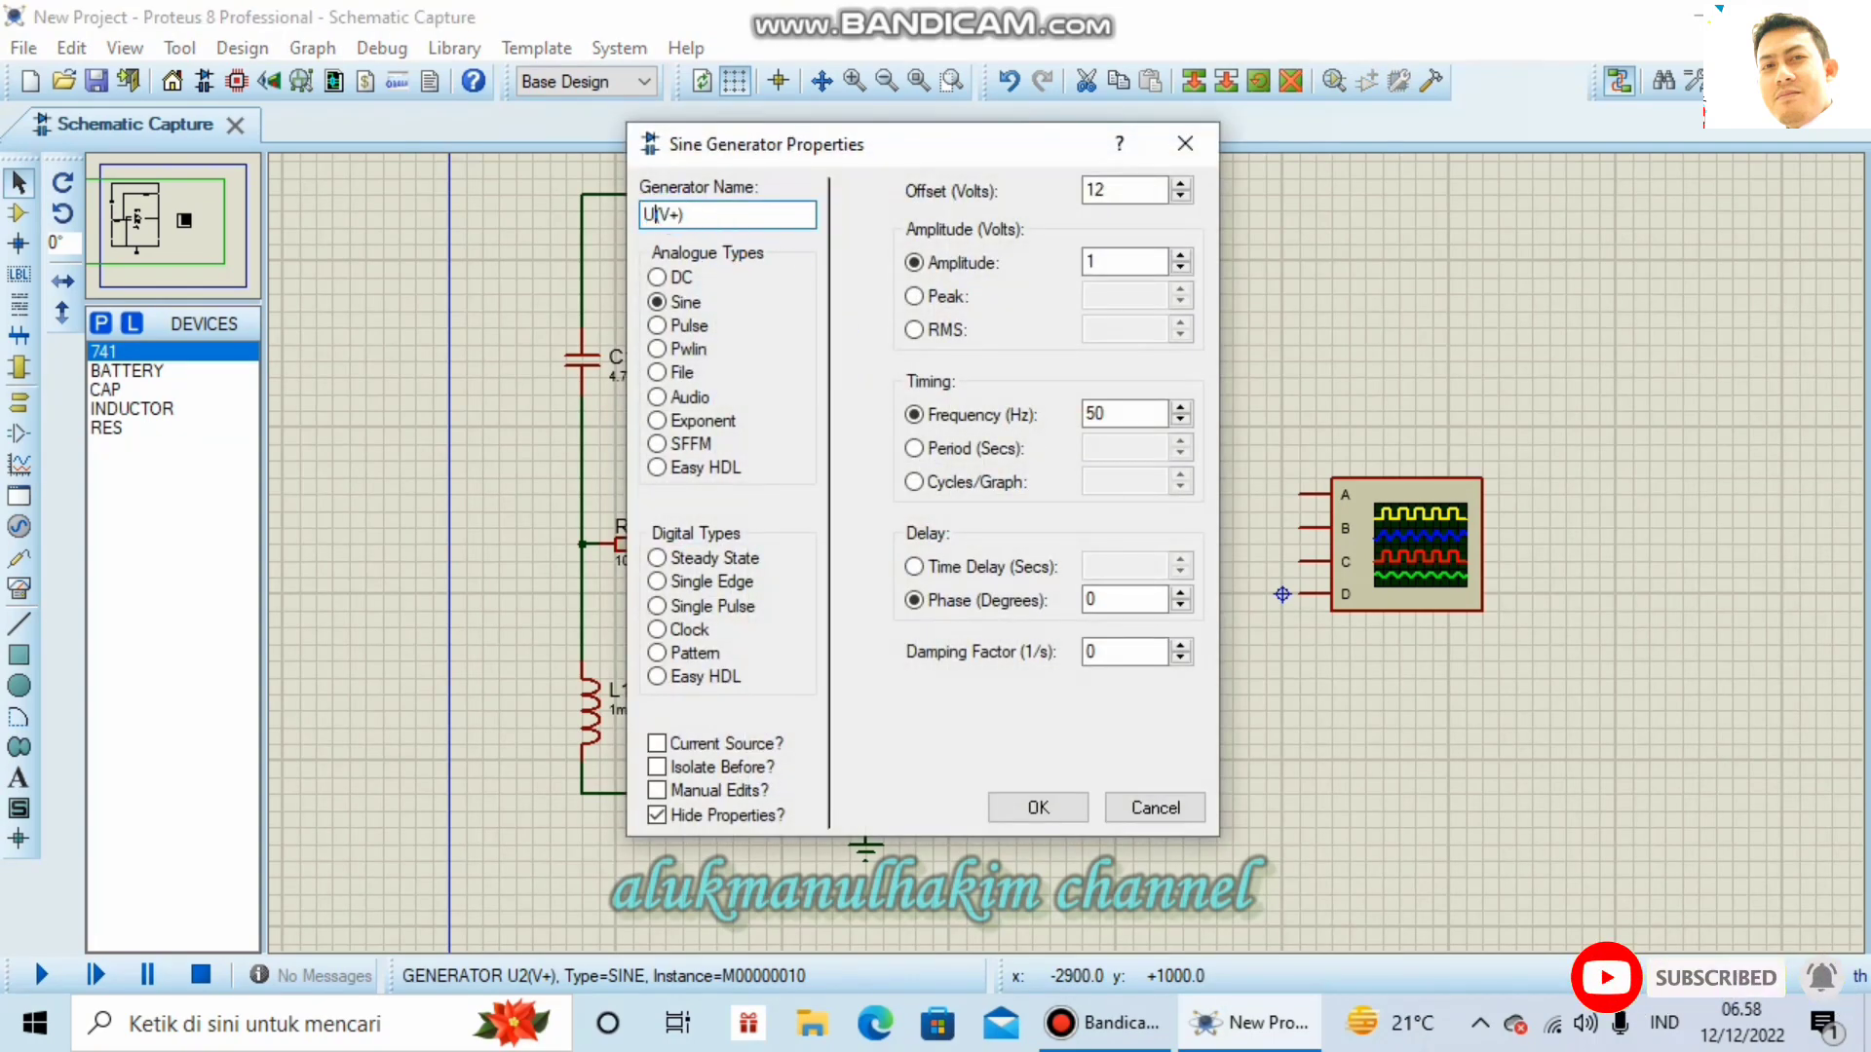
{"action": "key", "text": "Return"}
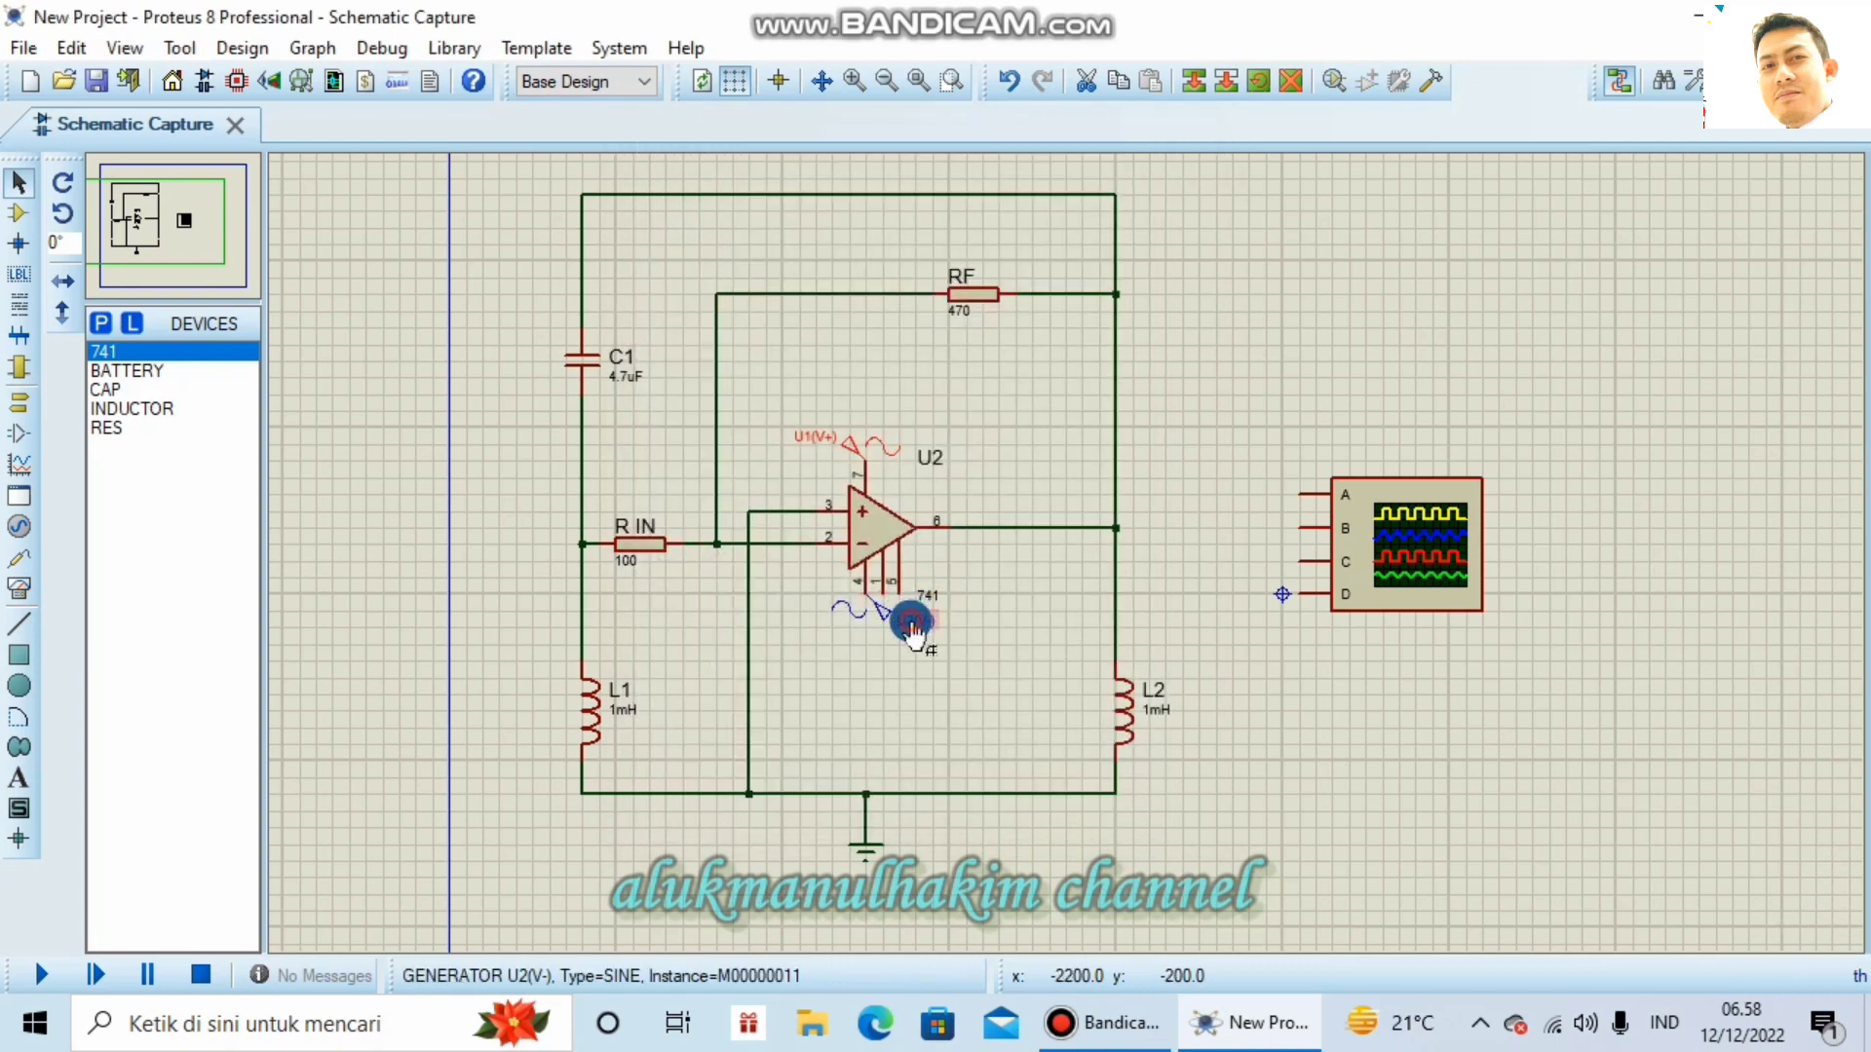
{"action": "double_click", "coordinate": [912, 629]}
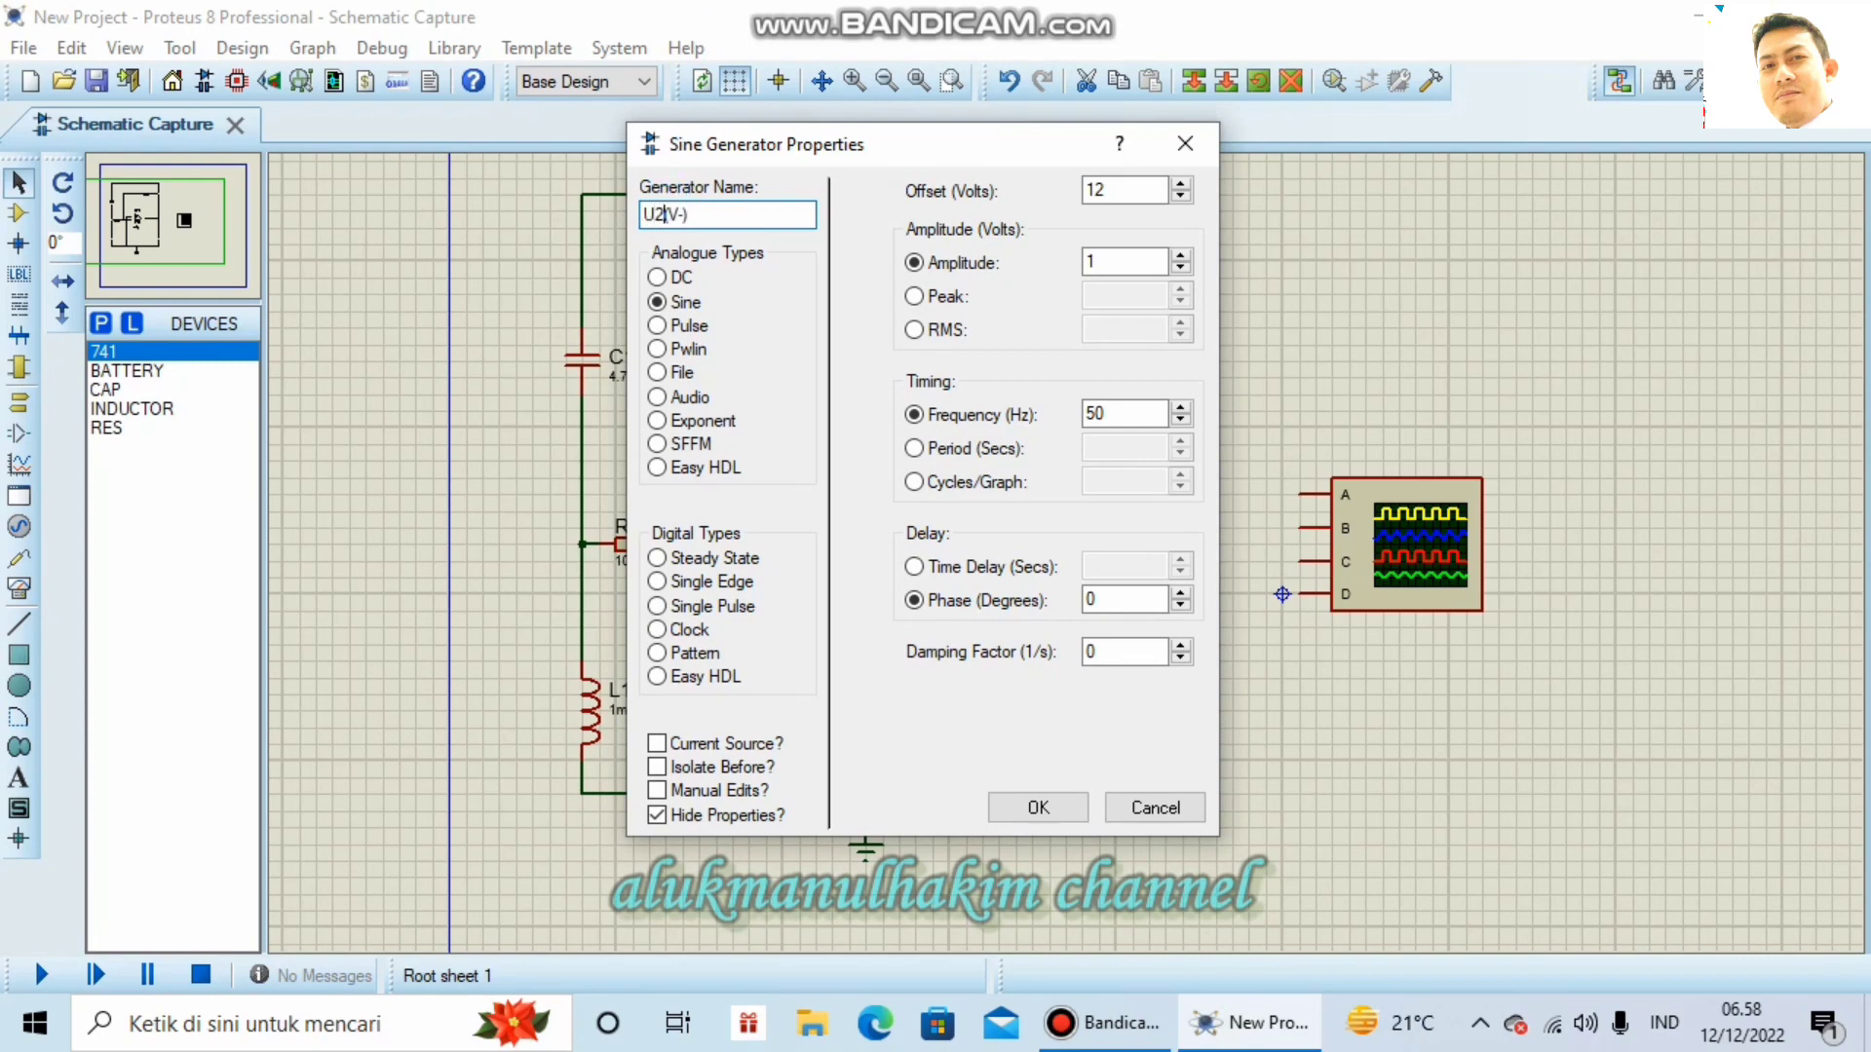
{"action": "key", "text": "Return"}
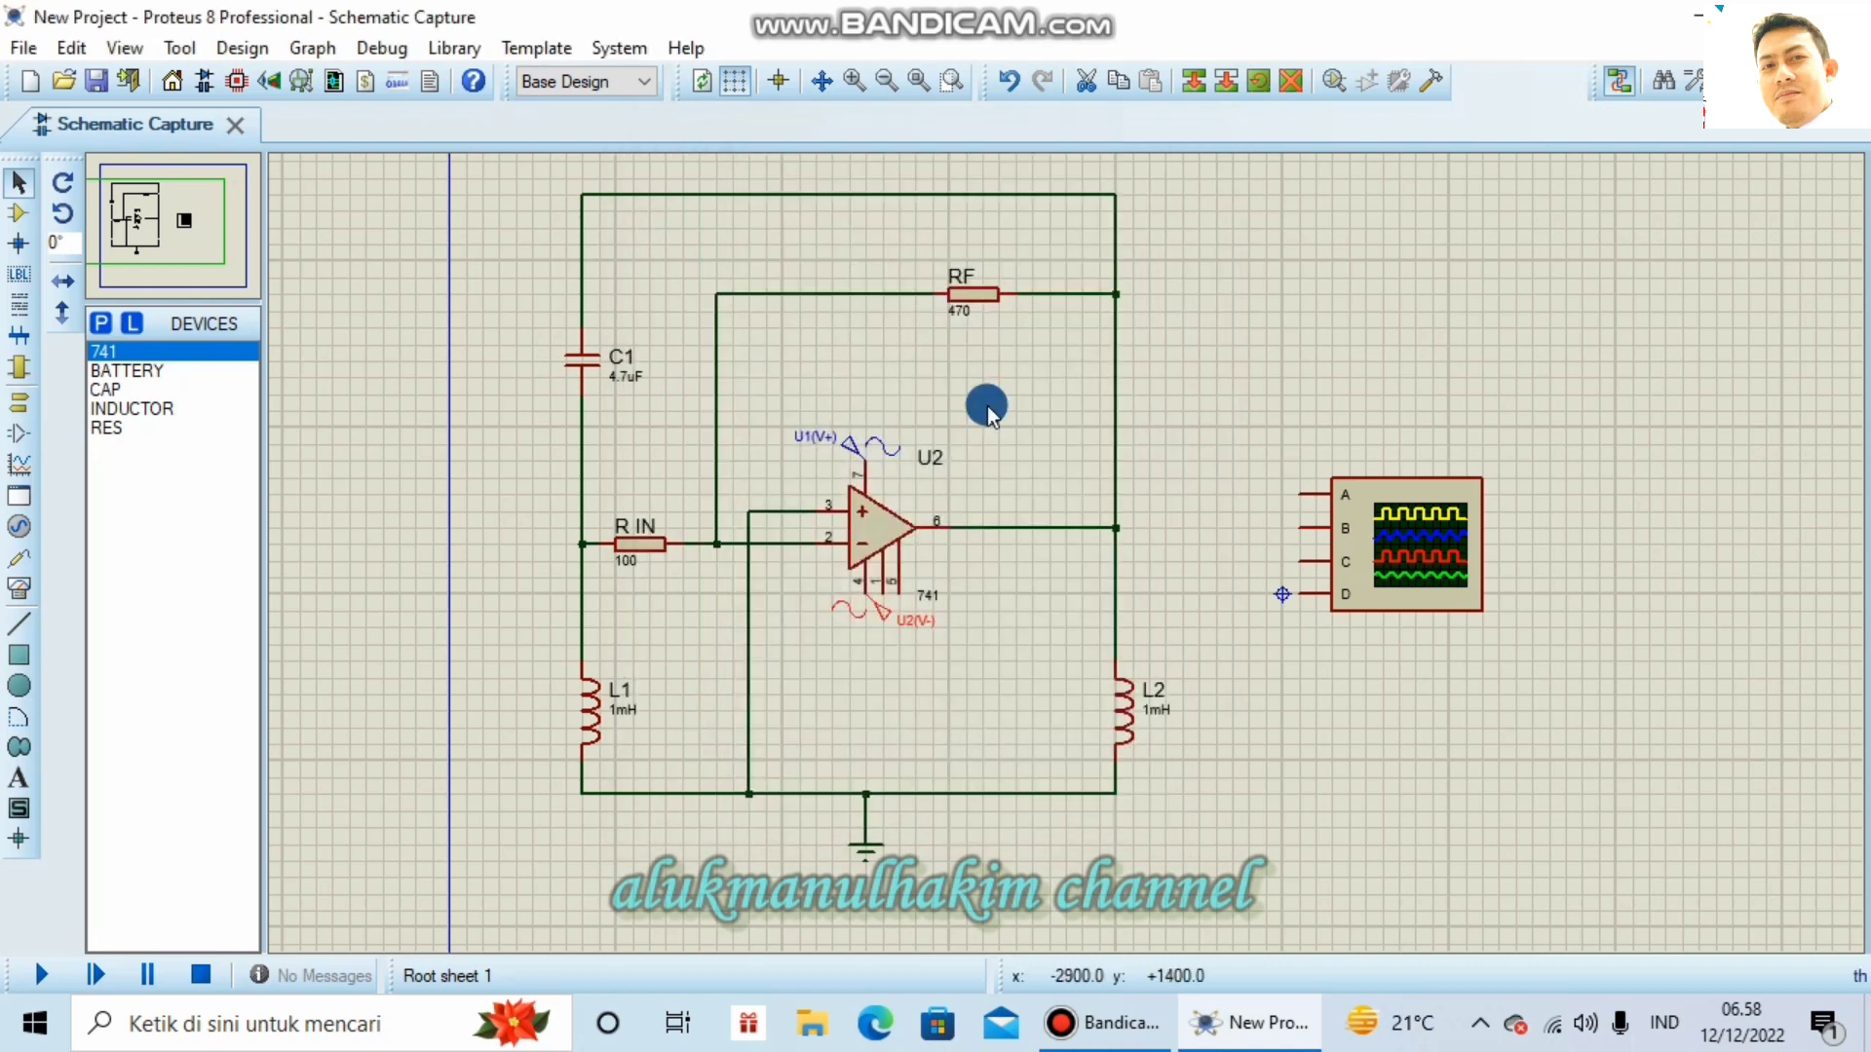
{"action": "double_click", "coordinate": [939, 464]}
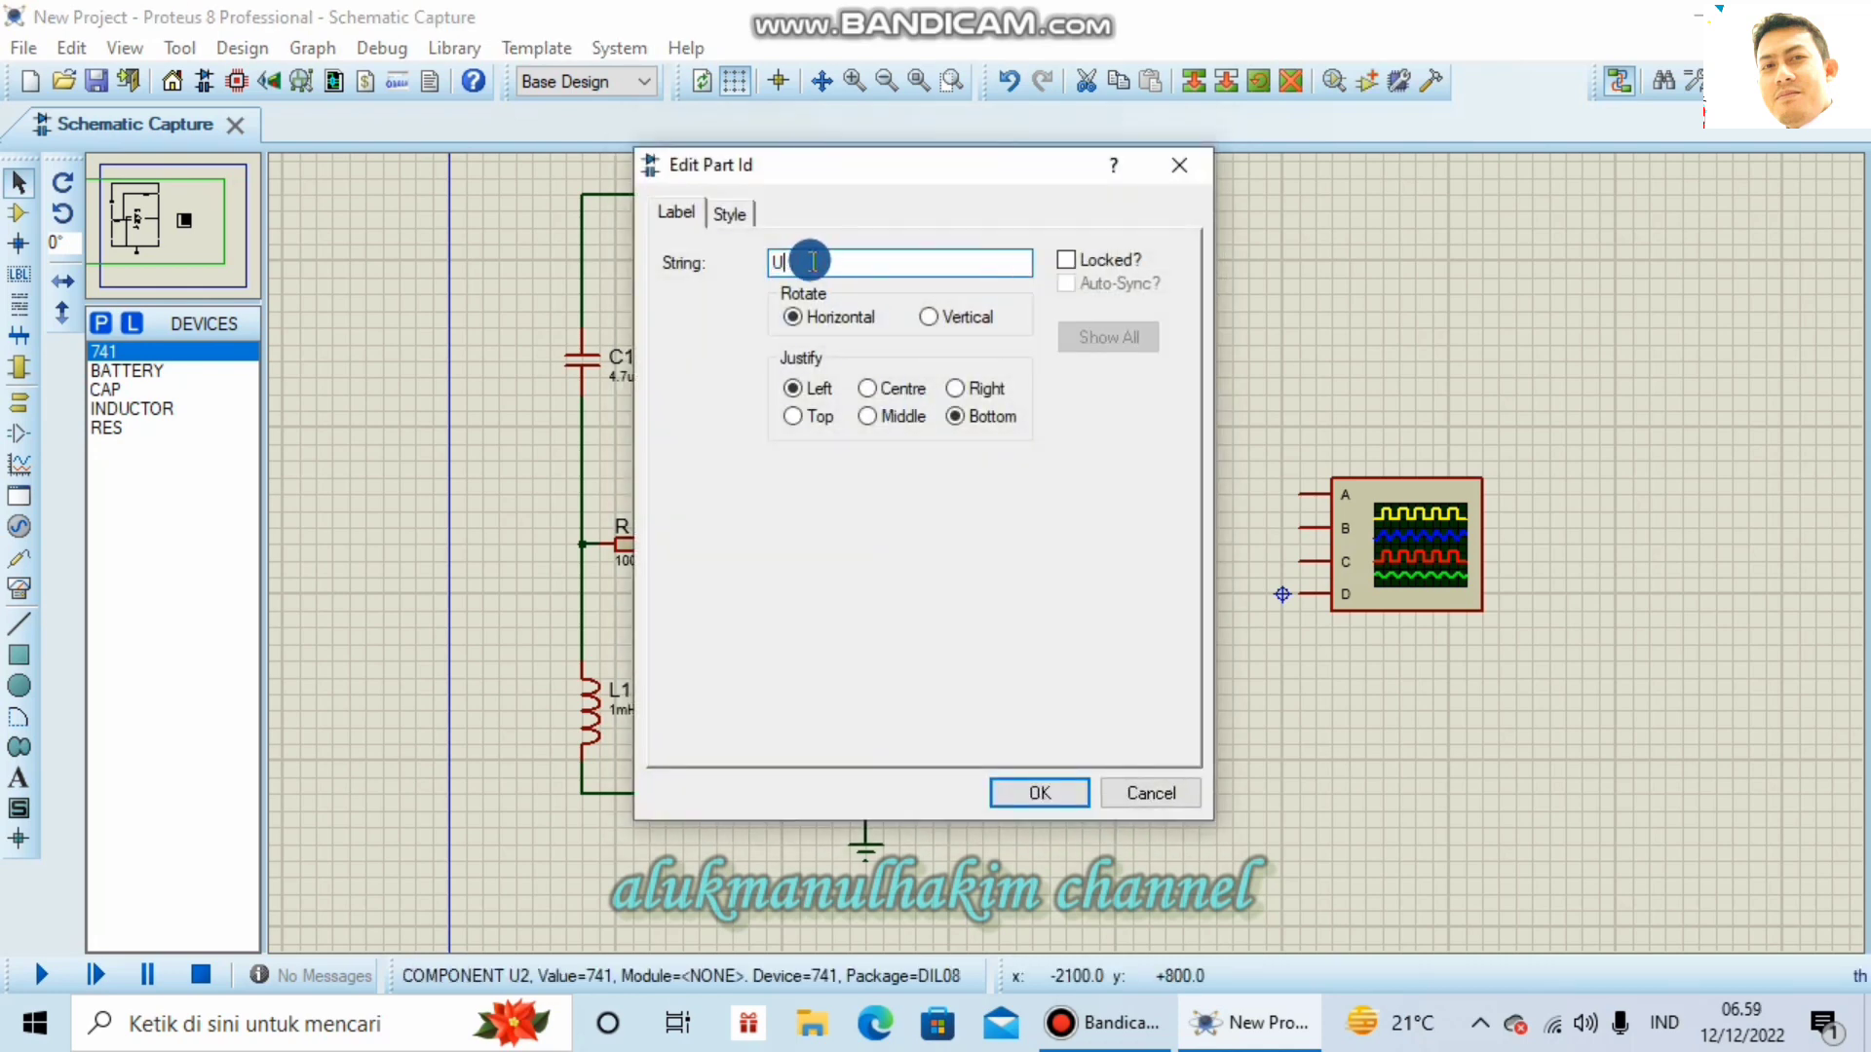
{"action": "key", "text": "Return"}
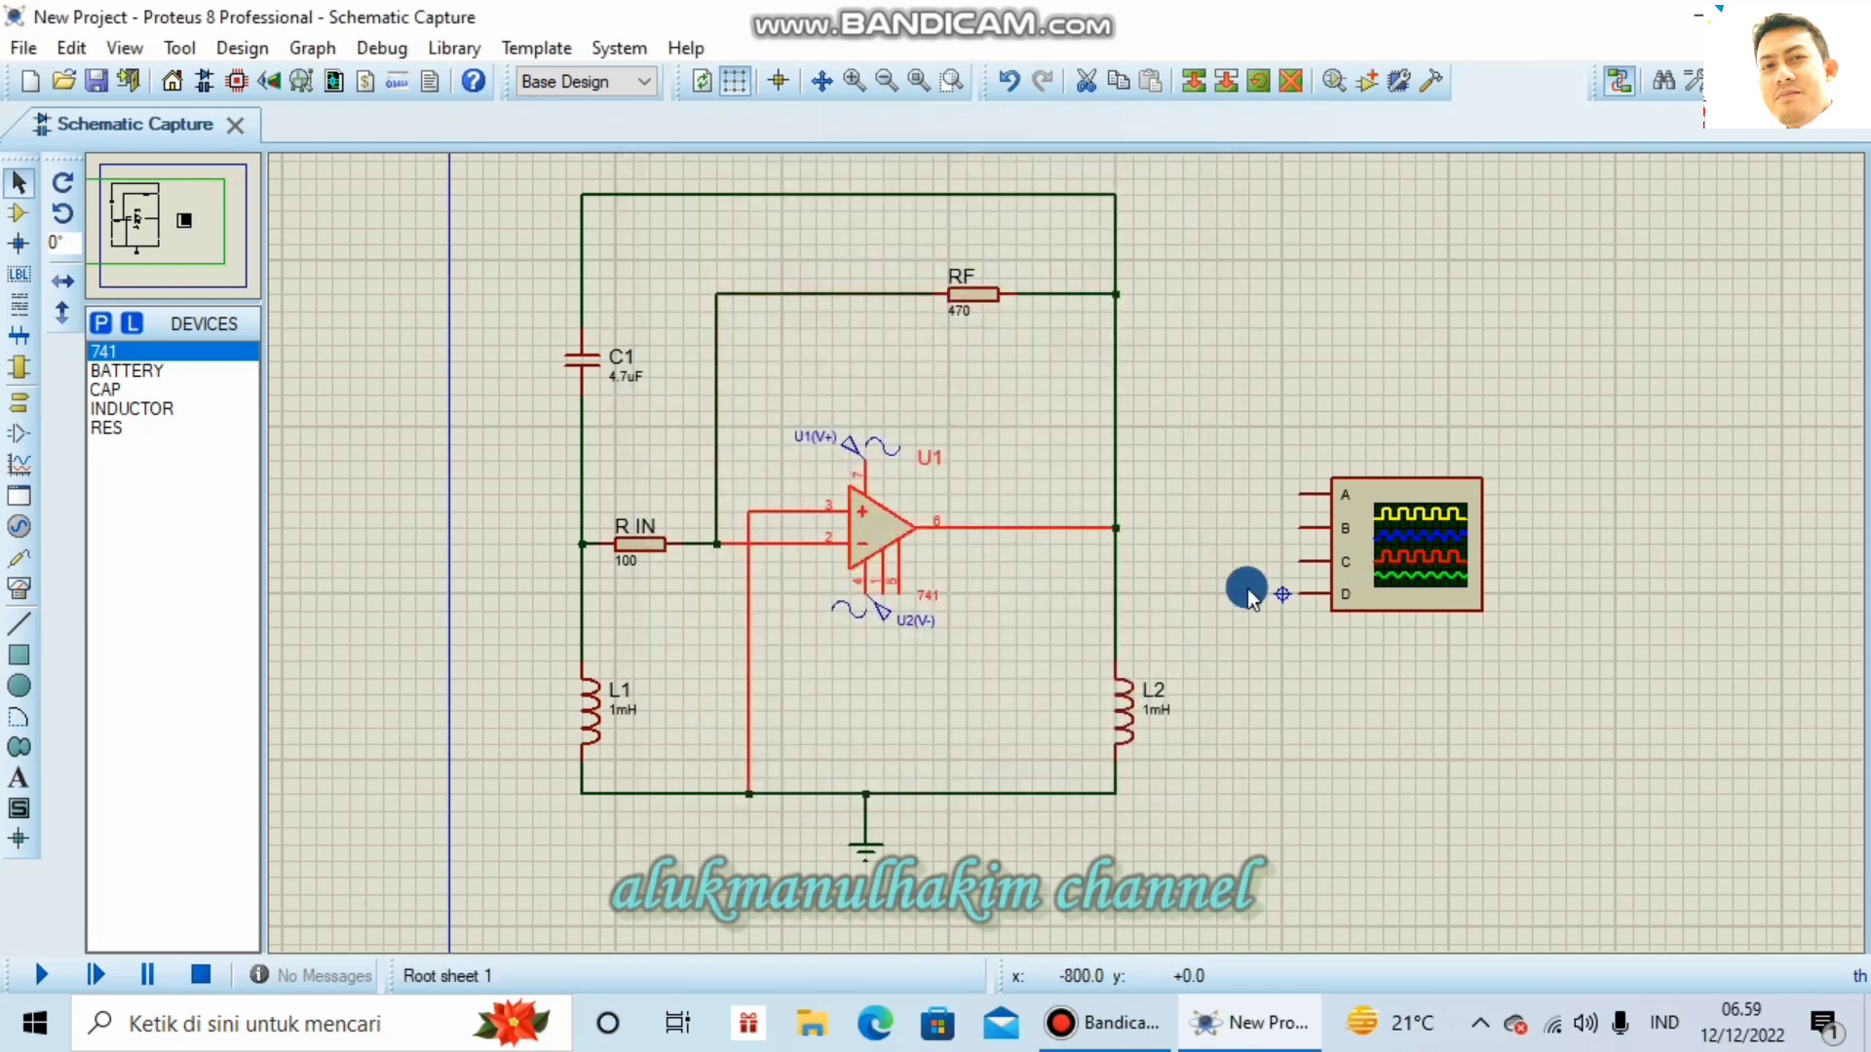
Step: Move the oscilloscope down to line channel A up with the op-amp output, and wire channel A to the output node above L2
{"action": "left_click", "coordinate": [1197, 585]}
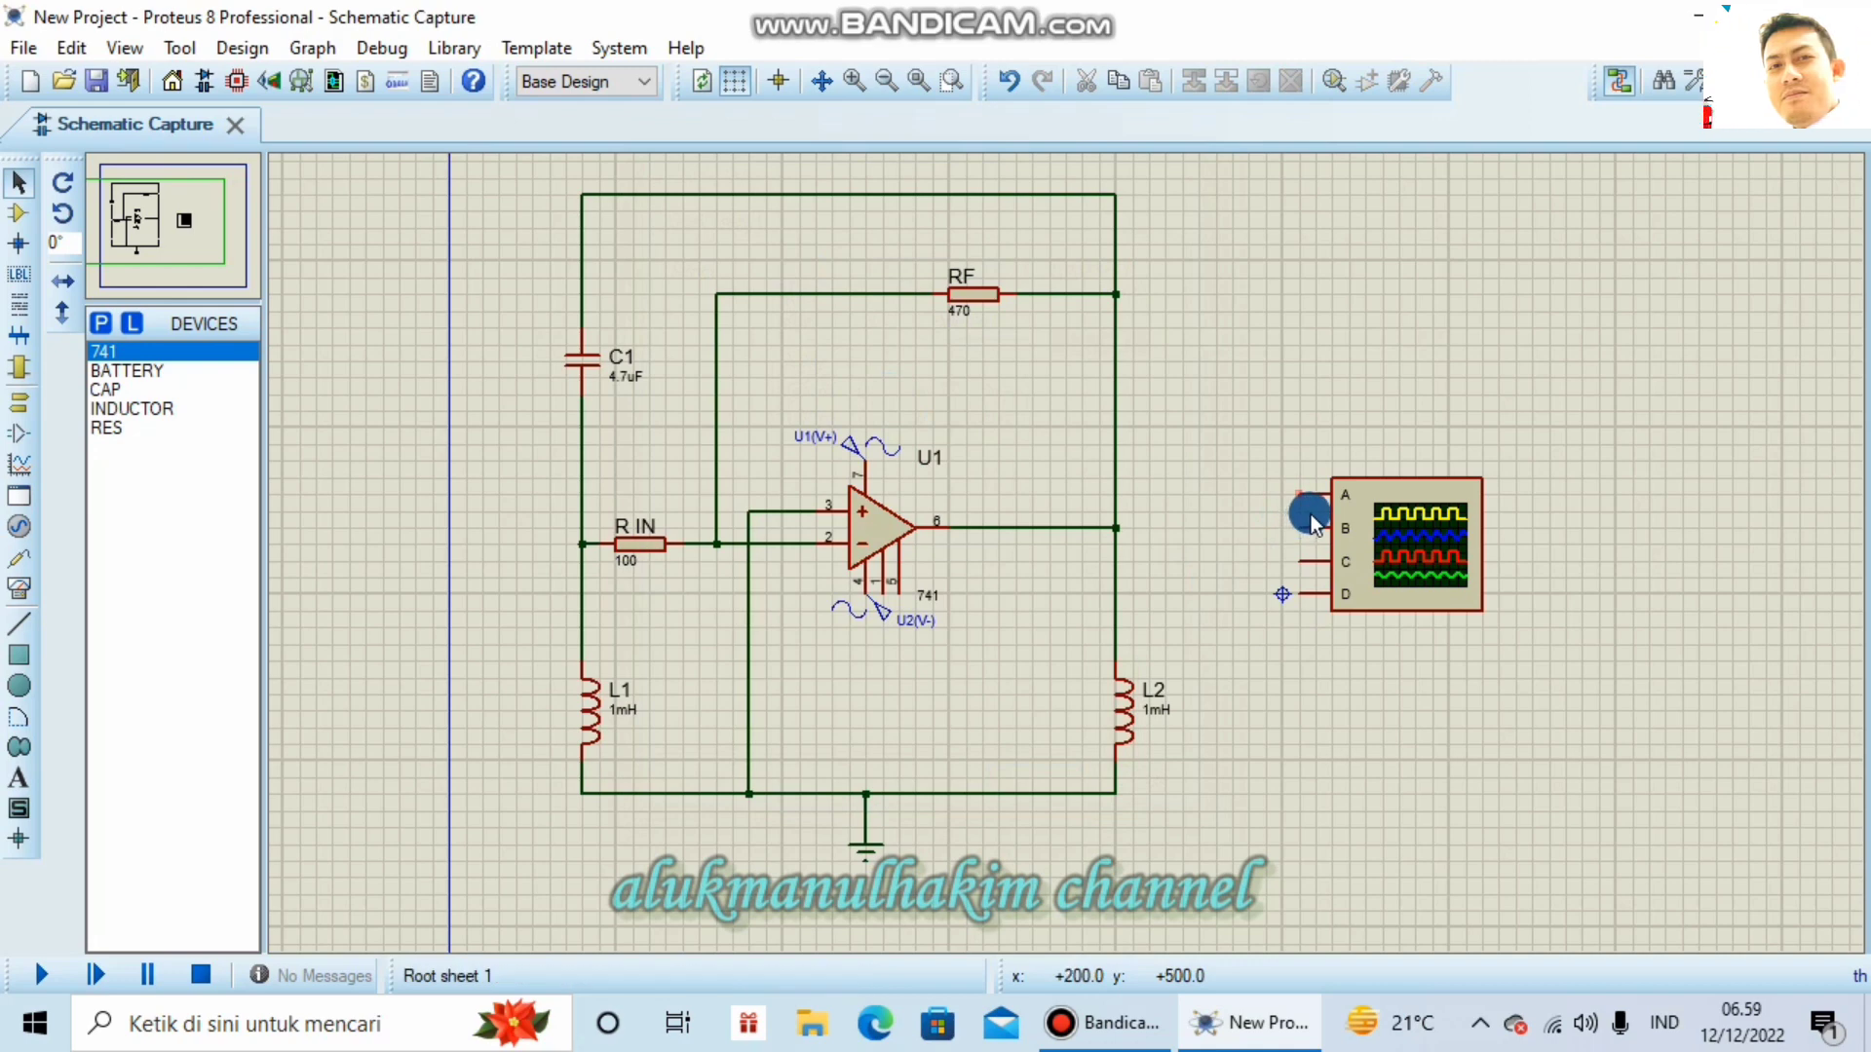
{"action": "left_click", "coordinate": [1388, 522]}
{"action": "left_click_drag", "start_coordinate": [1384, 522], "coordinate": [1384, 555]}
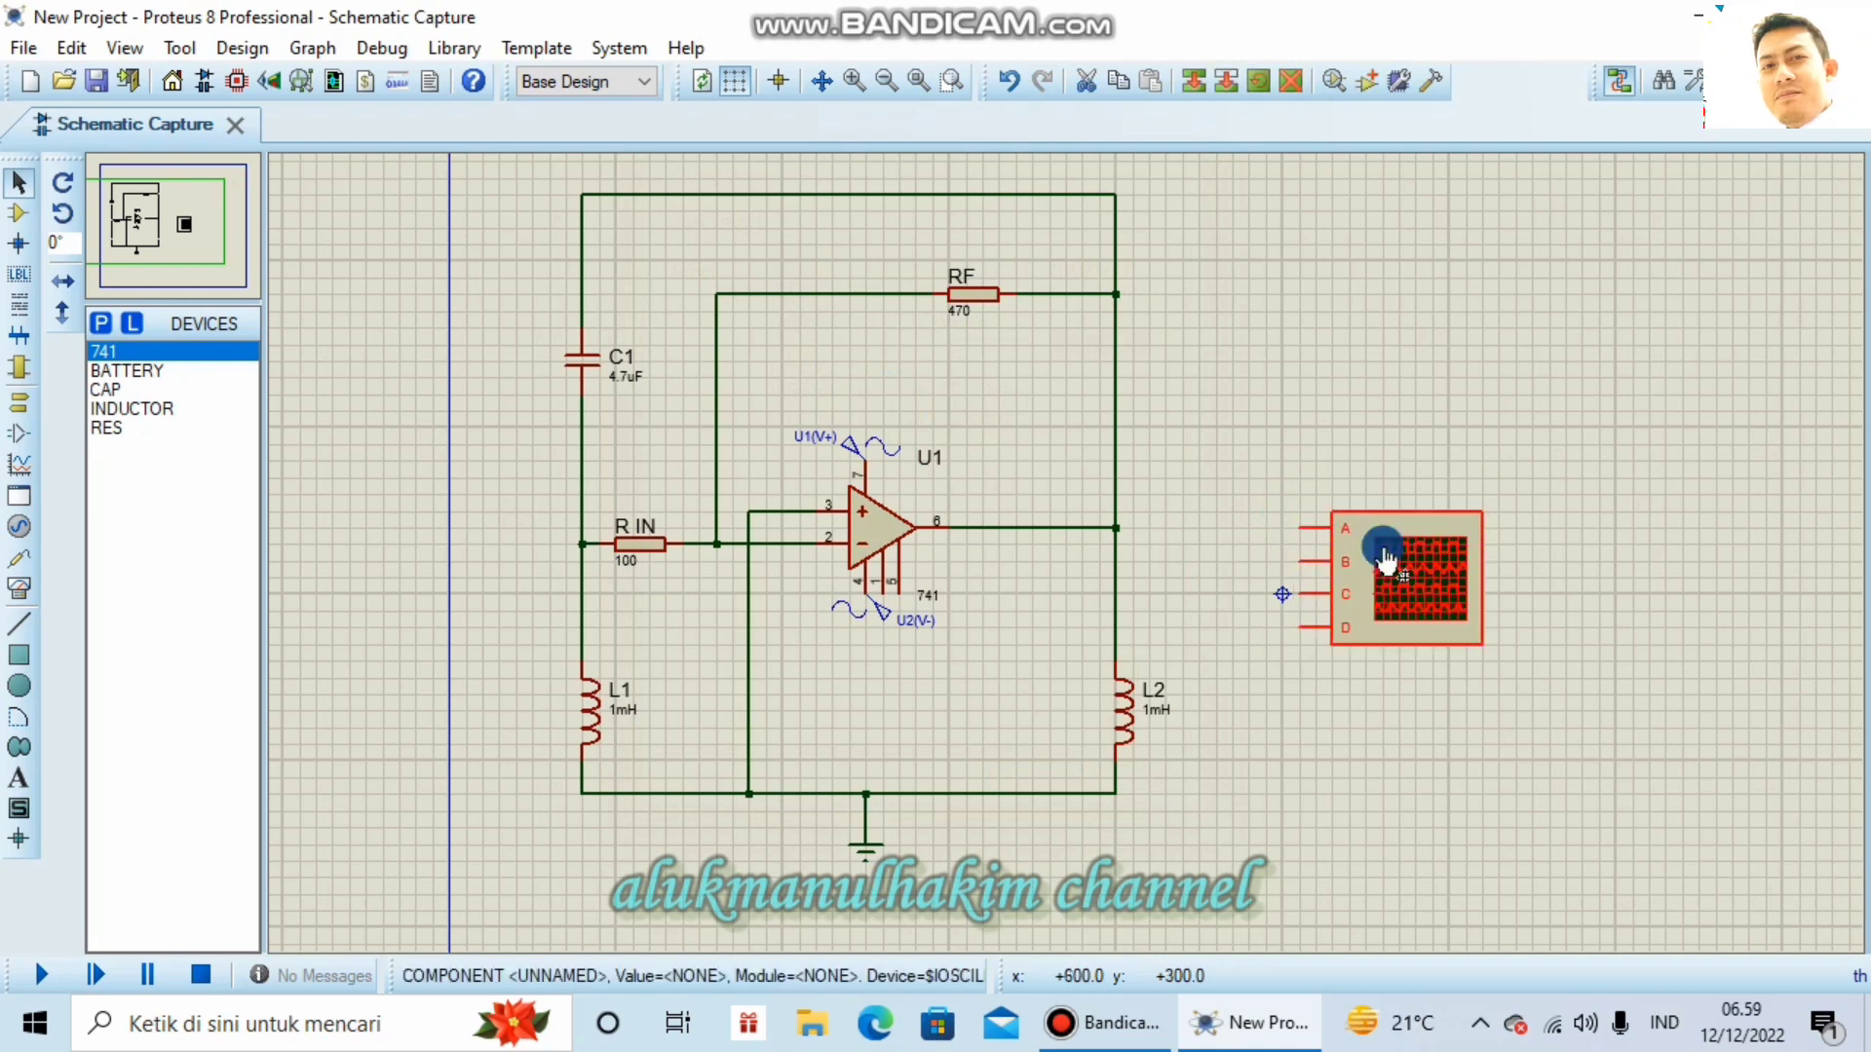
{"action": "left_click", "coordinate": [1307, 528]}
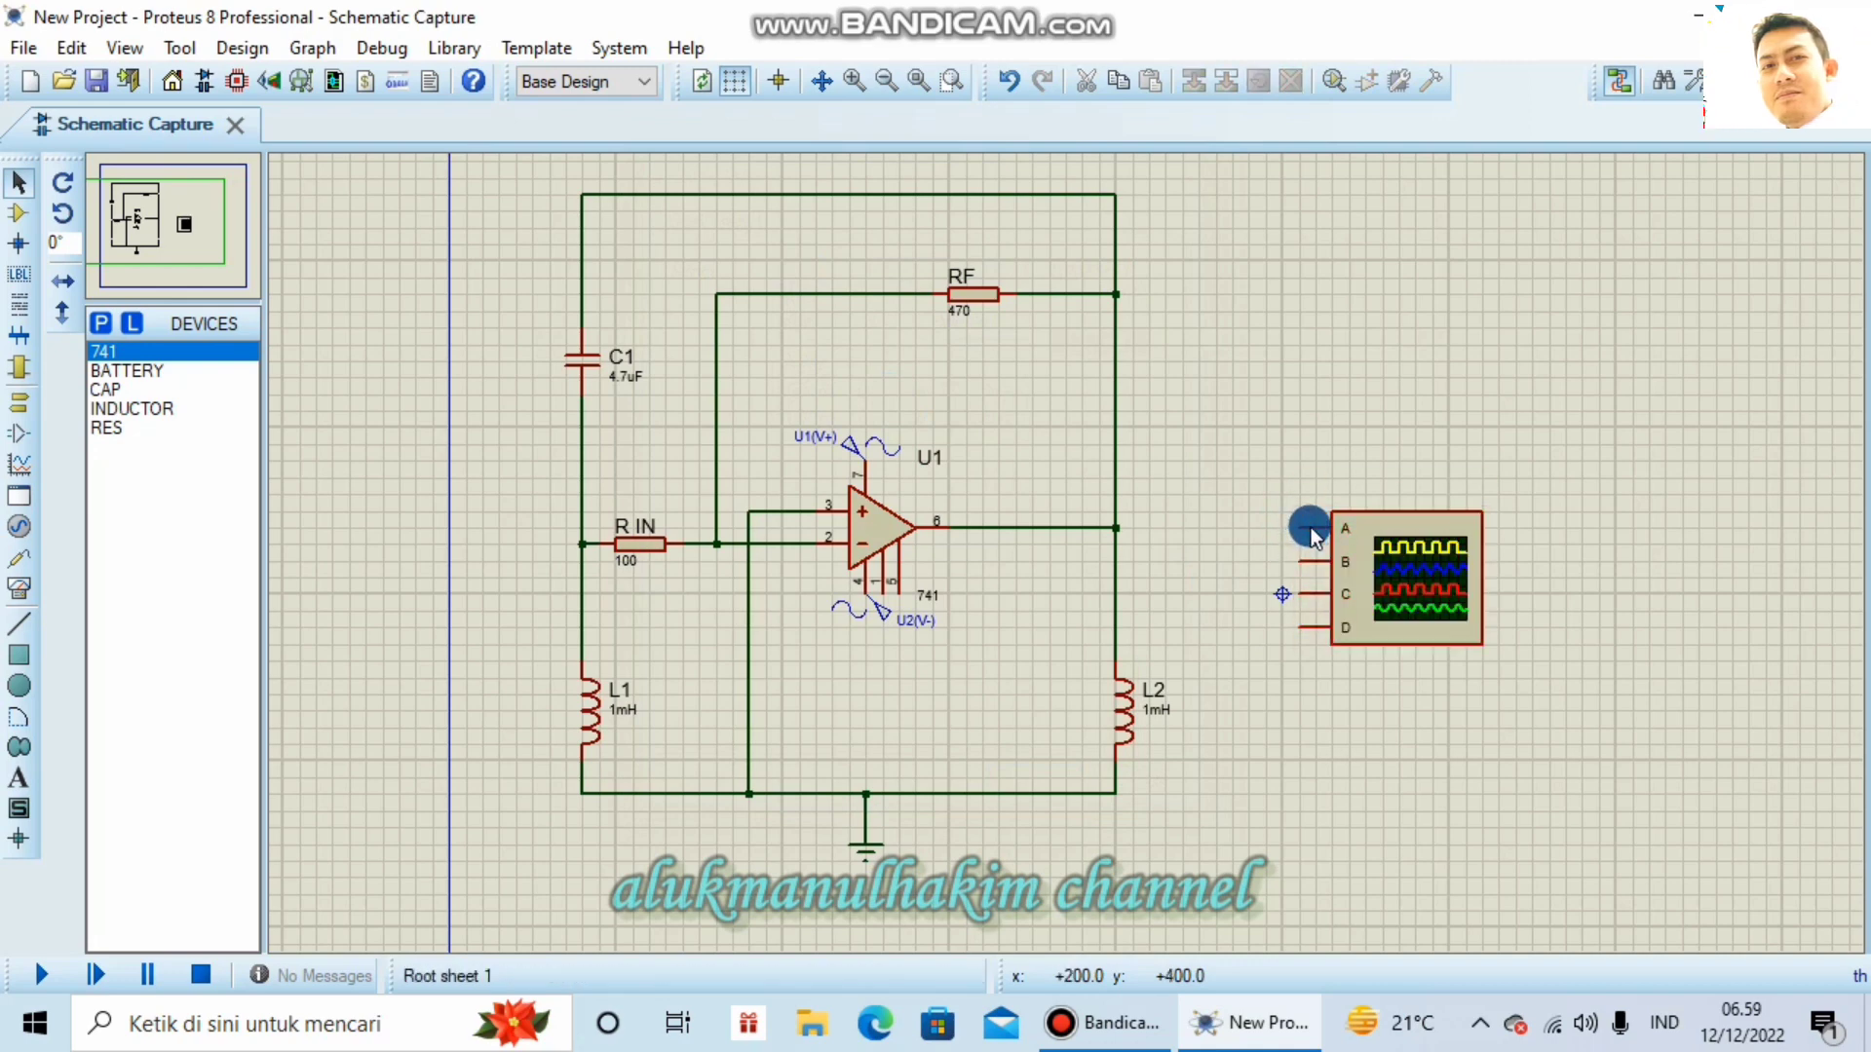
{"action": "left_click", "coordinate": [1116, 531]}
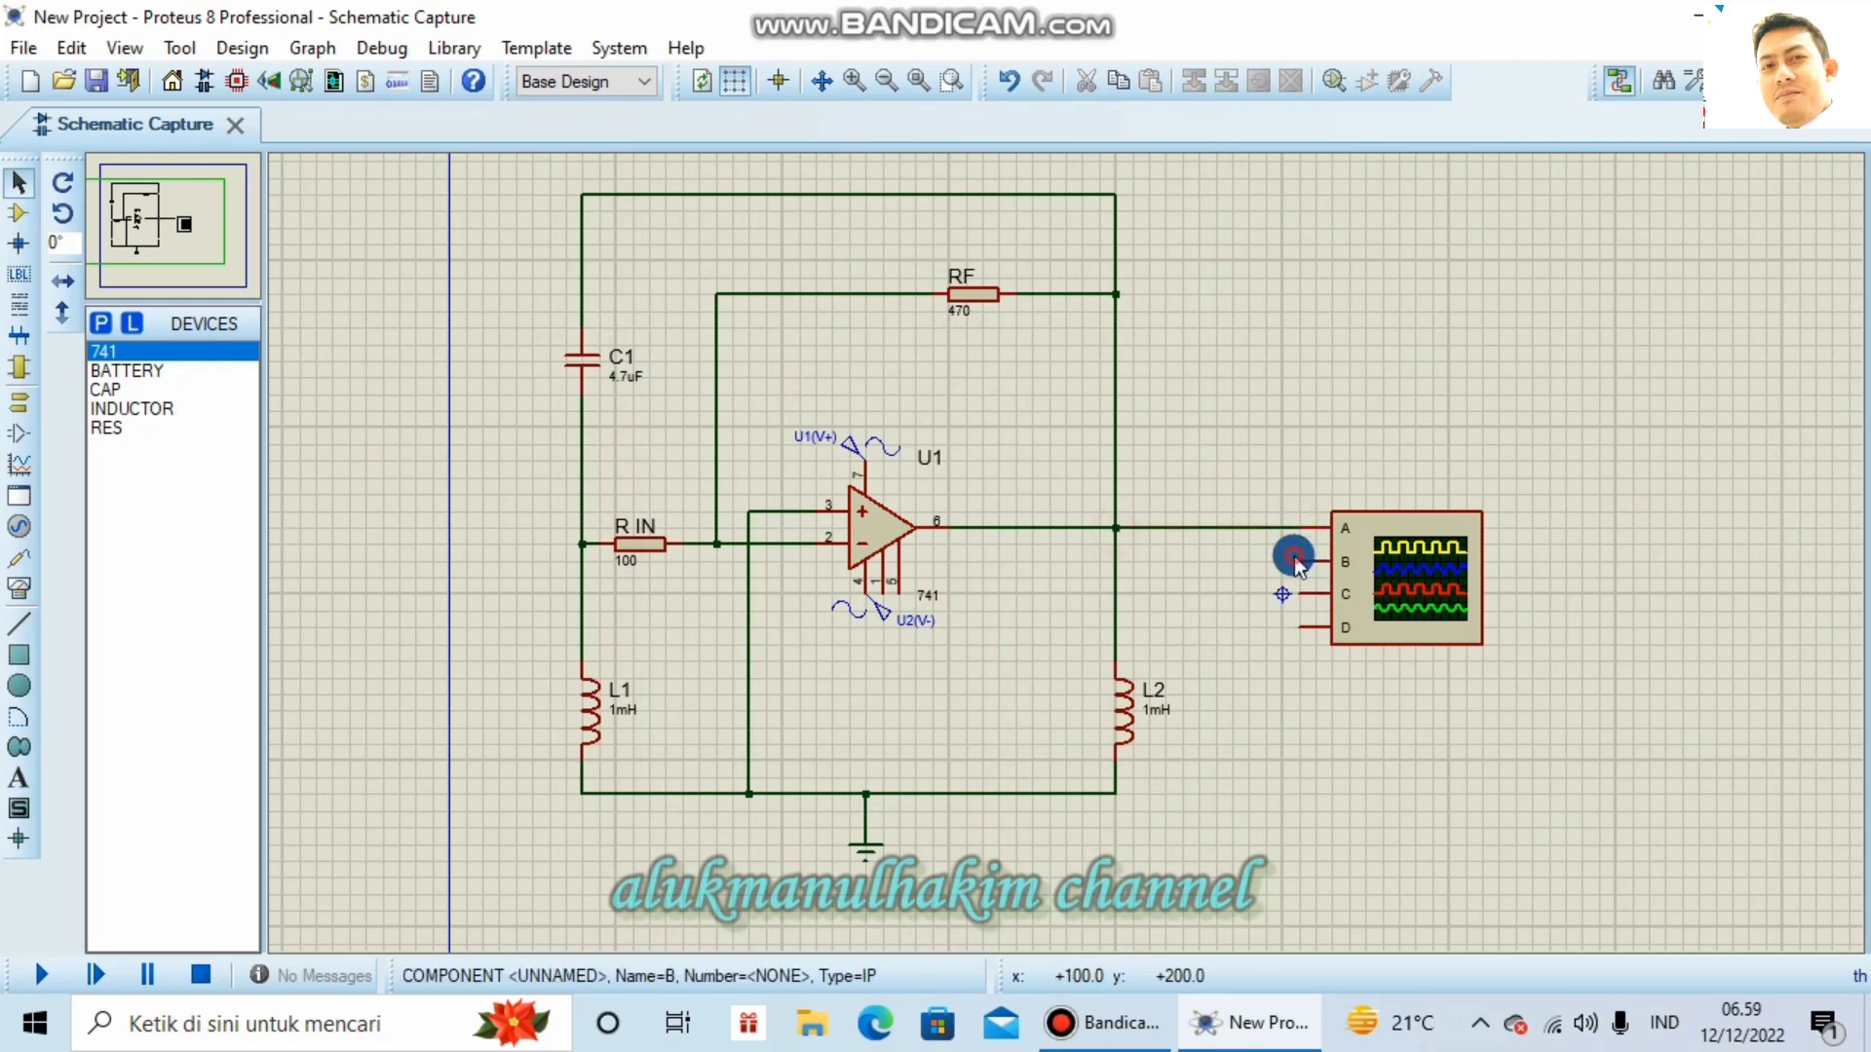
Step: Wire oscilloscope channel B below the circuit to the node joining C1, L1 and R IN
{"action": "left_click", "coordinate": [1296, 560]}
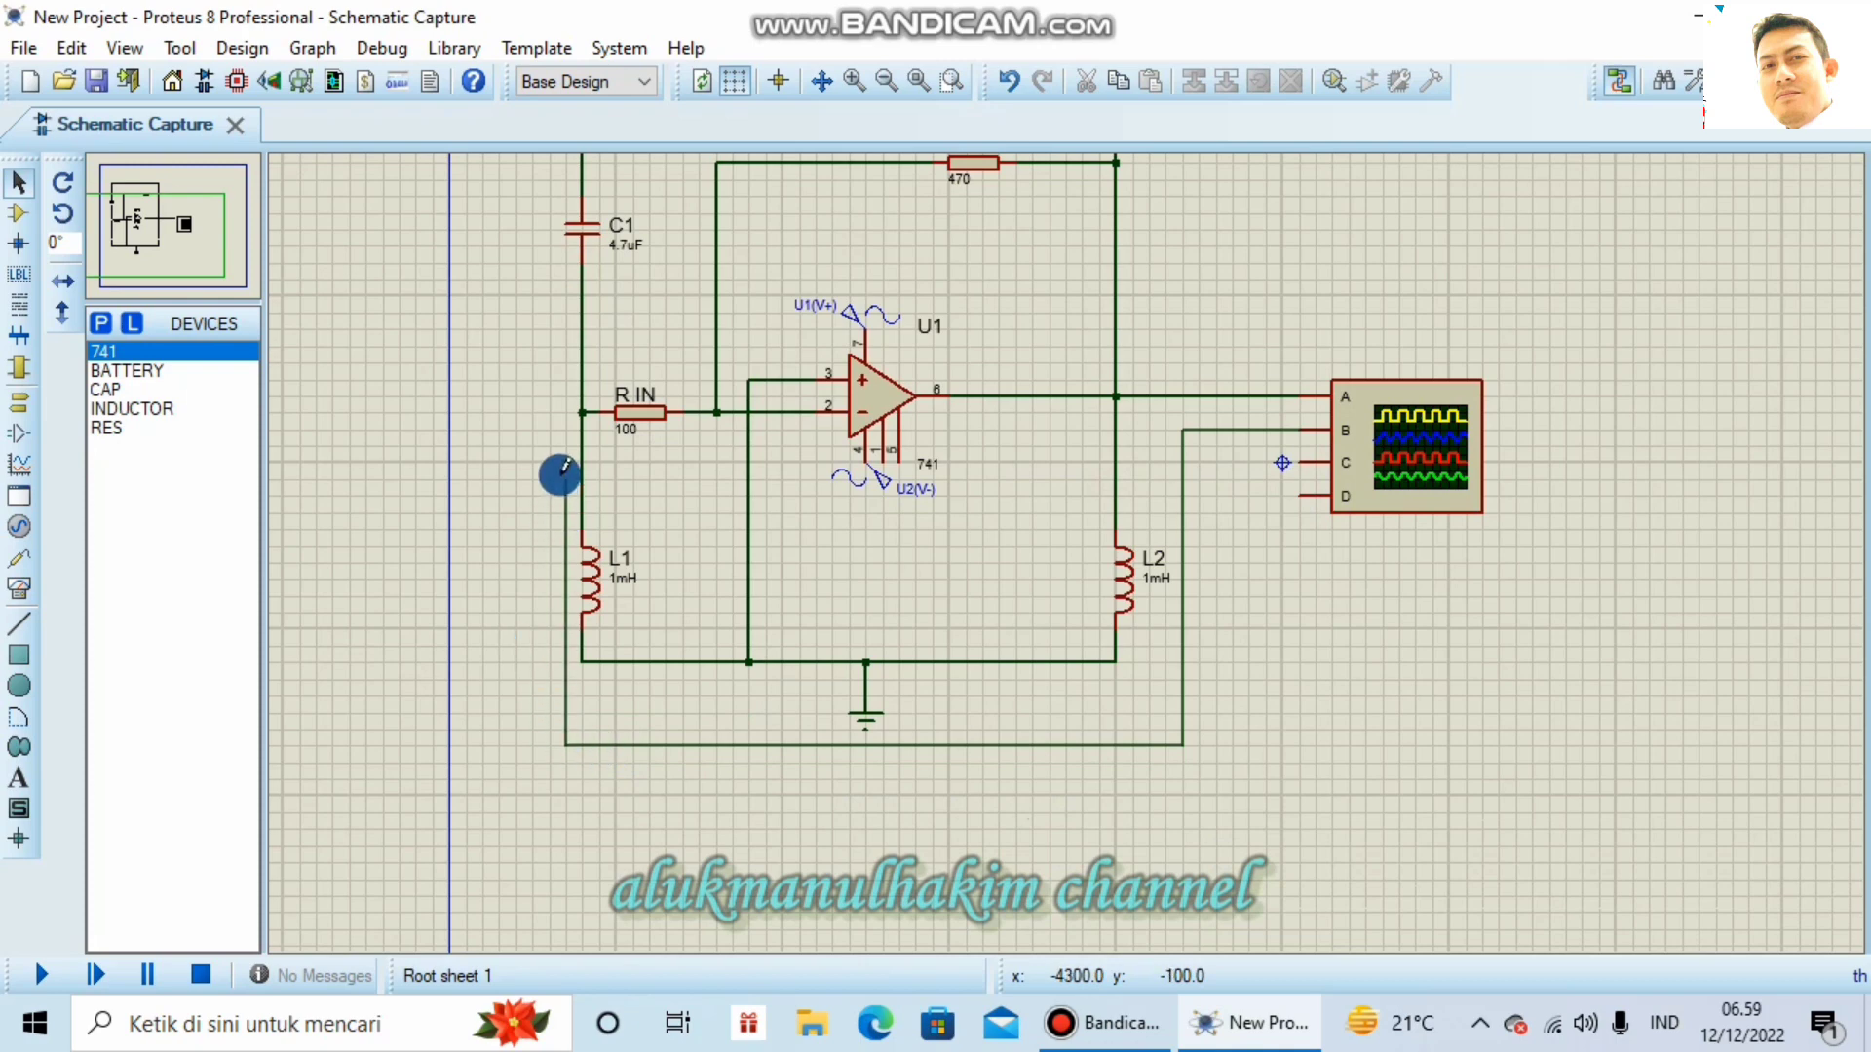
{"action": "left_click", "coordinate": [579, 411]}
{"action": "left_click", "coordinate": [934, 665]}
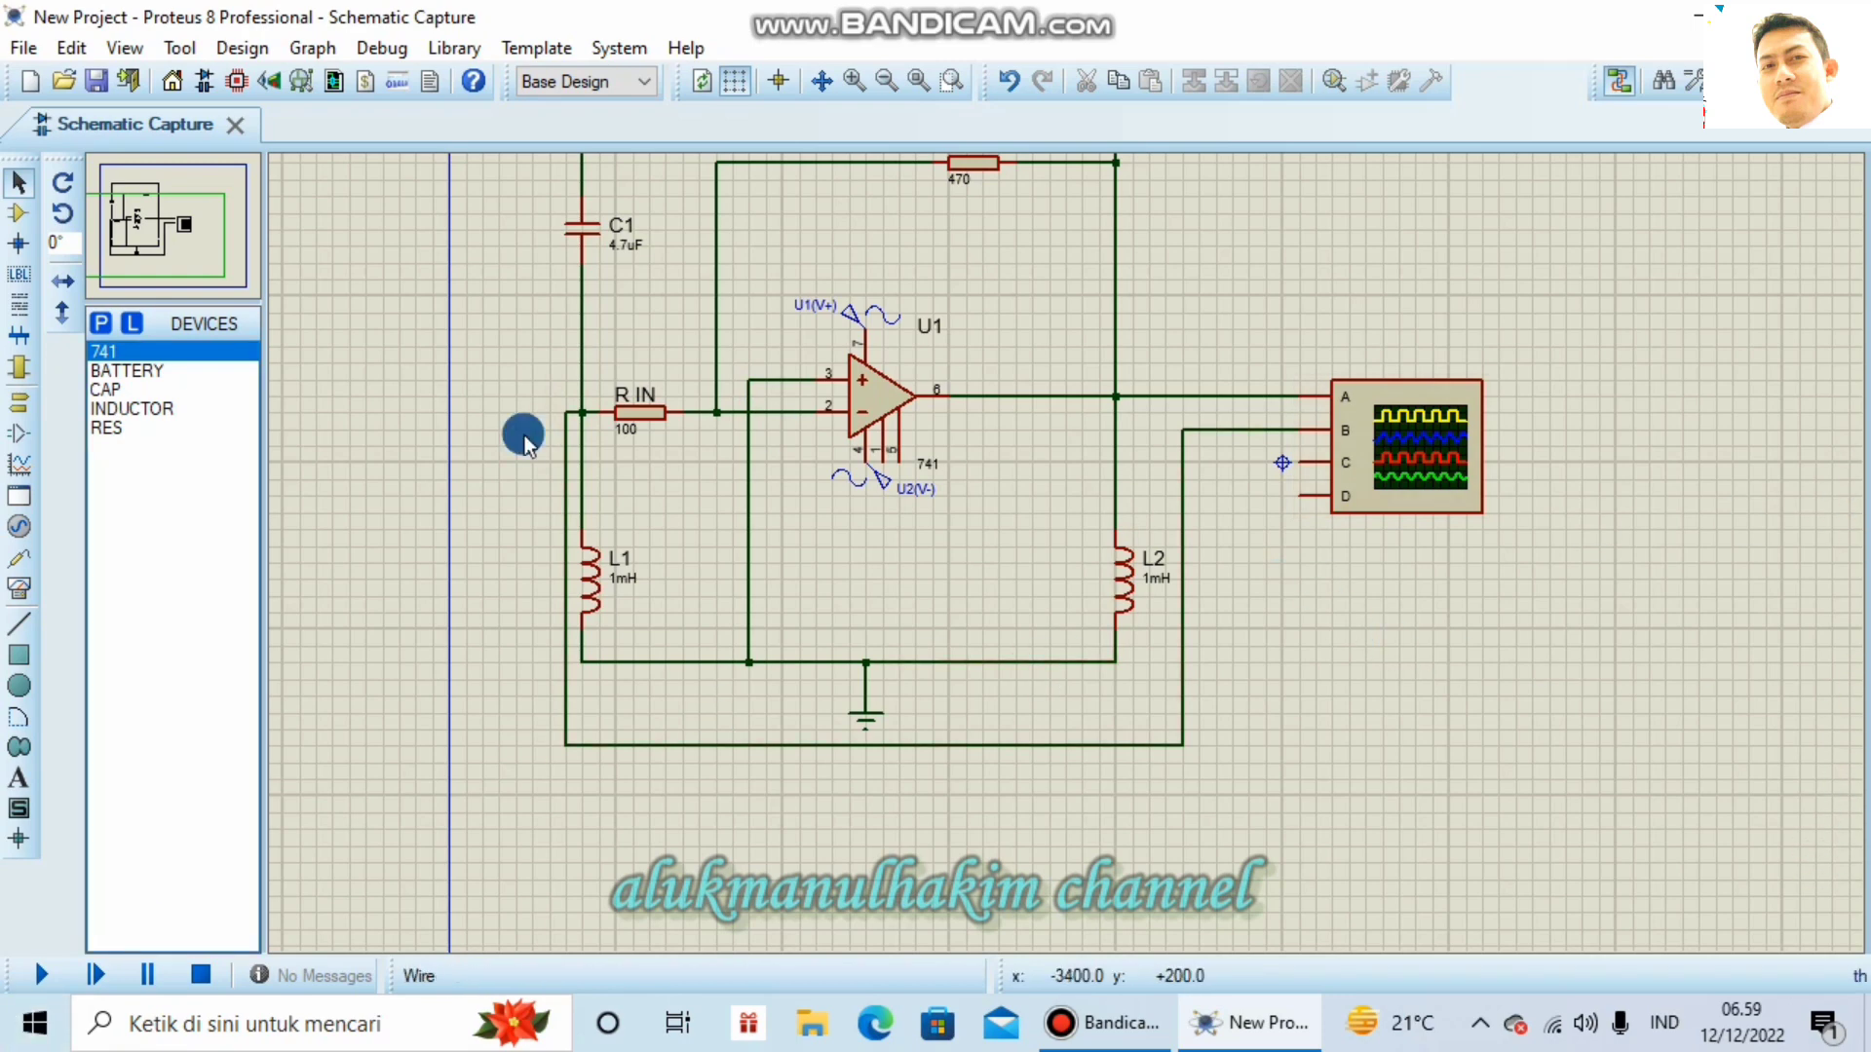
{"action": "left_click", "coordinate": [195, 241]}
{"action": "left_click", "coordinate": [166, 221]}
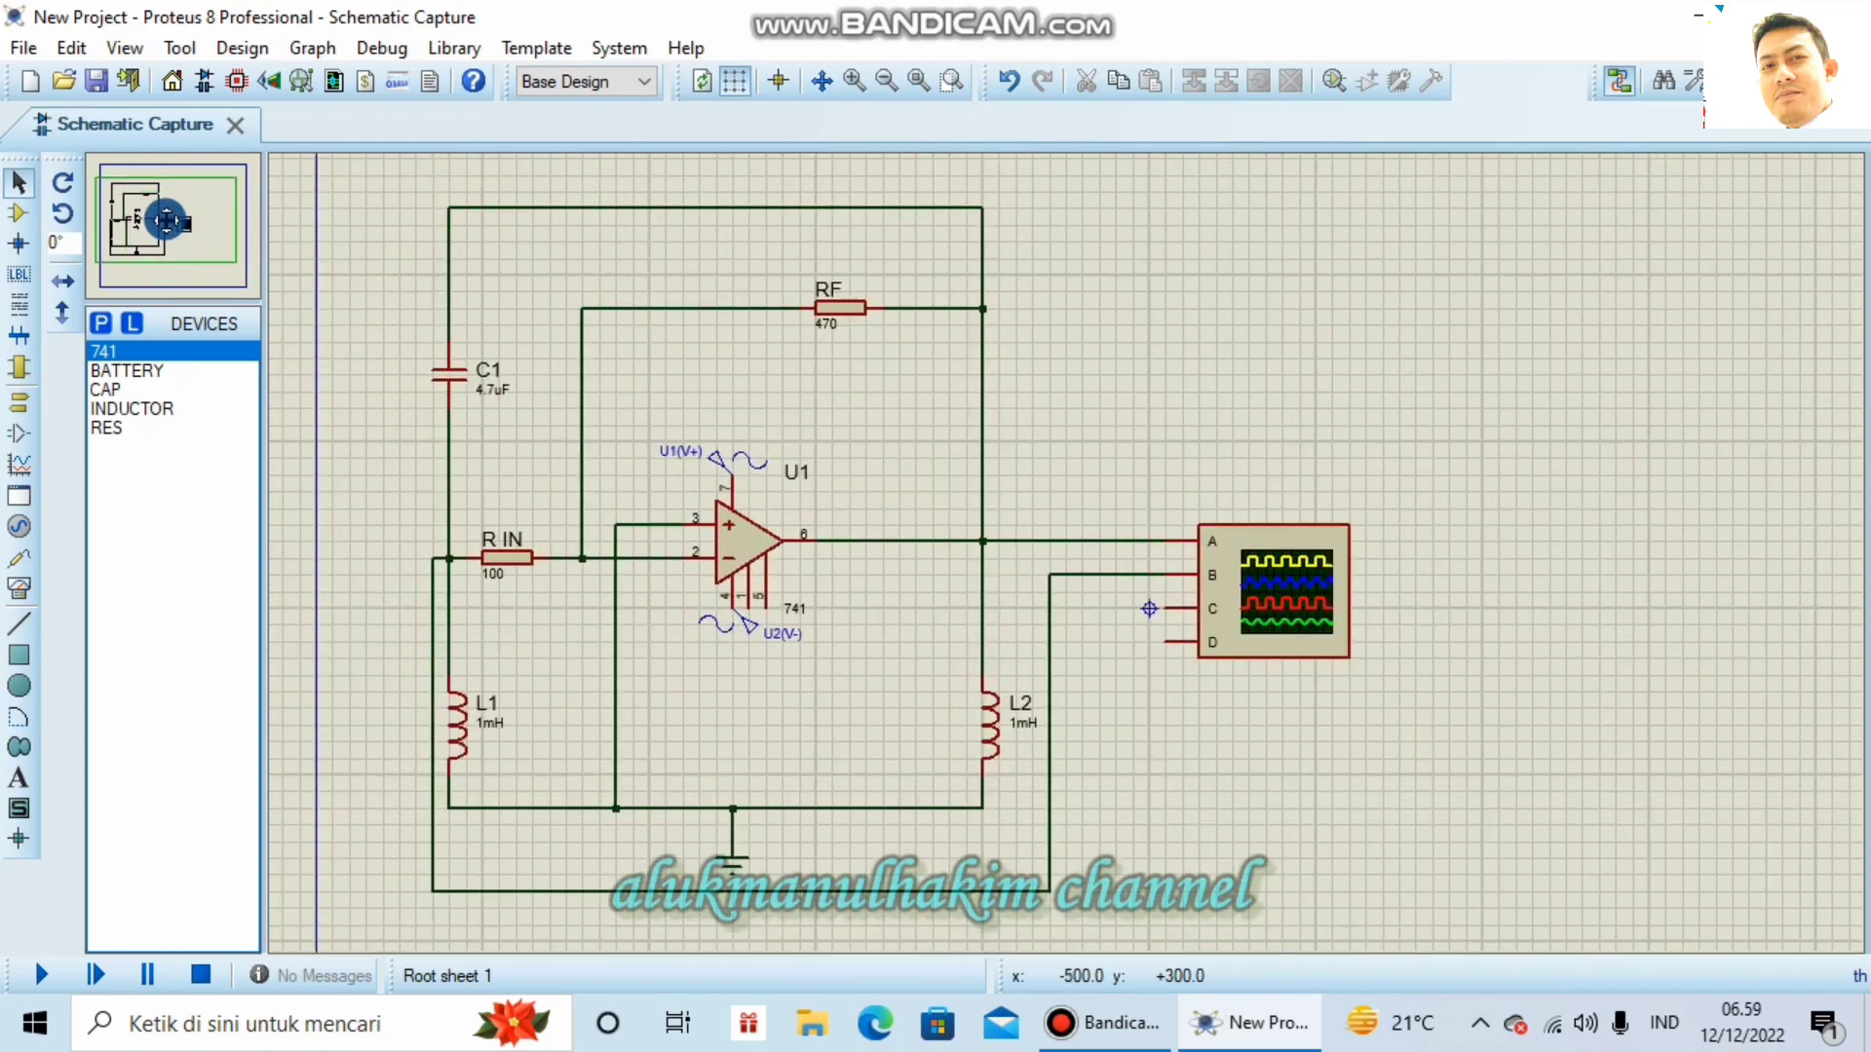
{"action": "left_click", "coordinate": [154, 220]}
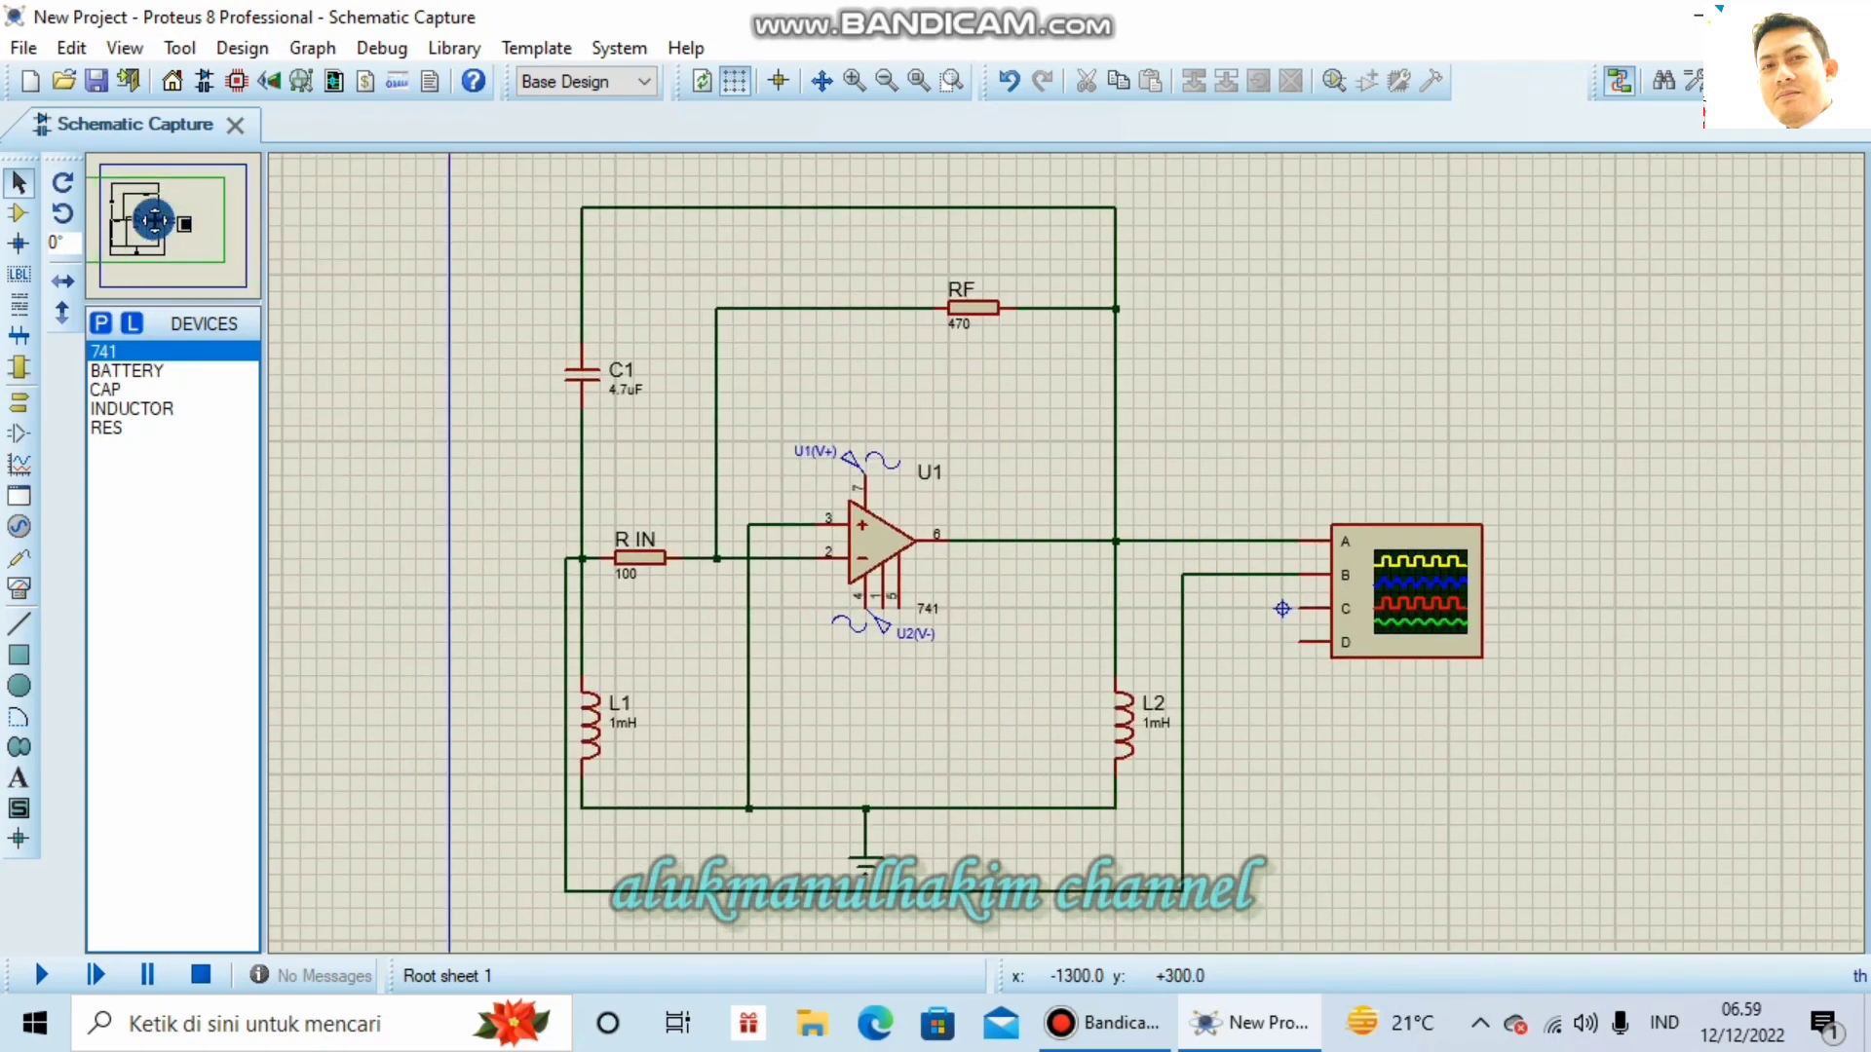
Step: Run the simulation and set the oscilloscope's time base to 1.25 ms, channel B to 2 mV and channel A to 0.88 V
{"action": "left_click", "coordinate": [41, 975]}
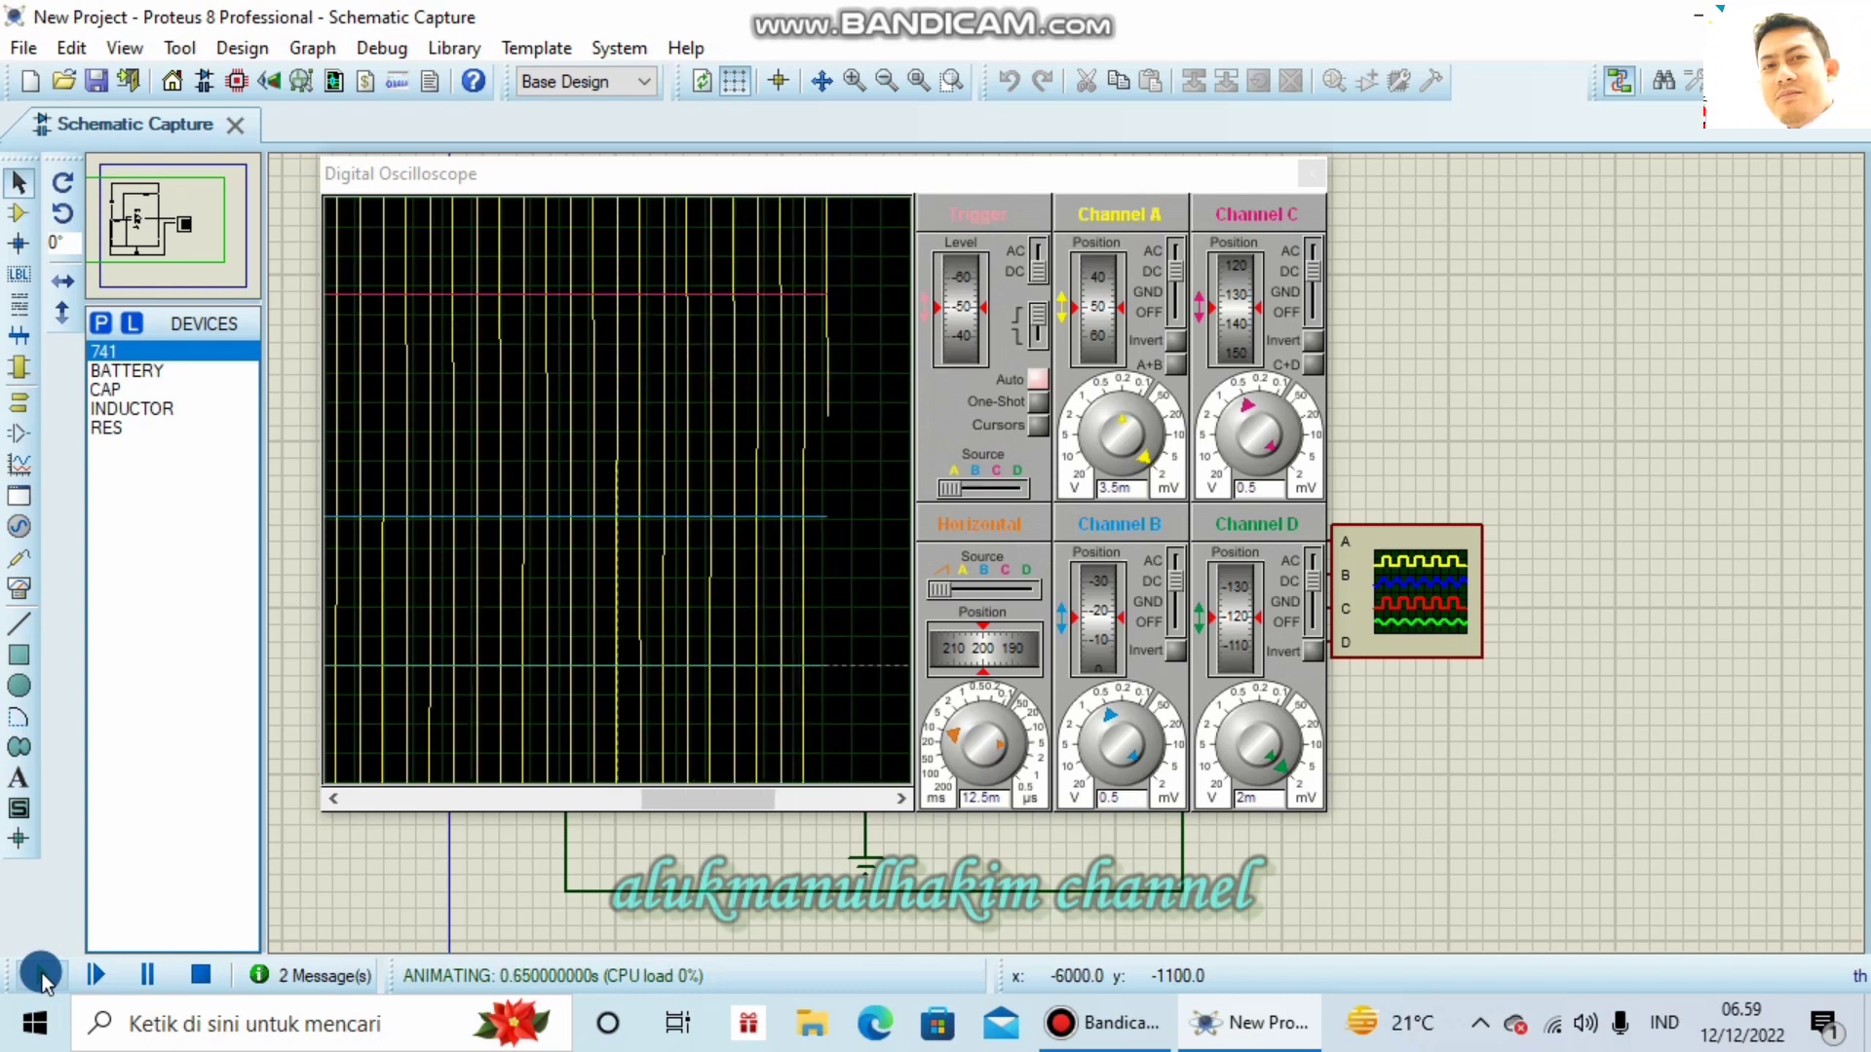
{"action": "left_click", "coordinate": [733, 801]}
{"action": "mouse_move", "coordinate": [952, 718]}
{"action": "left_mouse_down"}
{"action": "mouse_move", "coordinate": [1050, 700]}
{"action": "mouse_move", "coordinate": [1039, 754]}
{"action": "mouse_move", "coordinate": [942, 739]}
{"action": "mouse_move", "coordinate": [958, 708]}
{"action": "left_mouse_up"}
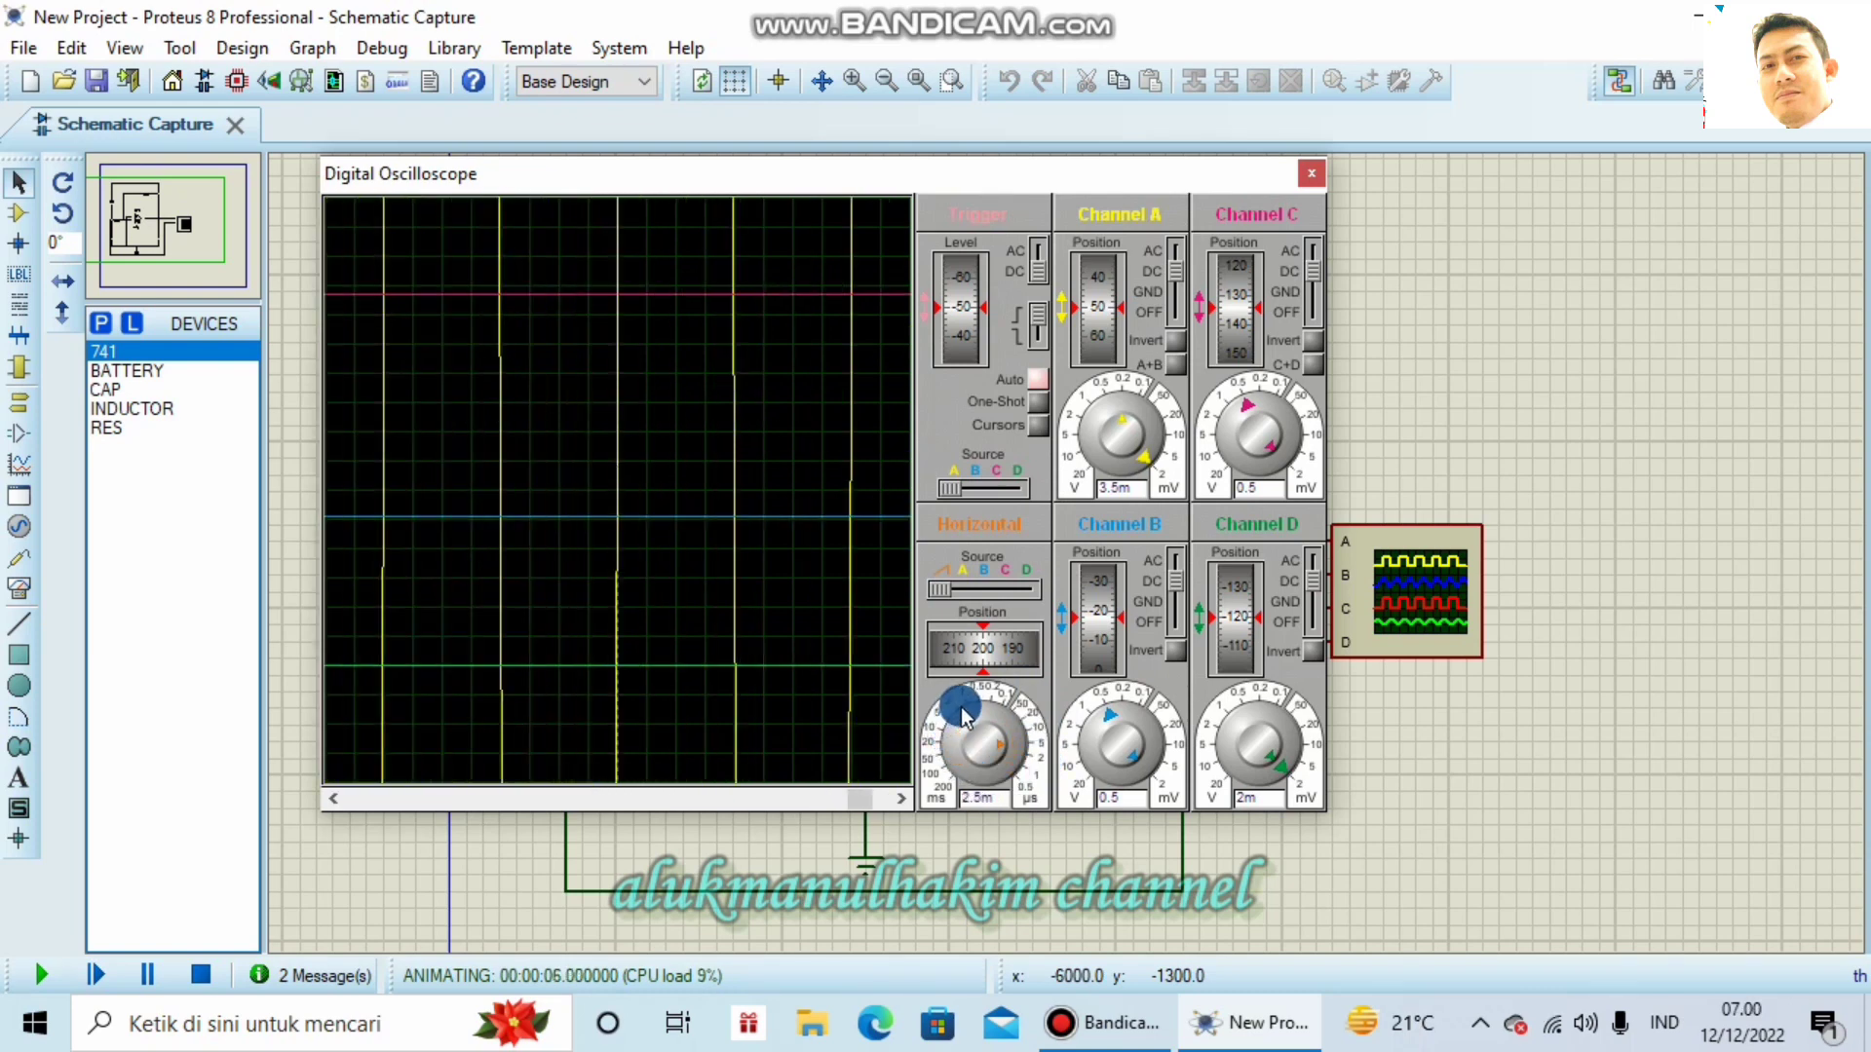
{"action": "mouse_move", "coordinate": [1117, 719]}
{"action": "left_mouse_down"}
{"action": "mouse_move", "coordinate": [1142, 710]}
{"action": "mouse_move", "coordinate": [1157, 762]}
{"action": "mouse_move", "coordinate": [1131, 745]}
{"action": "mouse_move", "coordinate": [1120, 809]}
{"action": "mouse_move", "coordinate": [1153, 782]}
{"action": "left_mouse_up"}
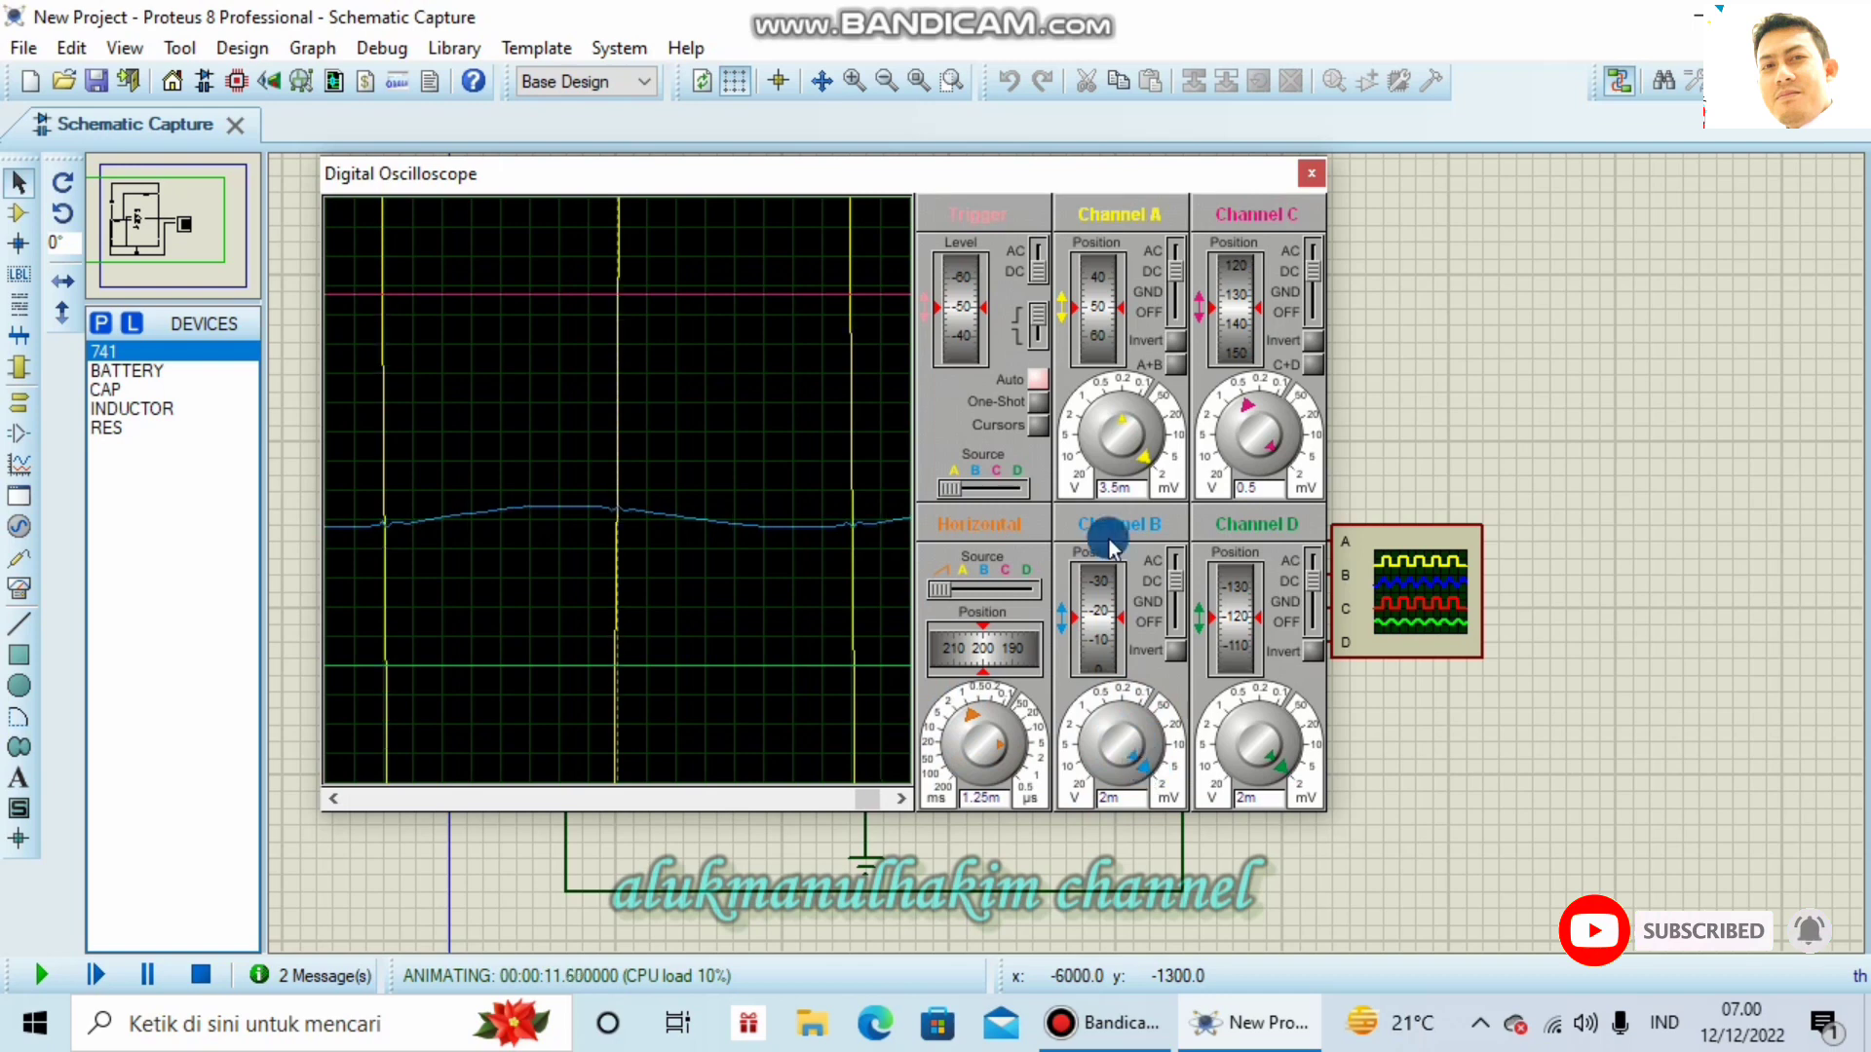
{"action": "mouse_move", "coordinate": [1136, 472]}
{"action": "left_mouse_down"}
{"action": "mouse_move", "coordinate": [1157, 446]}
{"action": "mouse_move", "coordinate": [1136, 477]}
{"action": "mouse_move", "coordinate": [1113, 395]}
{"action": "left_mouse_up"}
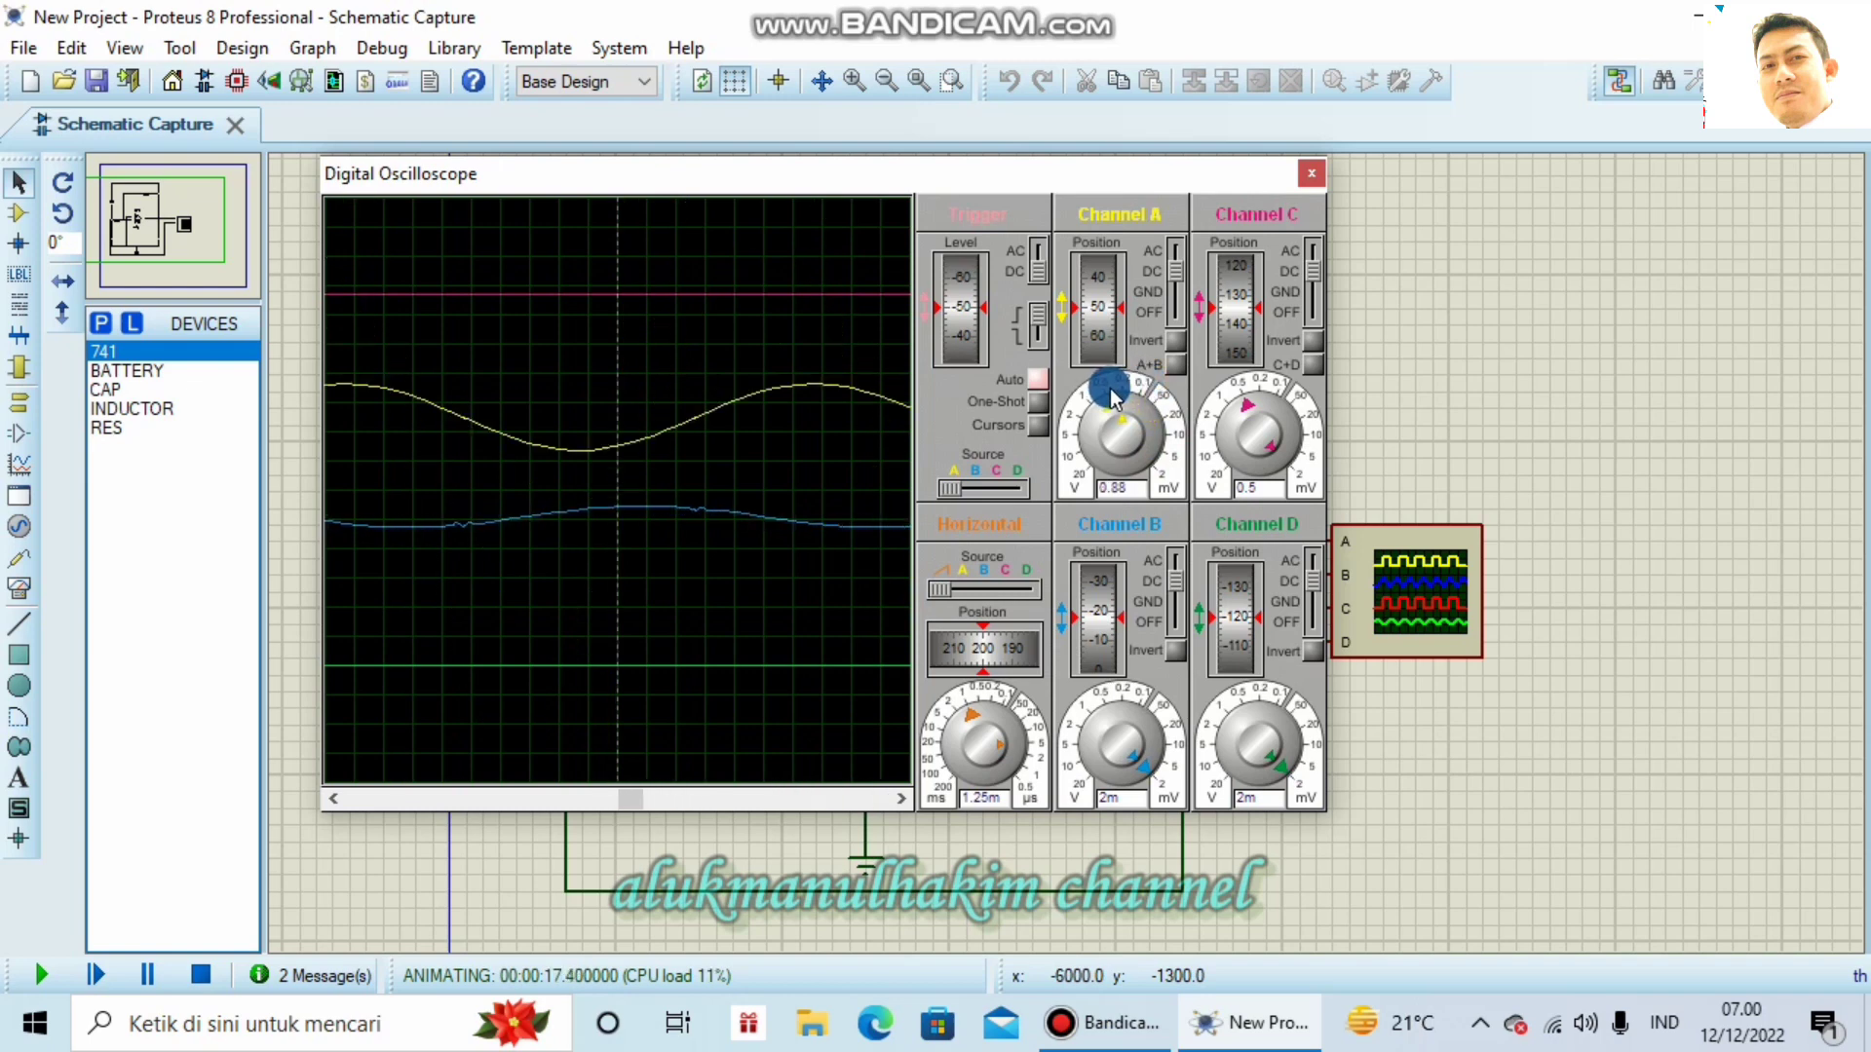
Step: Set channel B's vertical position to -10 and switch off oscilloscope channels D and C
{"action": "left_click_drag", "start_coordinate": [1111, 610], "coordinate": [1109, 623]}
{"action": "left_click_drag", "start_coordinate": [1242, 577], "coordinate": [1307, 610]}
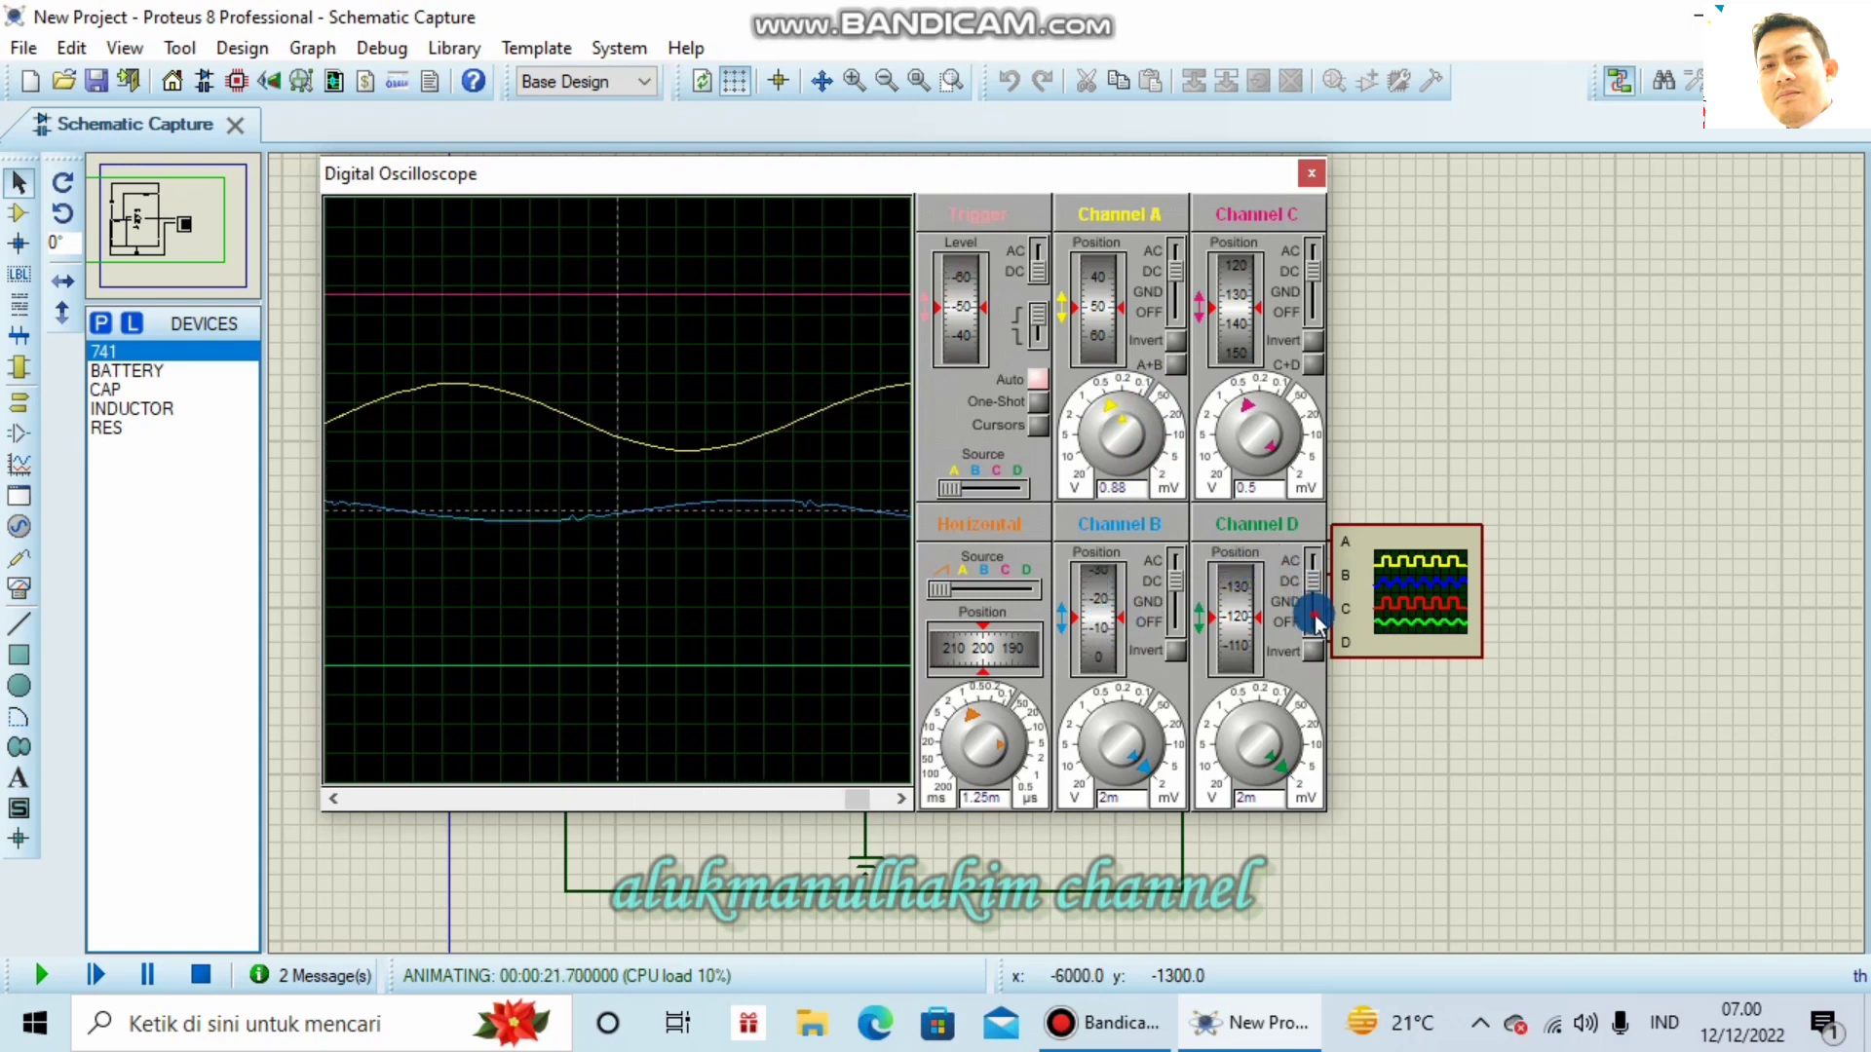
{"action": "left_click", "coordinate": [1313, 305]}
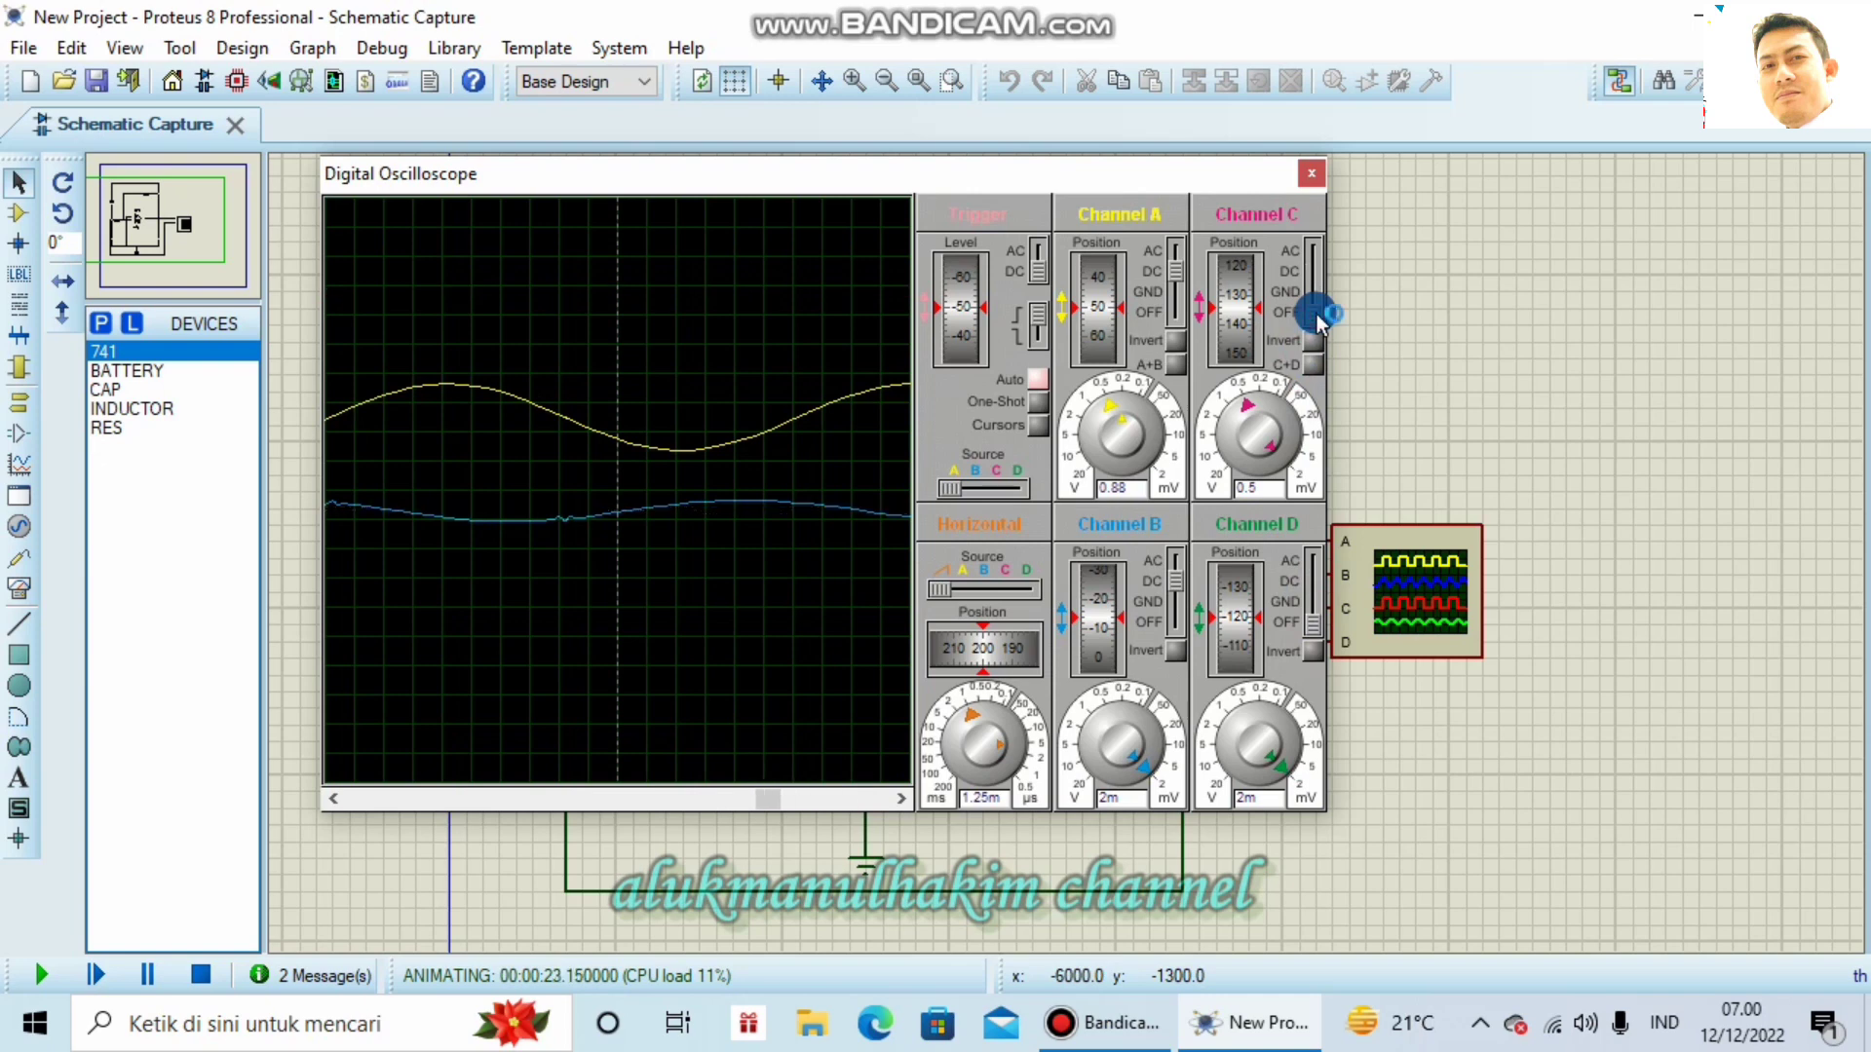
{"action": "left_click", "coordinate": [1143, 279]}
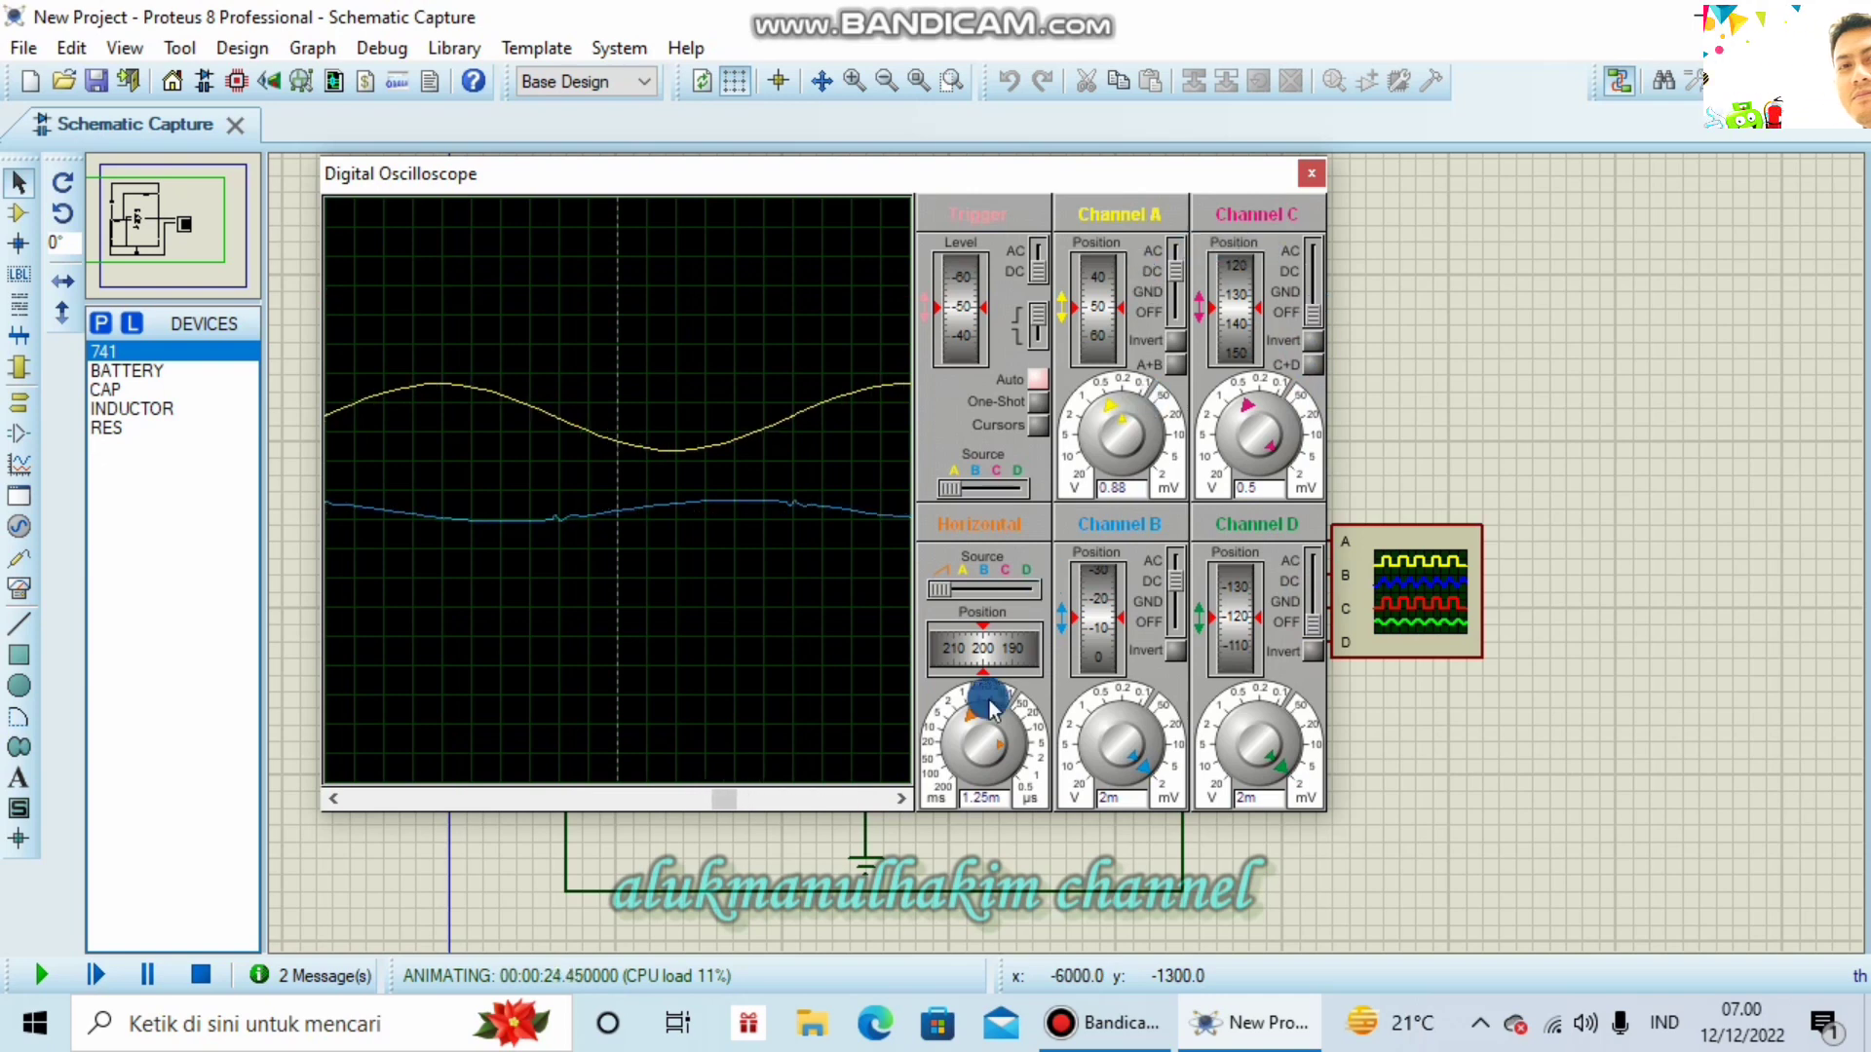
Step: Set the time base to 12.5 ms, channel B's position to -30 and channel A's scale to 0.72 V
{"action": "left_click_drag", "start_coordinate": [978, 719], "coordinate": [883, 711]}
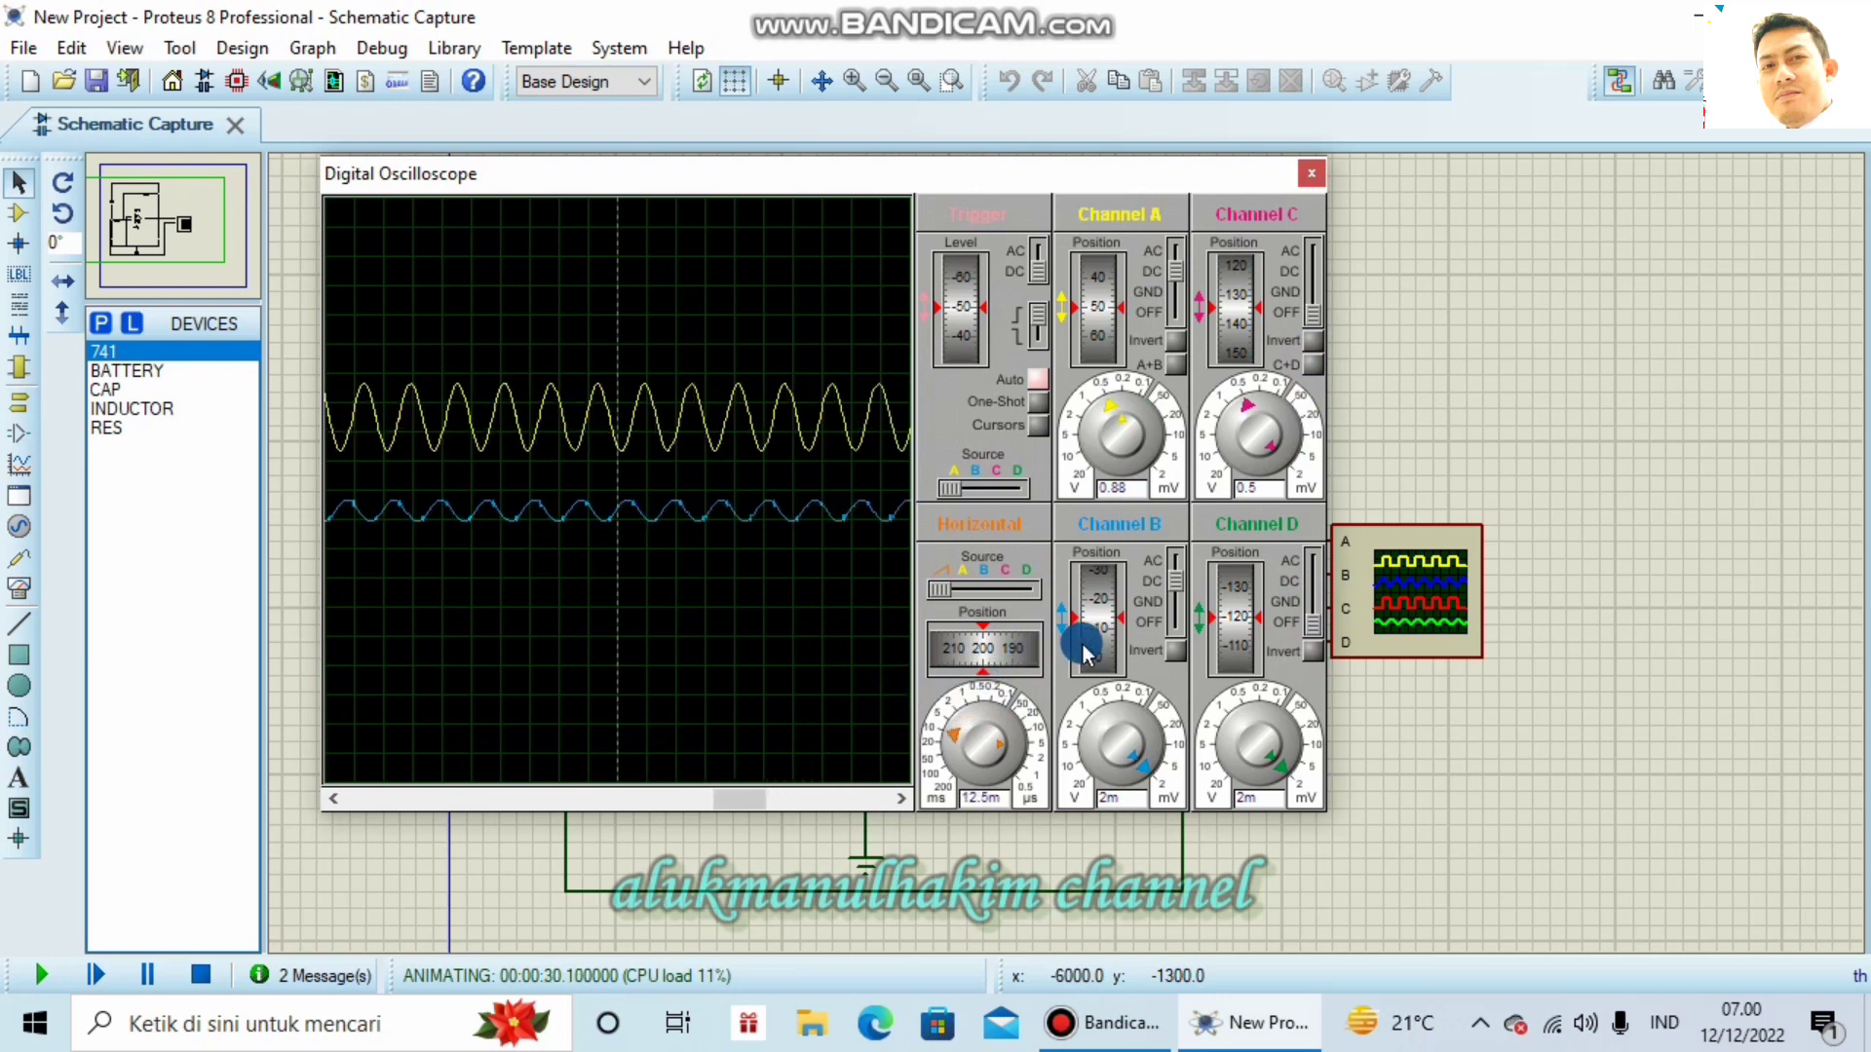
{"action": "mouse_move", "coordinate": [1102, 631]}
{"action": "left_mouse_down"}
{"action": "mouse_move", "coordinate": [1102, 650]}
{"action": "mouse_move", "coordinate": [1098, 635]}
{"action": "left_mouse_up"}
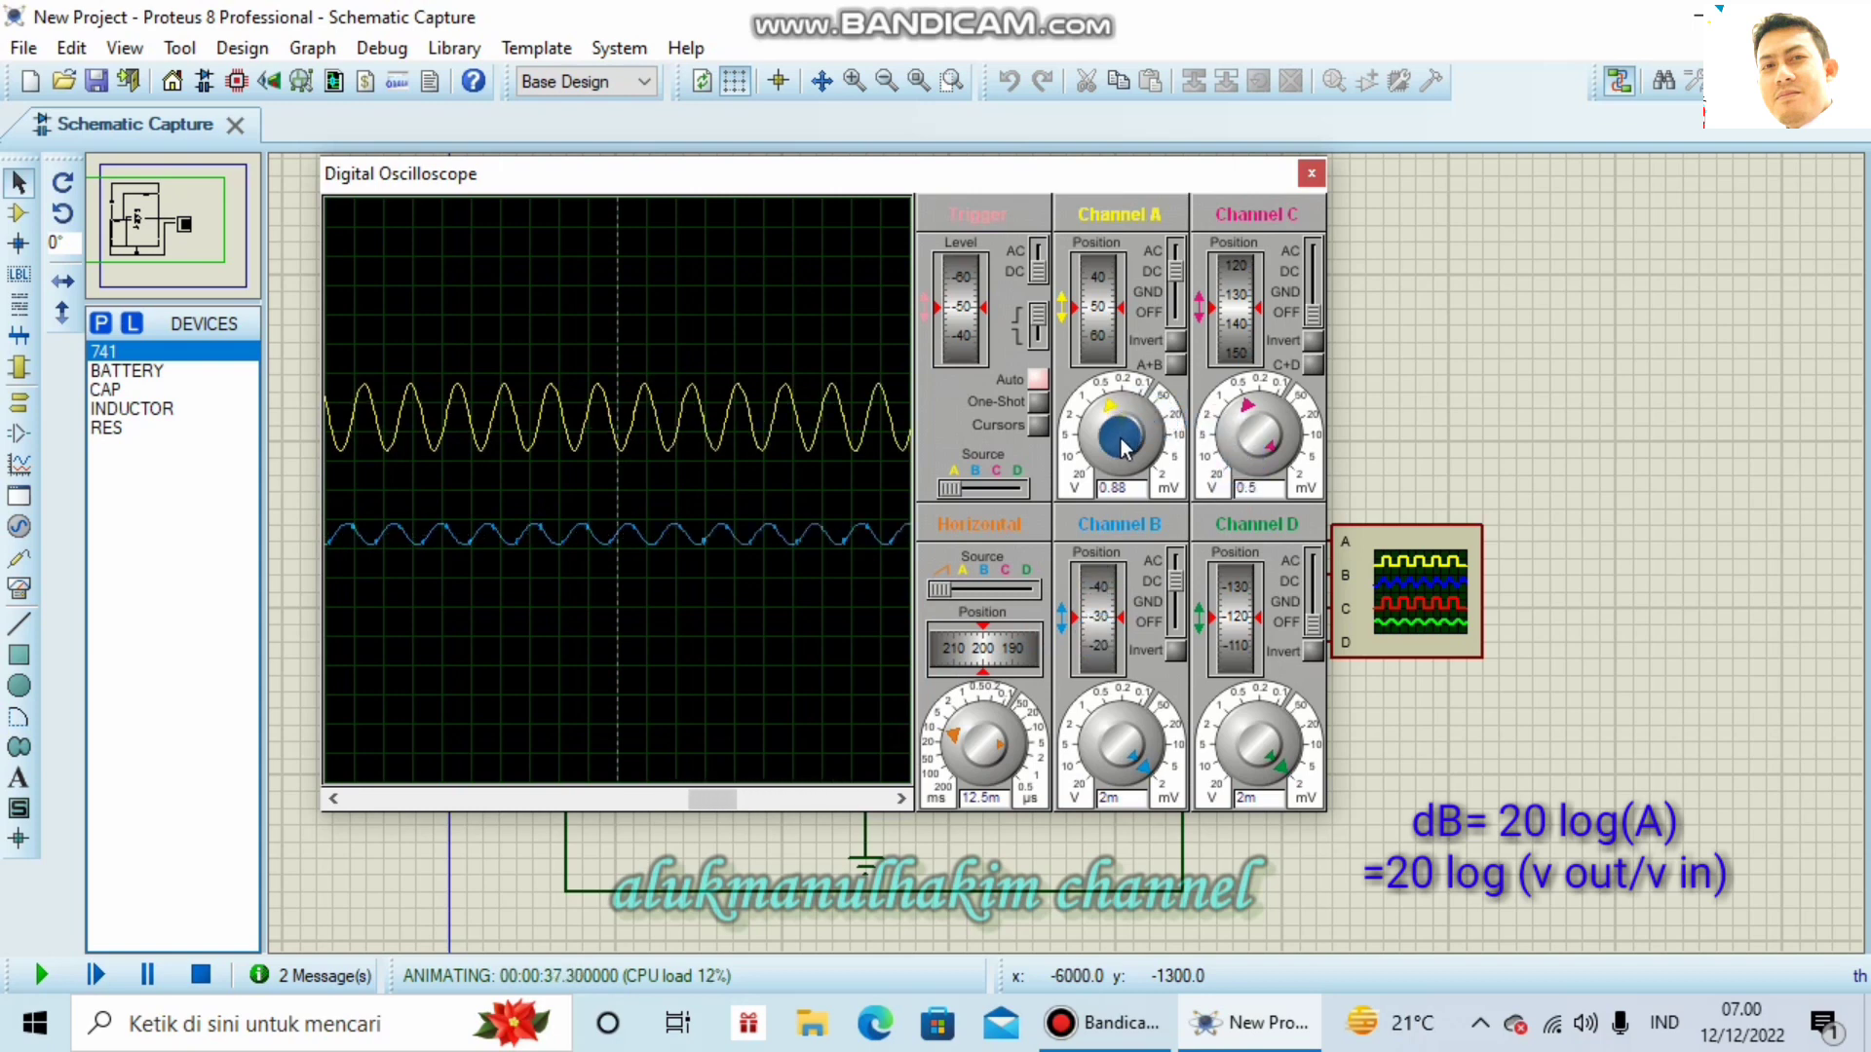
{"action": "scroll", "coordinate": [1130, 434], "scroll_direction": "down", "scroll_amount": 3}
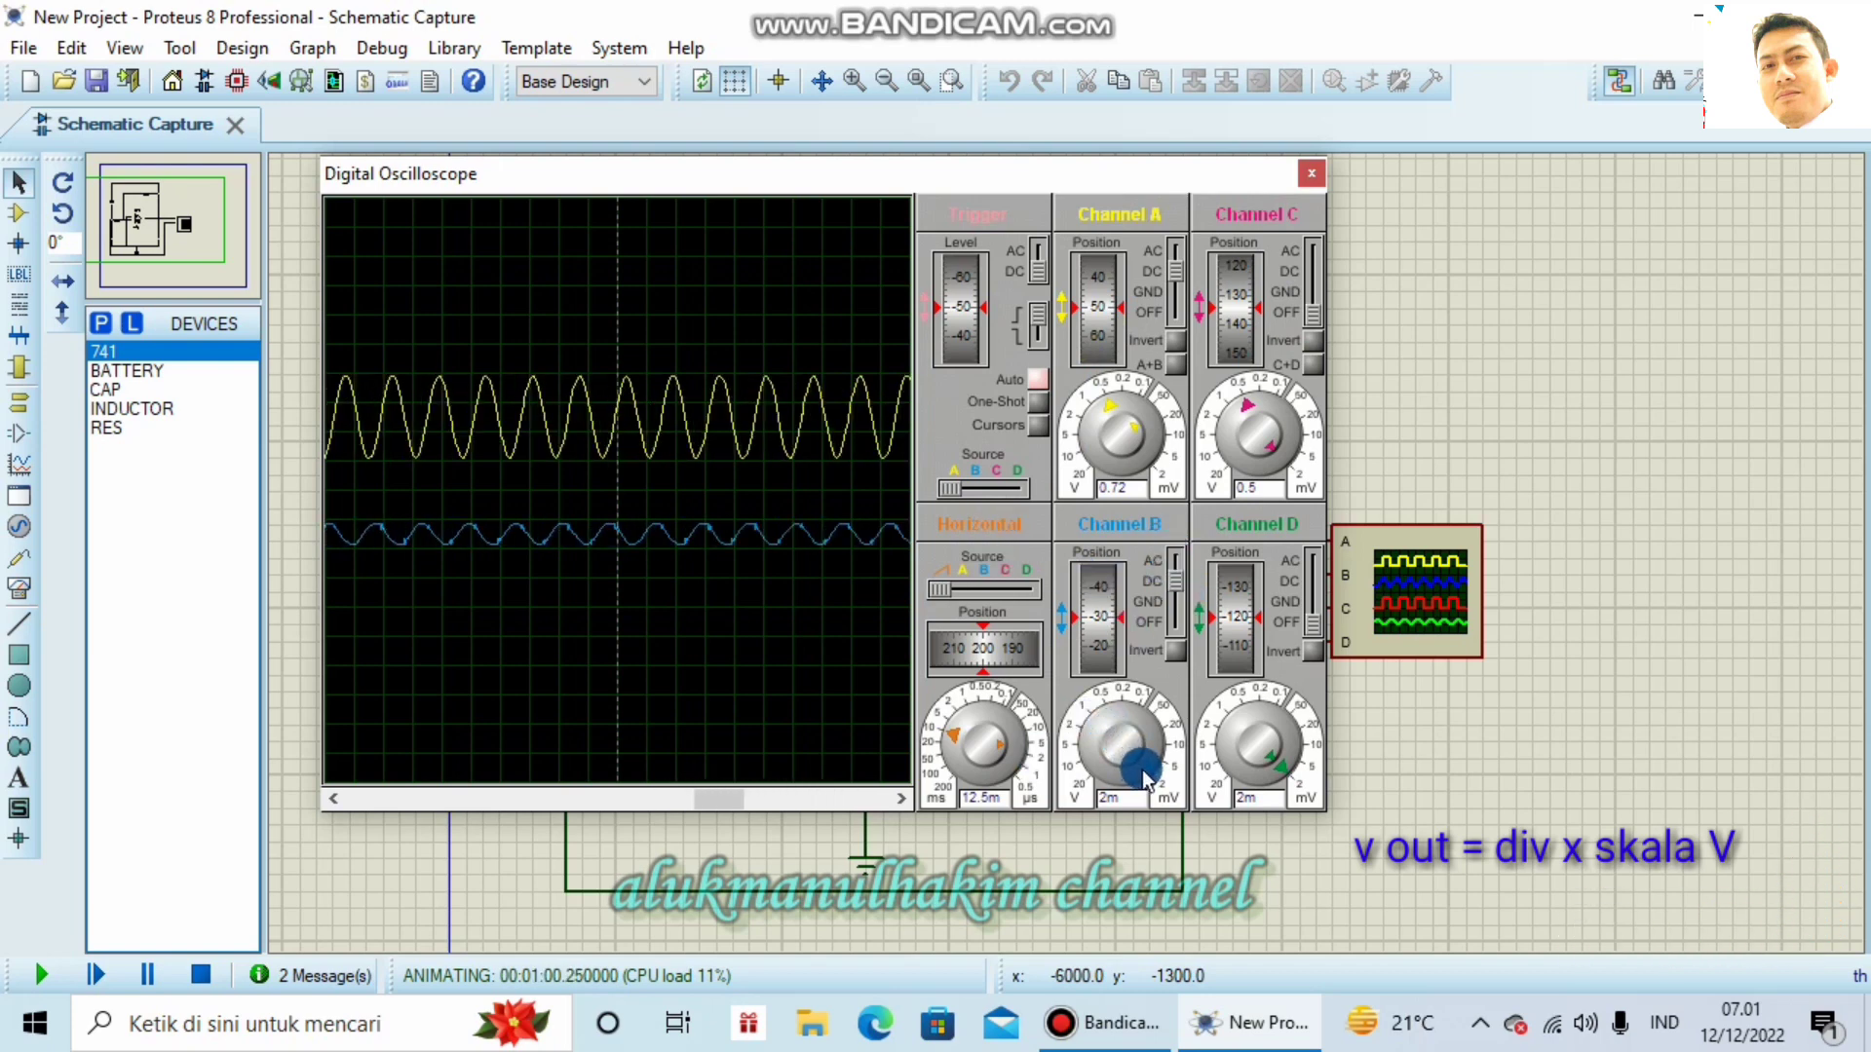
{"action": "mouse_move", "coordinate": [1148, 770]}
{"action": "left_mouse_down"}
{"action": "mouse_move", "coordinate": [1160, 749]}
{"action": "mouse_move", "coordinate": [1146, 785]}
{"action": "left_mouse_up"}
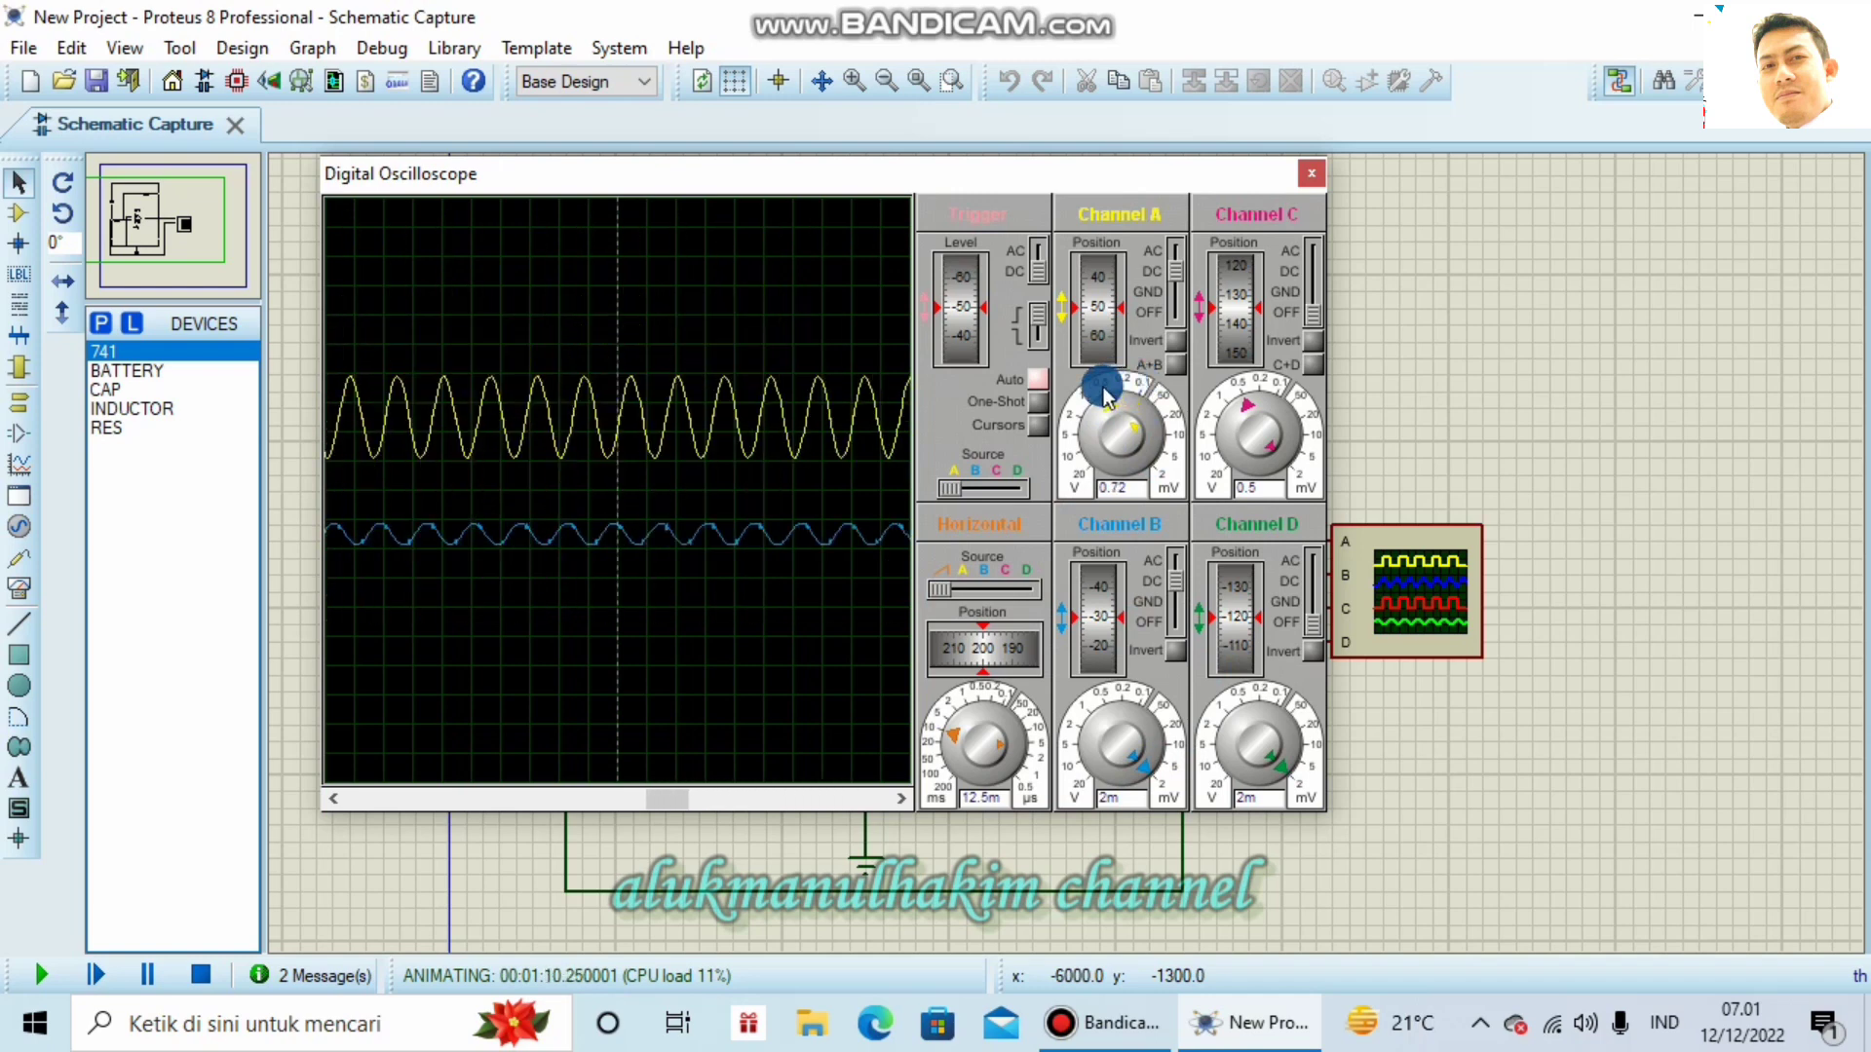
Step: Adjust the oscilloscope's time base to 2.5 ms
{"action": "left_click", "coordinate": [950, 731]}
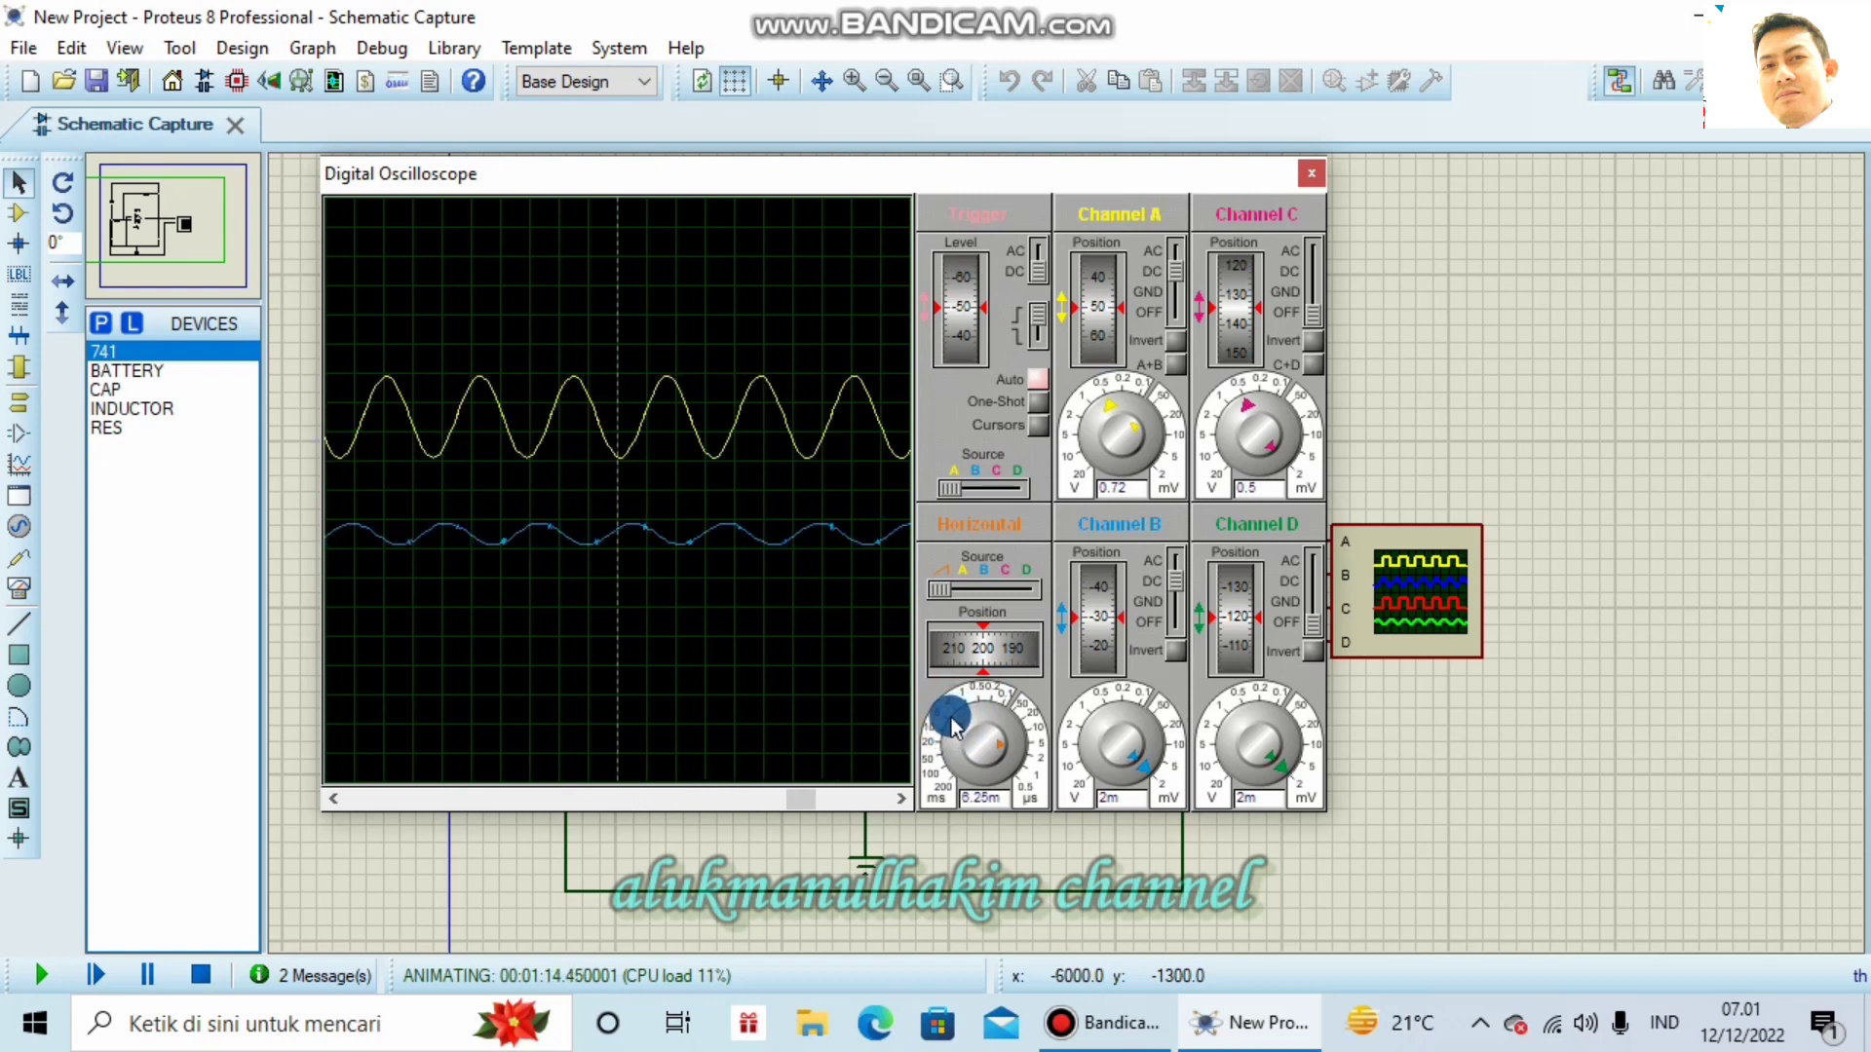
{"action": "left_click", "coordinate": [953, 723]}
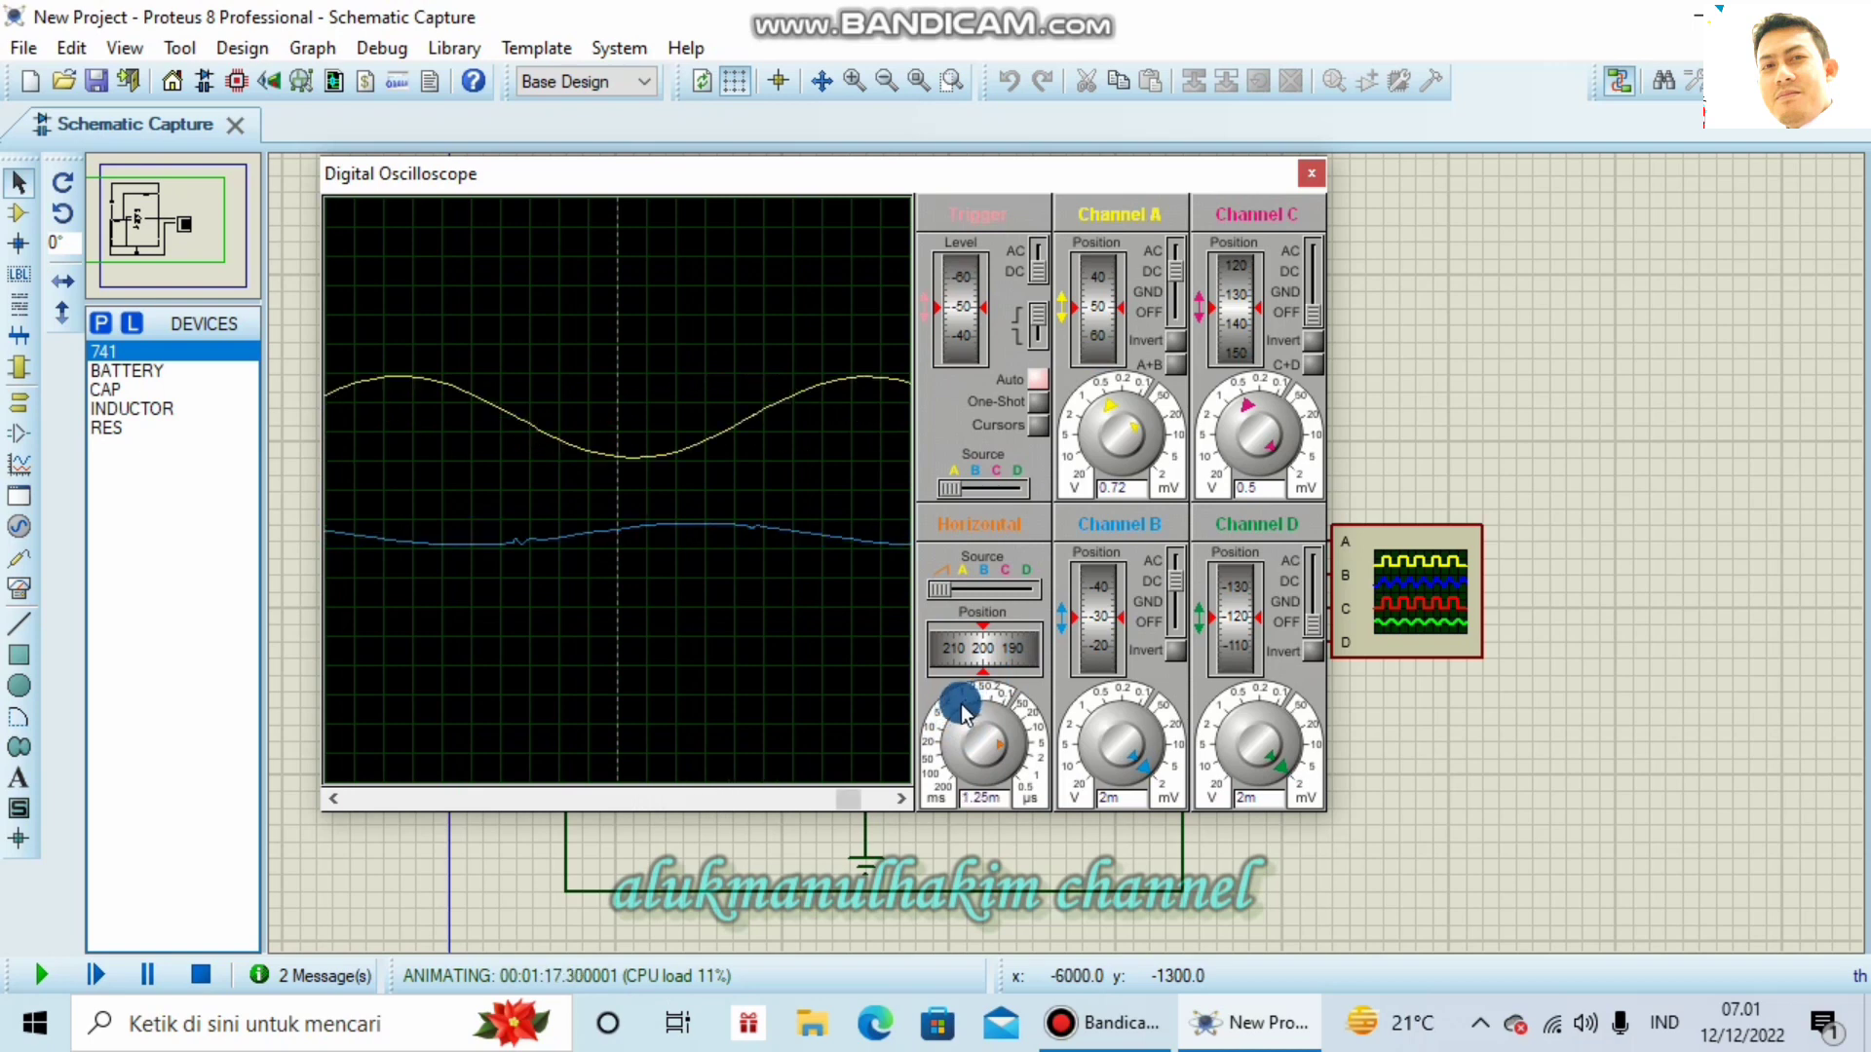
{"action": "right_click", "coordinate": [958, 726]}
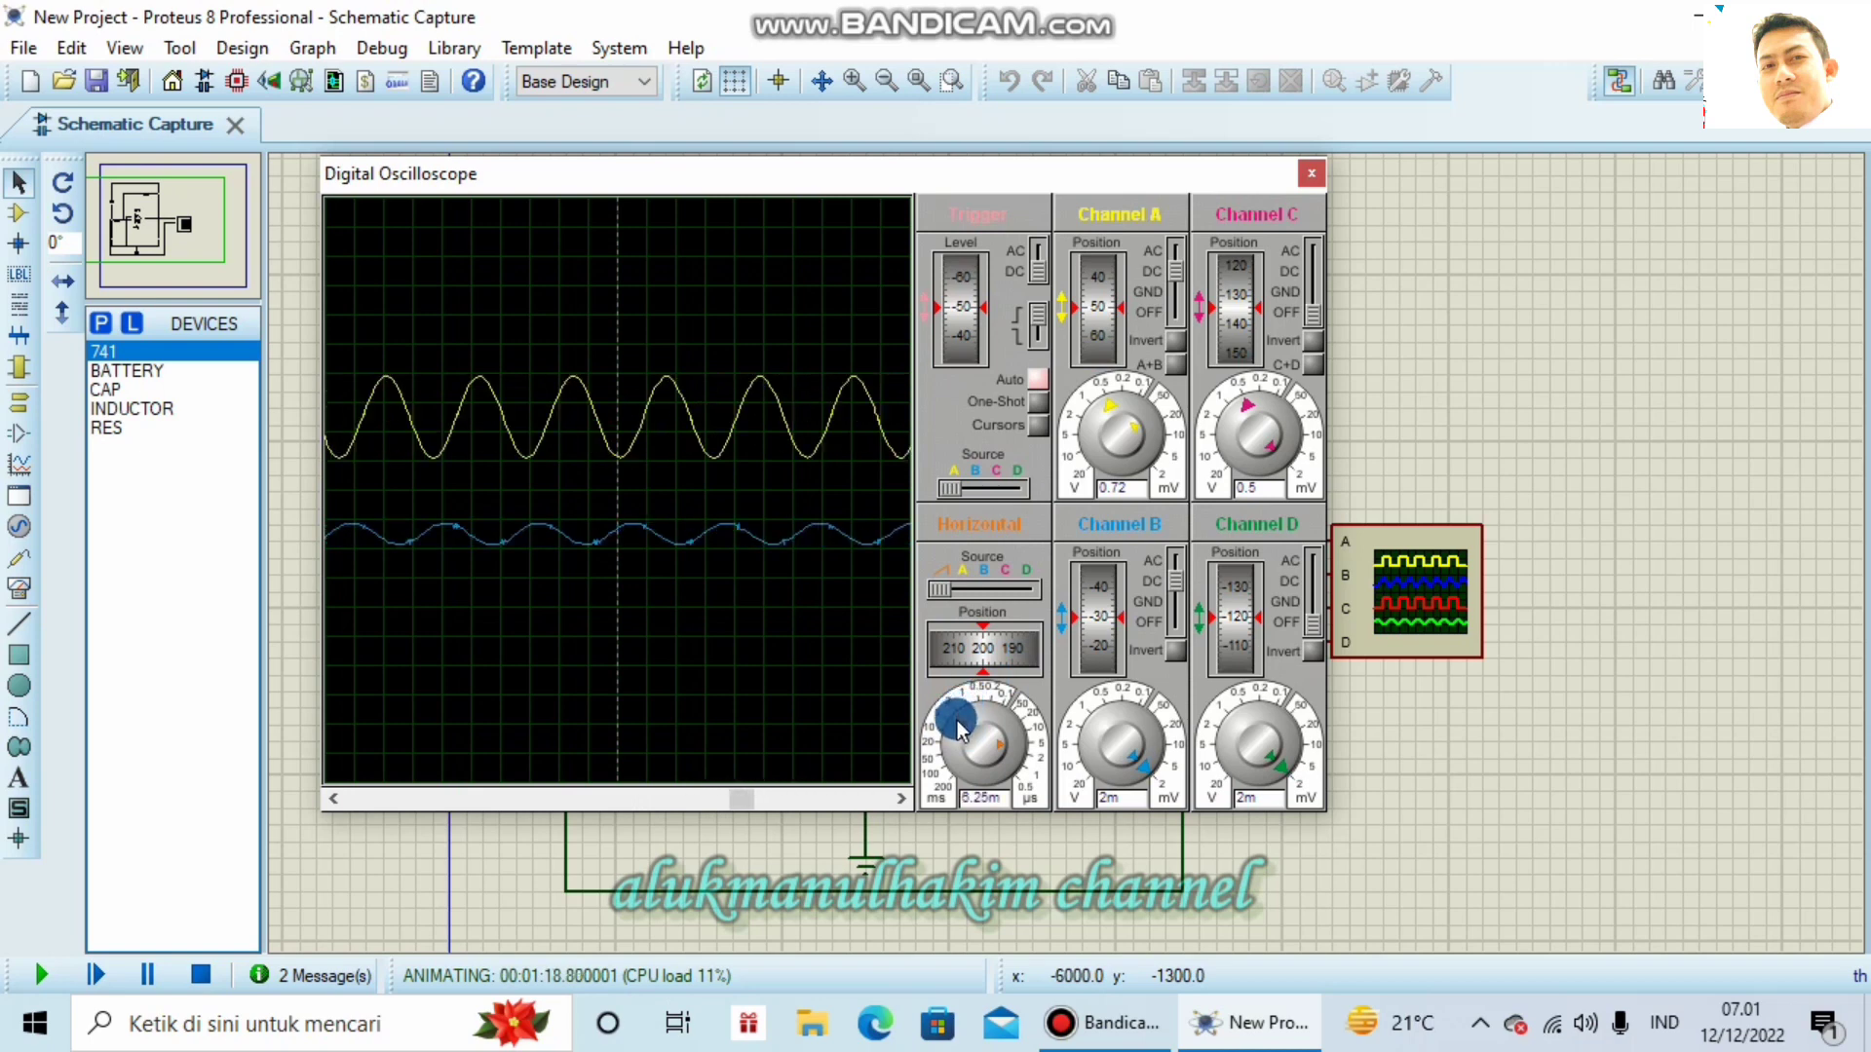
{"action": "left_click", "coordinate": [959, 726]}
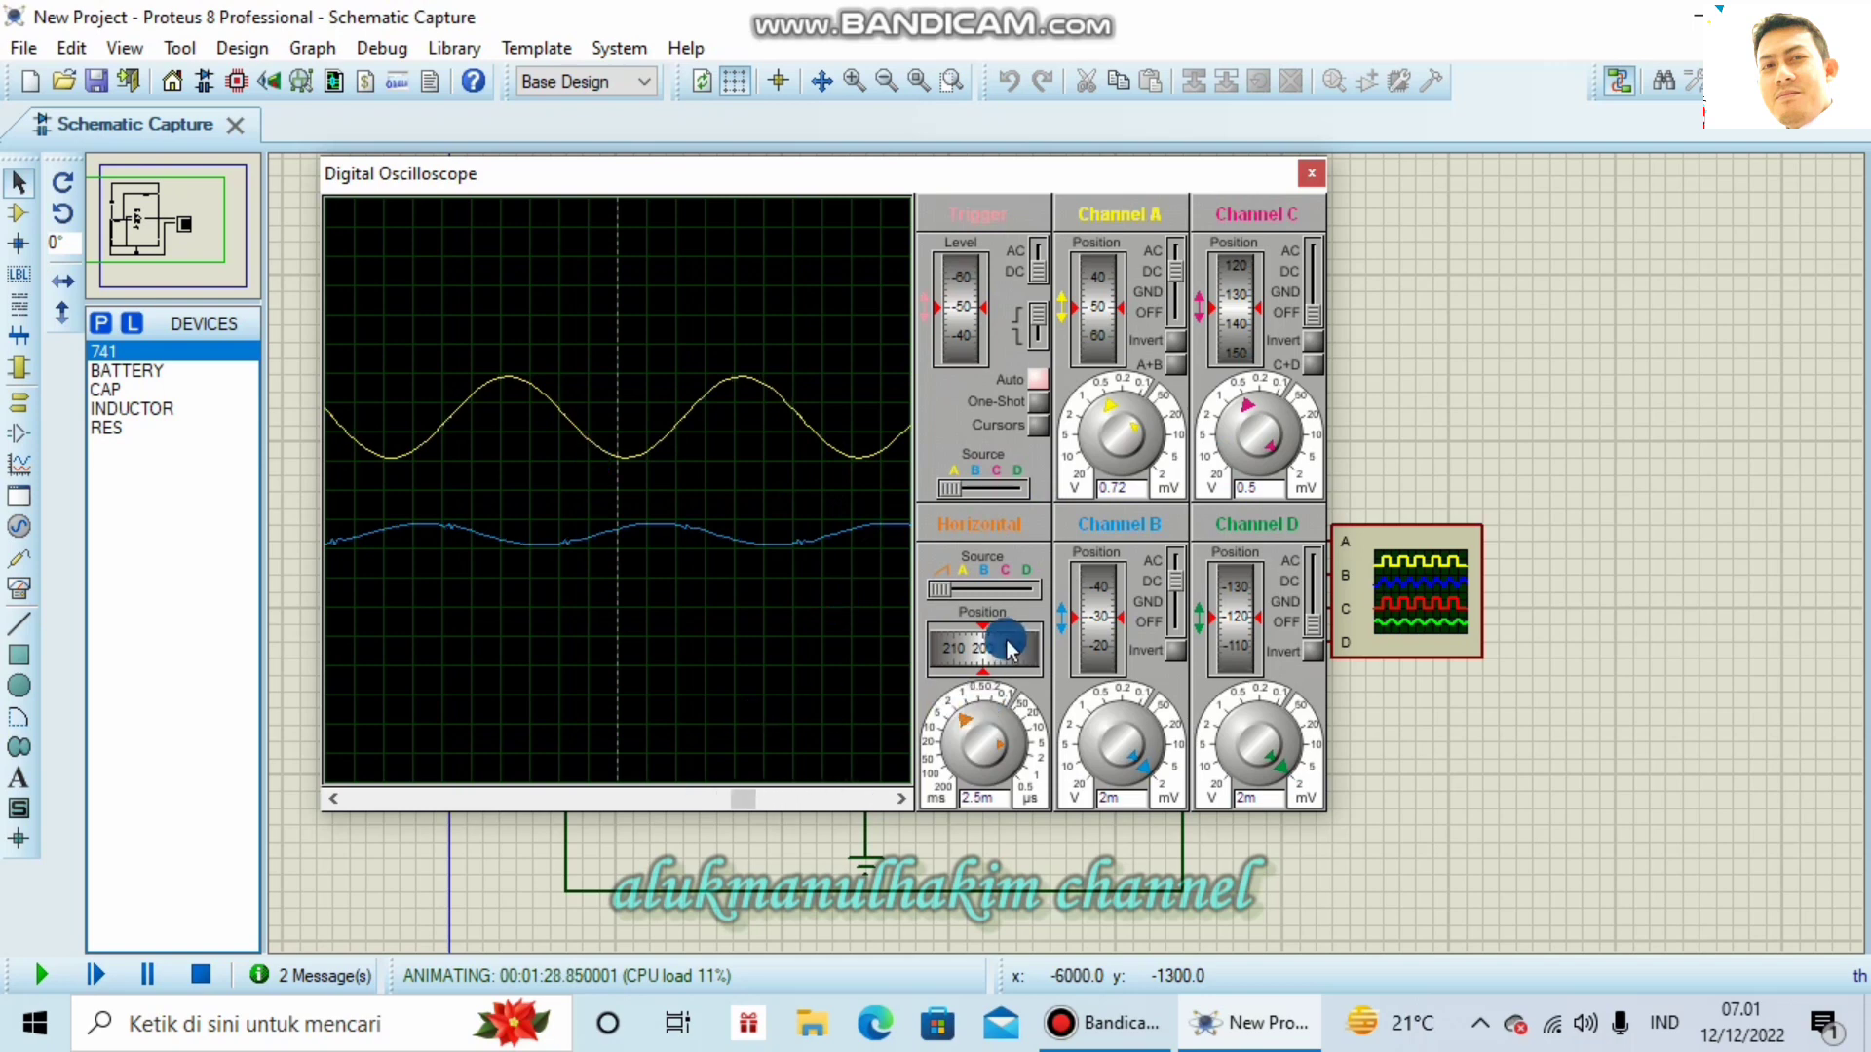
Step: Set the oscilloscope's trigger level to -120 and its horizontal position to 80
{"action": "left_click_drag", "start_coordinate": [972, 643], "coordinate": [932, 646]}
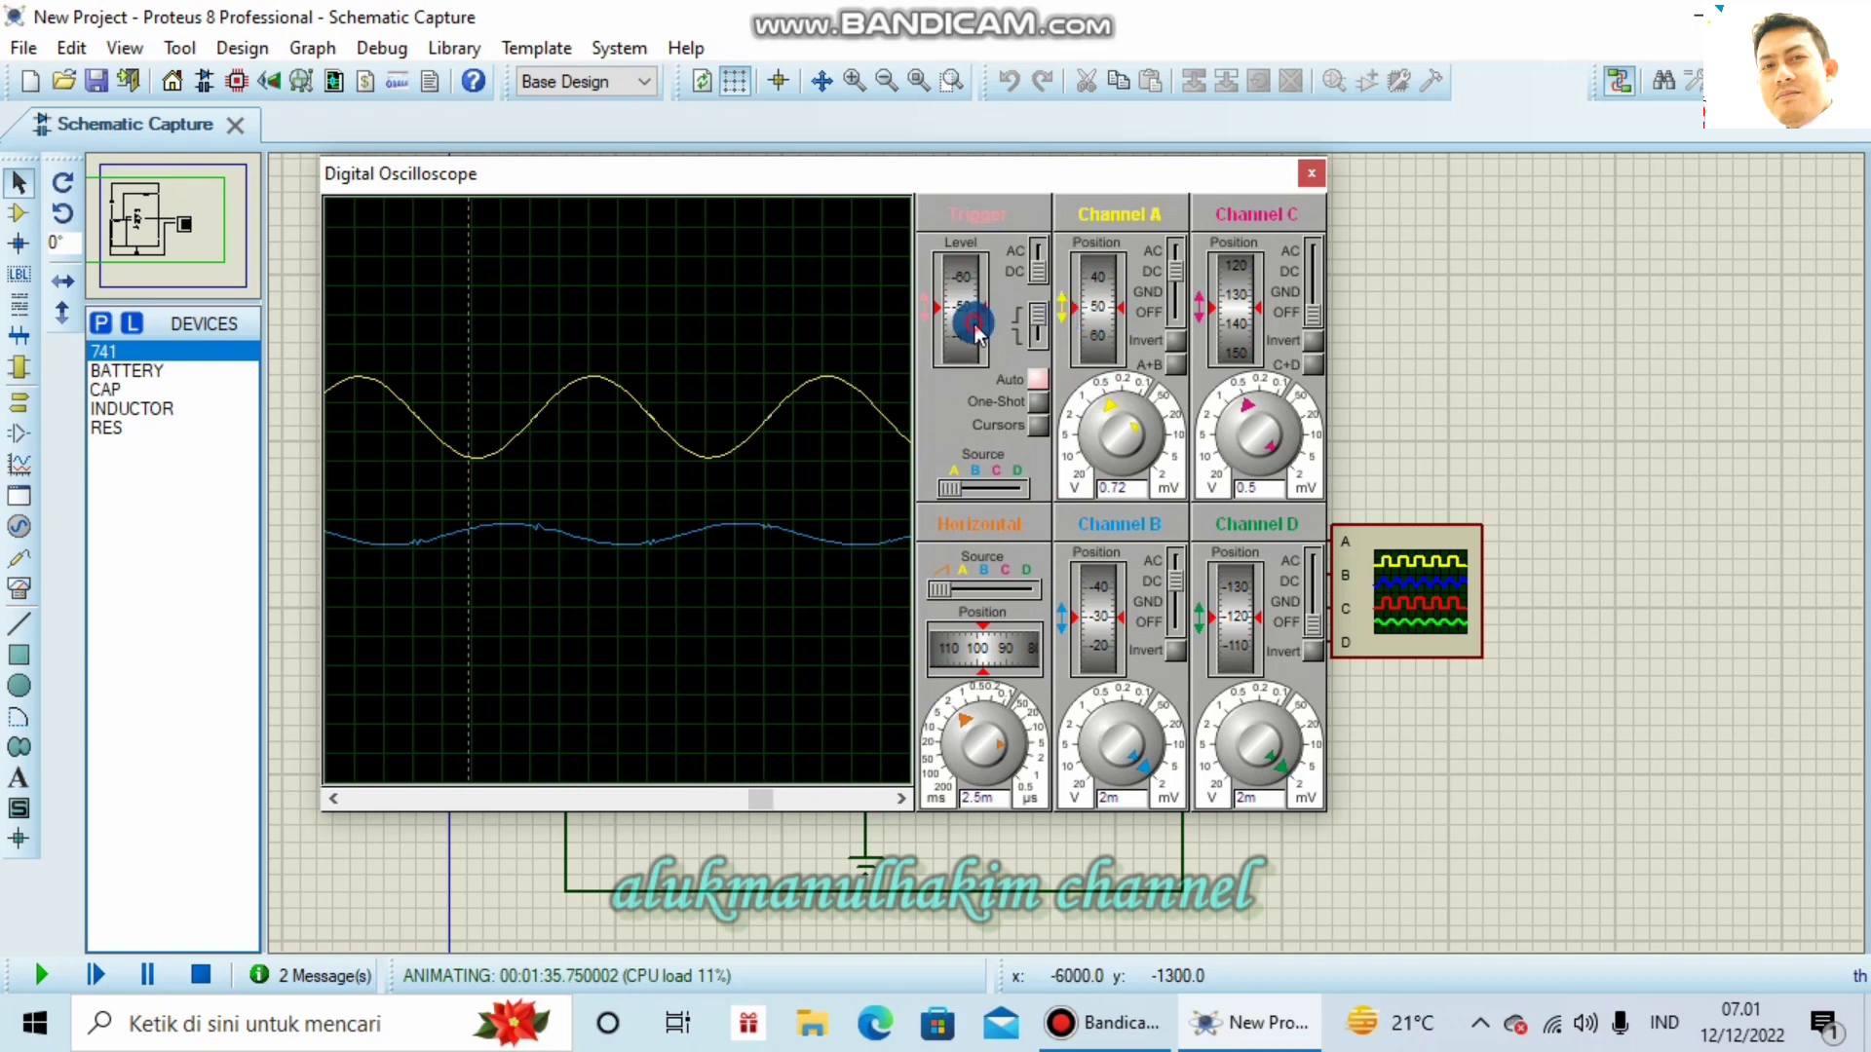
{"action": "left_click_drag", "start_coordinate": [974, 323], "coordinate": [975, 374]}
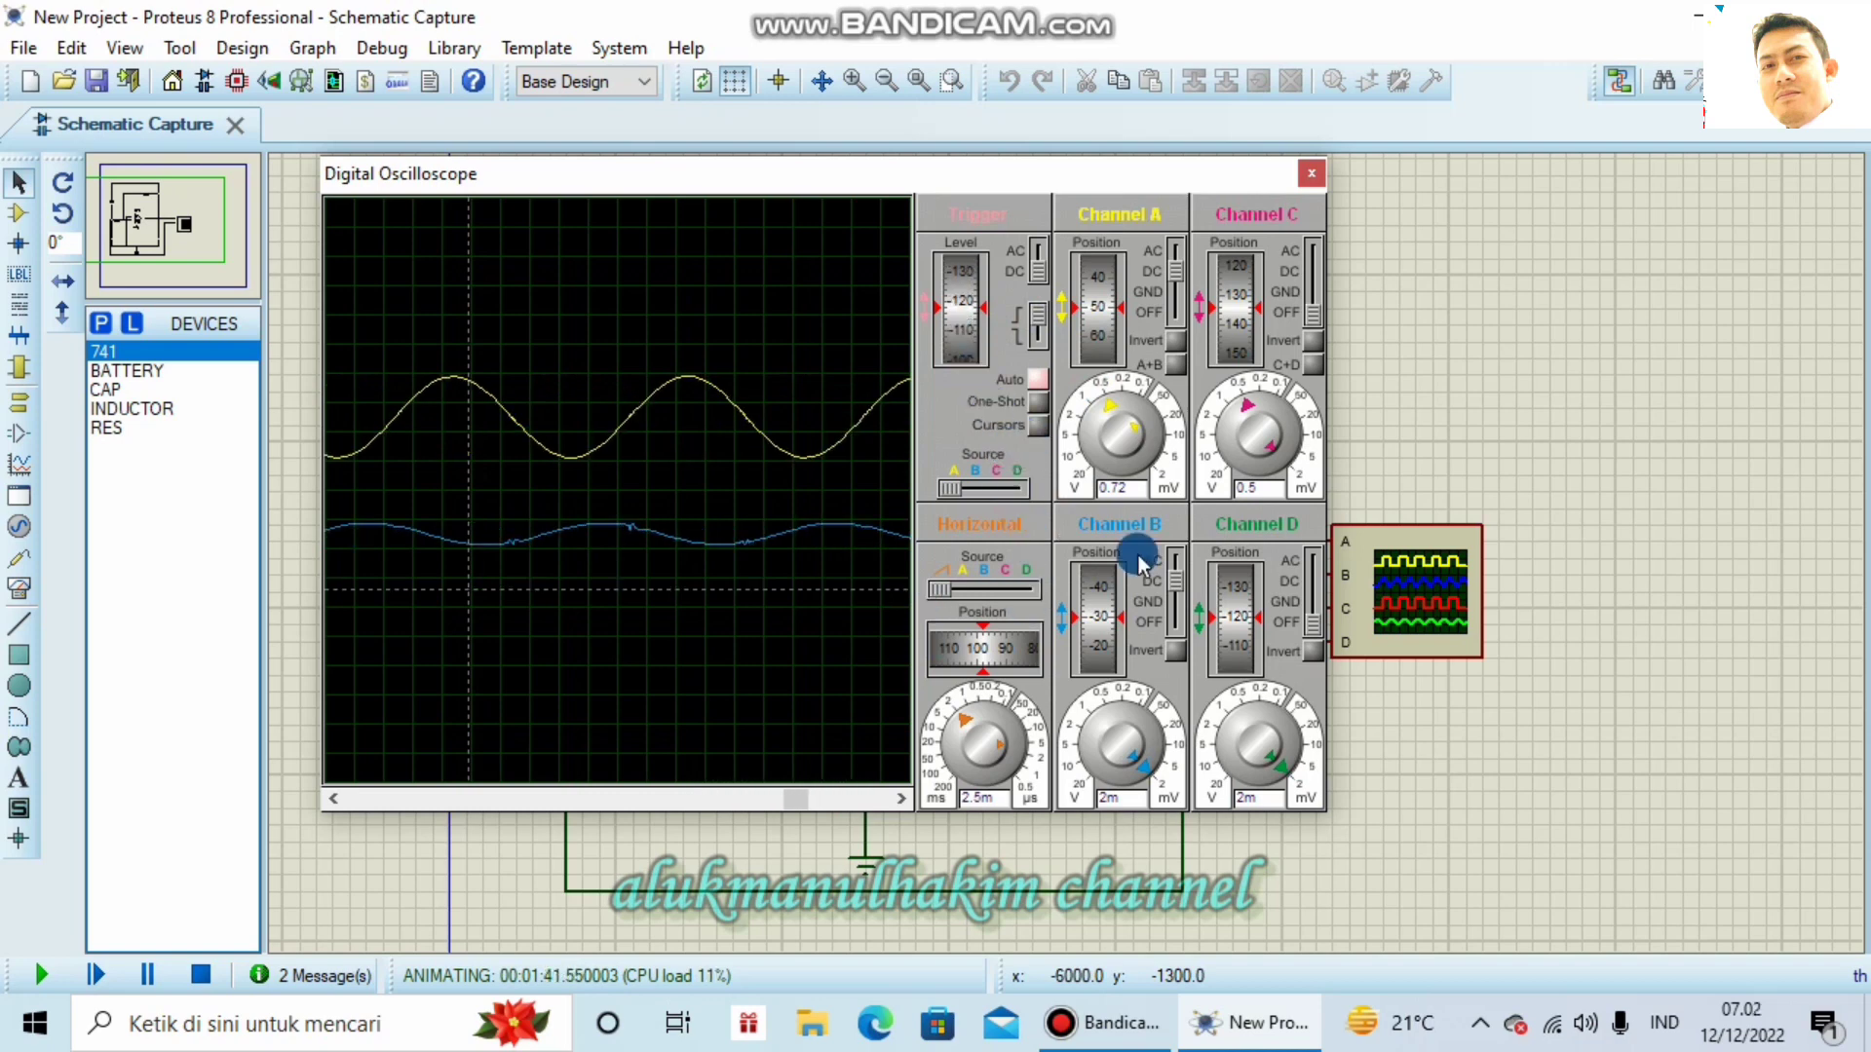
{"action": "mouse_move", "coordinate": [1018, 656]}
{"action": "left_mouse_down"}
{"action": "mouse_move", "coordinate": [990, 661]}
{"action": "mouse_move", "coordinate": [1013, 649]}
{"action": "left_mouse_up"}
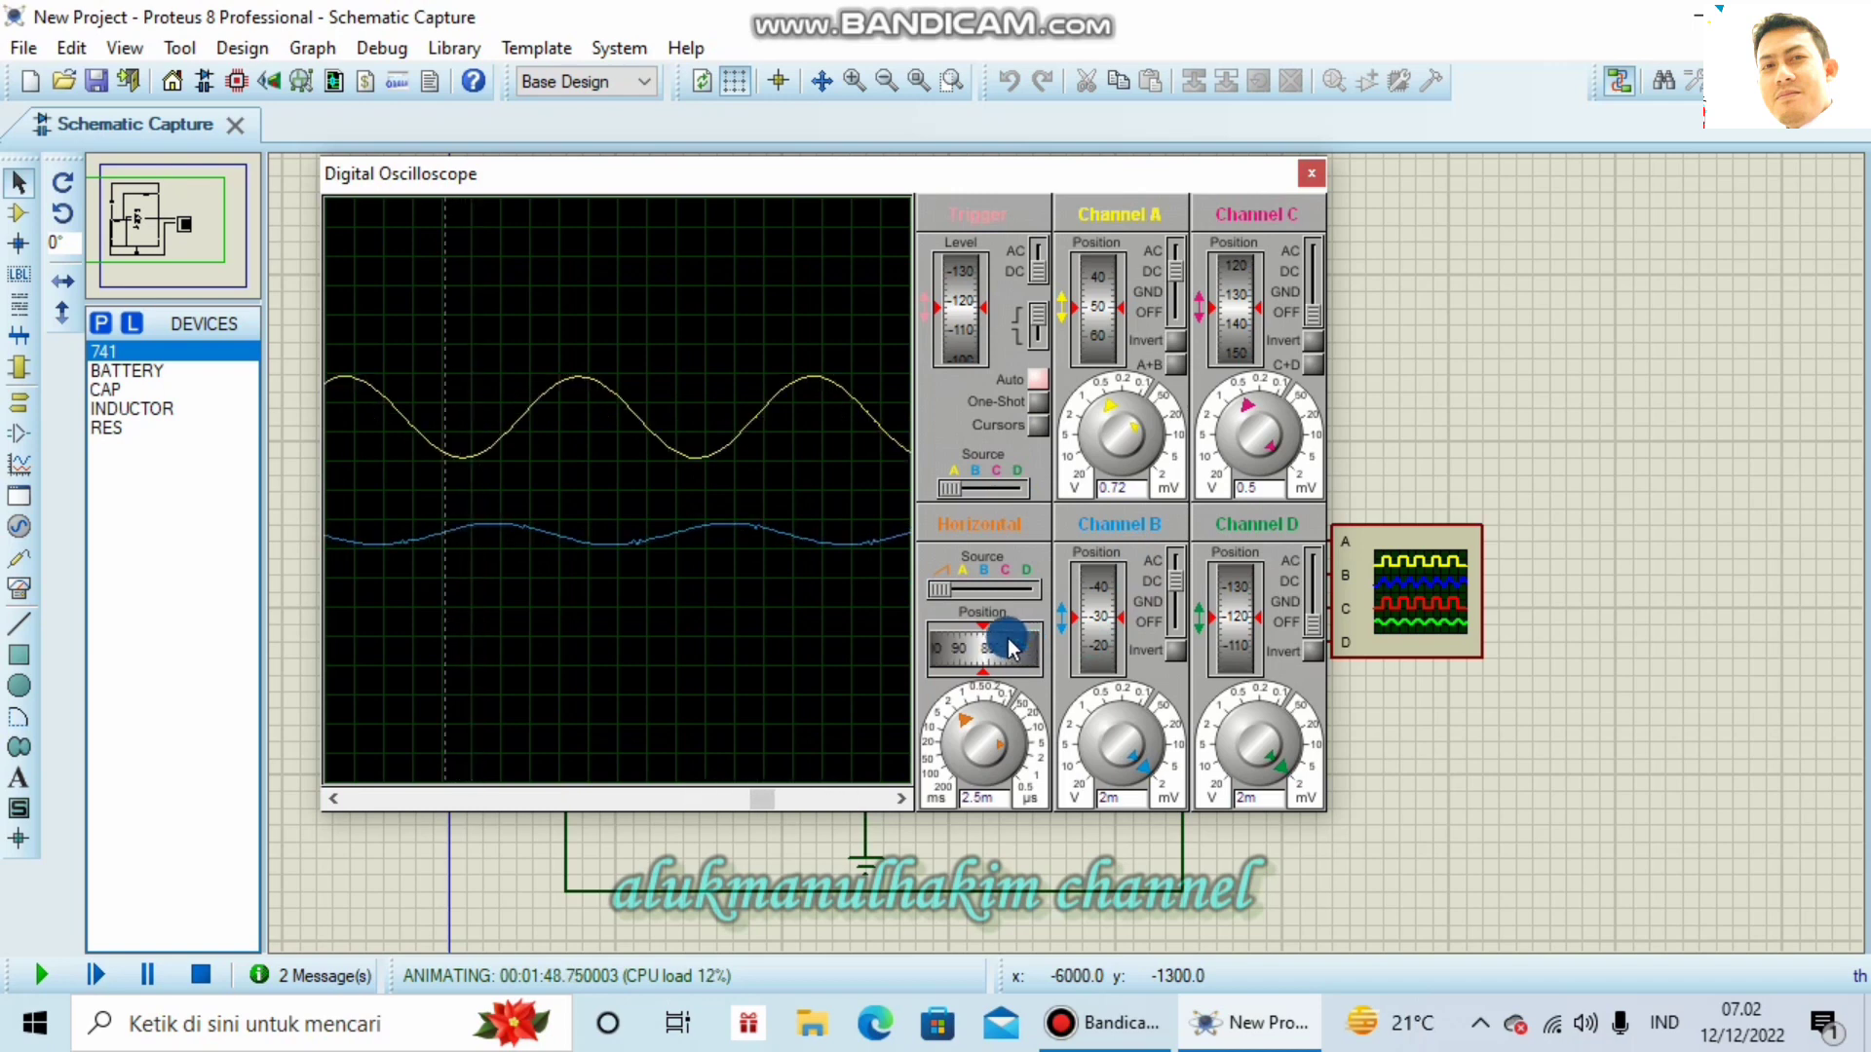
{"action": "left_click", "coordinate": [970, 723]}
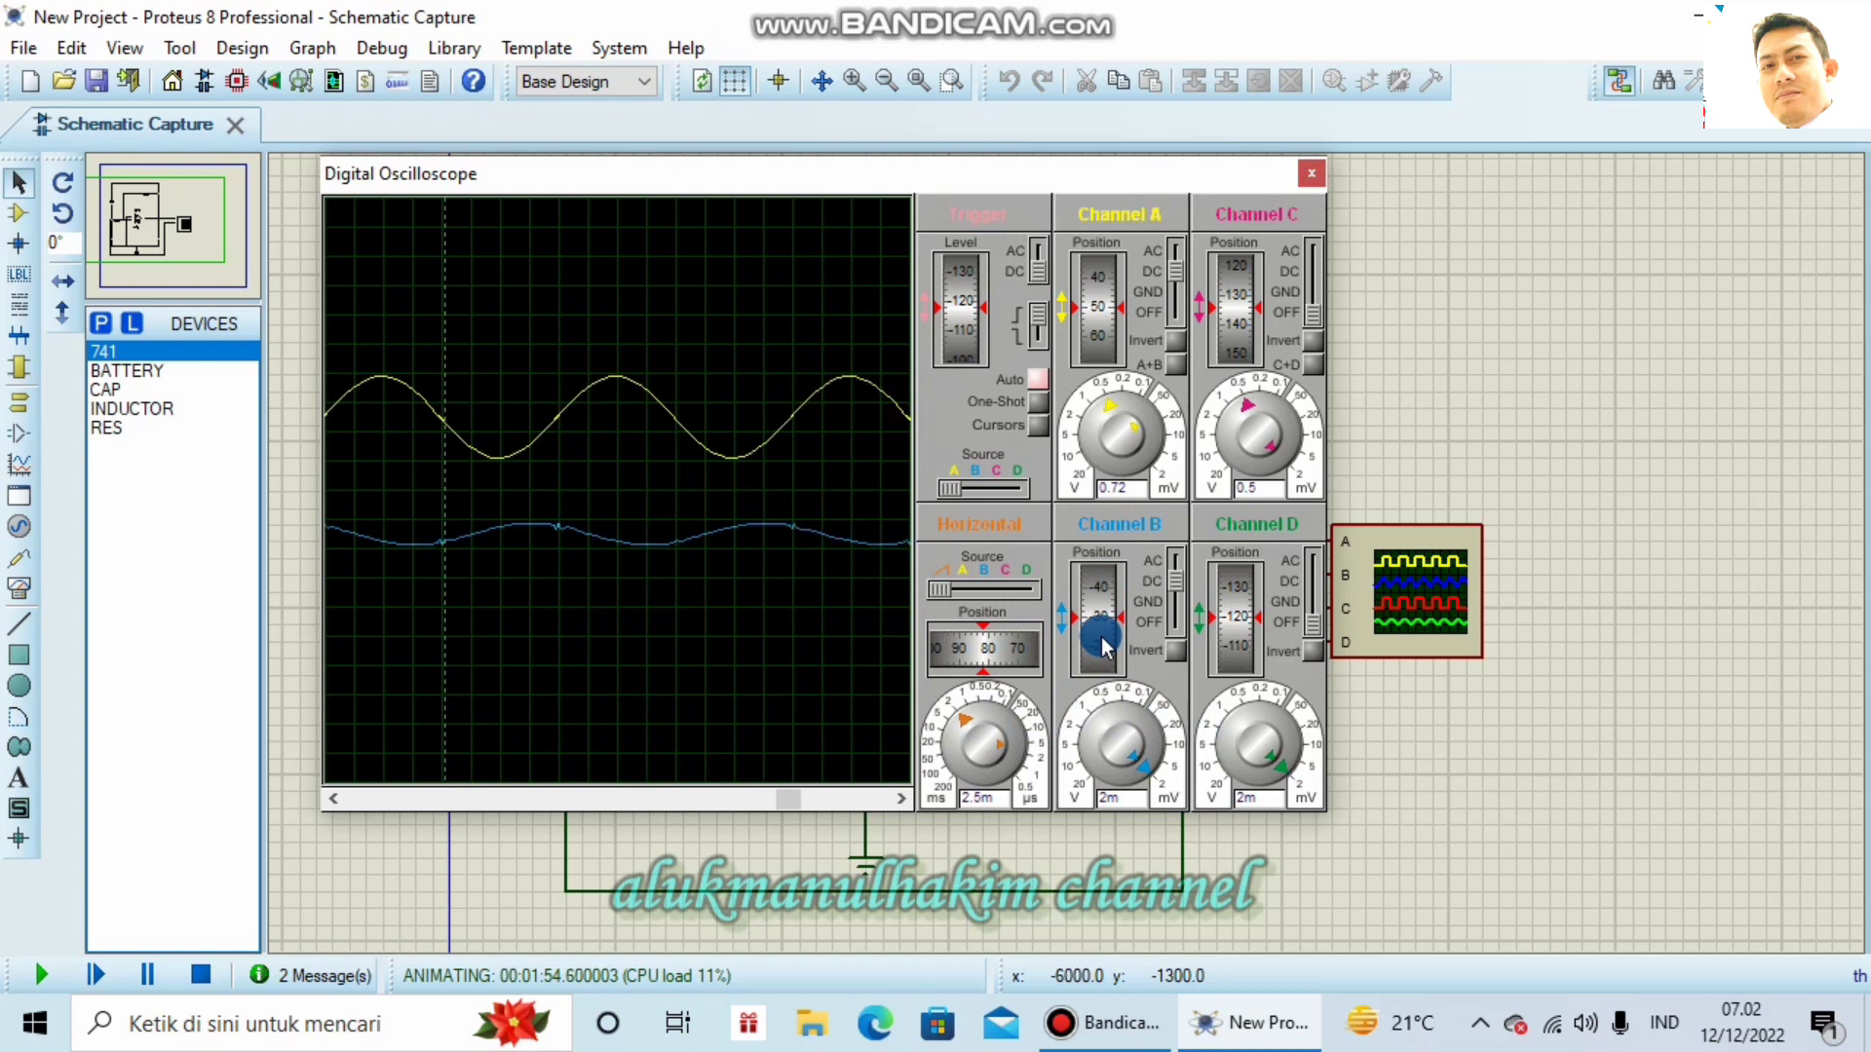
Step: Lower the trigger level to -200 and set the horizontal position to 20
{"action": "left_click_drag", "start_coordinate": [950, 332], "coordinate": [969, 384]}
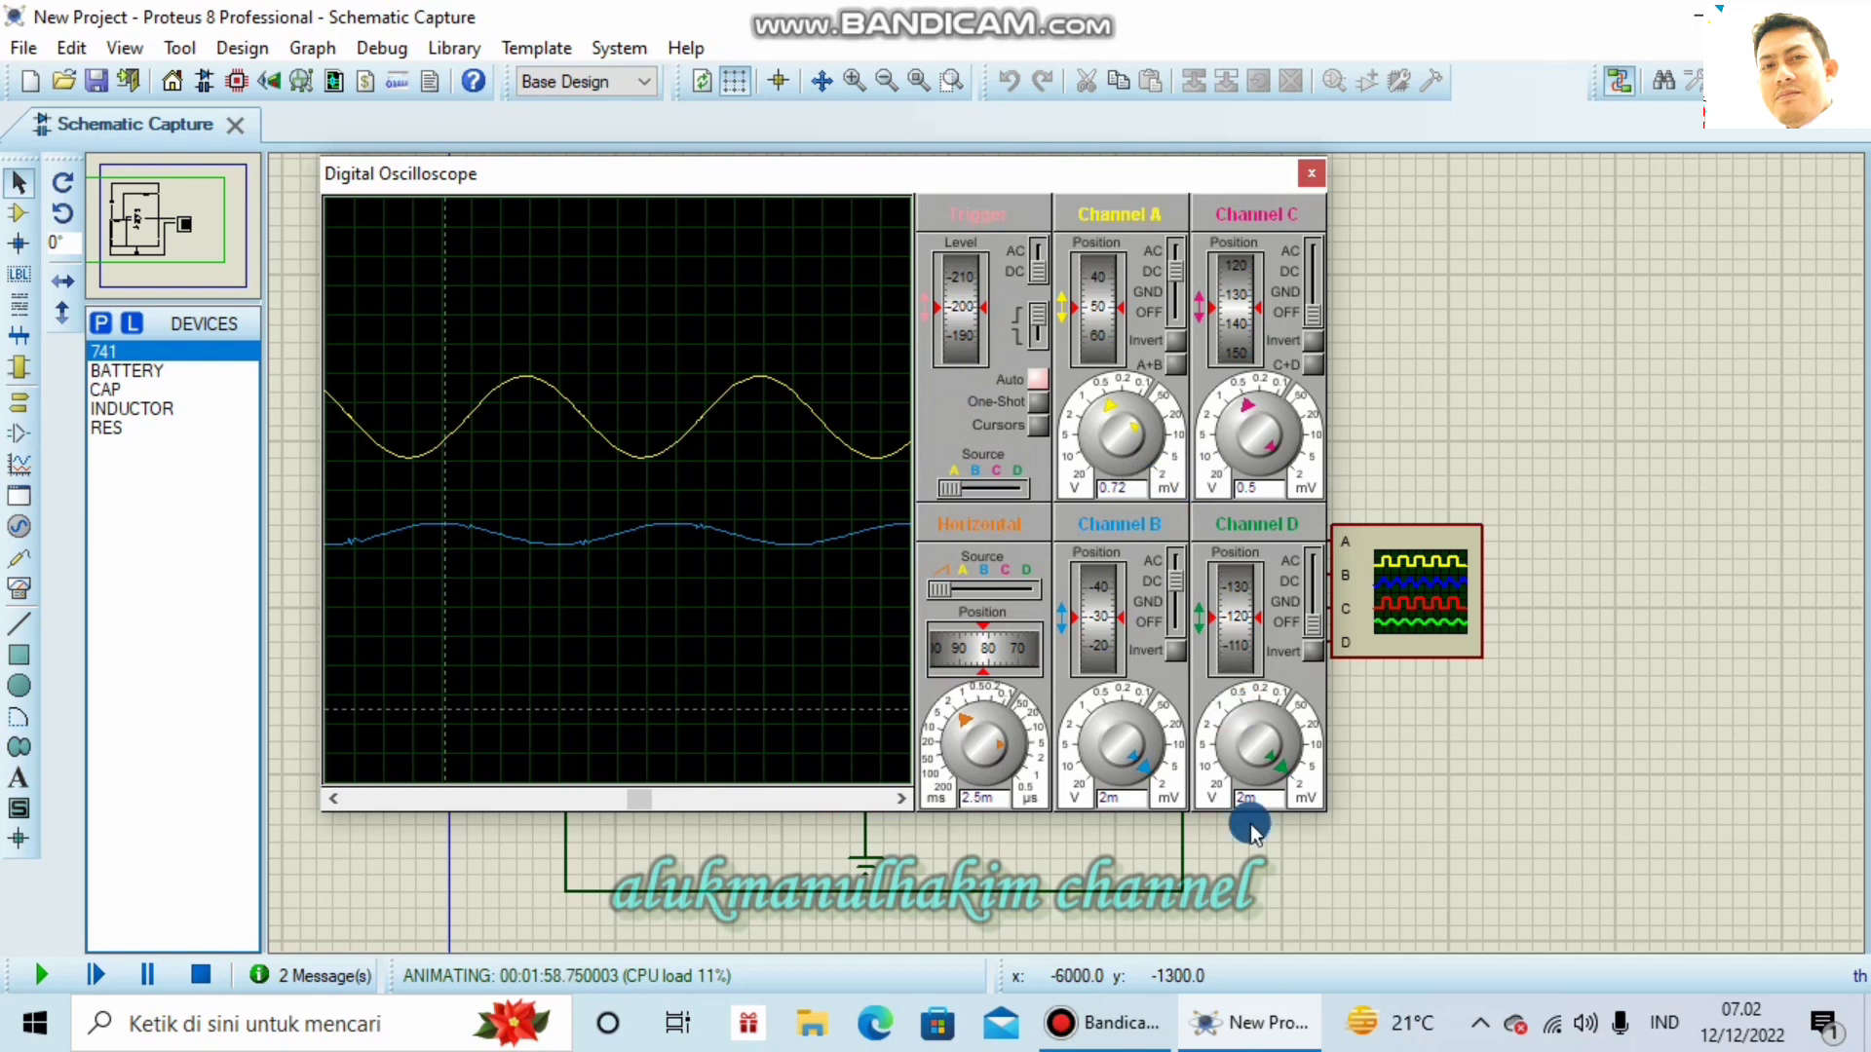
{"action": "mouse_move", "coordinate": [1134, 1045]}
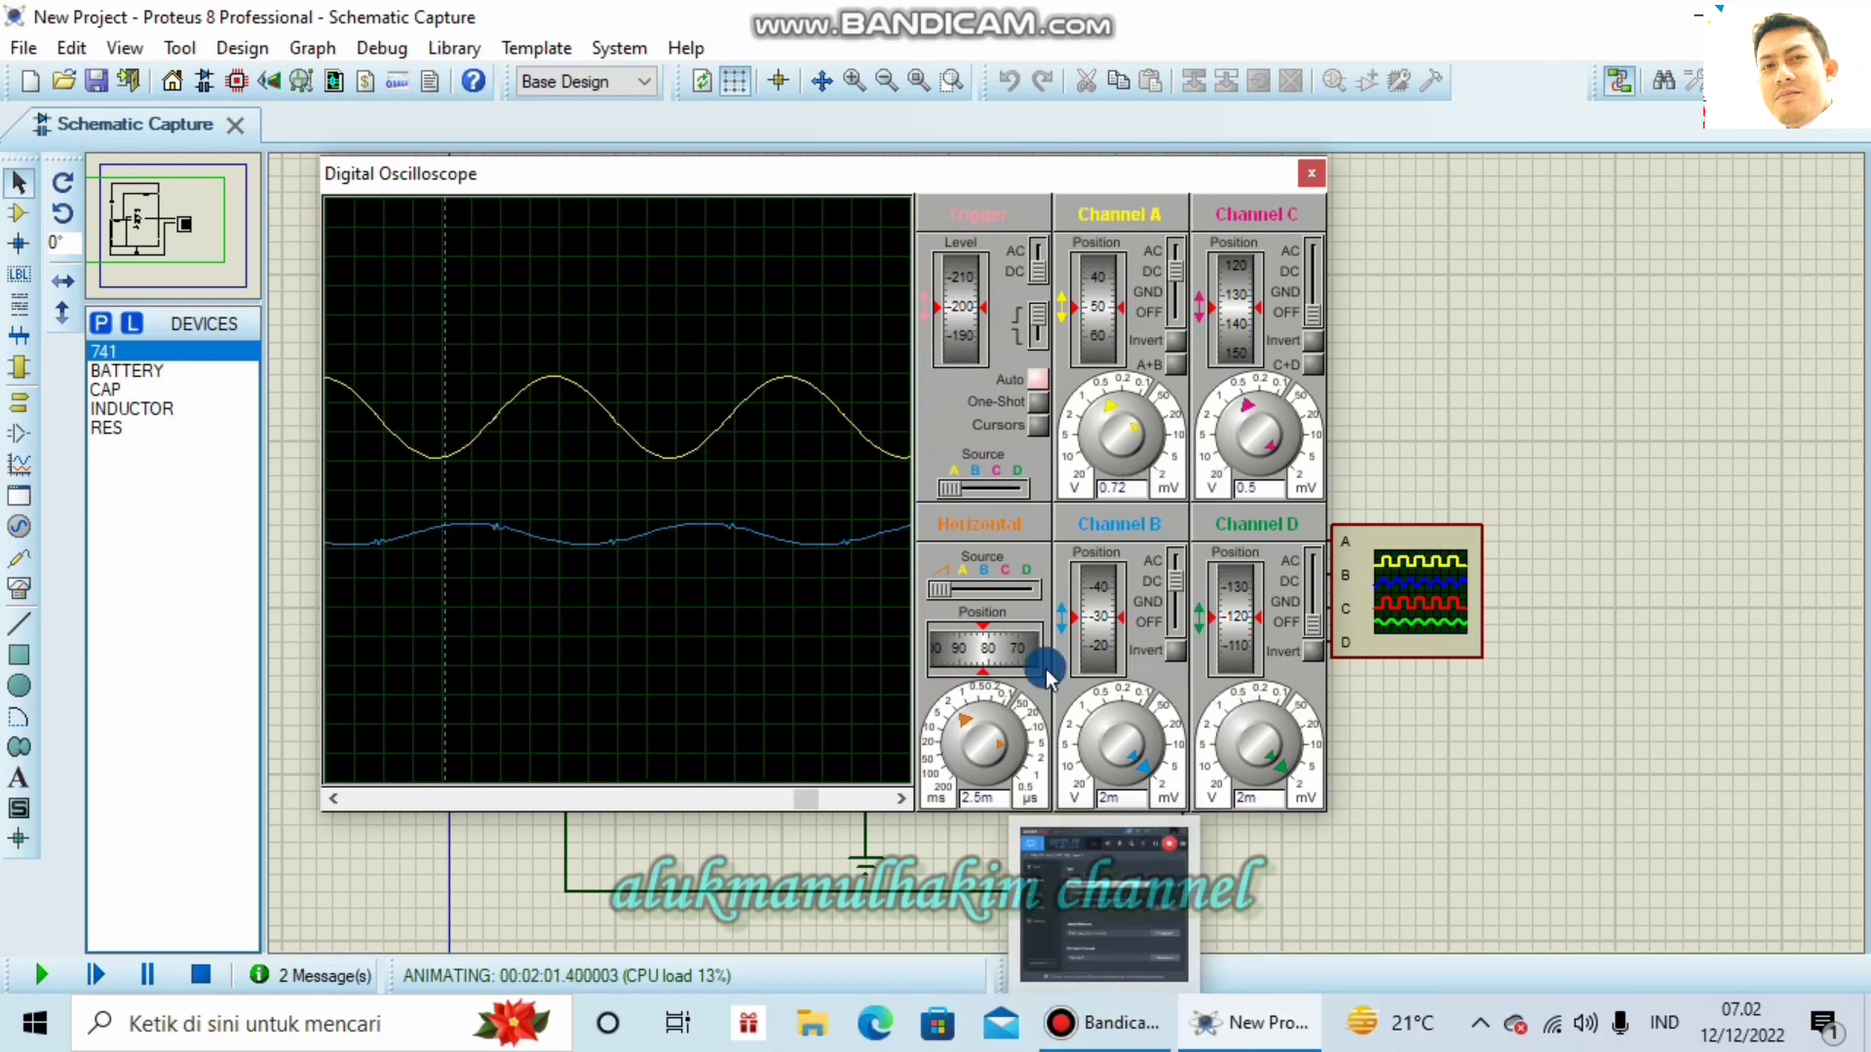
{"action": "mouse_move", "coordinate": [1028, 673]}
{"action": "left_mouse_down"}
{"action": "mouse_move", "coordinate": [975, 671]}
{"action": "mouse_move", "coordinate": [996, 651]}
{"action": "mouse_move", "coordinate": [949, 645]}
{"action": "left_mouse_up"}
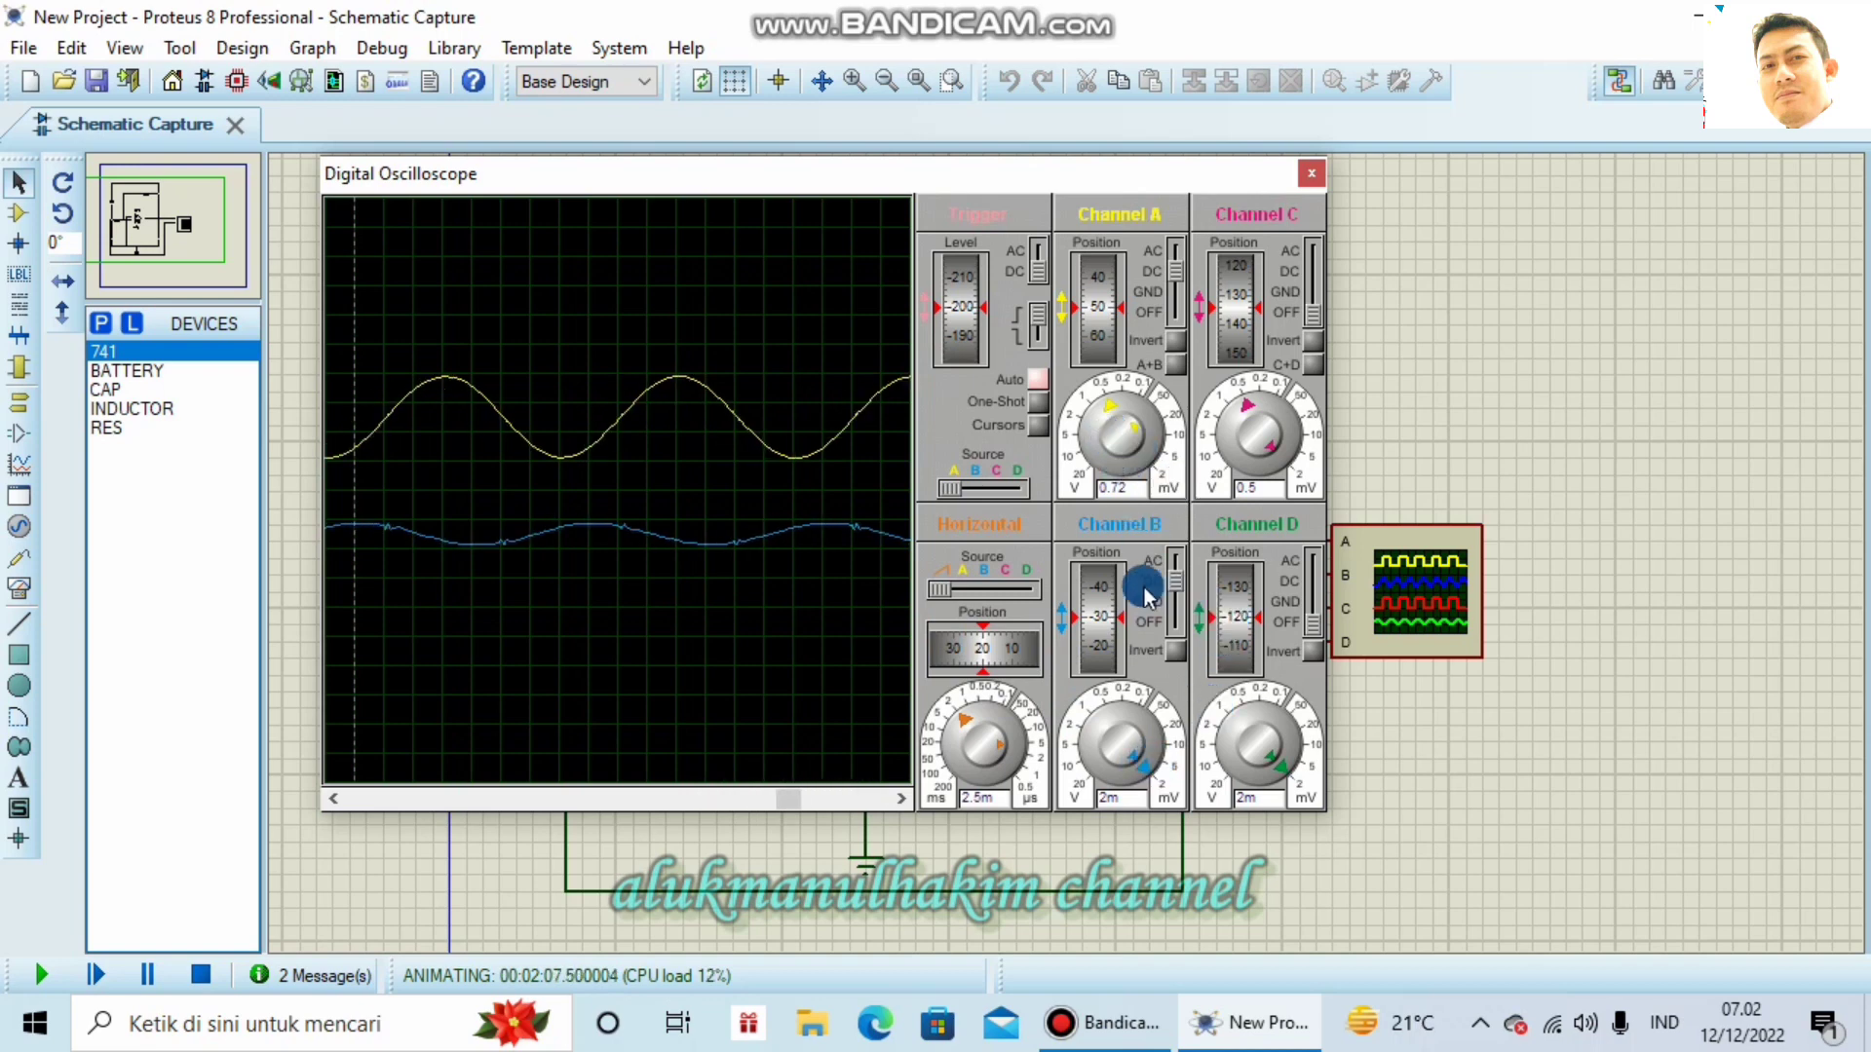
{"action": "left_click_drag", "start_coordinate": [1114, 628], "coordinate": [1109, 658]}
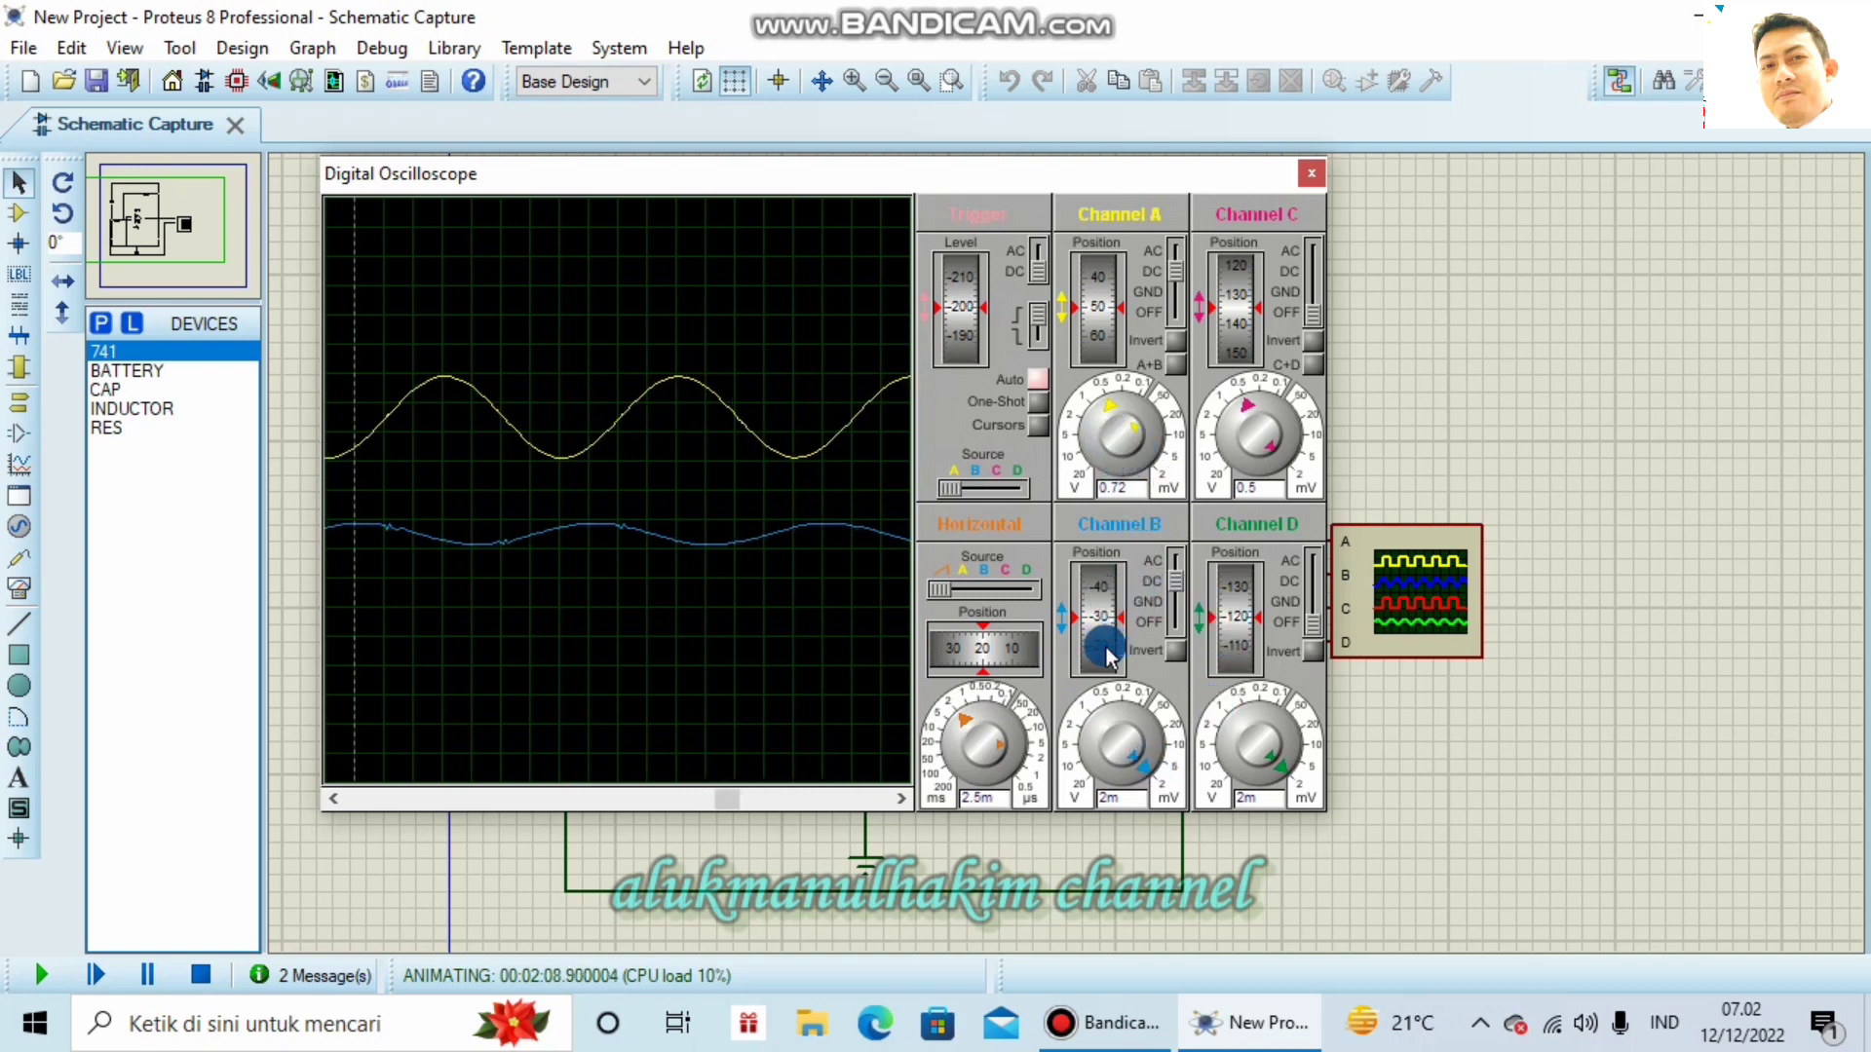
{"action": "left_click", "coordinate": [960, 331]}
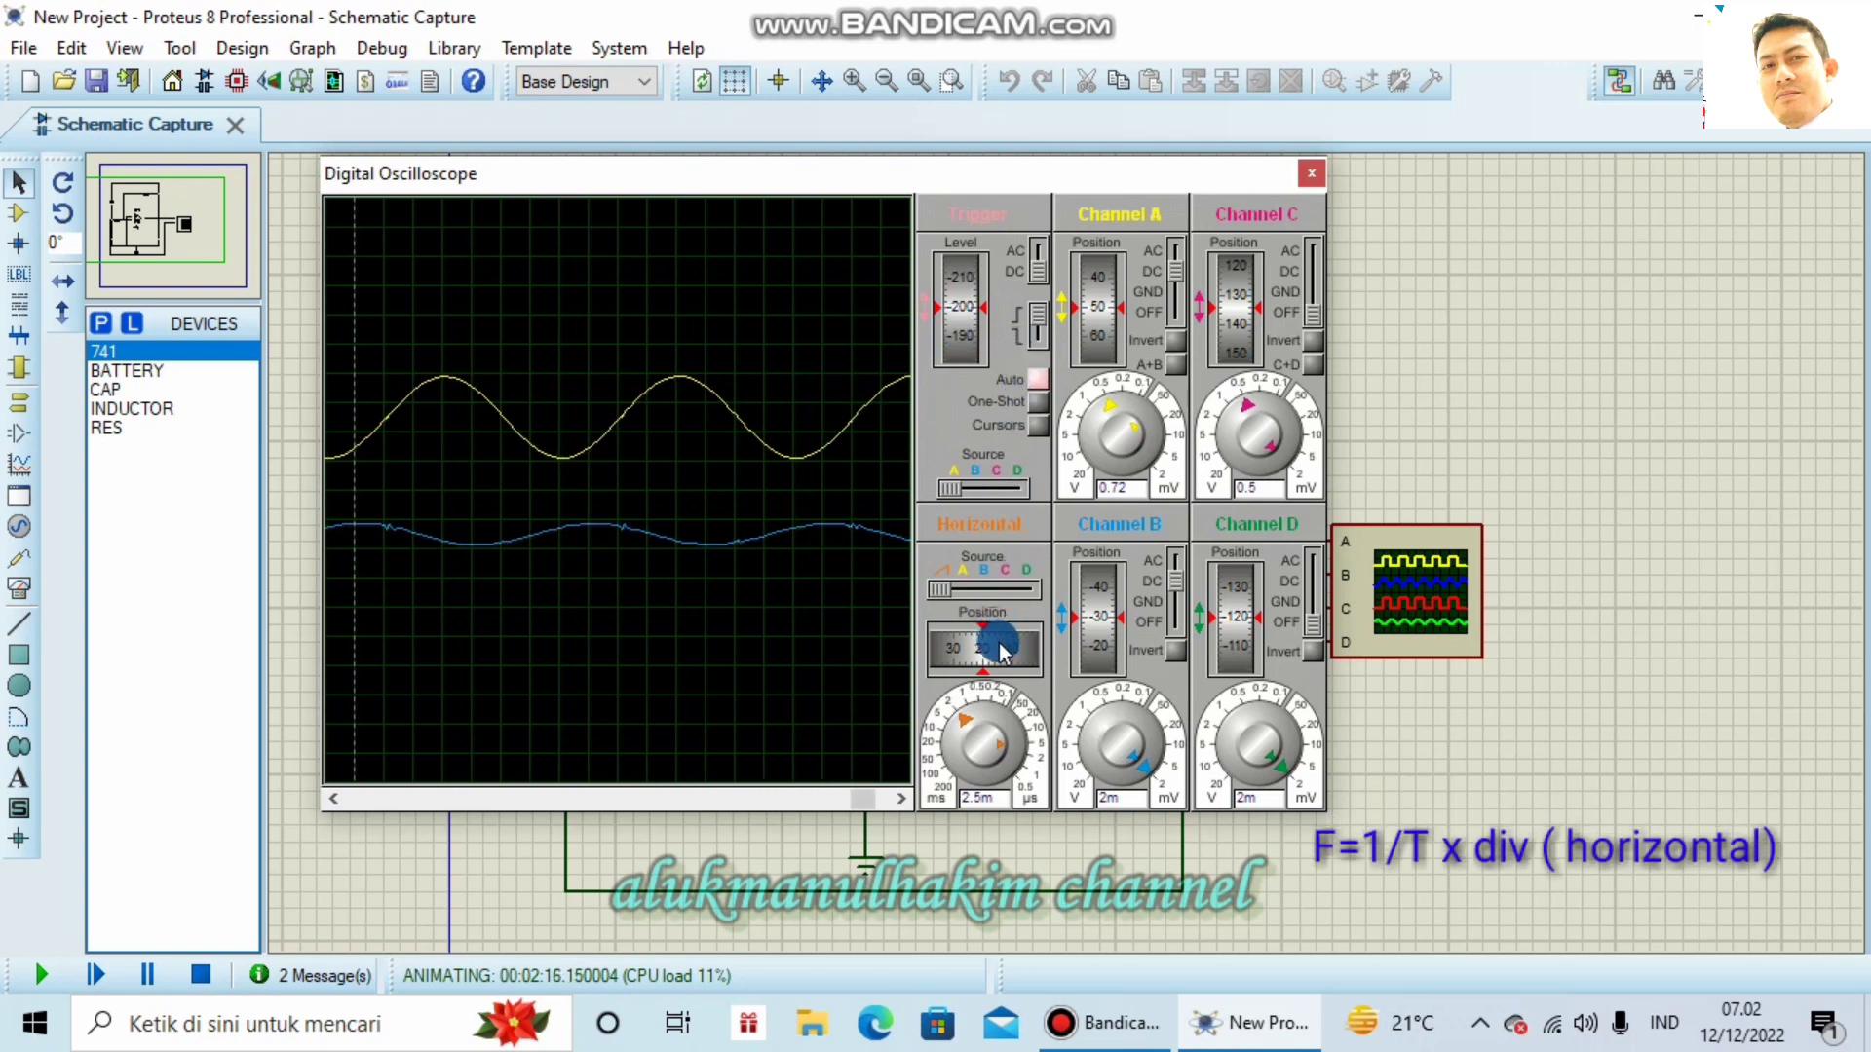
Step: Set the horizontal position to 60 and adjust channel B's scale to 2.12 mV
{"action": "mouse_move", "coordinate": [1001, 651]}
{"action": "left_mouse_down"}
{"action": "mouse_move", "coordinate": [1148, 640]}
{"action": "mouse_move", "coordinate": [1189, 744]}
{"action": "mouse_move", "coordinate": [1148, 764]}
{"action": "mouse_move", "coordinate": [1165, 770]}
{"action": "left_mouse_up"}
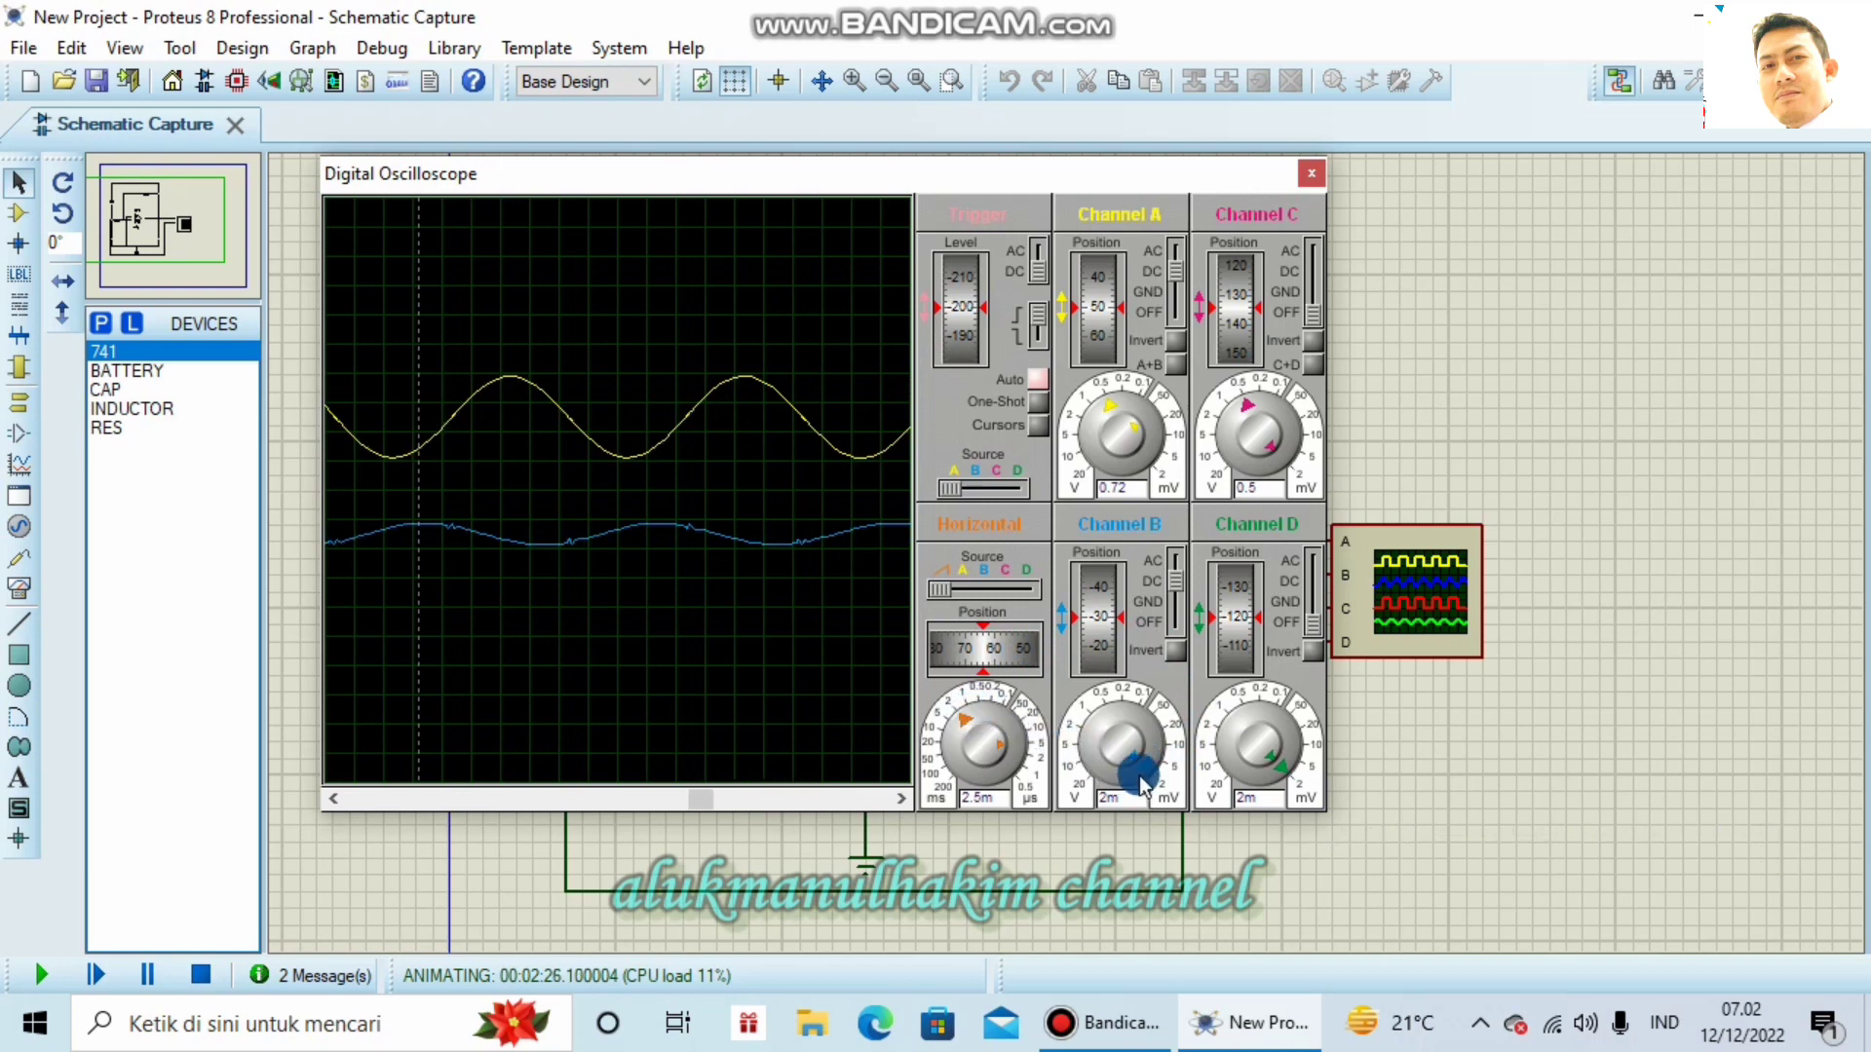
{"action": "mouse_move", "coordinate": [1148, 762]}
{"action": "left_mouse_down"}
{"action": "mouse_move", "coordinate": [1156, 720]}
{"action": "mouse_move", "coordinate": [1148, 770]}
{"action": "mouse_move", "coordinate": [1114, 801]}
{"action": "left_mouse_up"}
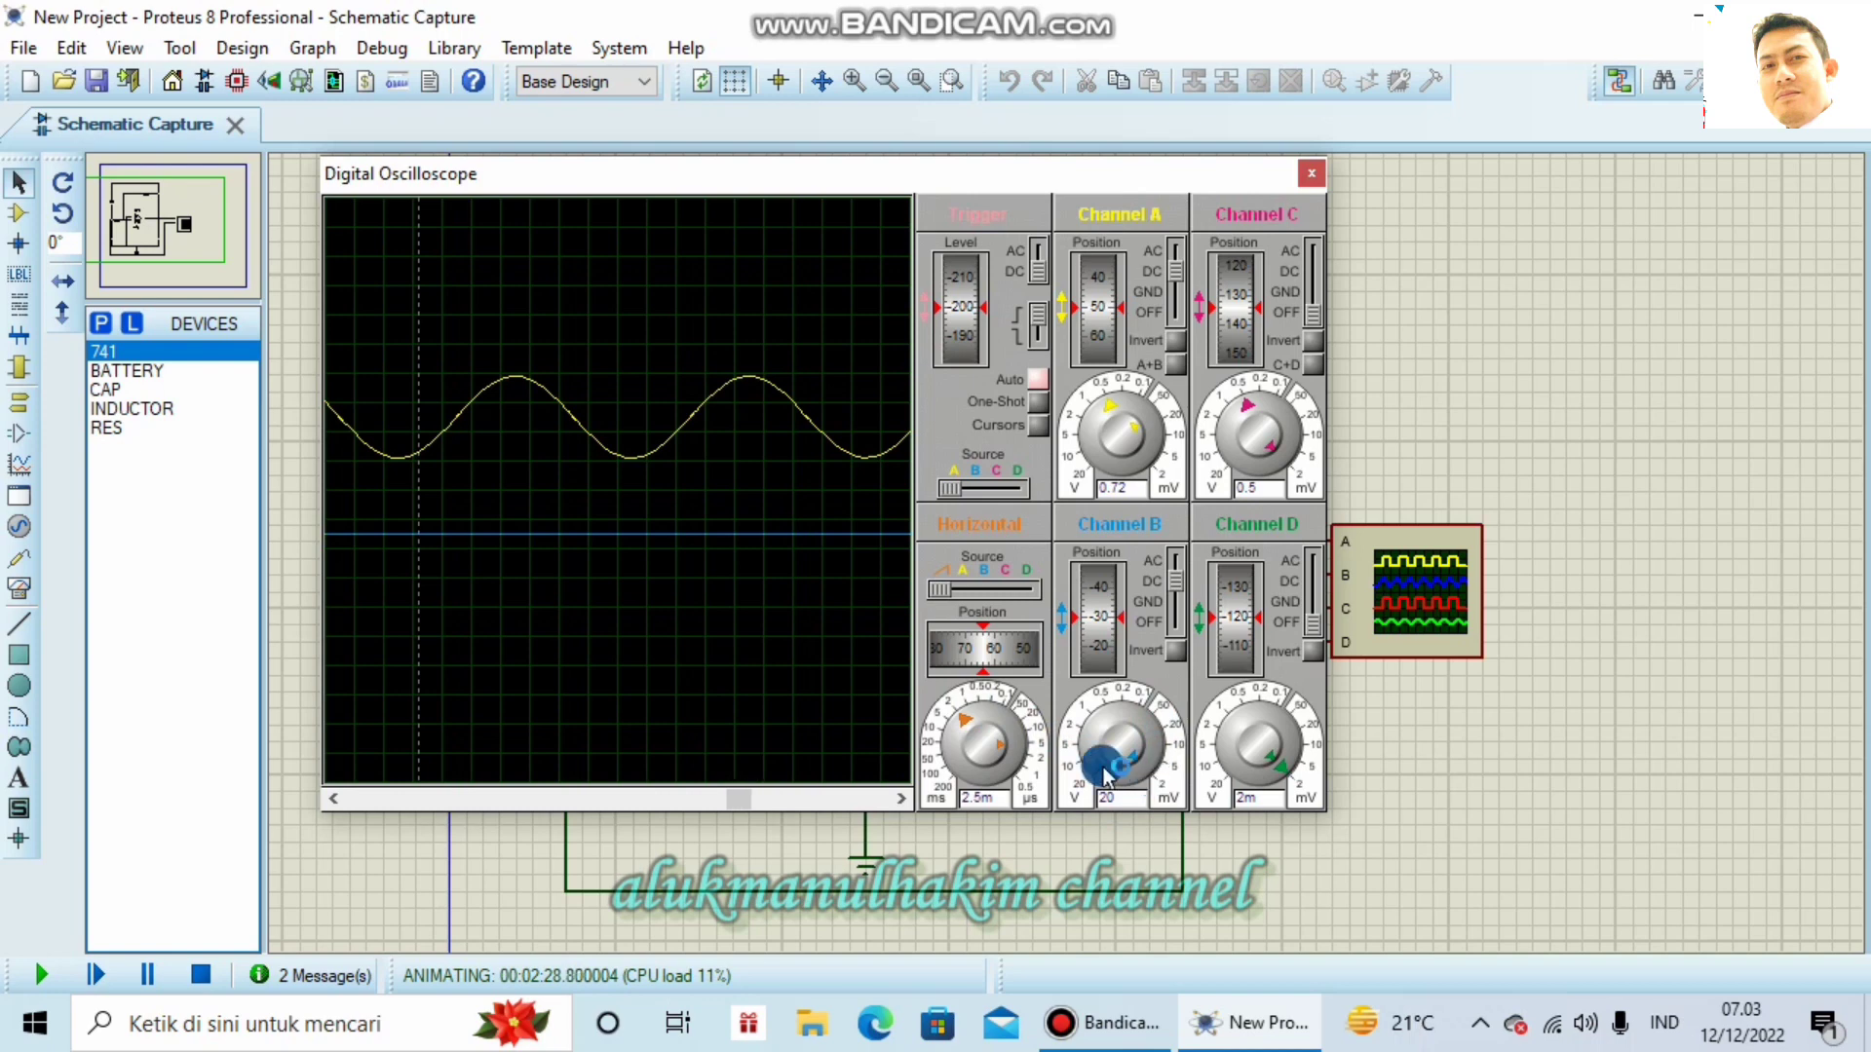
{"action": "left_click_drag", "start_coordinate": [1137, 783], "coordinate": [1147, 770]}
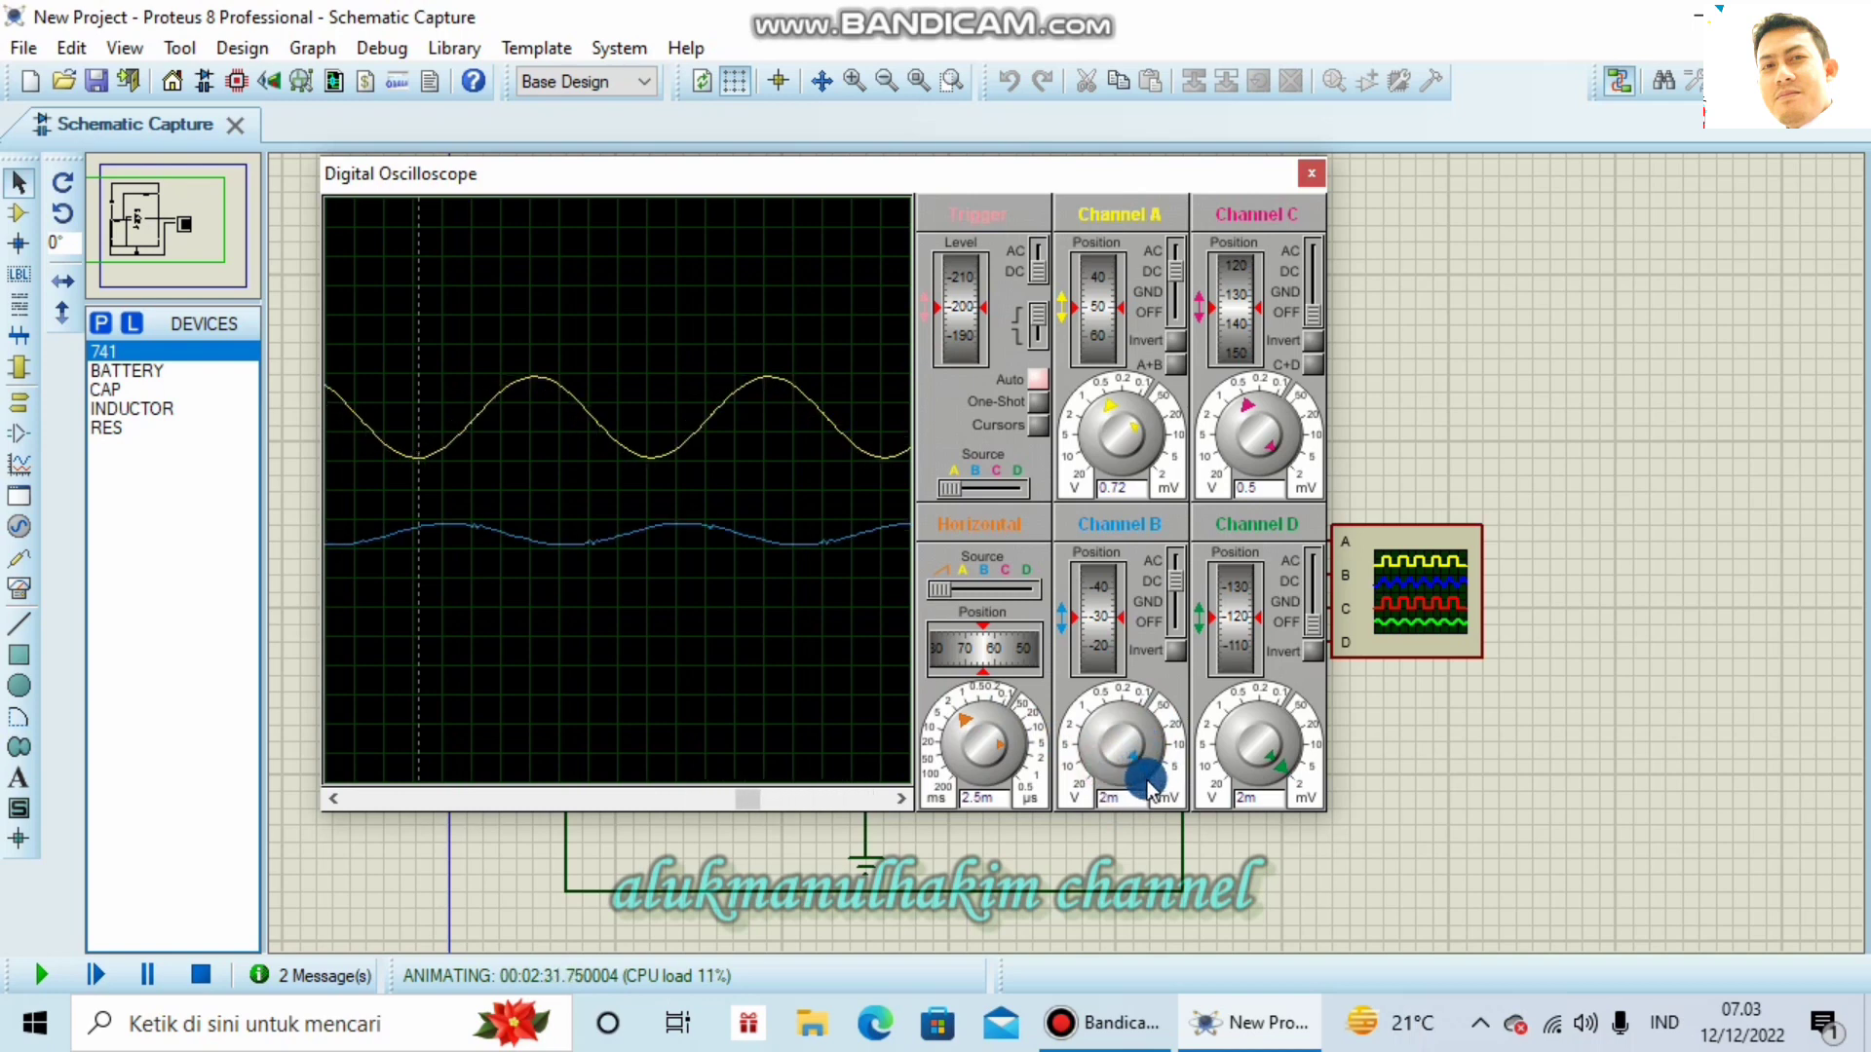
{"action": "mouse_move", "coordinate": [1138, 760]}
{"action": "left_mouse_down"}
{"action": "mouse_move", "coordinate": [1078, 734]}
{"action": "mouse_move", "coordinate": [1085, 764]}
{"action": "mouse_move", "coordinate": [1097, 728]}
{"action": "mouse_move", "coordinate": [1104, 778]}
{"action": "mouse_move", "coordinate": [1150, 772]}
{"action": "left_mouse_up"}
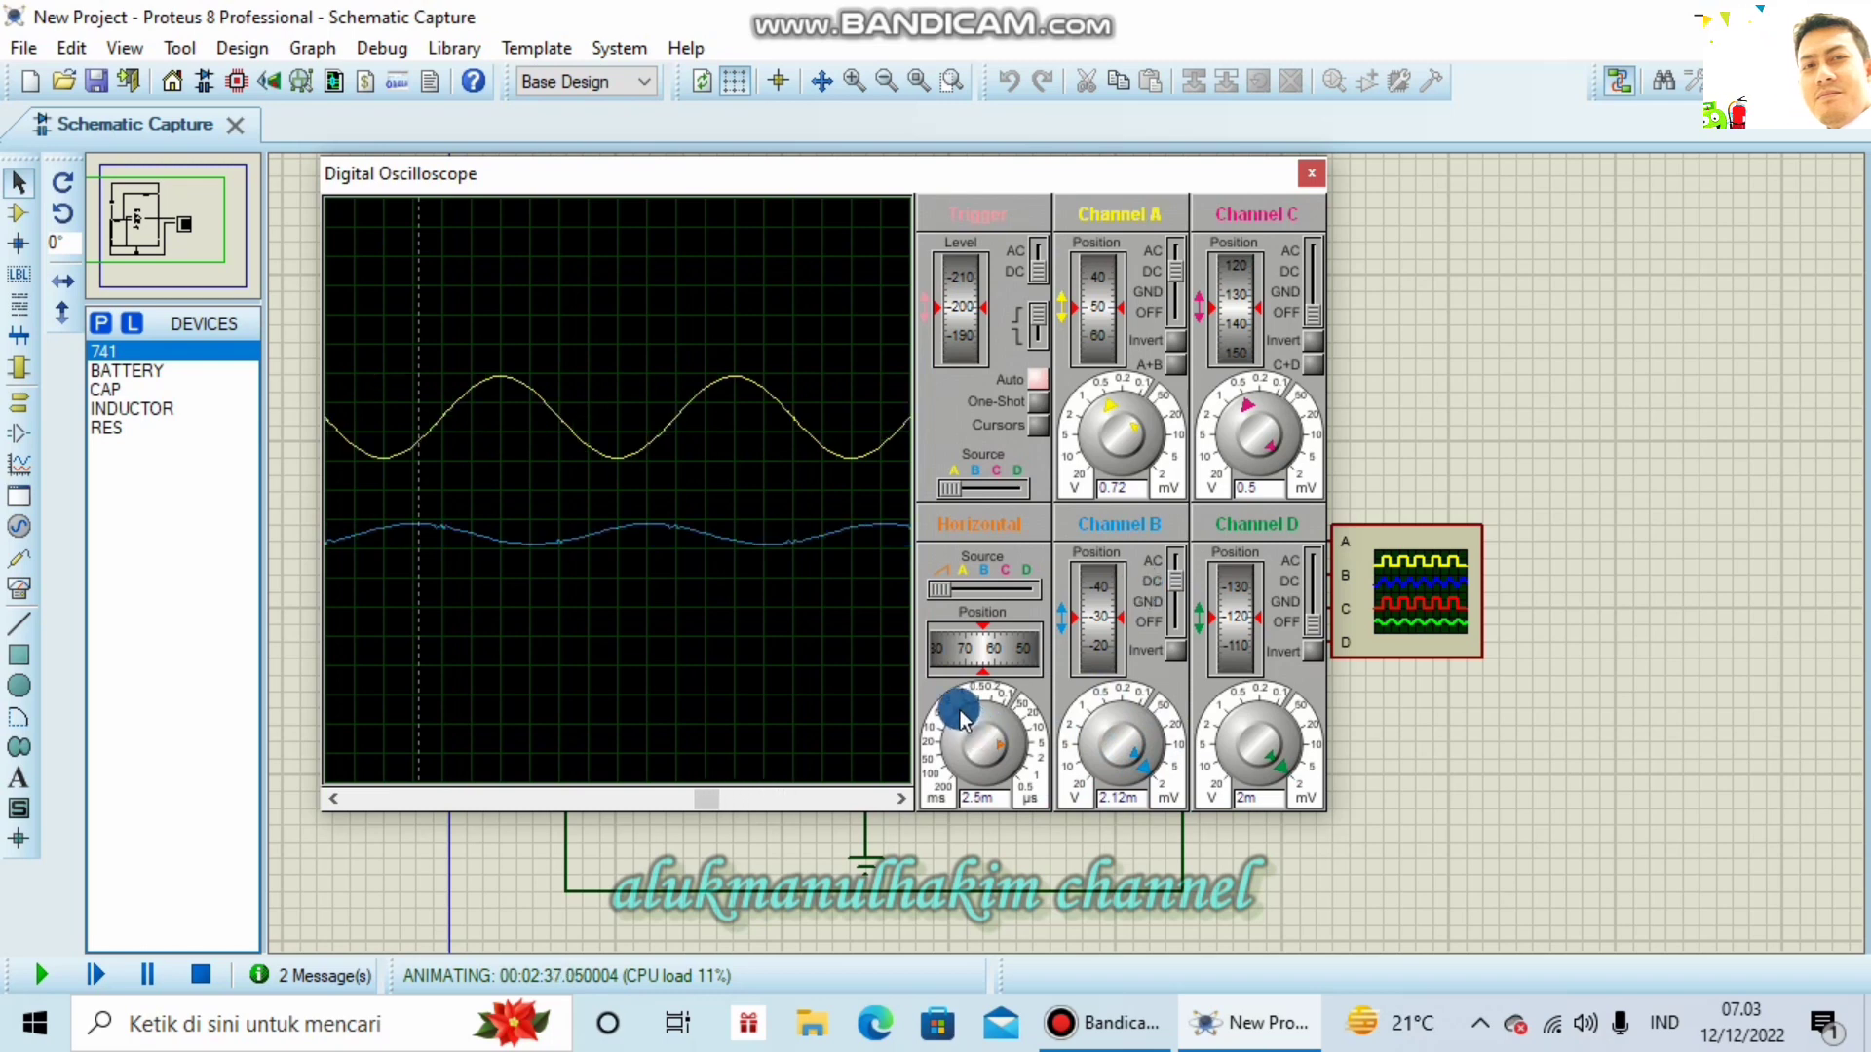
Step: Increase the time base to 25 ms and set the horizontal position to 400
{"action": "left_click_drag", "start_coordinate": [956, 714], "coordinate": [878, 745]}
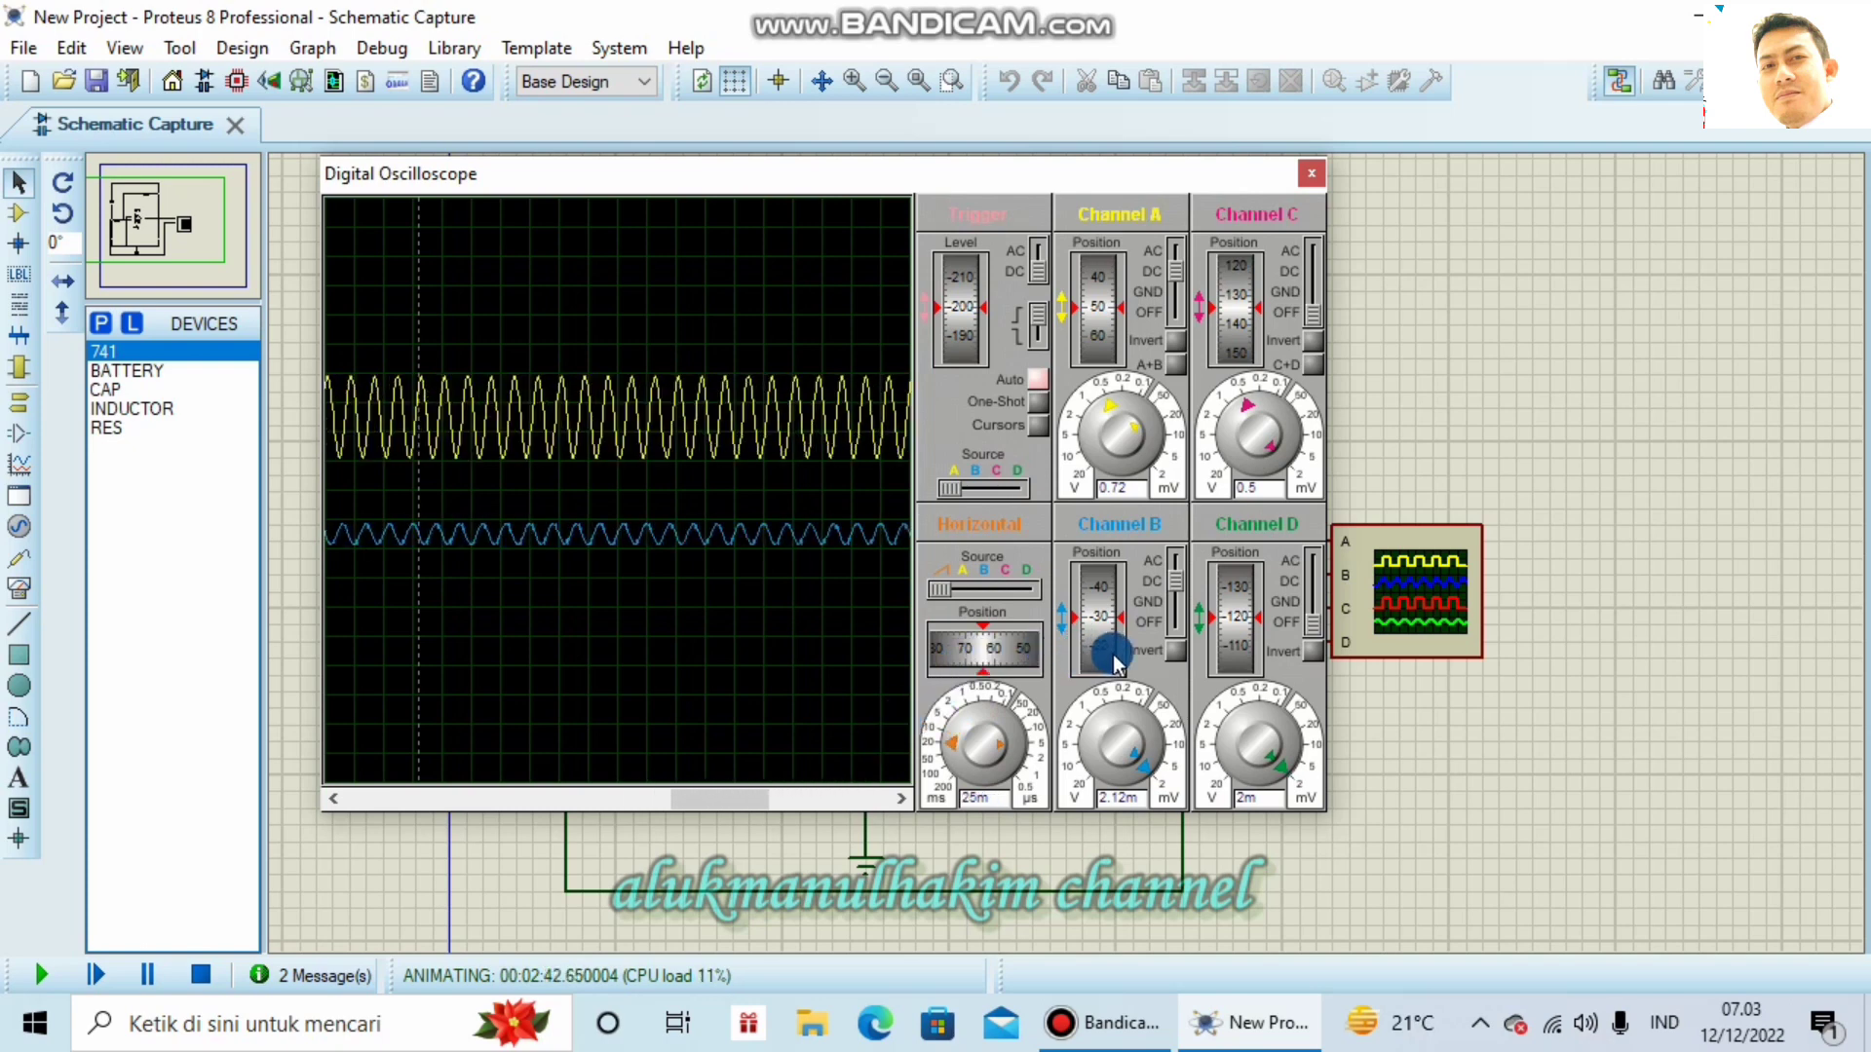
{"action": "left_click_drag", "start_coordinate": [968, 648], "coordinate": [1014, 647]}
{"action": "left_click_drag", "start_coordinate": [1145, 648], "coordinate": [1204, 635]}
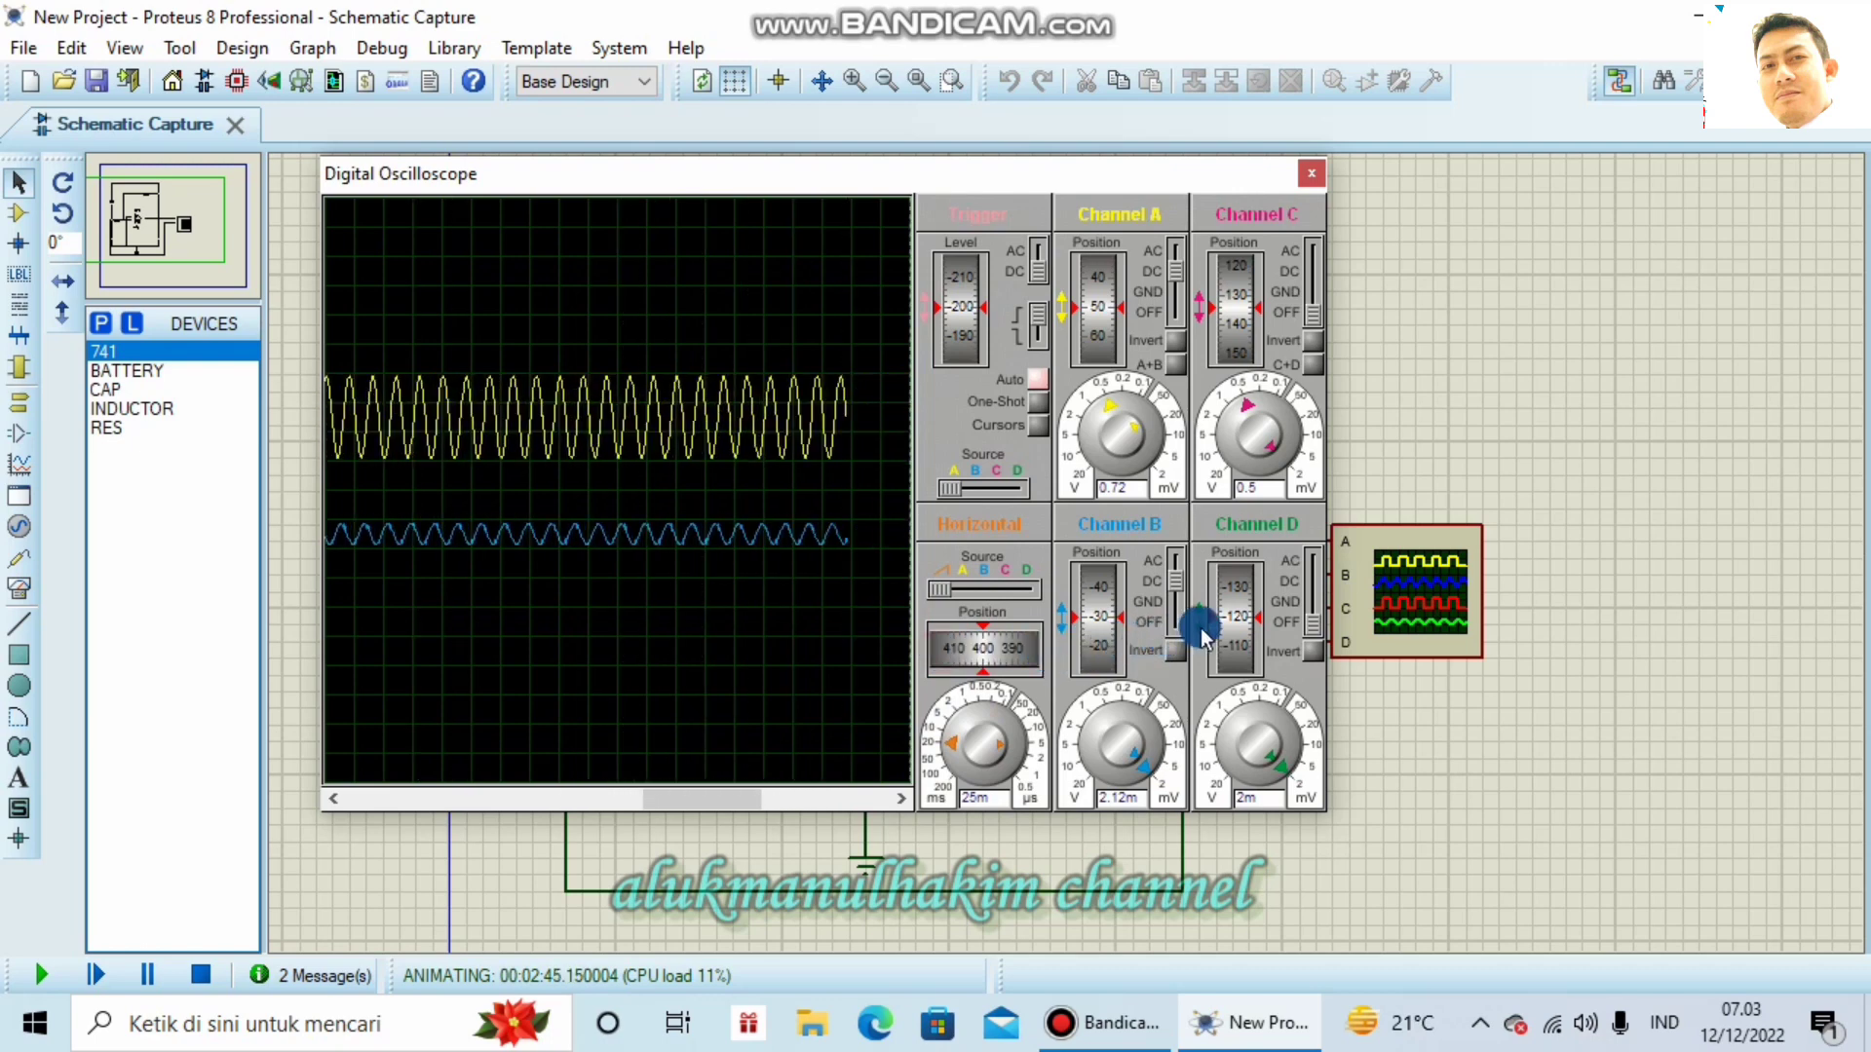
Step: Return the time base to 2.5 ms and set the horizontal position to 600
{"action": "left_click_drag", "start_coordinate": [969, 642], "coordinate": [1116, 662]}
{"action": "mouse_move", "coordinate": [956, 635]}
{"action": "left_mouse_down"}
{"action": "mouse_move", "coordinate": [1060, 634]}
{"action": "mouse_move", "coordinate": [1014, 702]}
{"action": "mouse_move", "coordinate": [939, 752]}
{"action": "mouse_move", "coordinate": [969, 681]}
{"action": "mouse_move", "coordinate": [938, 723]}
{"action": "mouse_move", "coordinate": [950, 710]}
{"action": "left_mouse_up"}
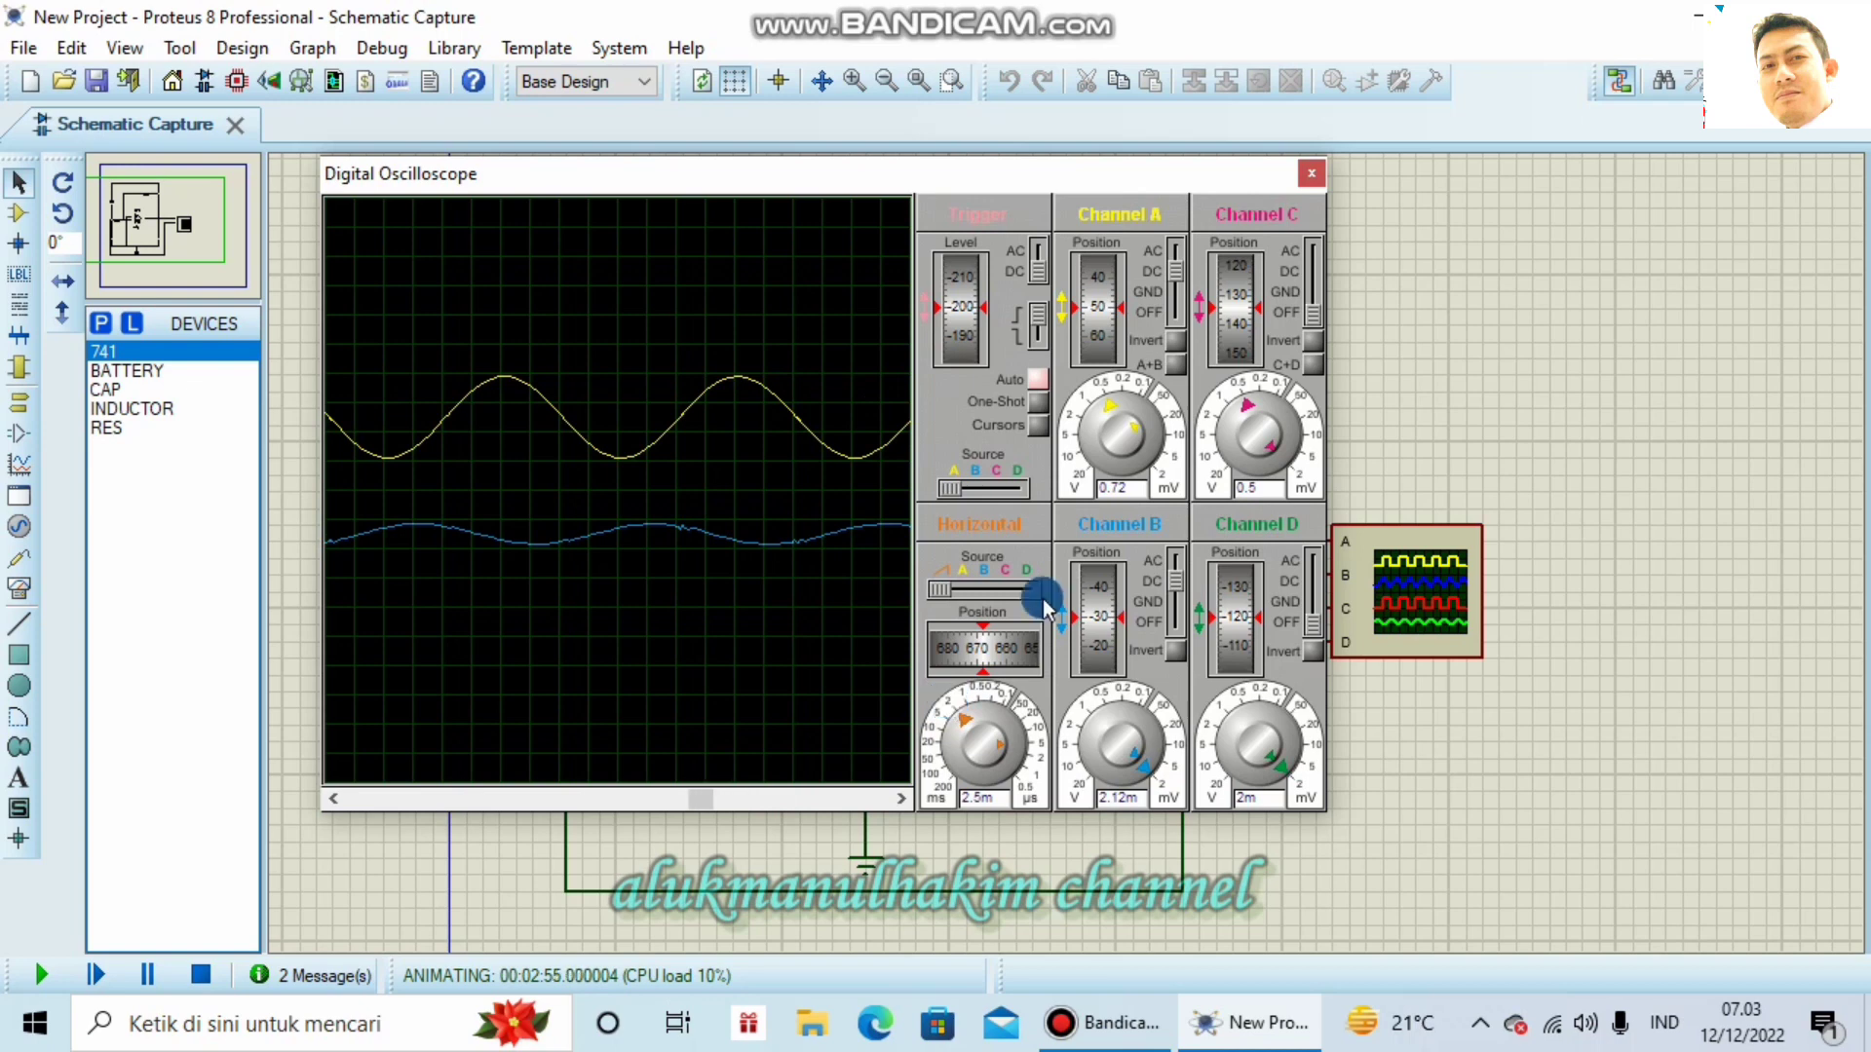
{"action": "left_click", "coordinate": [983, 651]}
{"action": "left_click_drag", "start_coordinate": [986, 658], "coordinate": [828, 651]}
{"action": "left_click", "coordinate": [990, 641]}
{"action": "left_click_drag", "start_coordinate": [1037, 657], "coordinate": [1014, 668]}
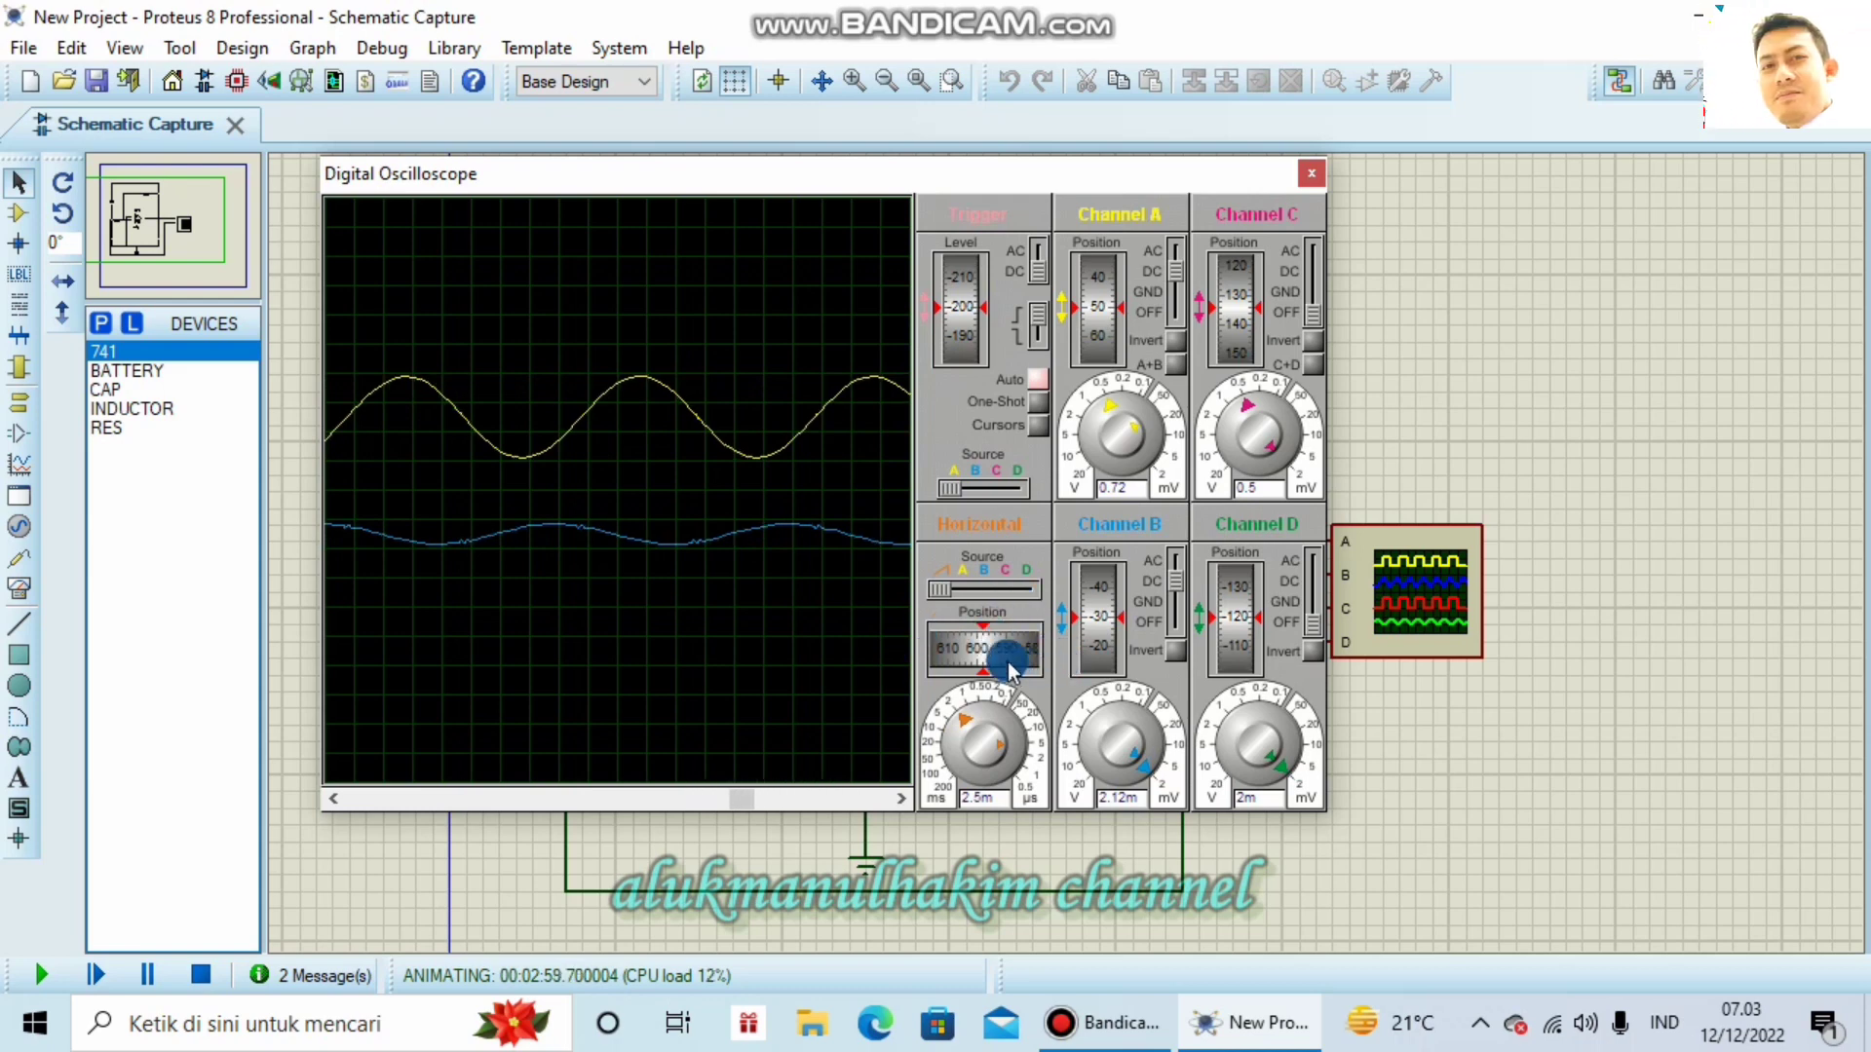